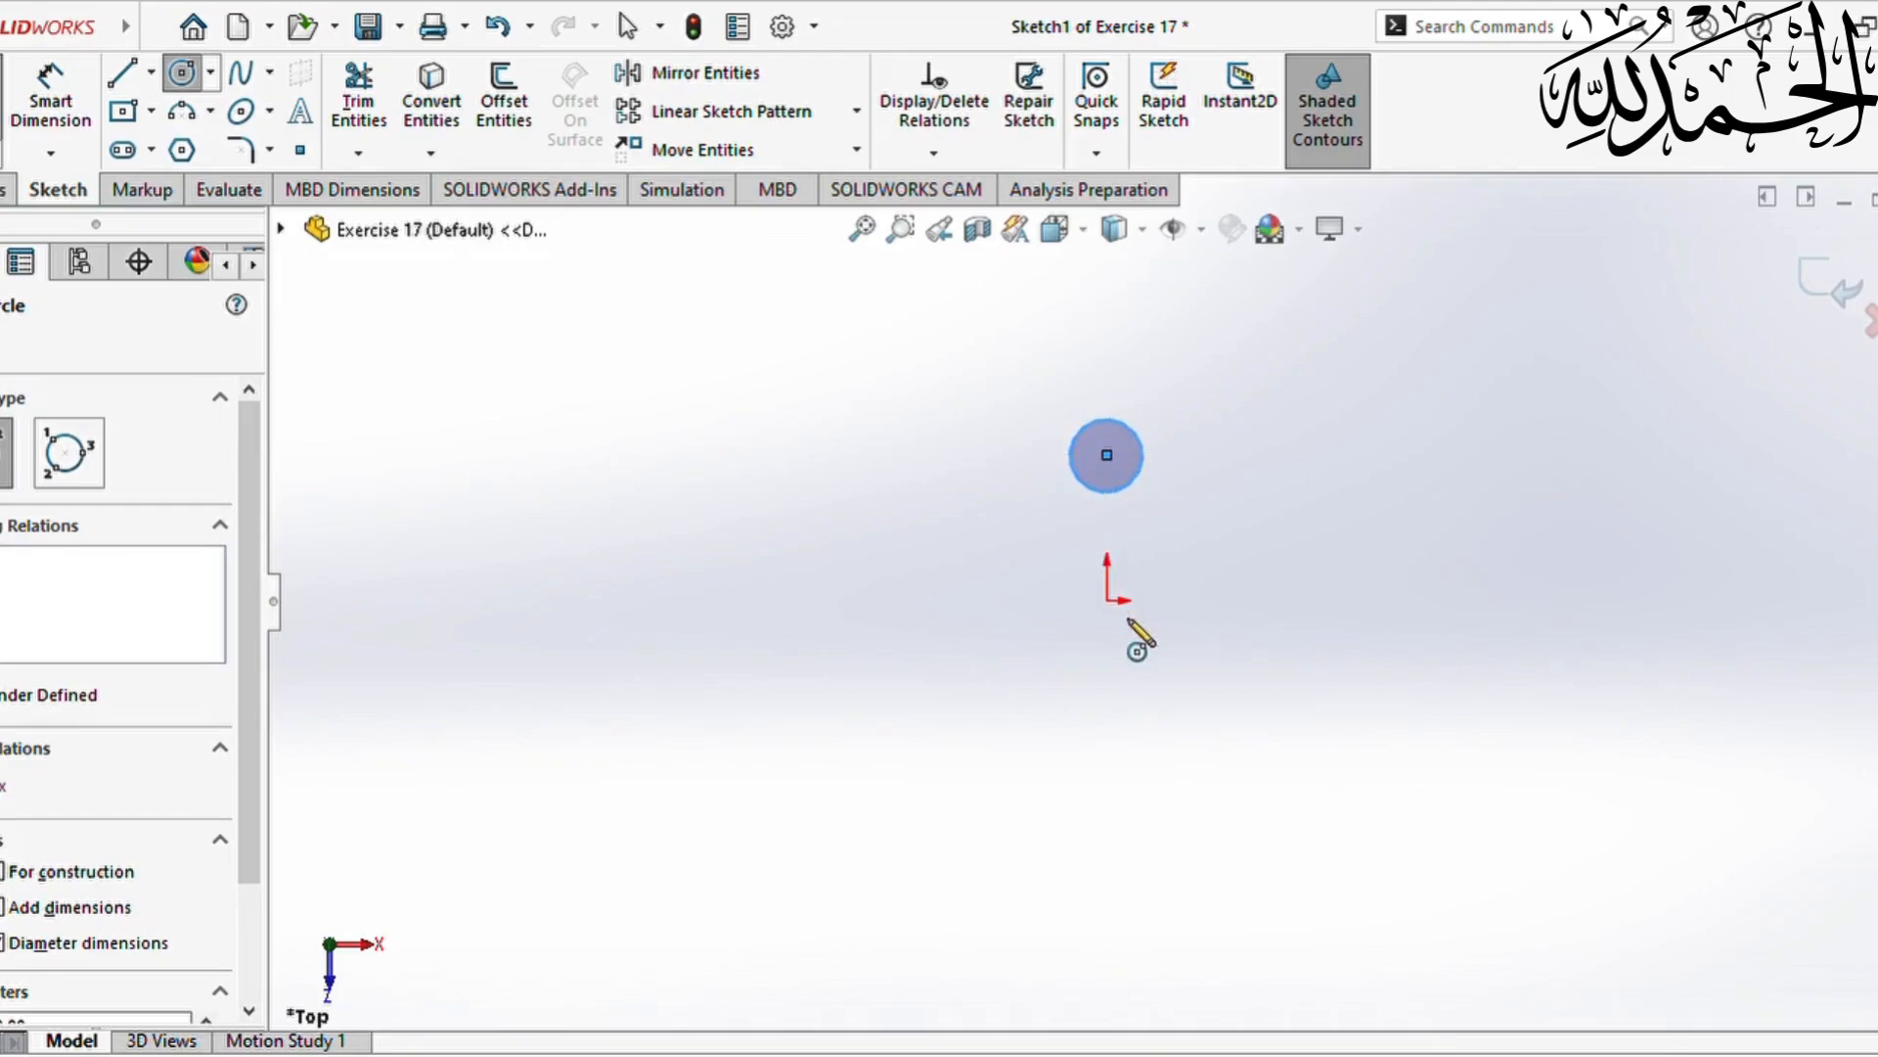
Step: Sketch a 34 mm diameter circle directly below the origin, in line with the small upper circle
{"action": "left_click", "coordinate": [1107, 728]}
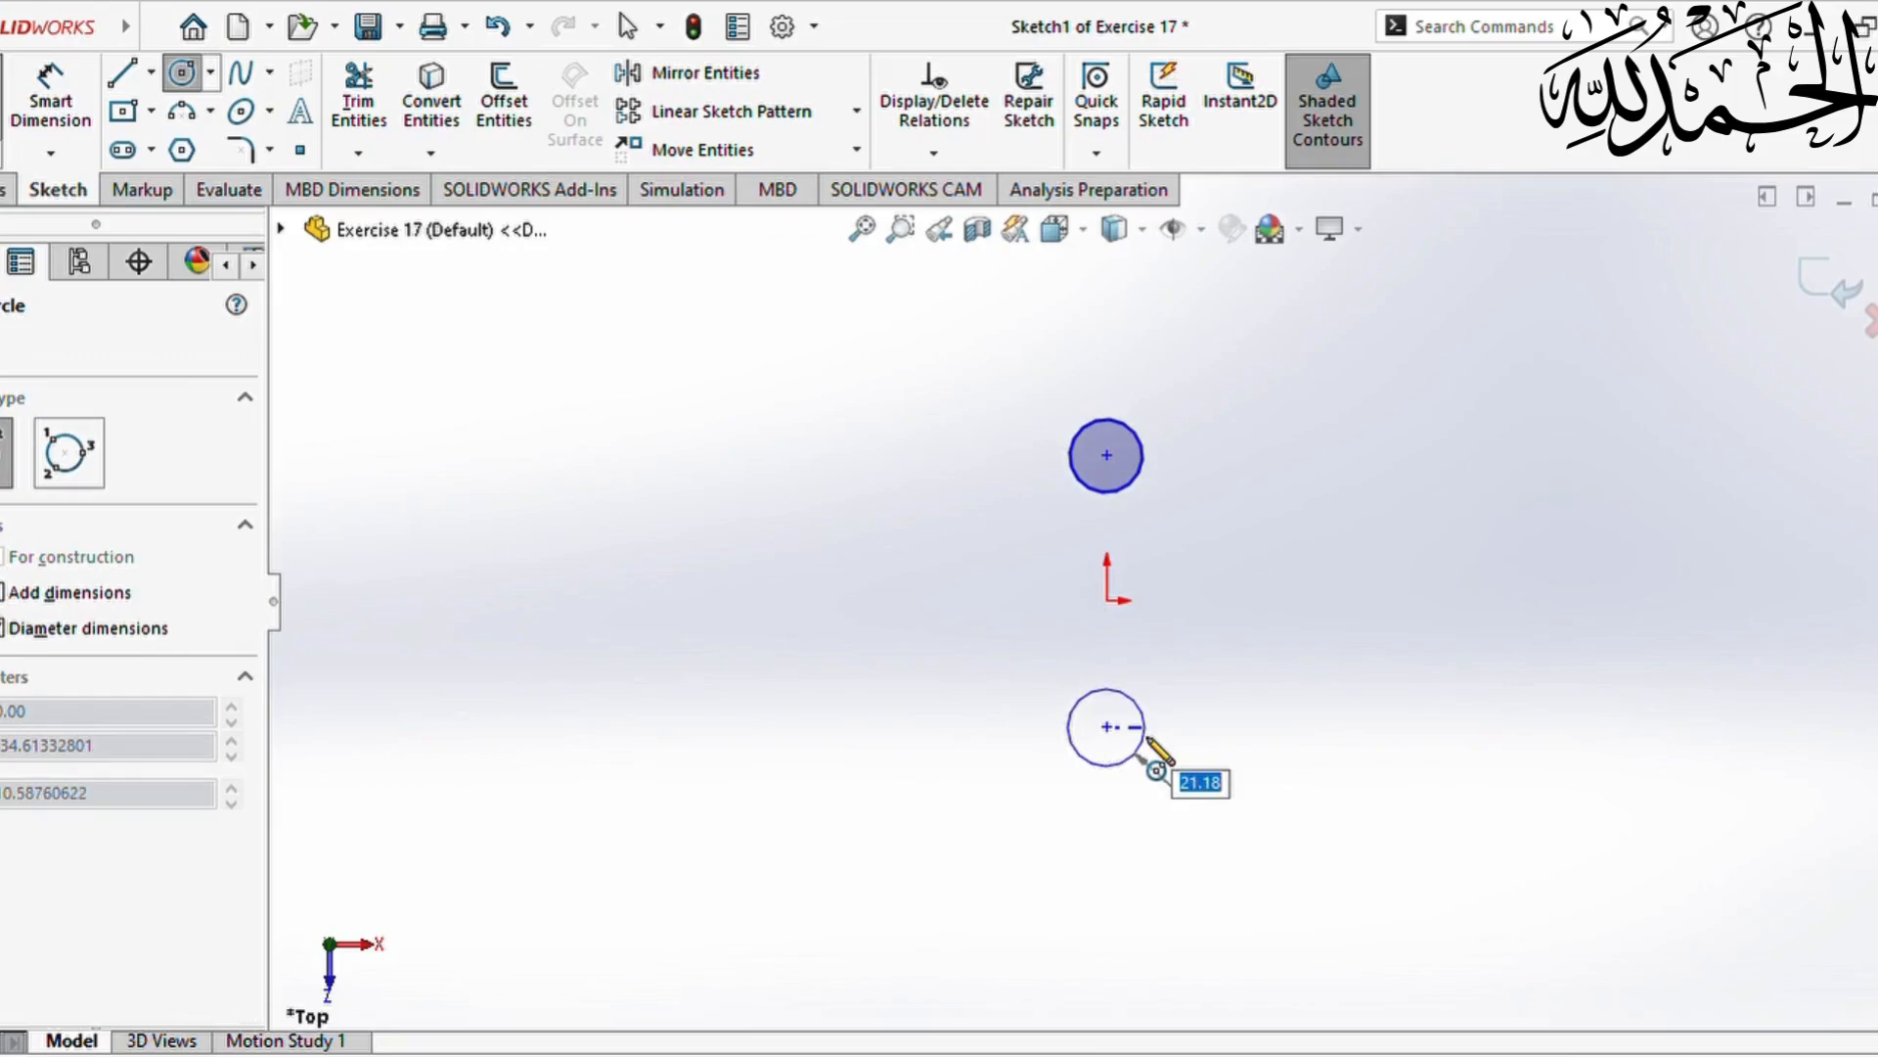
{"action": "type", "text": "34"}
{"action": "key", "text": "Return"}
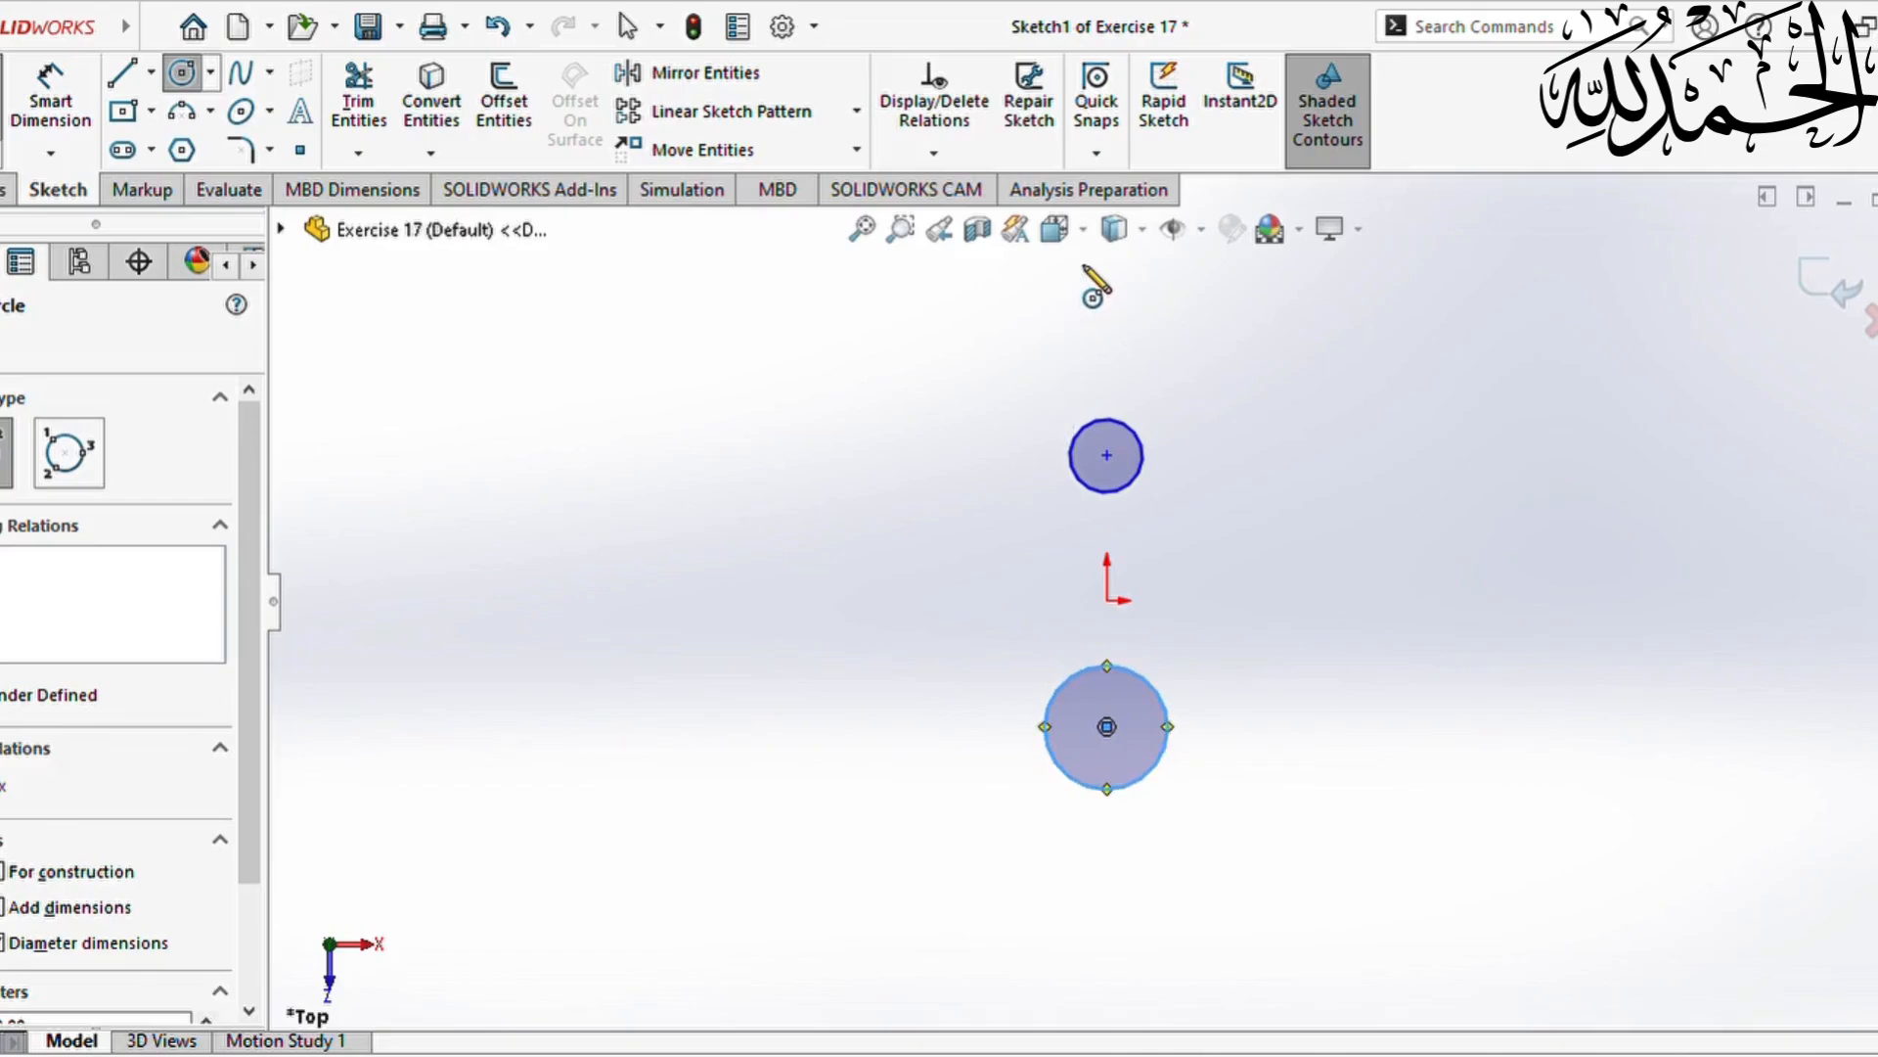
{"action": "key", "text": "Escape"}
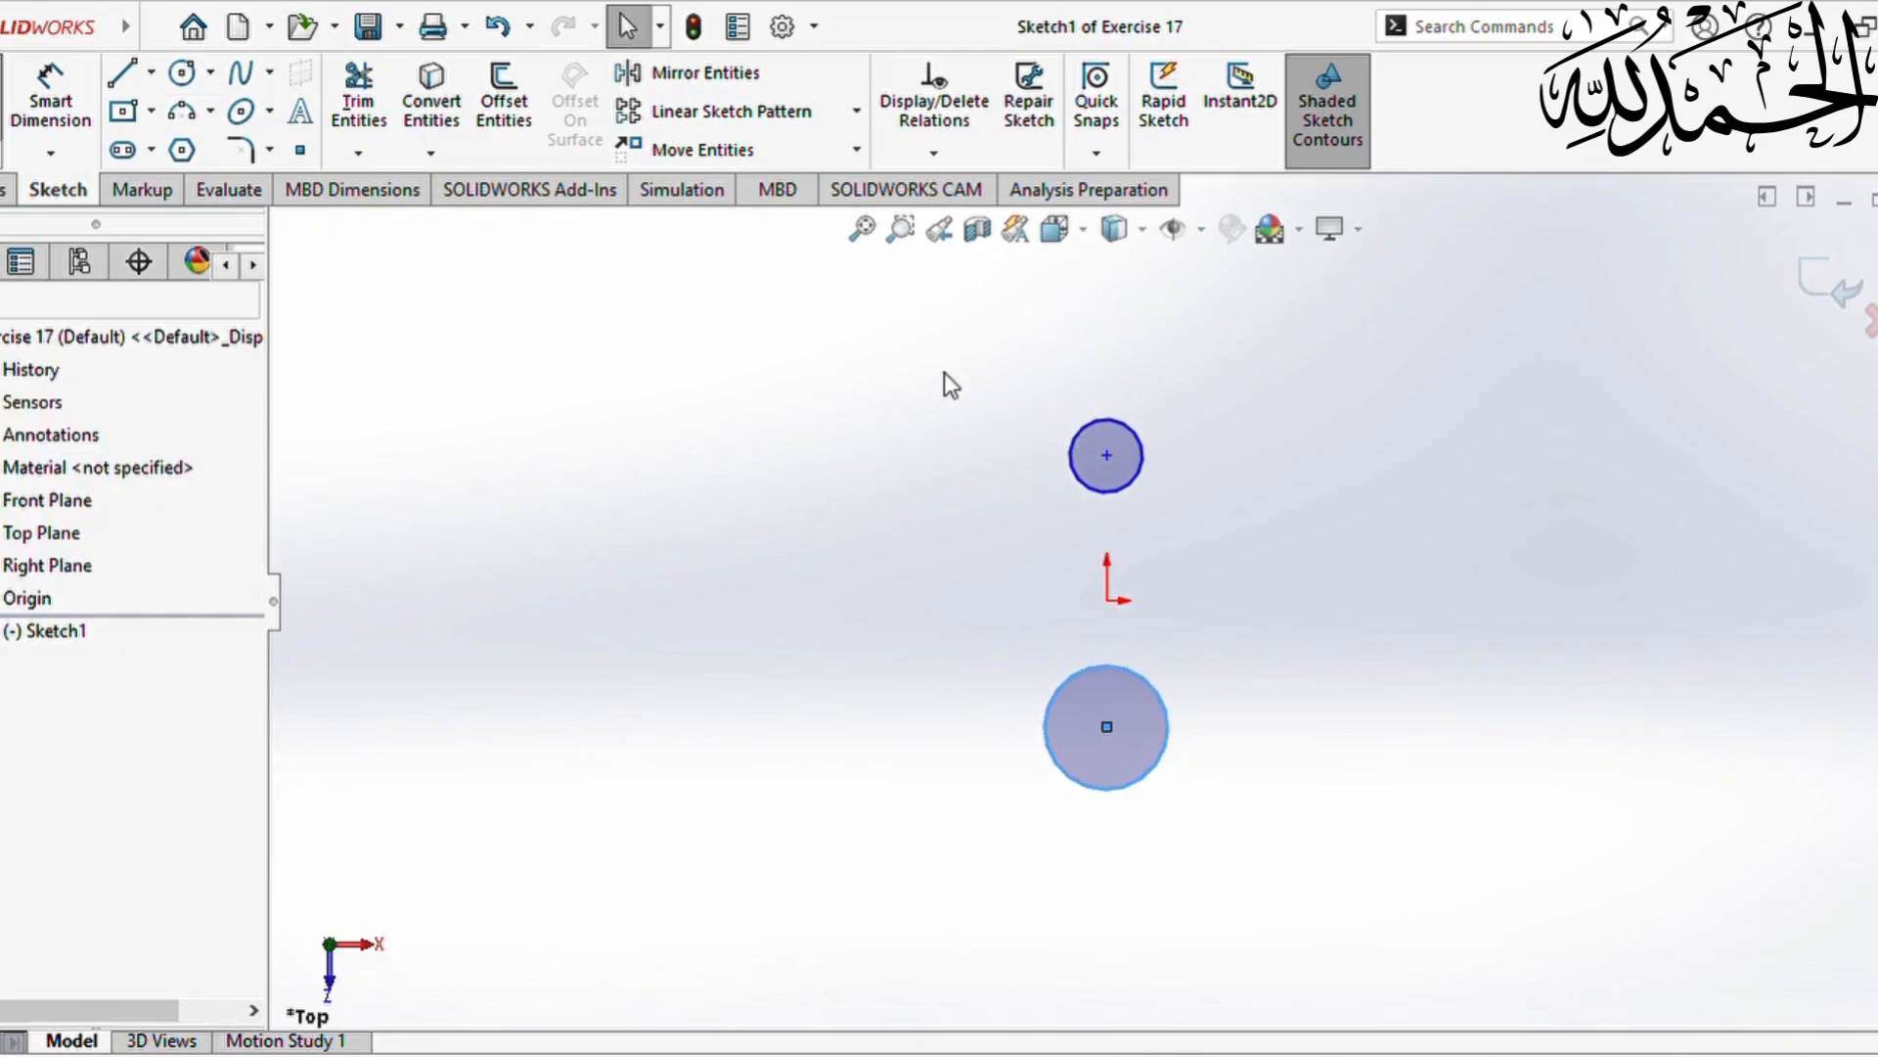
Step: Add a vertical relation between the centre points of the upper and lower circles
{"action": "left_click", "coordinate": [59, 98]}
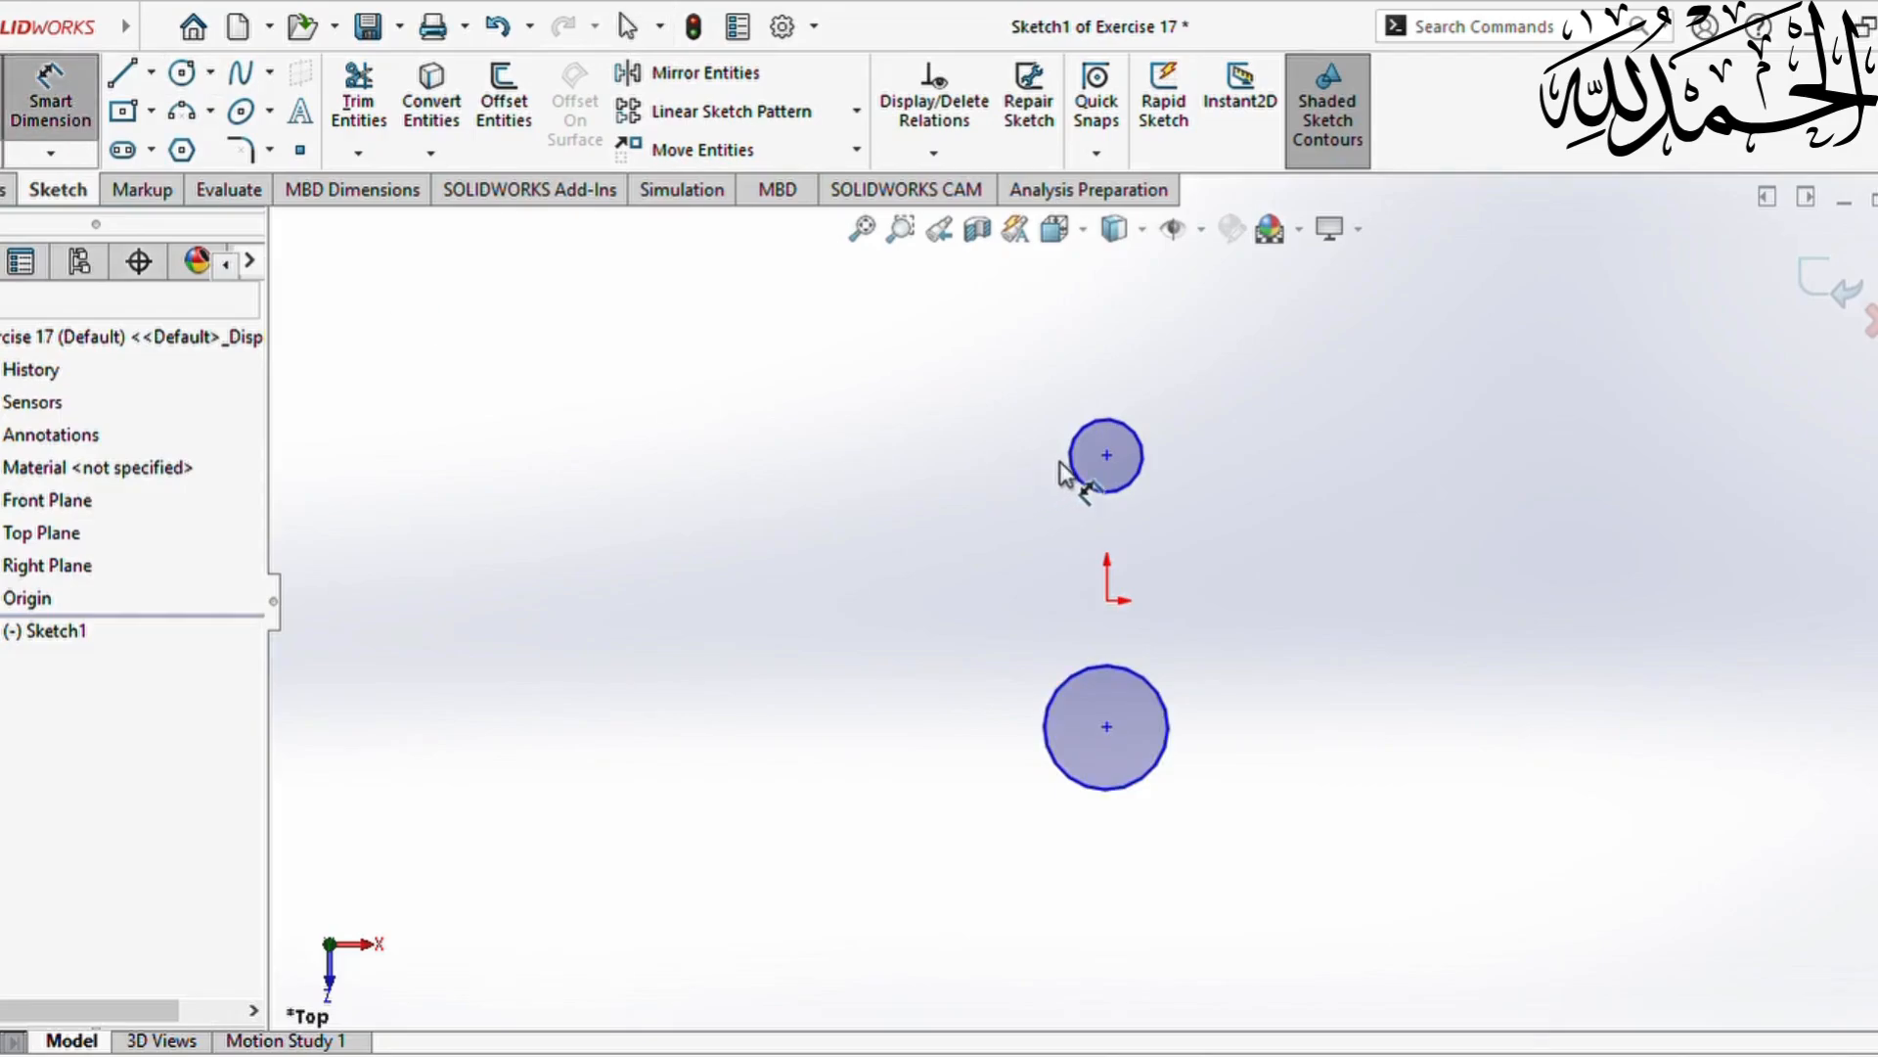
{"action": "key", "text": "Escape"}
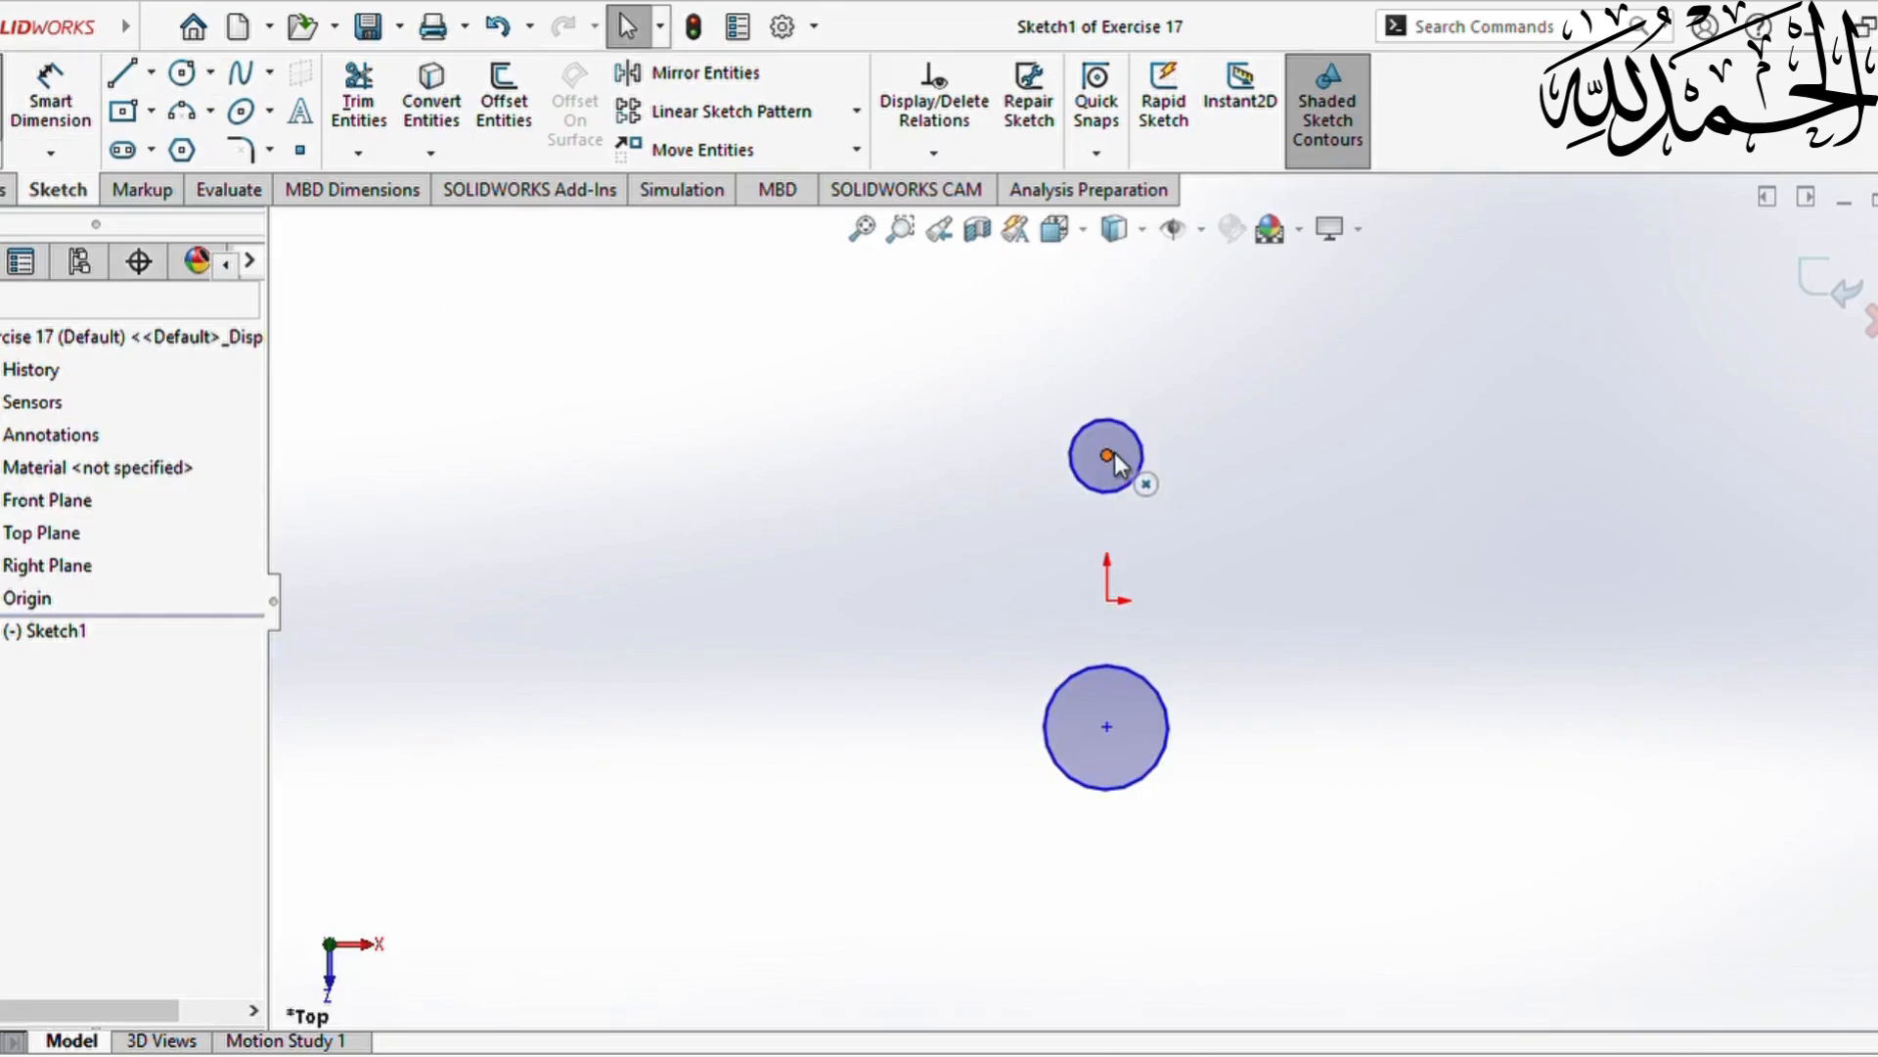
{"action": "left_click", "coordinate": [1113, 454]}
{"action": "left_click", "coordinate": [1107, 727], "text": "ctrl"}
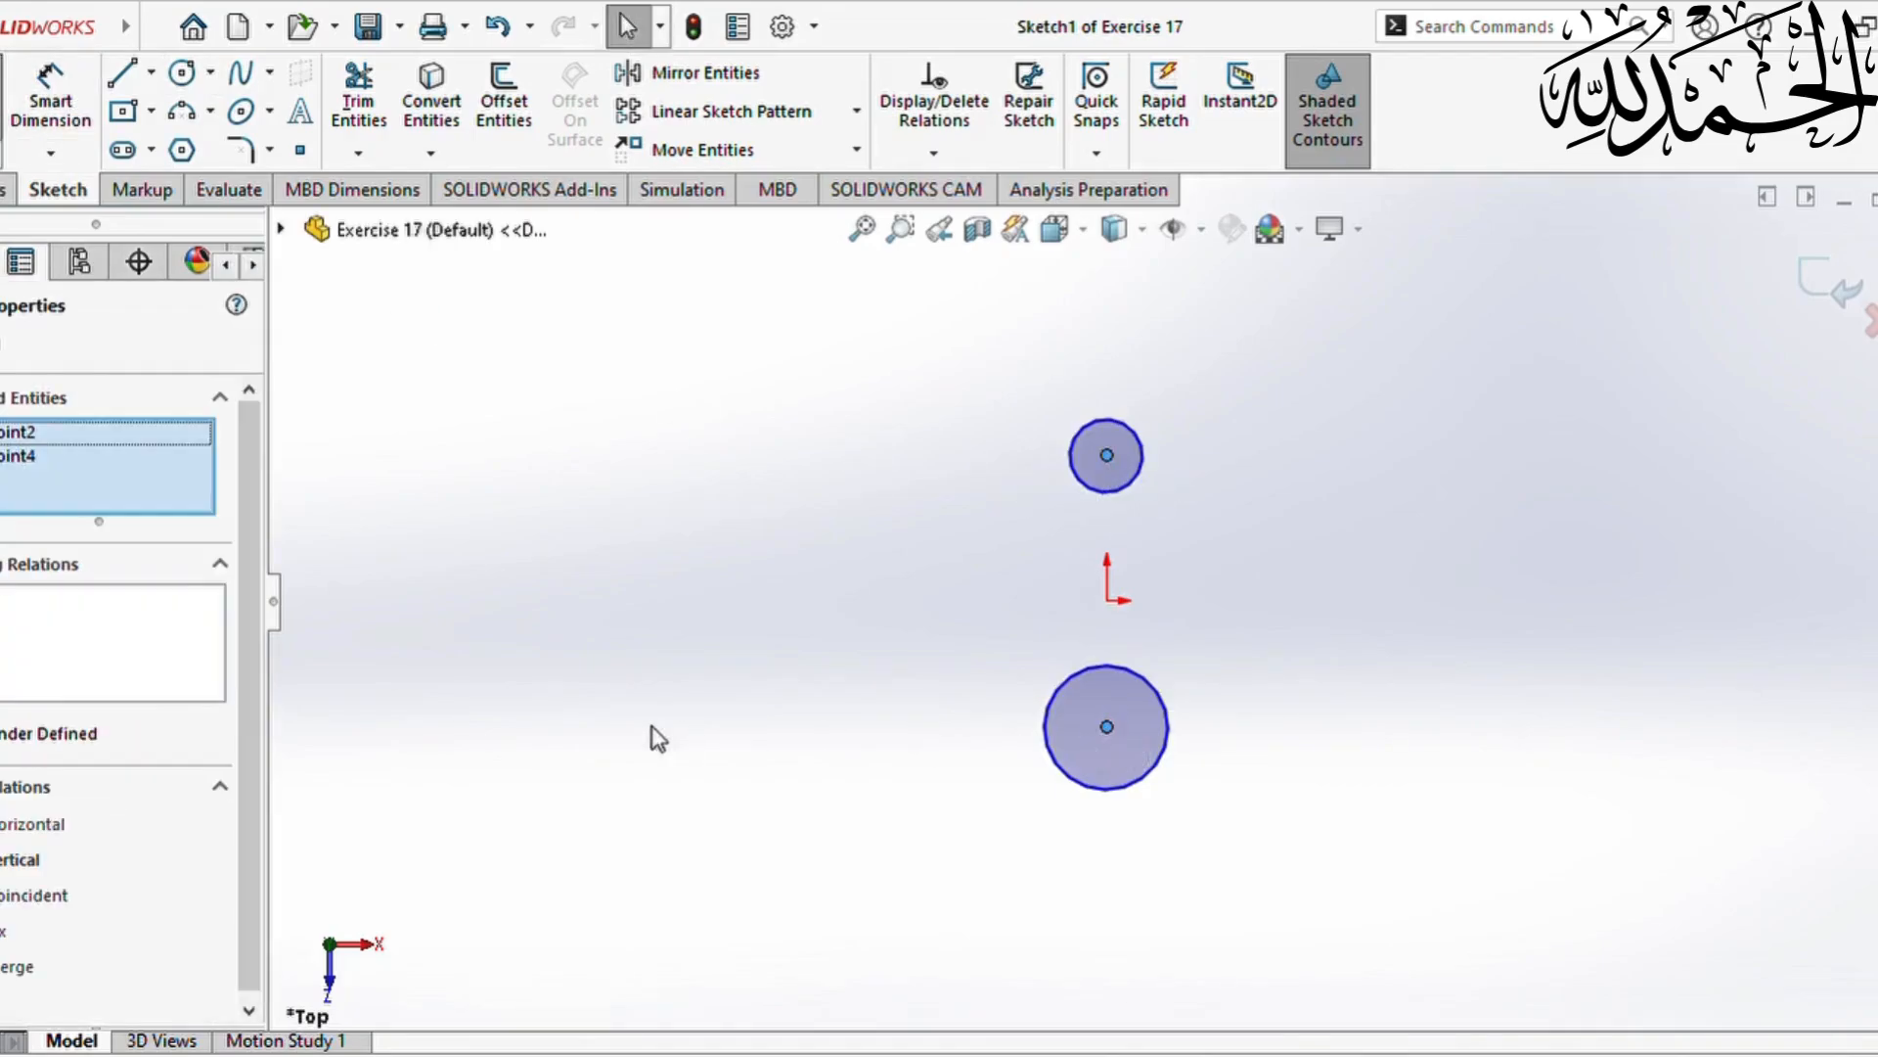
{"action": "left_click", "coordinate": [8, 860]}
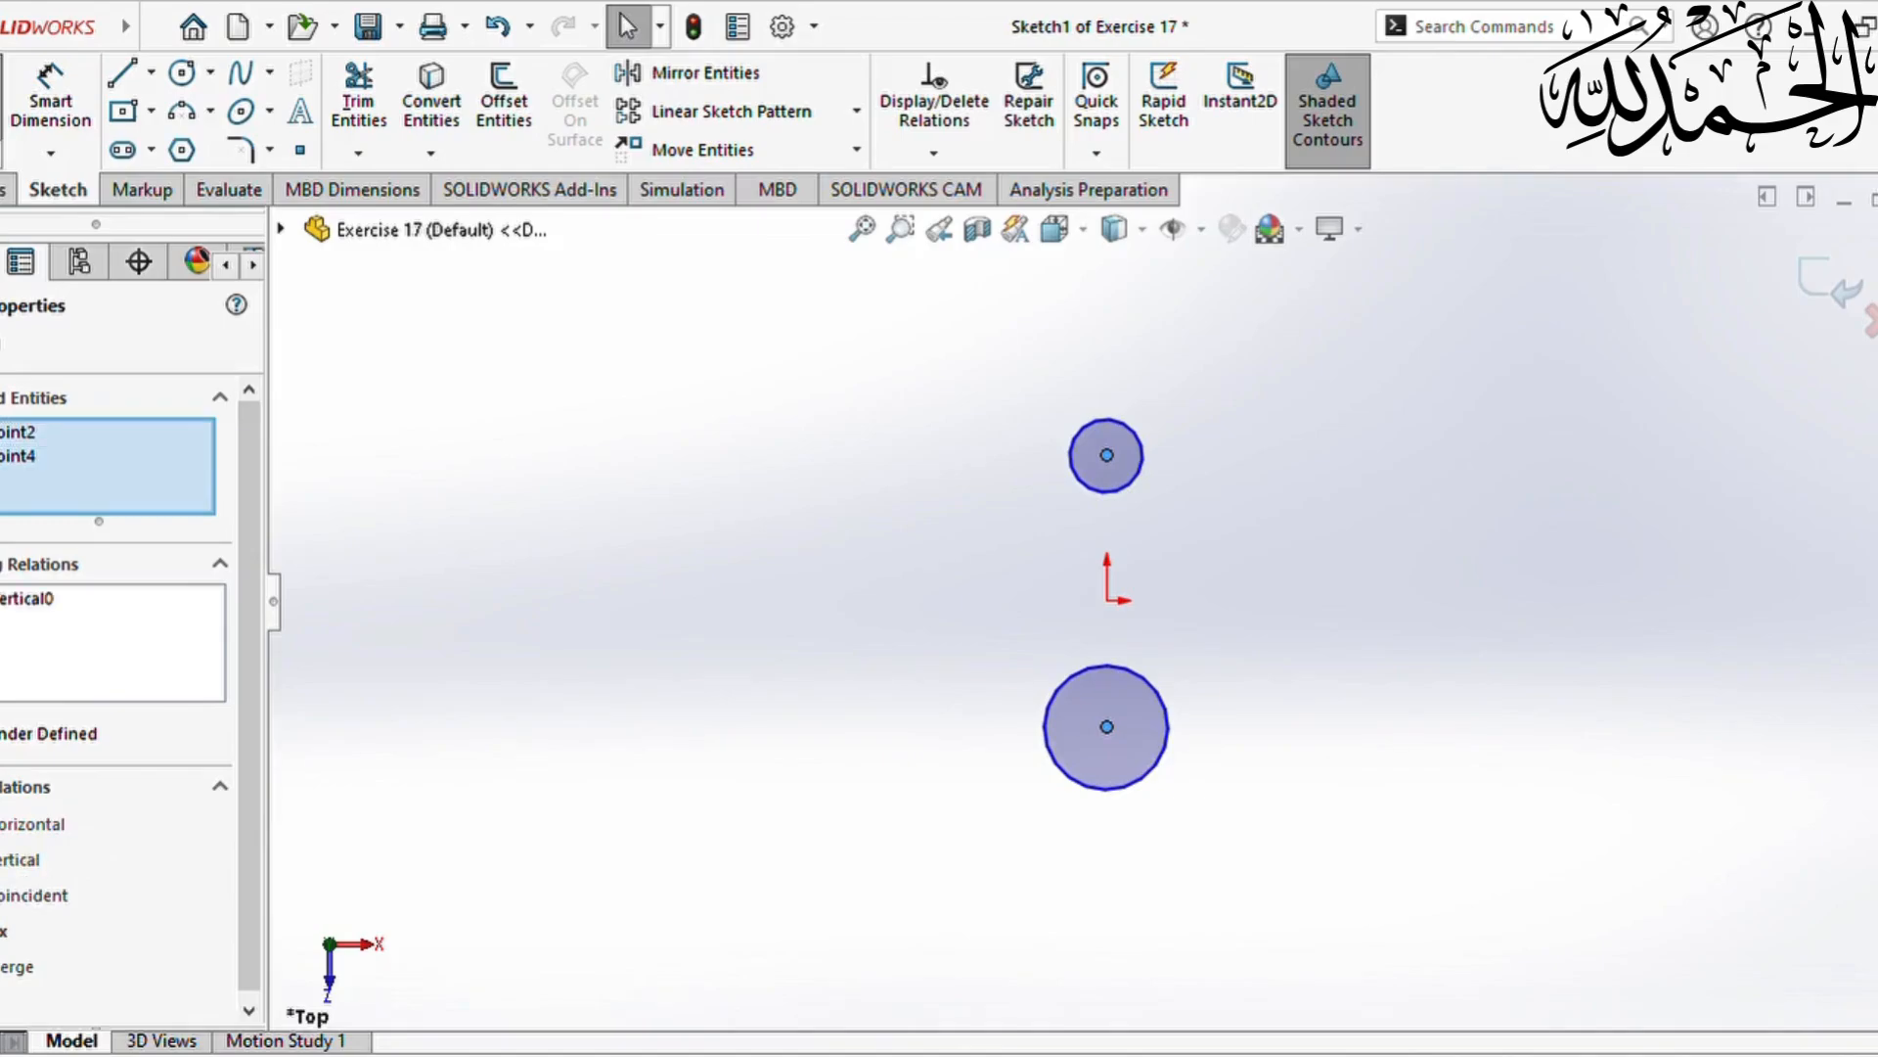
{"action": "left_click", "coordinate": [1054, 497]}
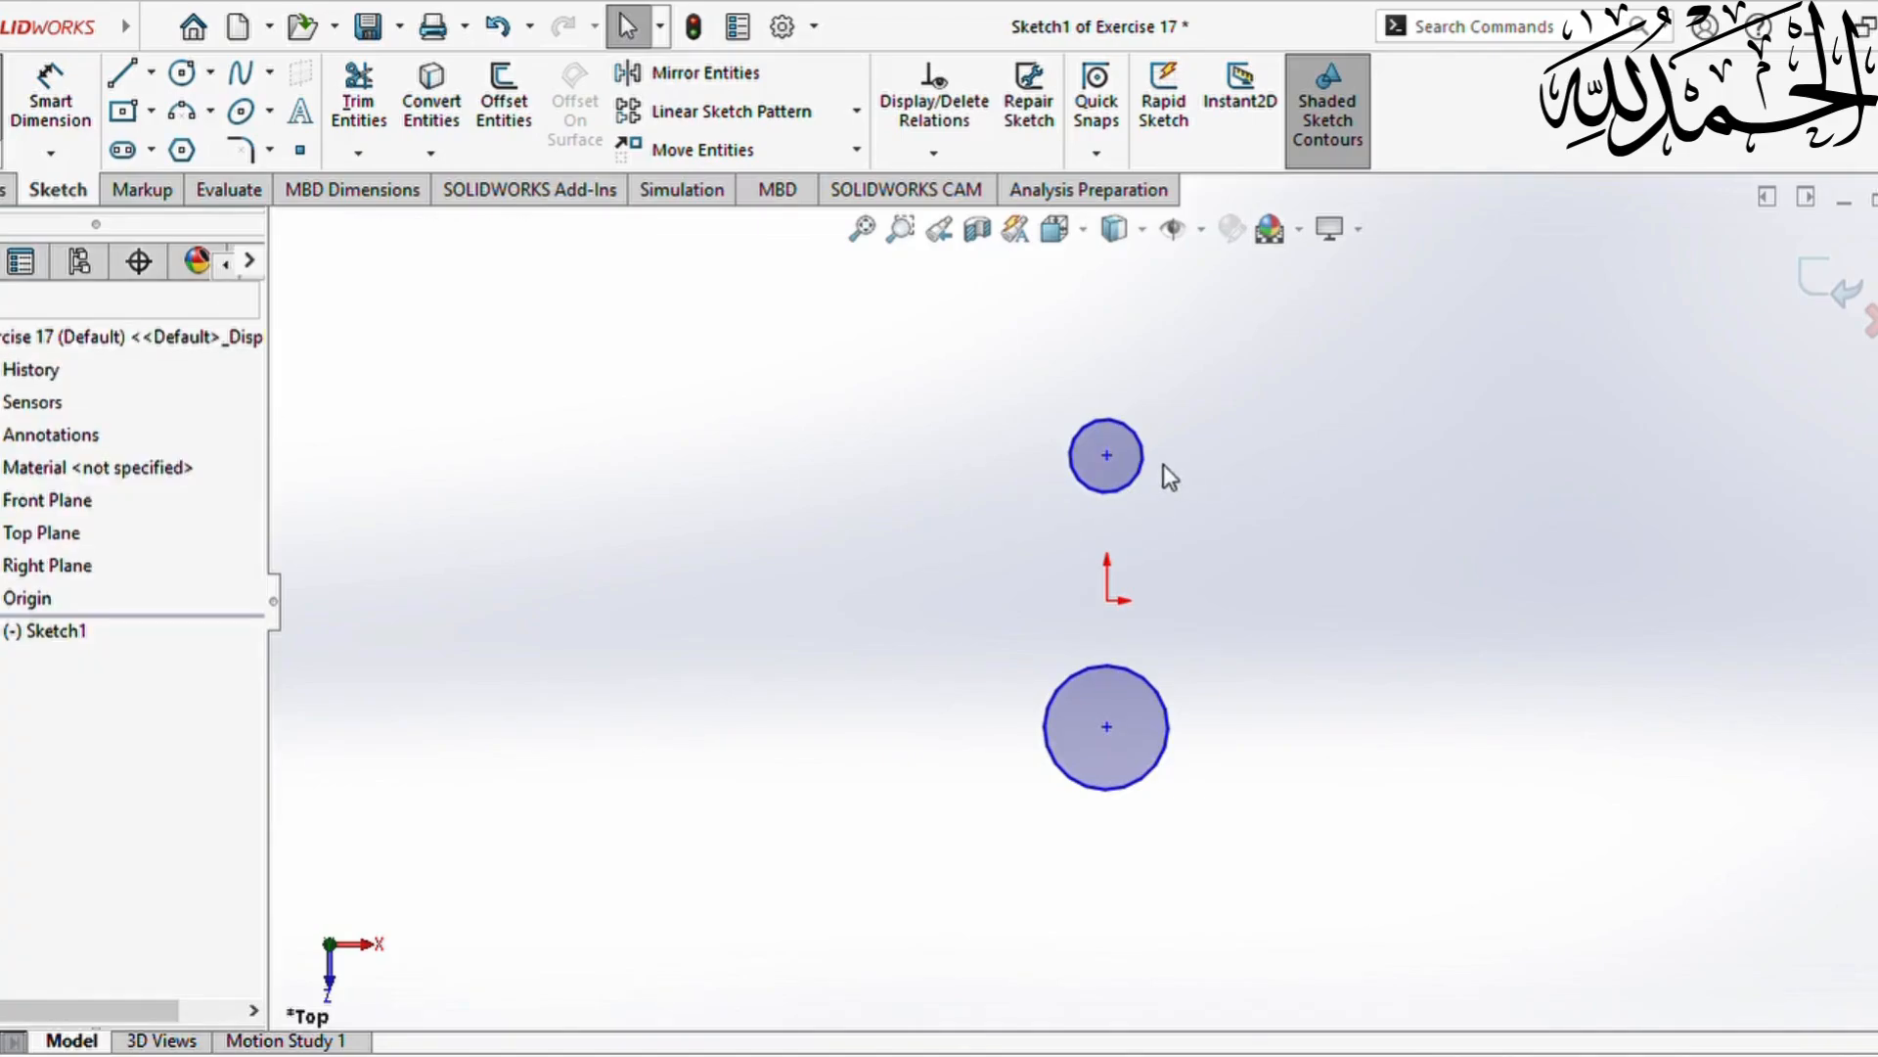
Step: Dimension the vertical distance between the two circle centres as 75 mm
{"action": "left_click", "coordinate": [50, 90]}
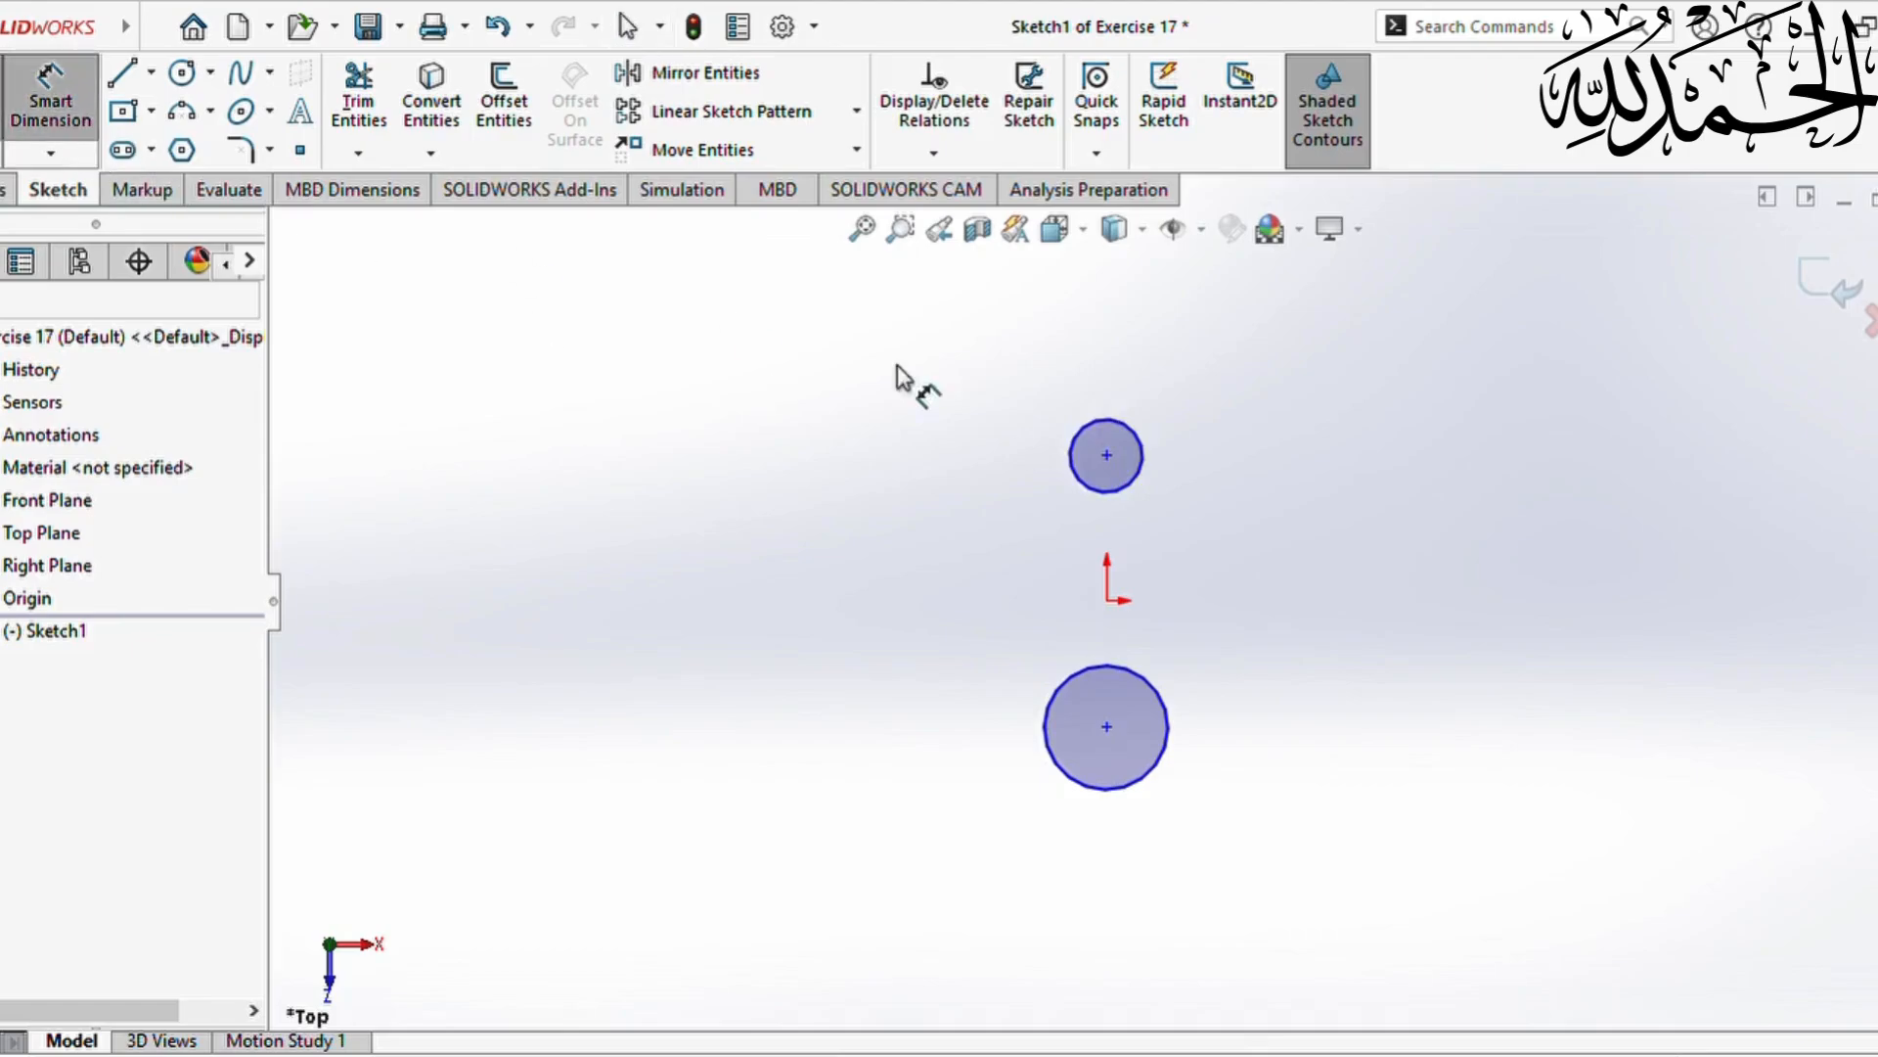
{"action": "left_click", "coordinate": [1141, 495]}
{"action": "left_click", "coordinate": [1191, 744]}
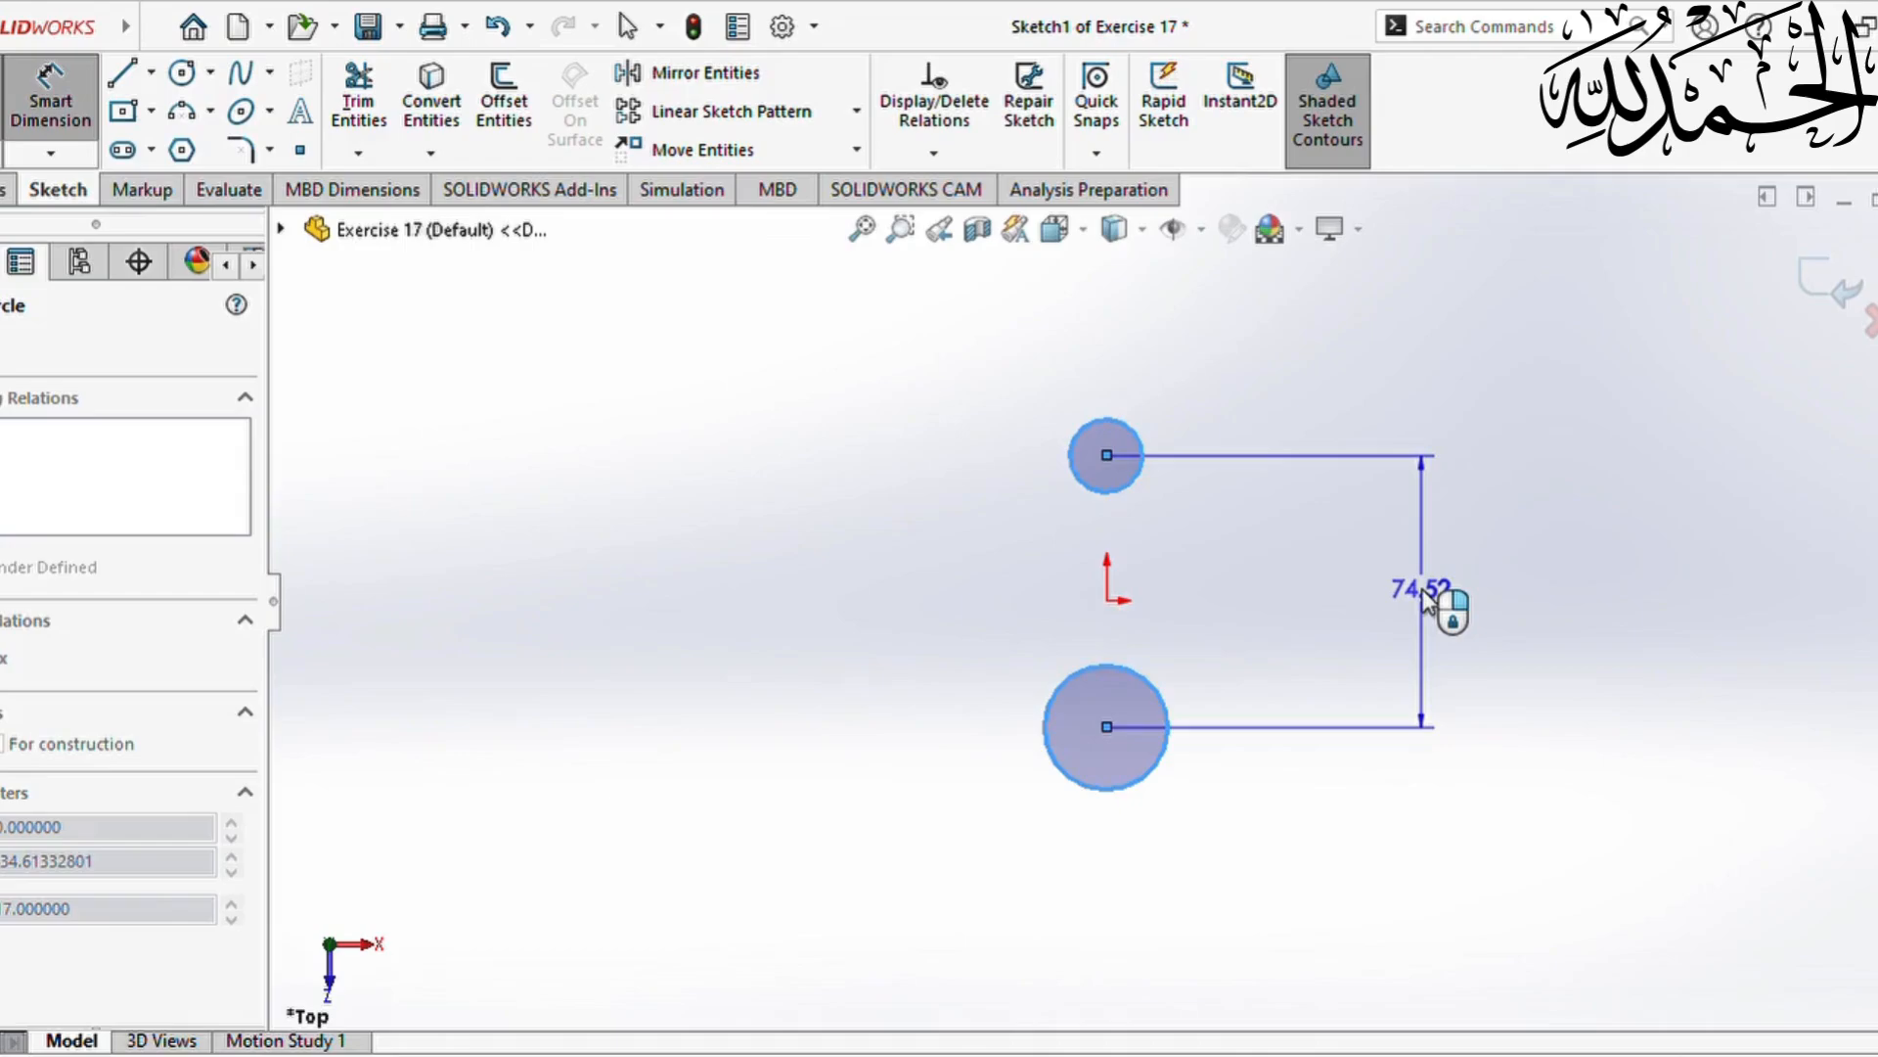
{"action": "left_click", "coordinate": [1428, 599]}
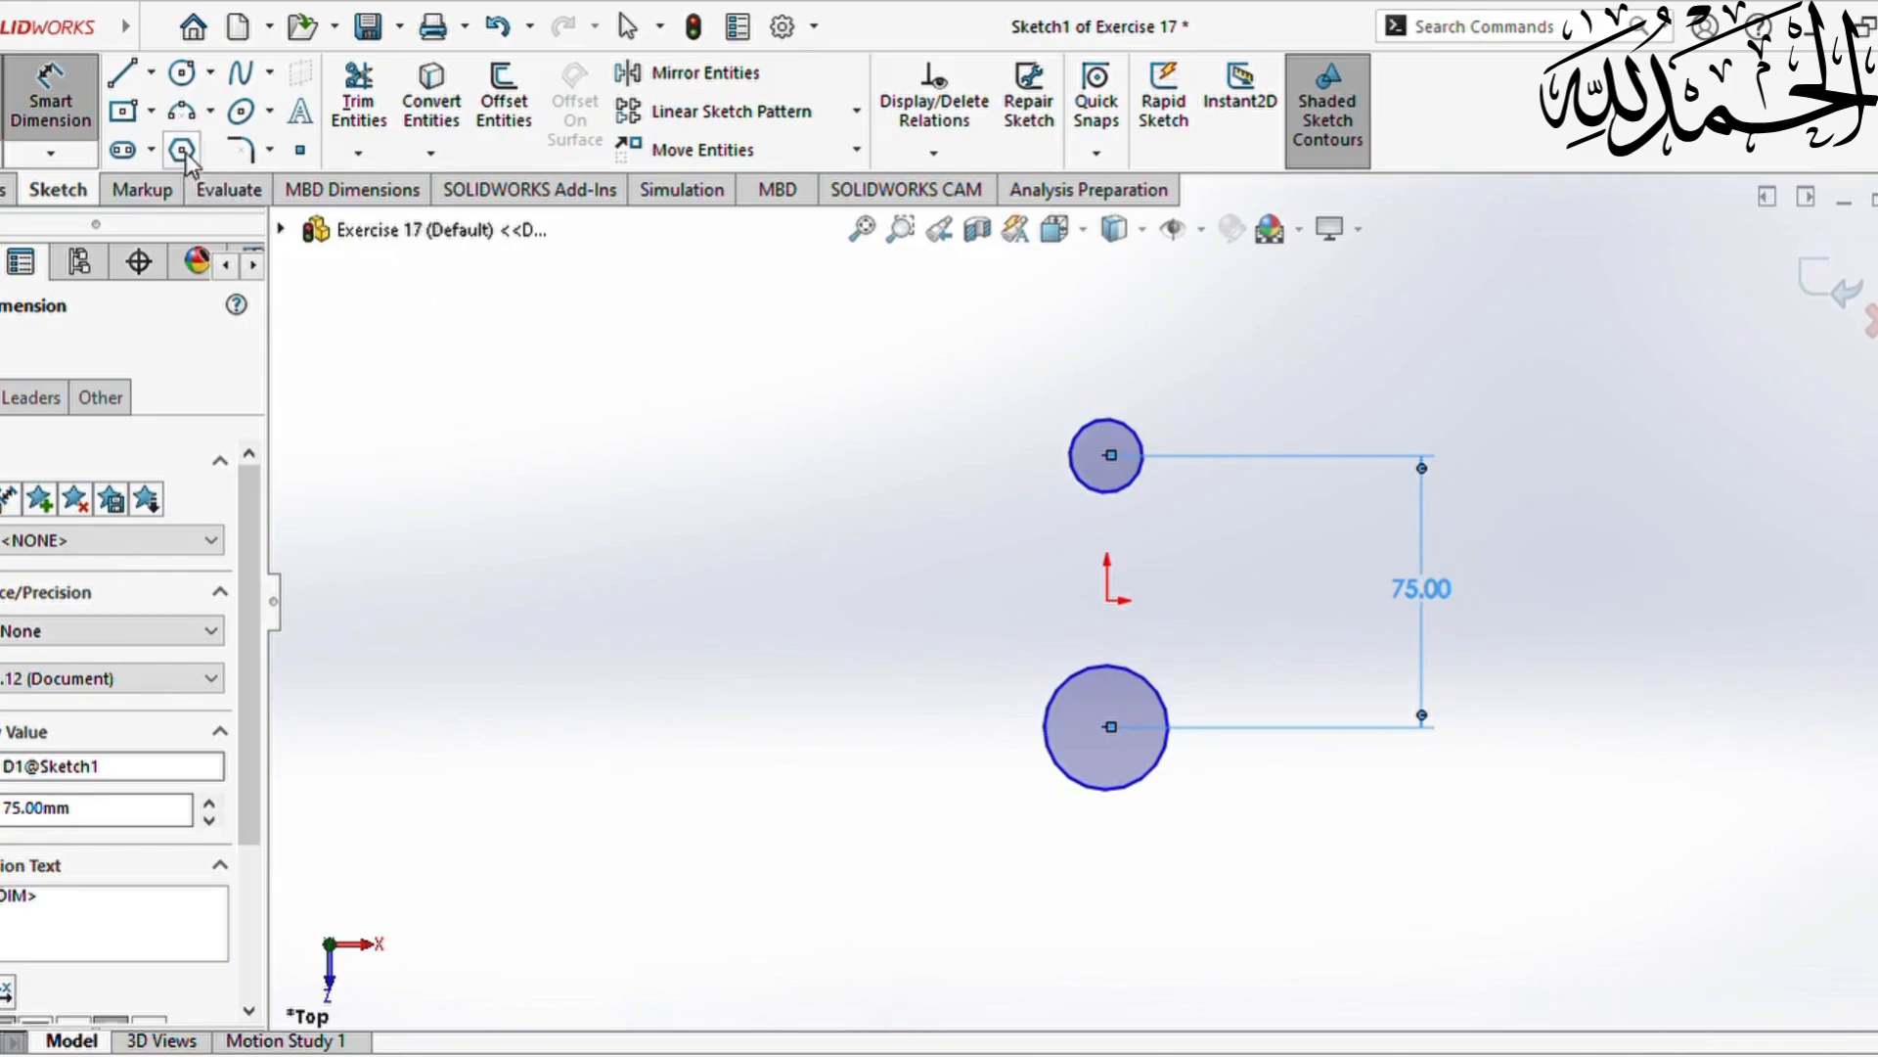
Step: Add concentric outer circles, 38 mm in diameter around the upper circle and 64 mm around the lower one
{"action": "left_click", "coordinate": [182, 72]}
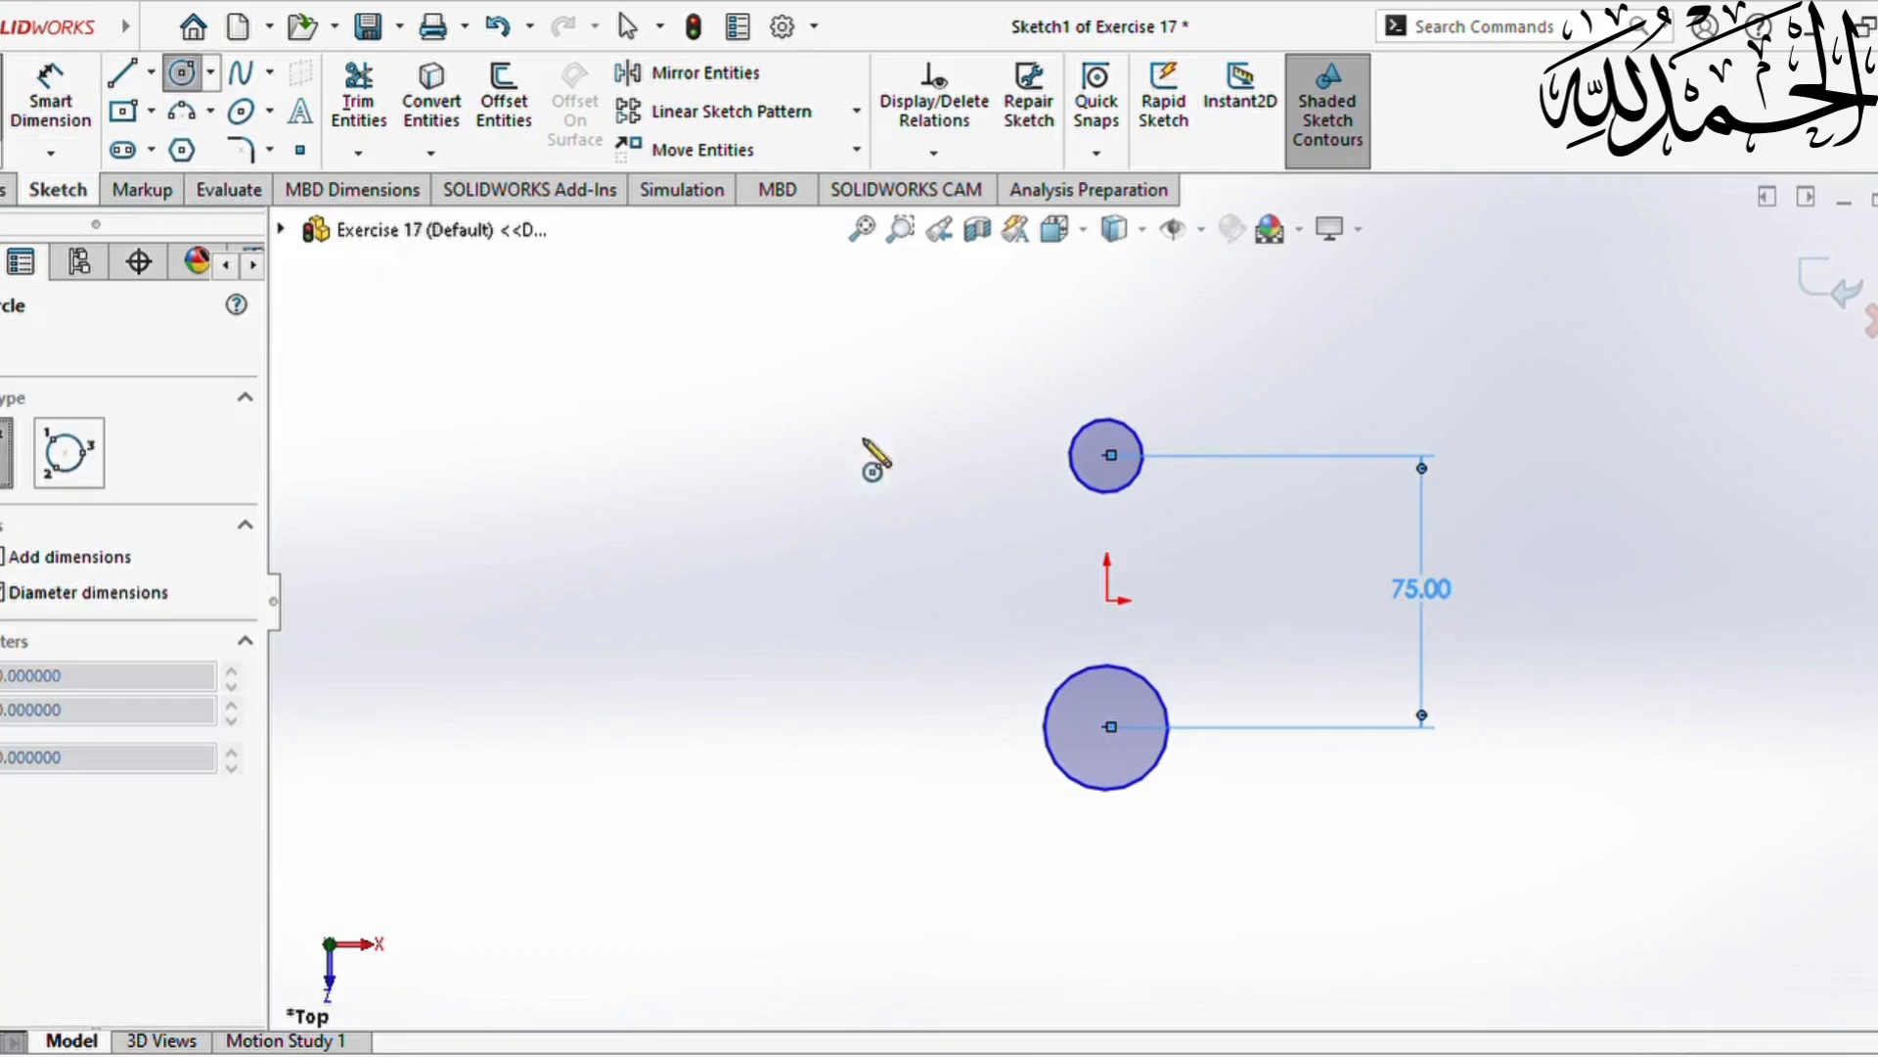
{"action": "left_click", "coordinate": [1107, 456]}
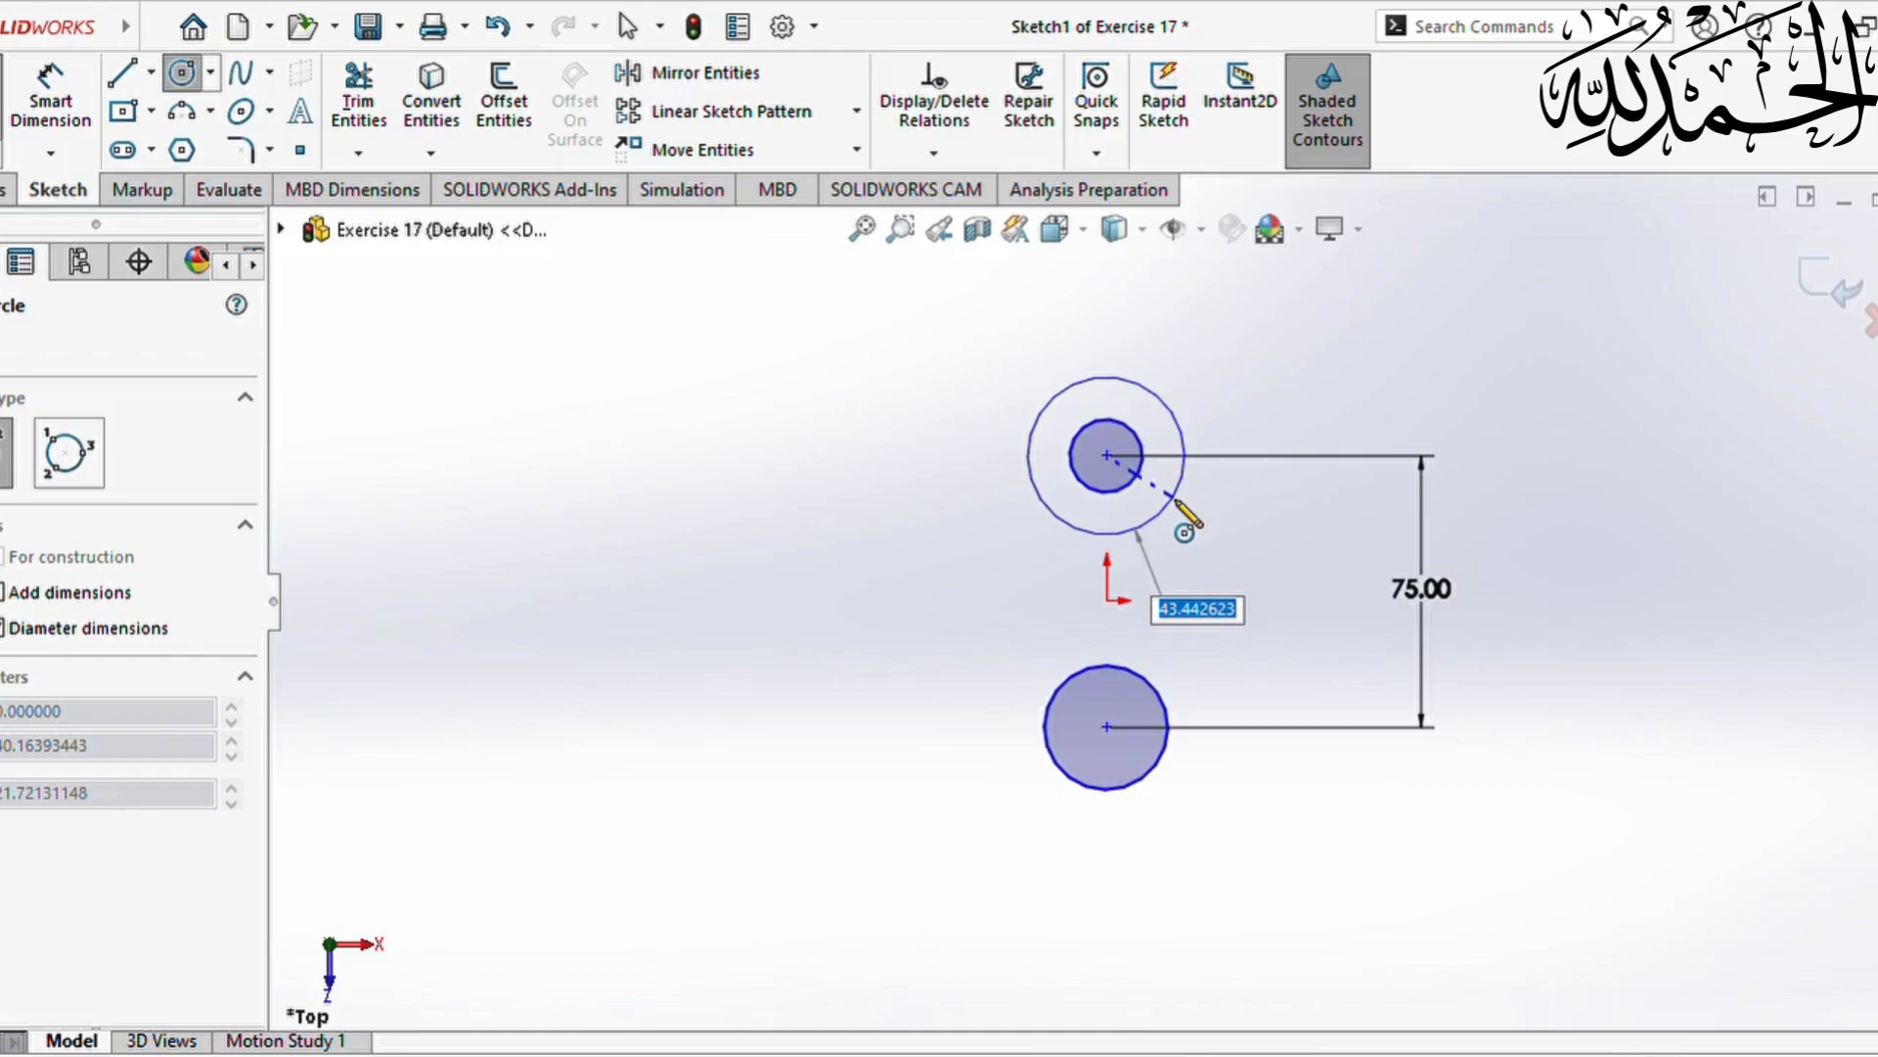
{"action": "type", "text": "38"}
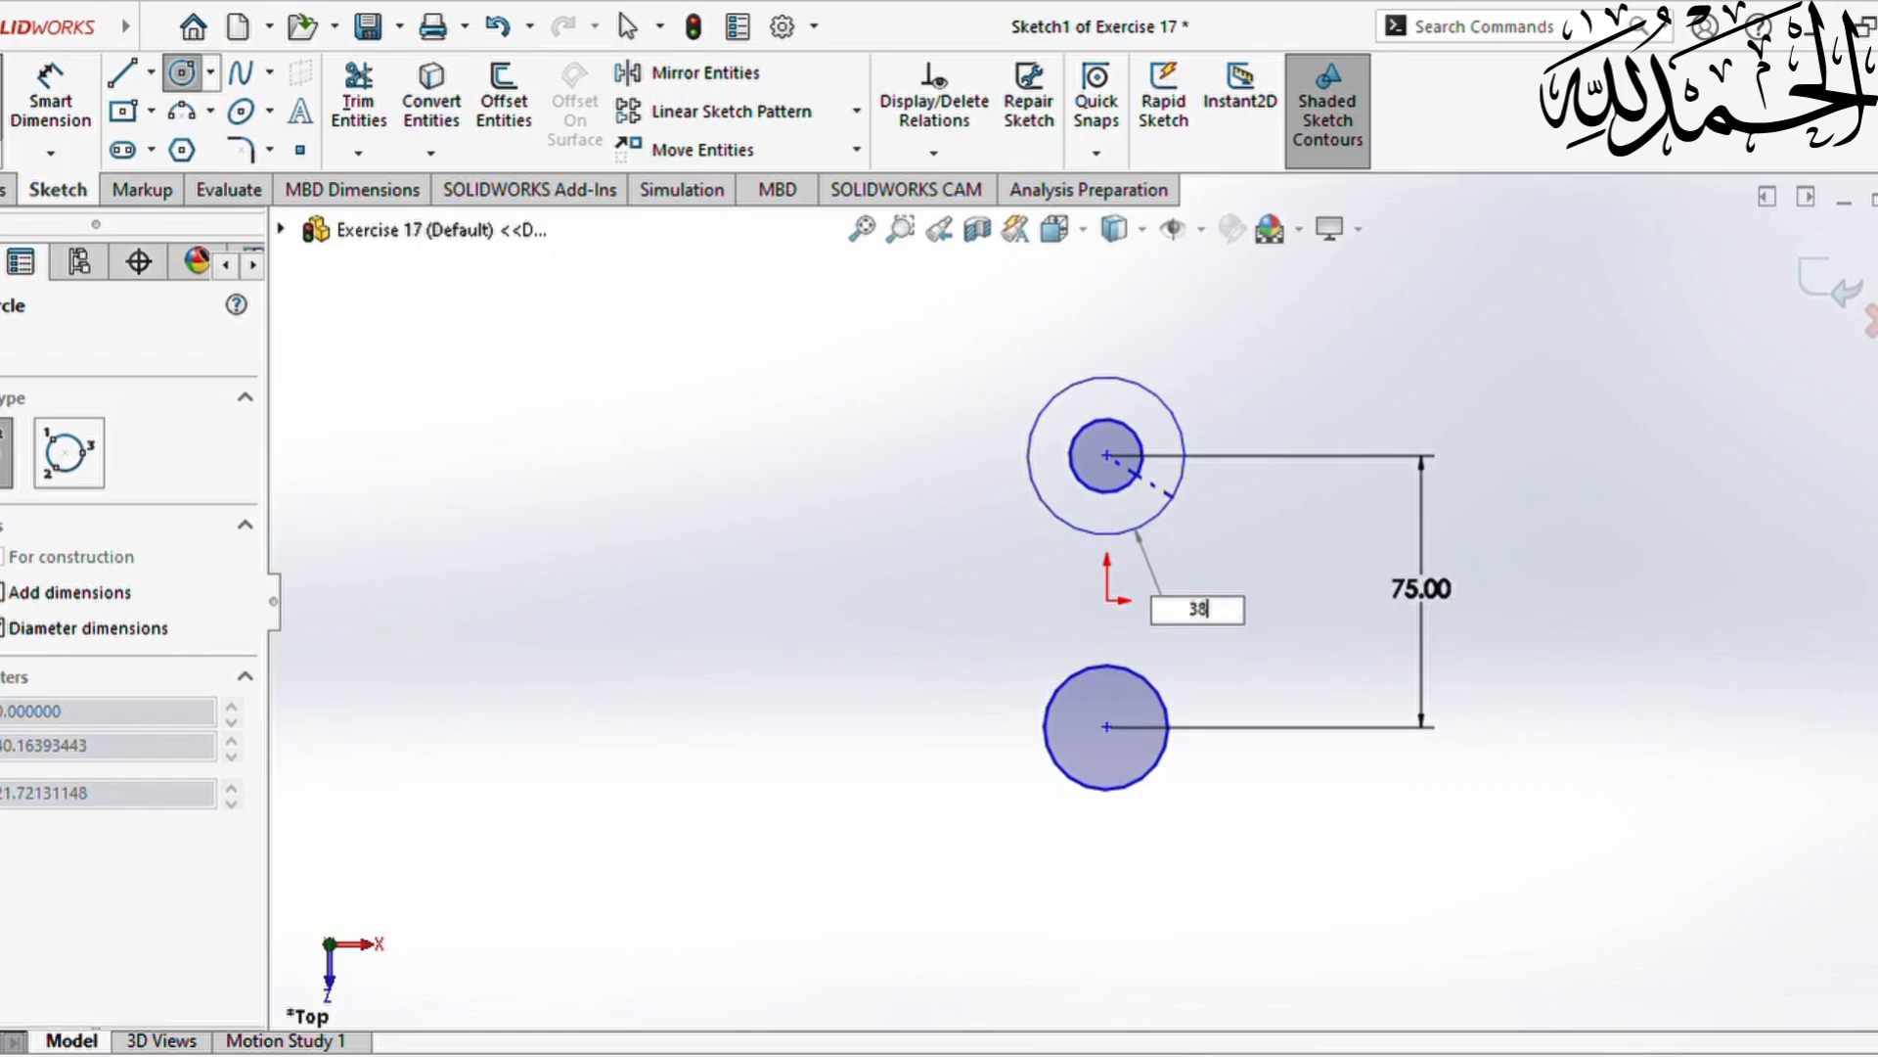
{"action": "key", "text": "Return"}
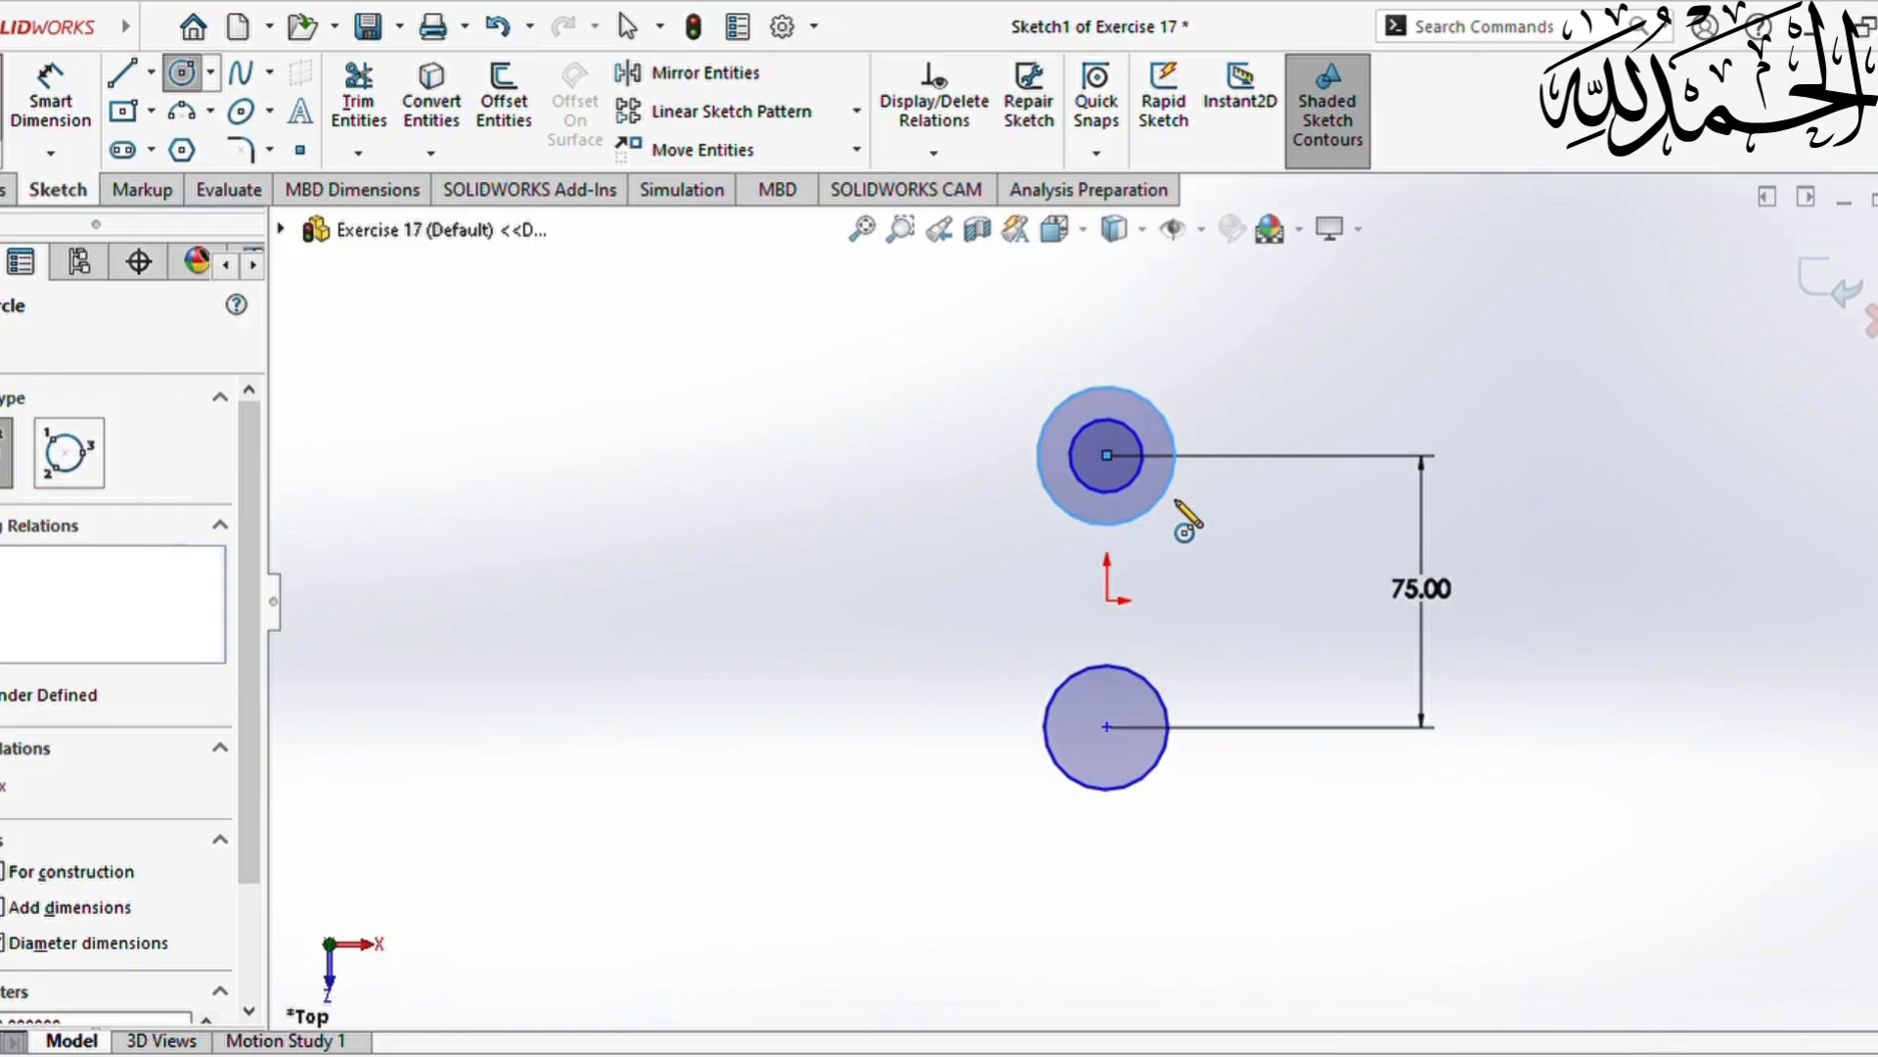
{"action": "left_click", "coordinate": [1107, 727]}
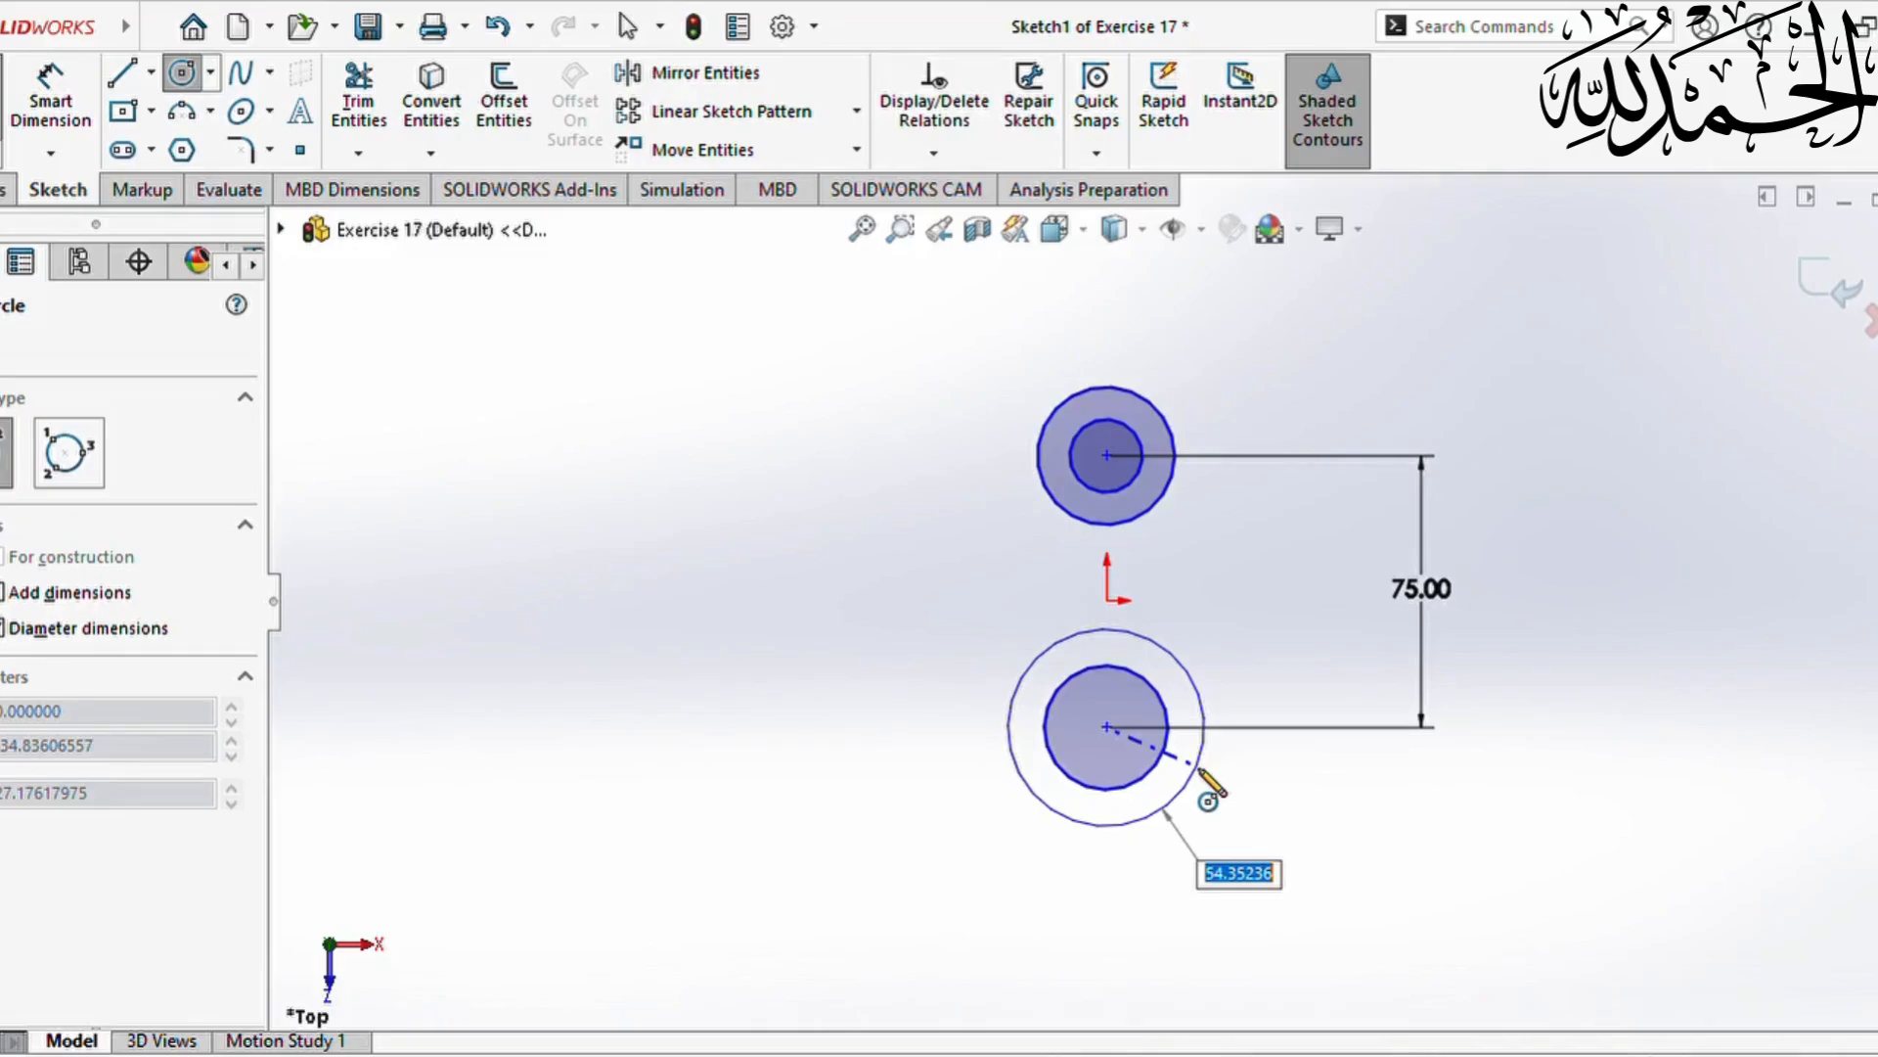
{"action": "type", "text": "64"}
{"action": "key", "text": "Return"}
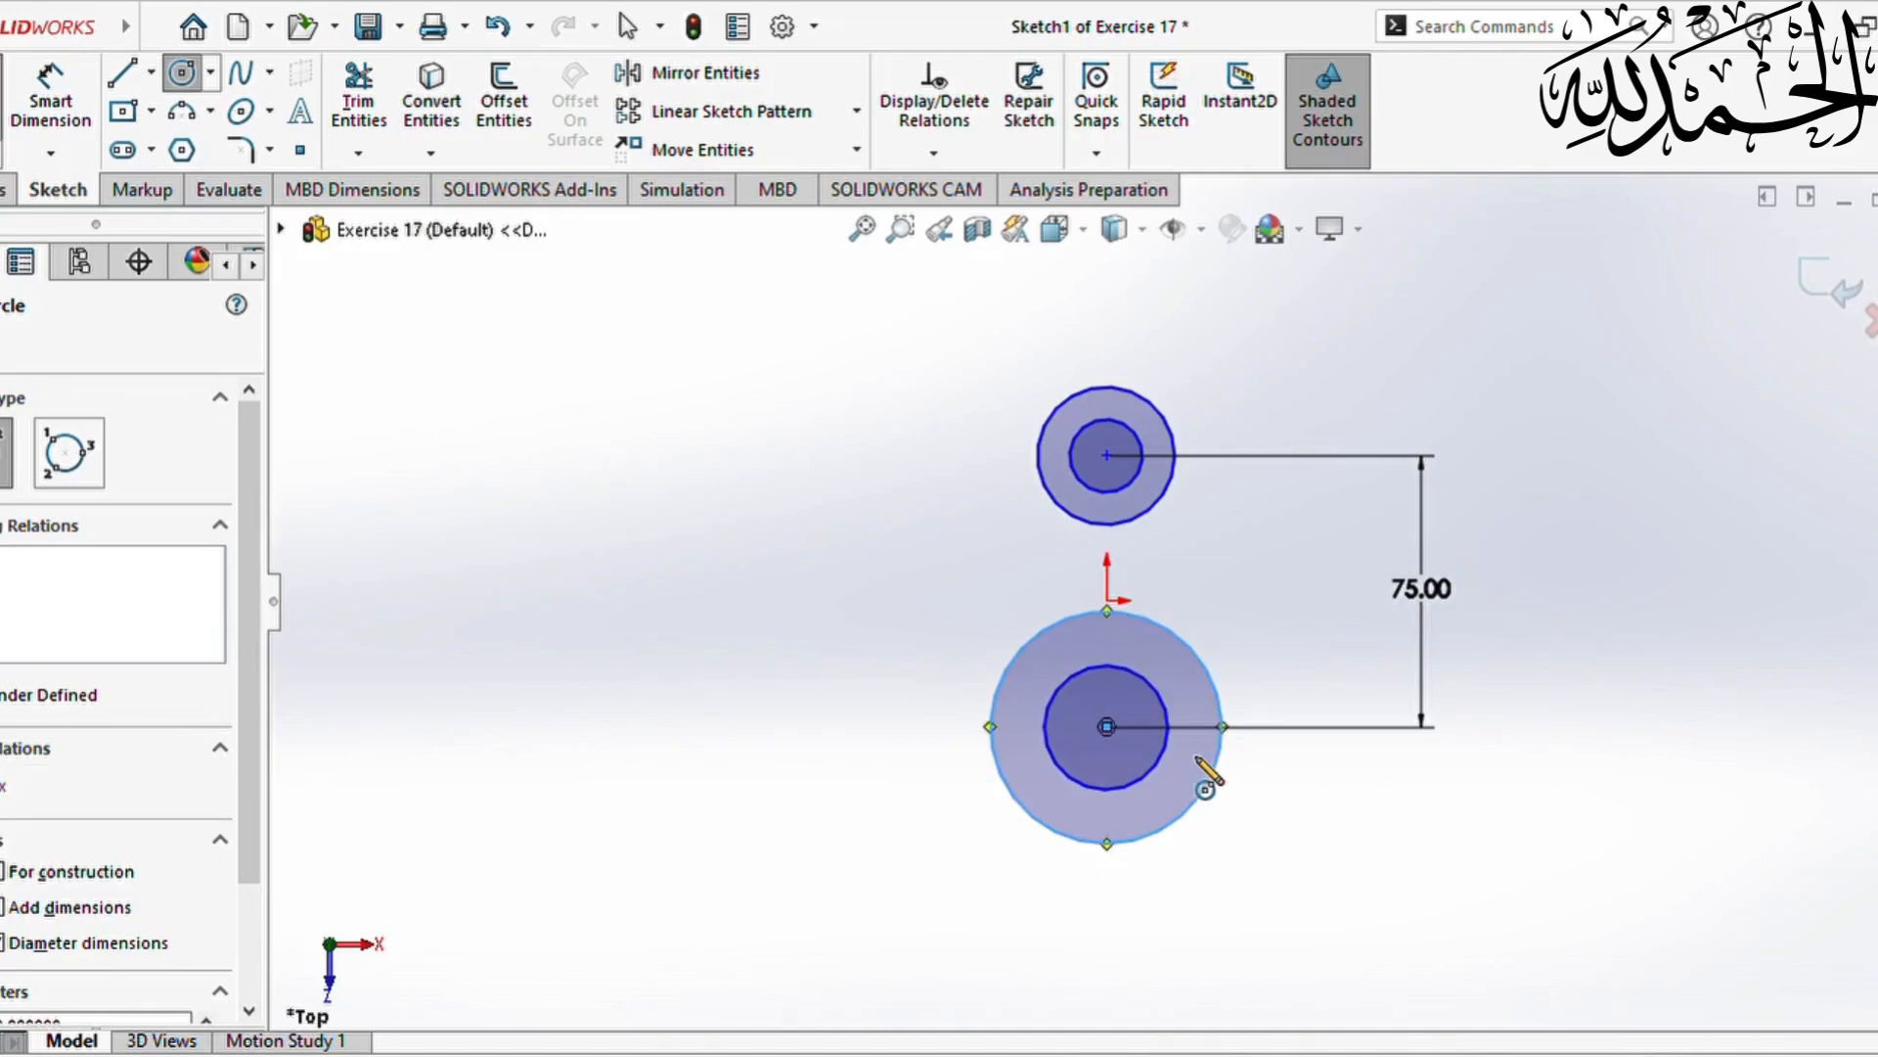
{"action": "left_click", "coordinate": [184, 116]}
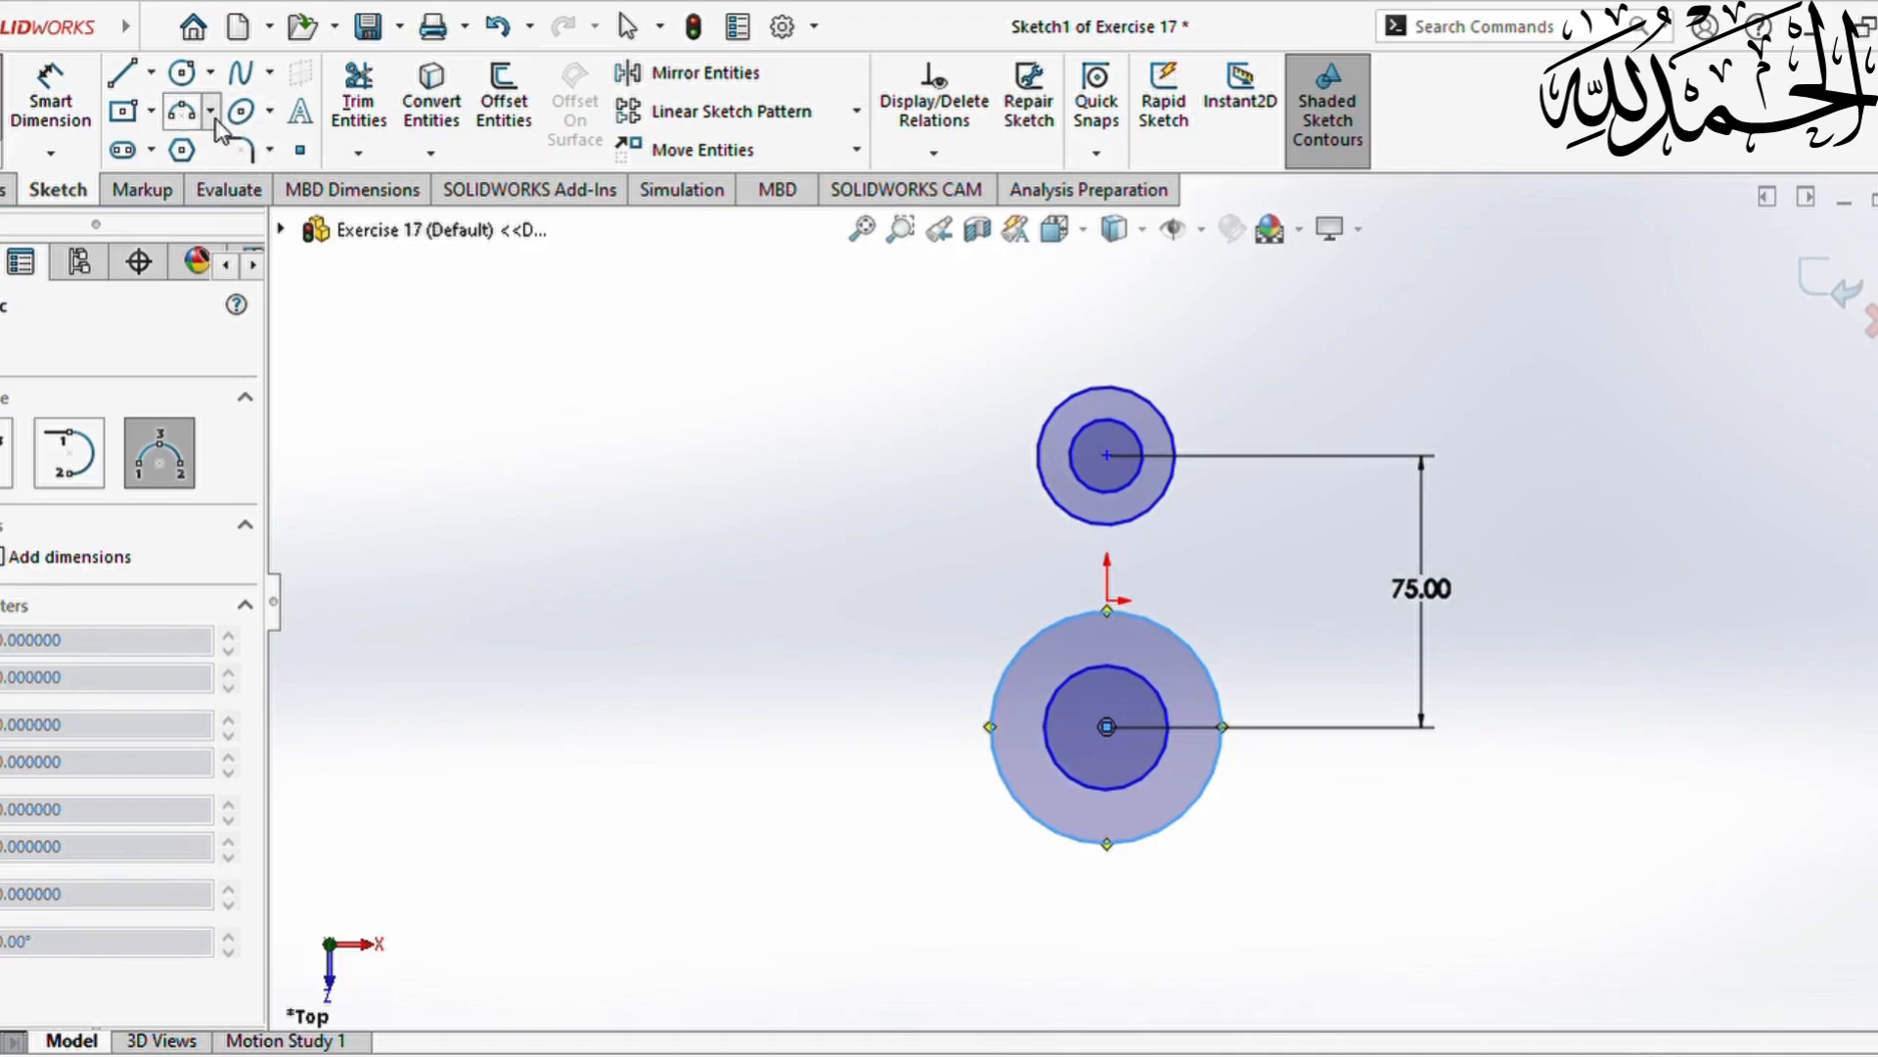
{"action": "left_click", "coordinate": [1000, 678]}
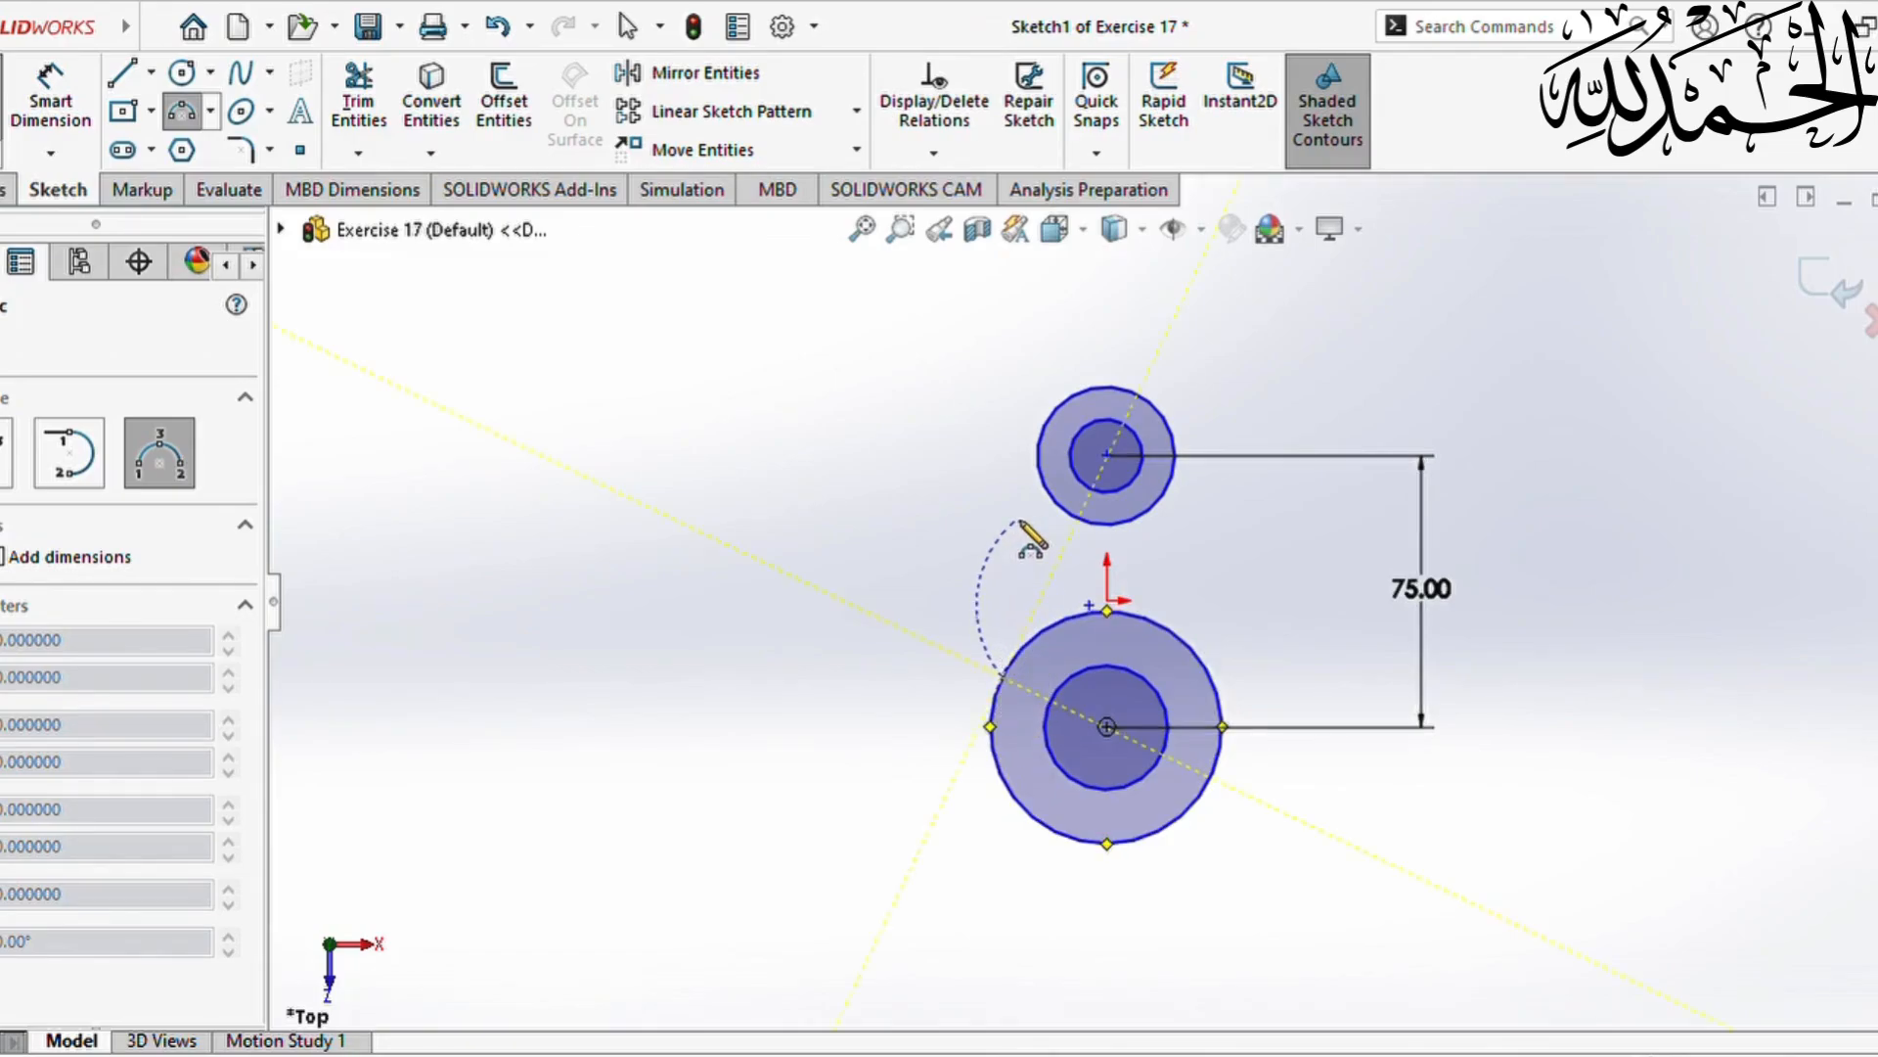
{"action": "key", "text": "Escape"}
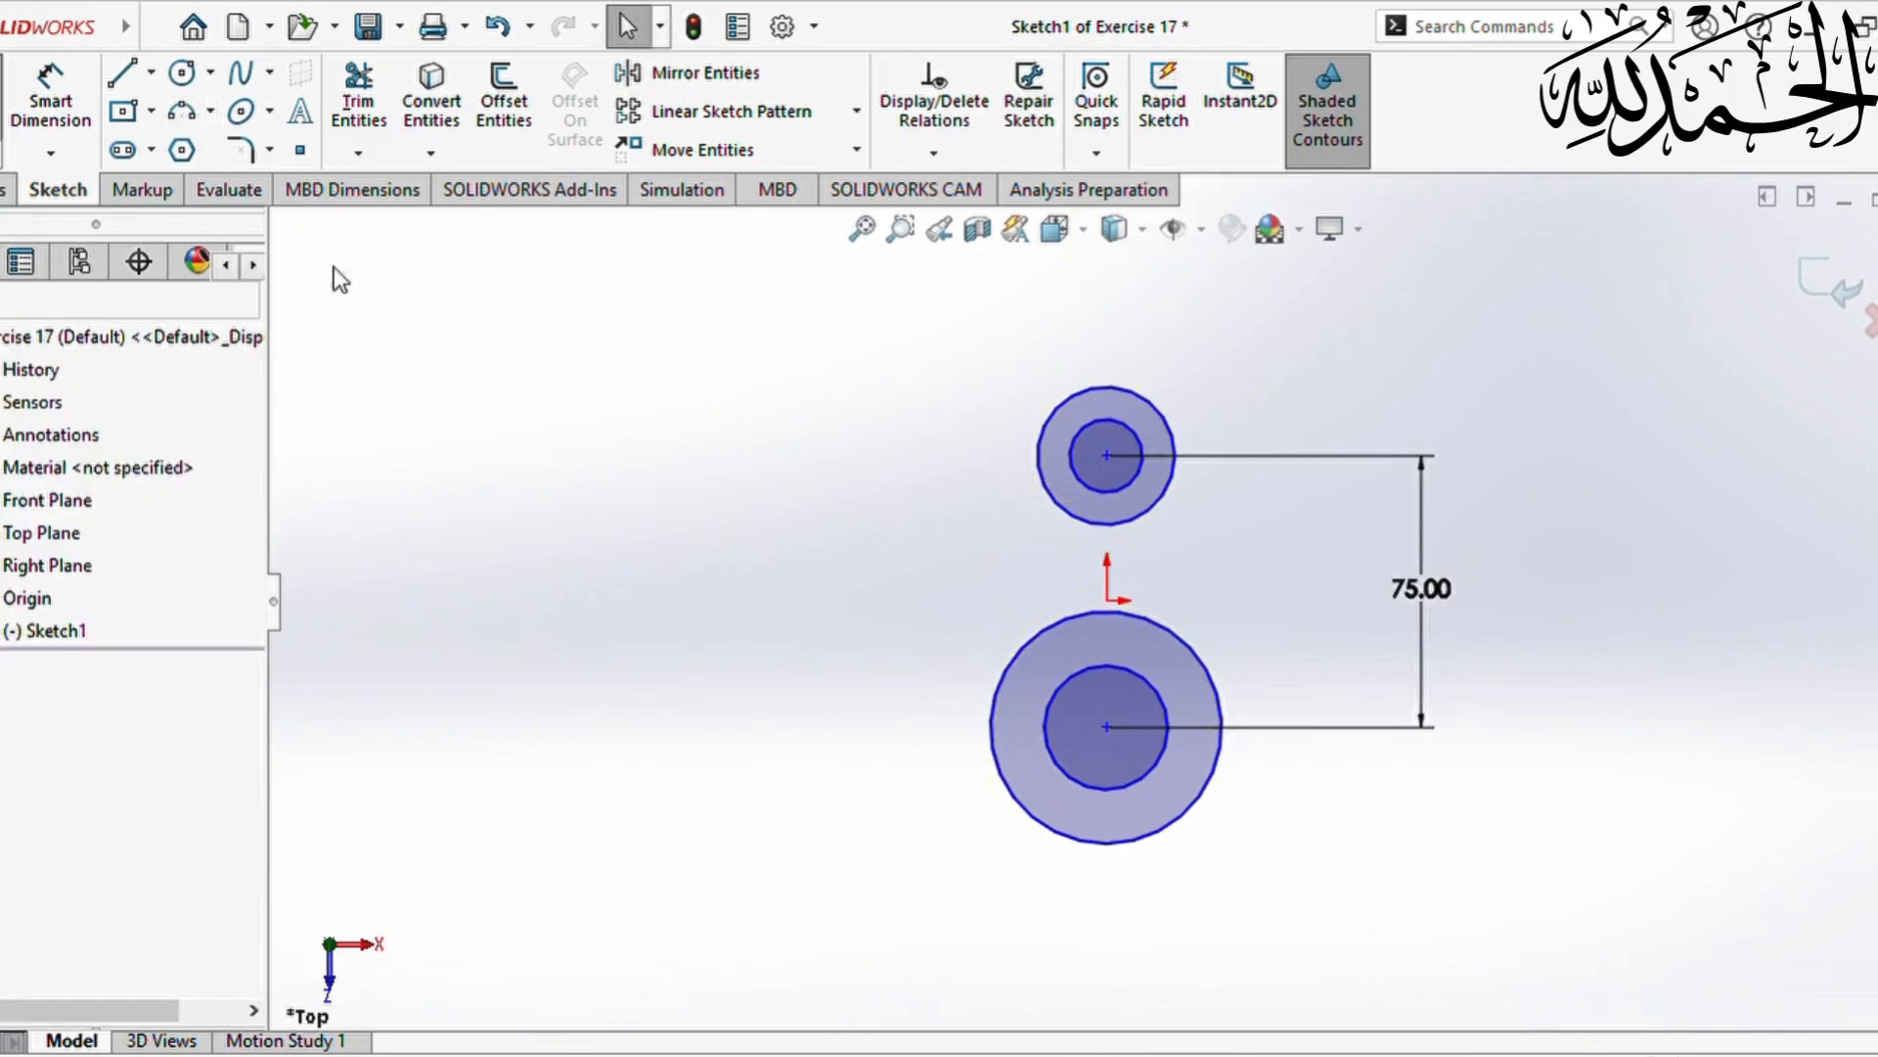
{"action": "left_click", "coordinate": [181, 110]}
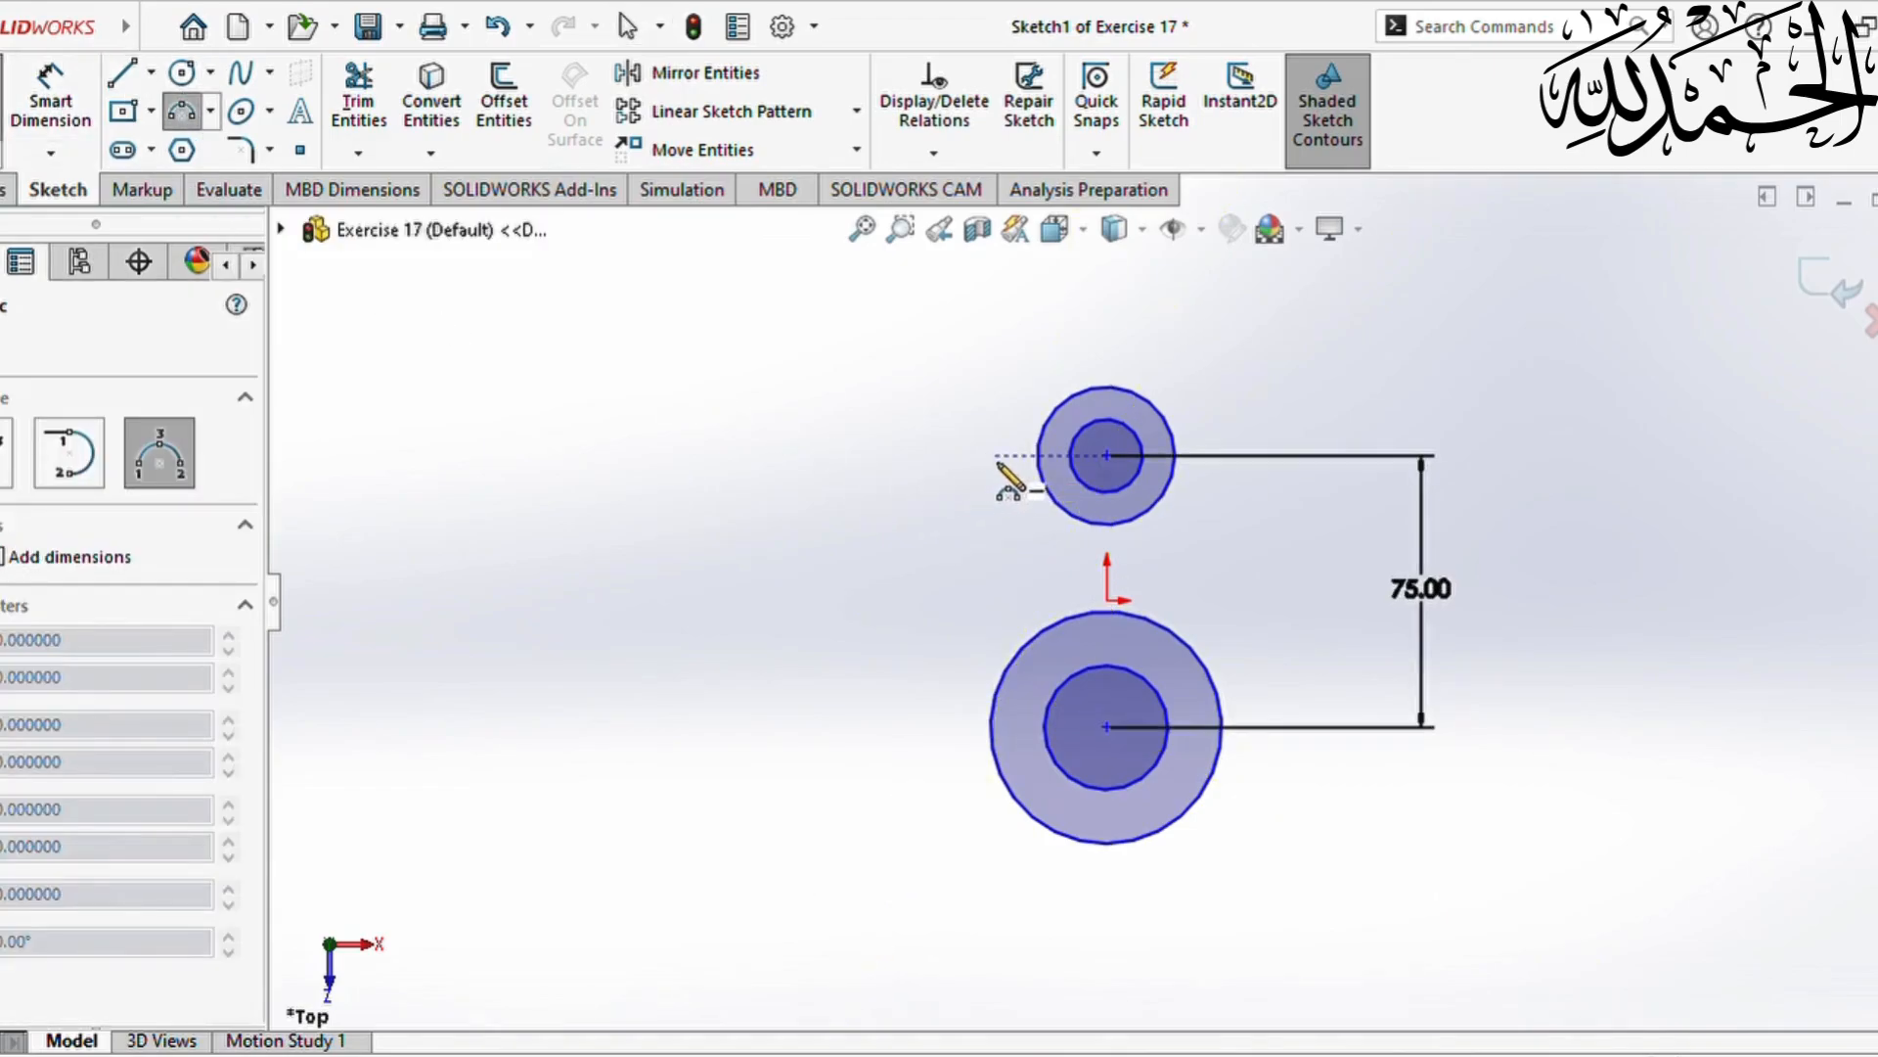
{"action": "left_click", "coordinate": [1039, 457]}
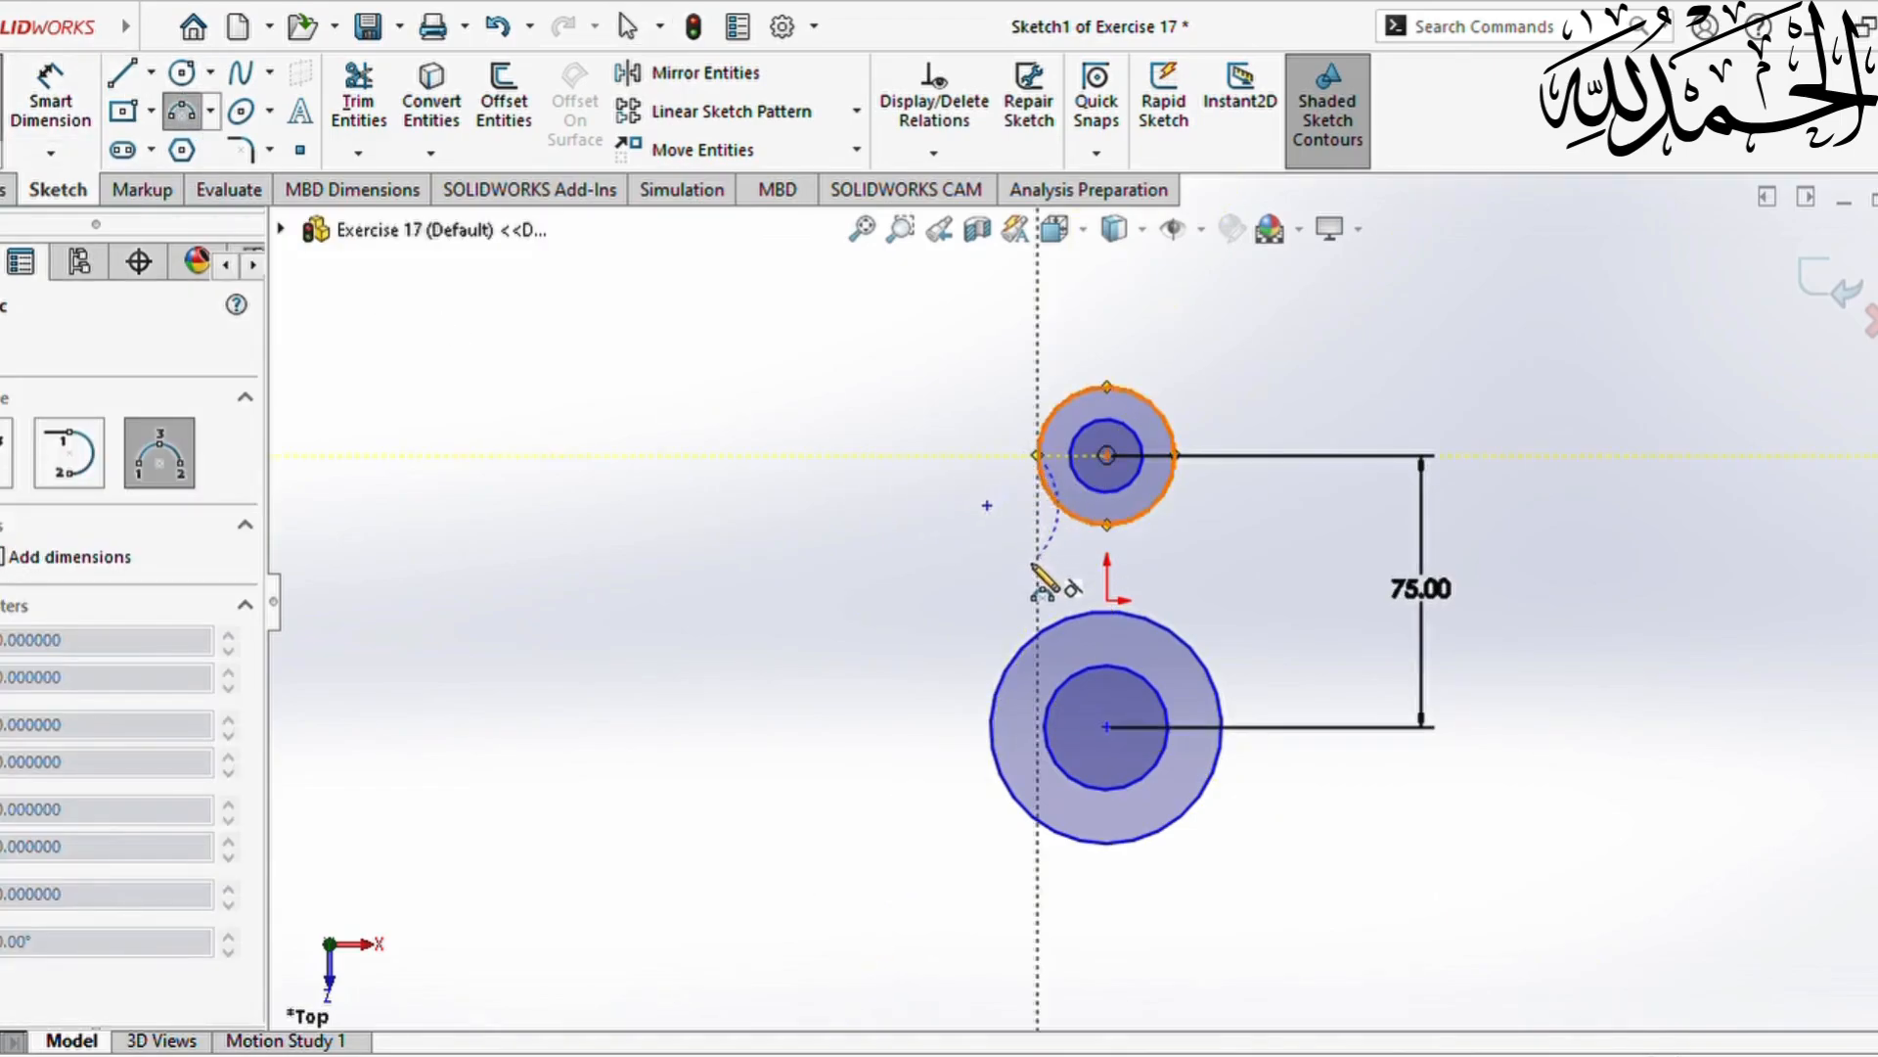
{"action": "left_click", "coordinate": [1000, 667]}
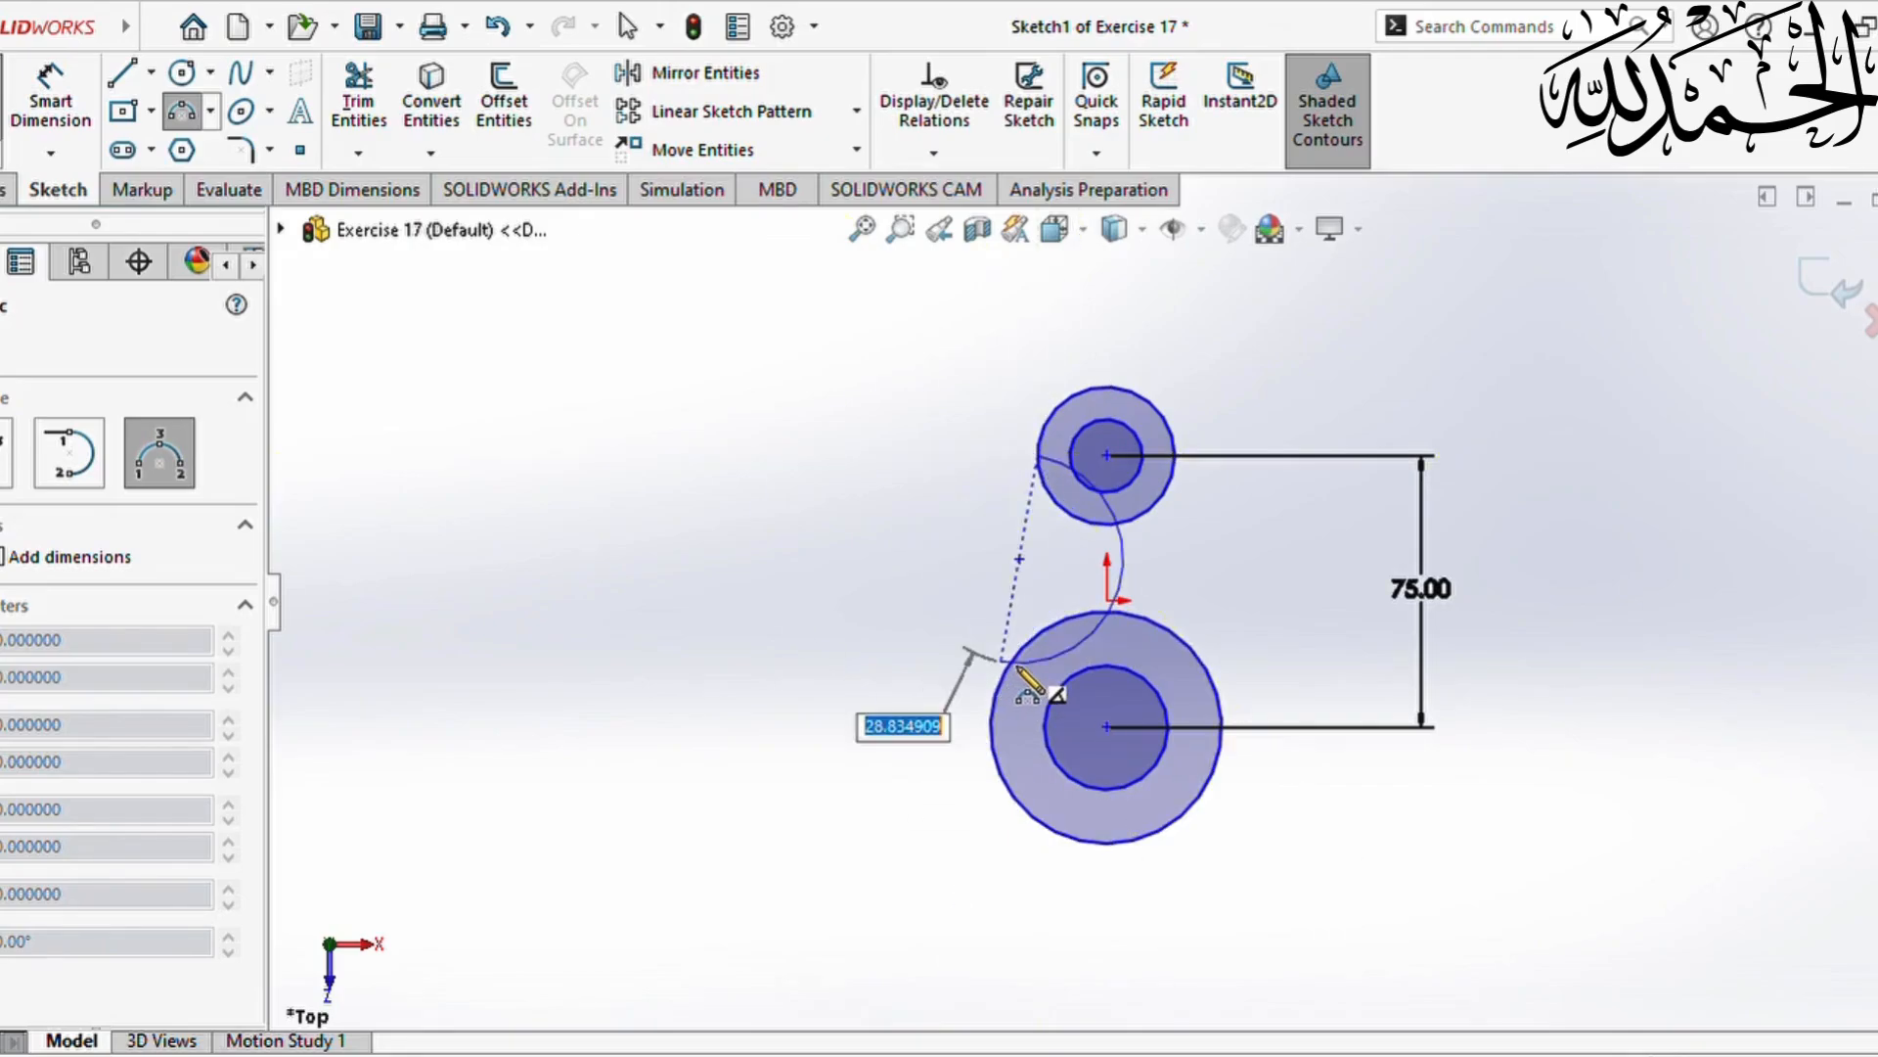
{"action": "key", "text": "Escape"}
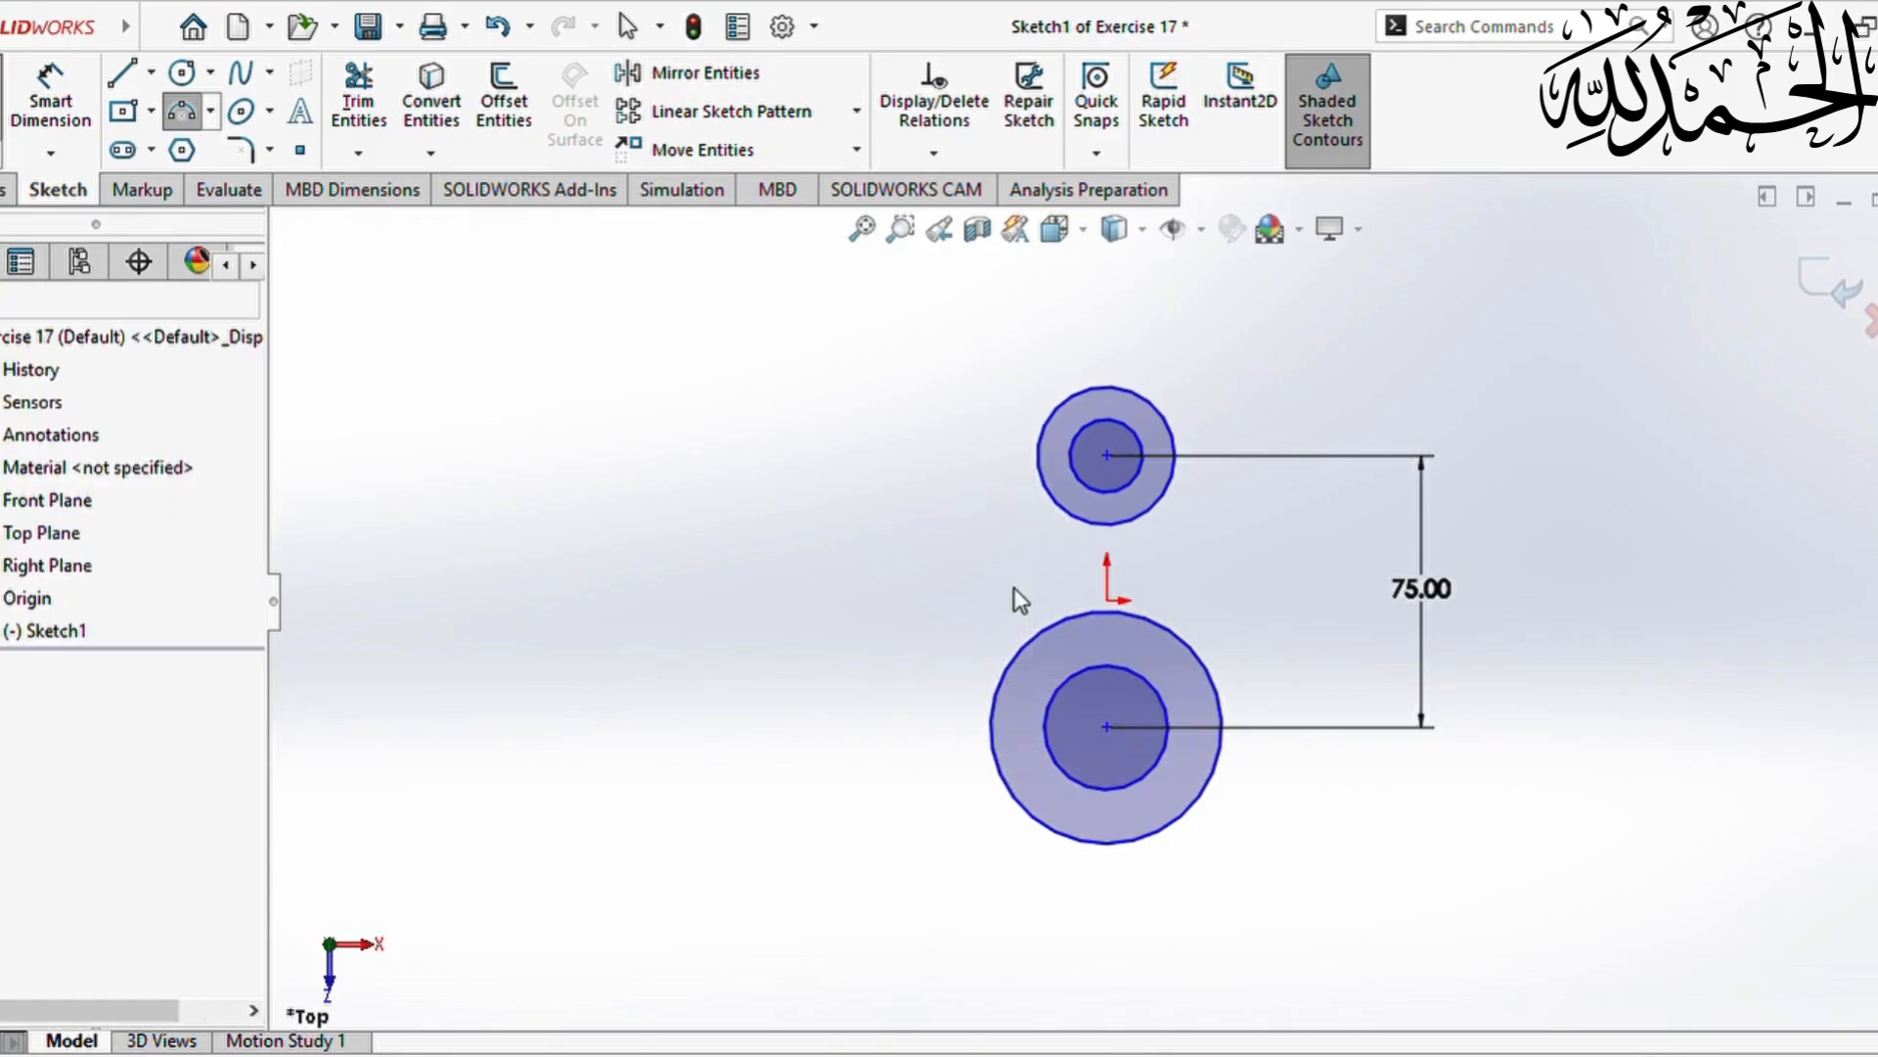
Step: Sketch an inward-curving three-point arc of about 54 mm radius joining the left sides of the two outer circles
{"action": "left_click", "coordinate": [191, 121]}
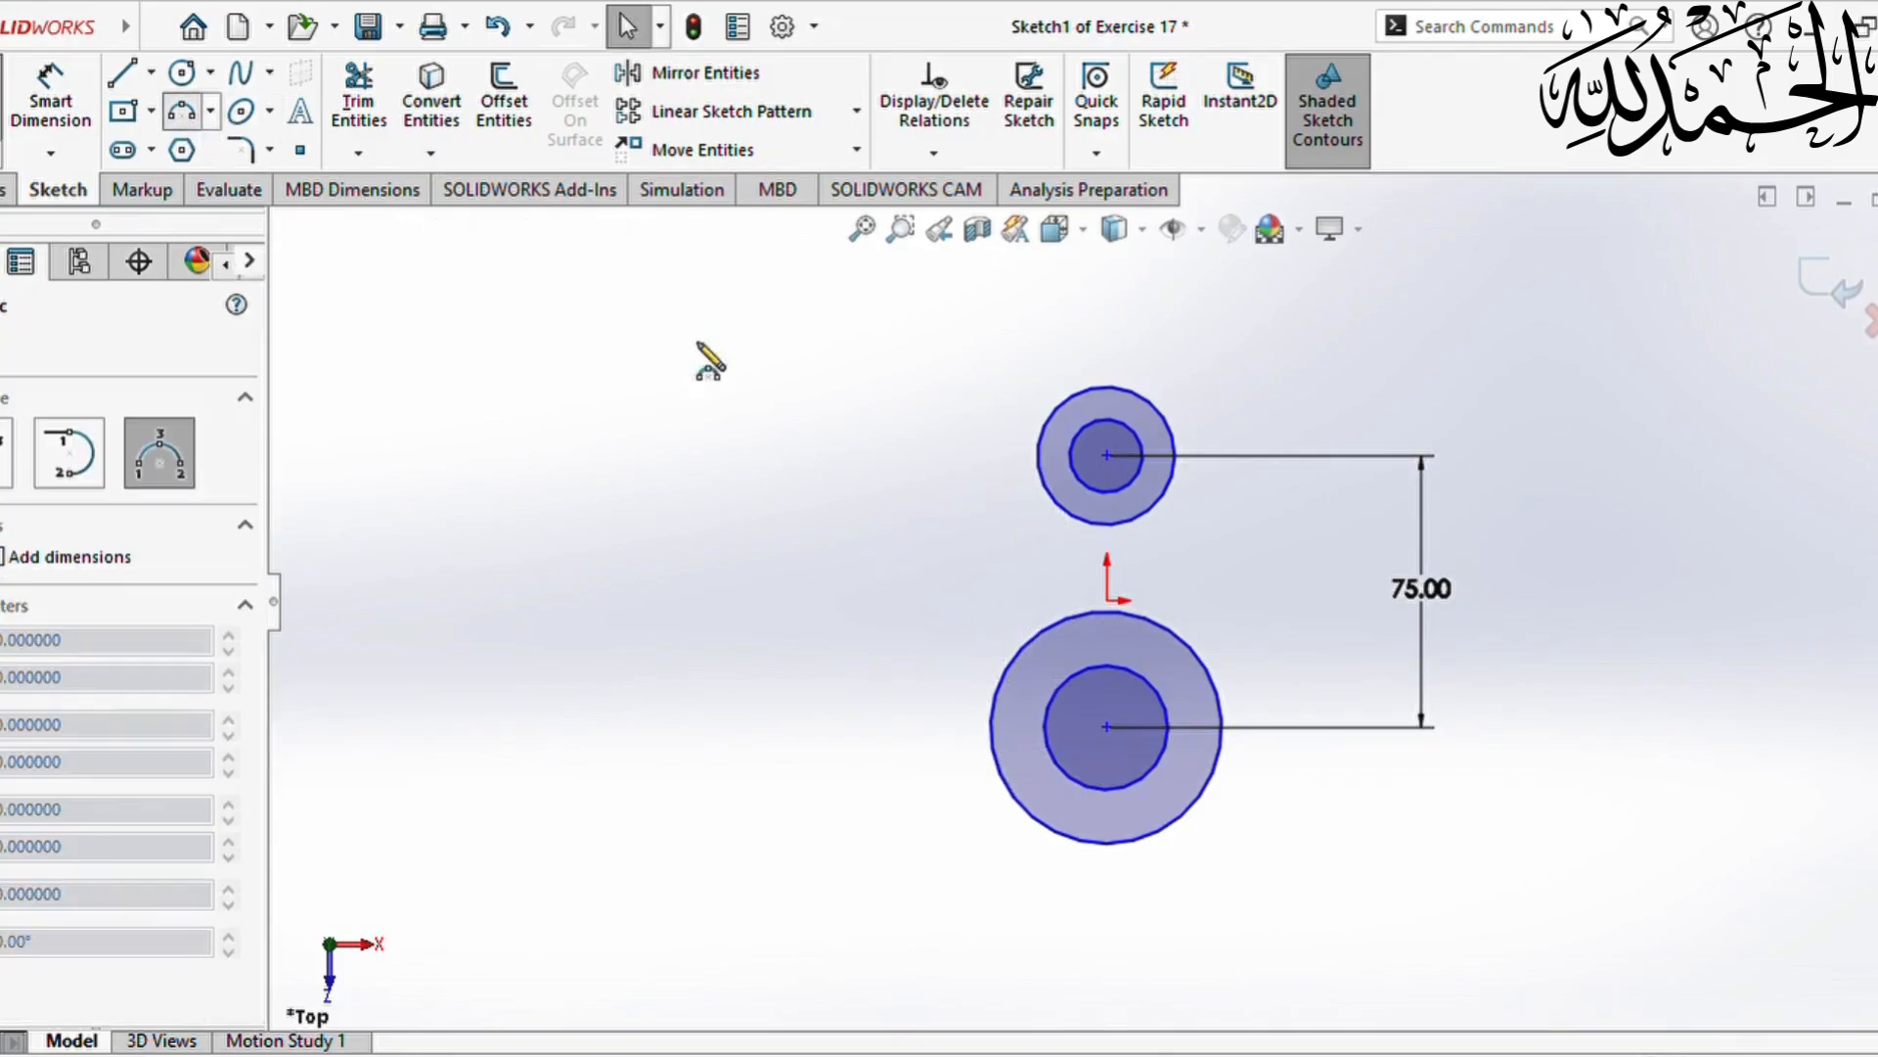
{"action": "left_click", "coordinate": [1045, 494]}
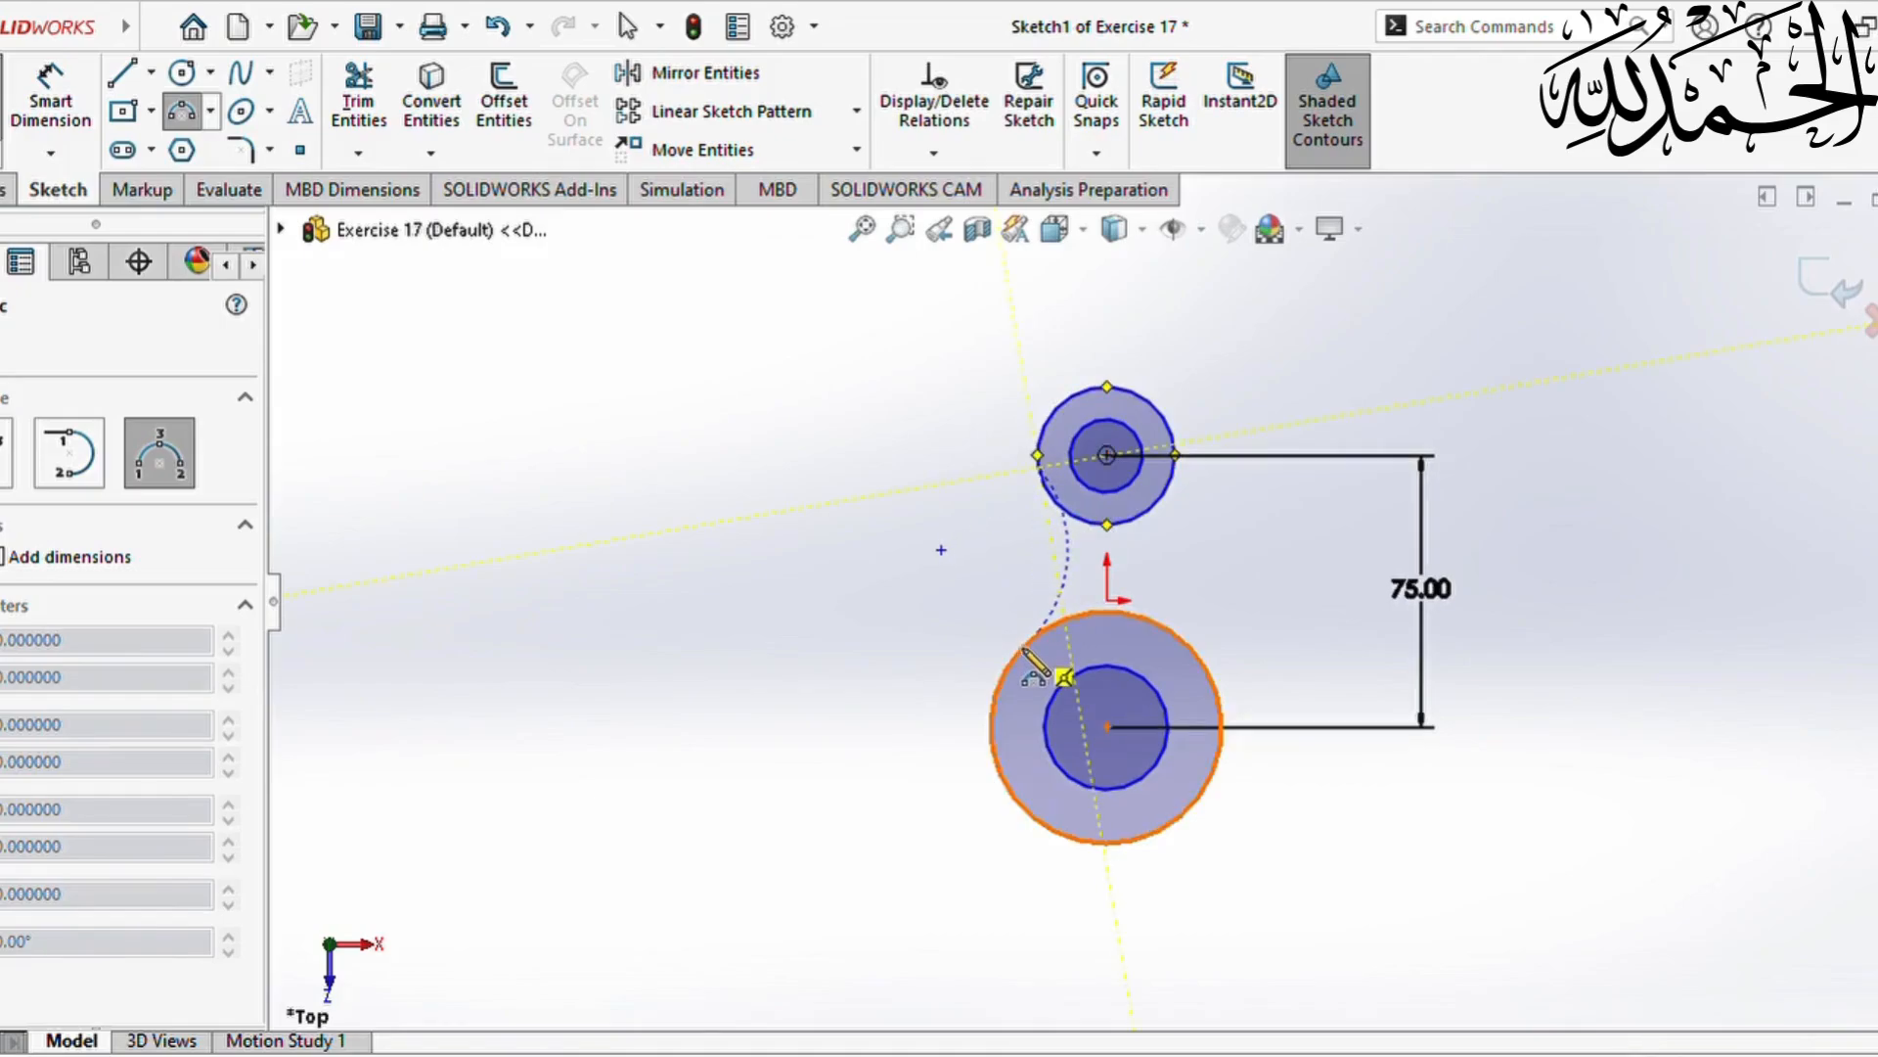
{"action": "left_click", "coordinate": [1024, 652]}
{"action": "left_click", "coordinate": [1036, 605]}
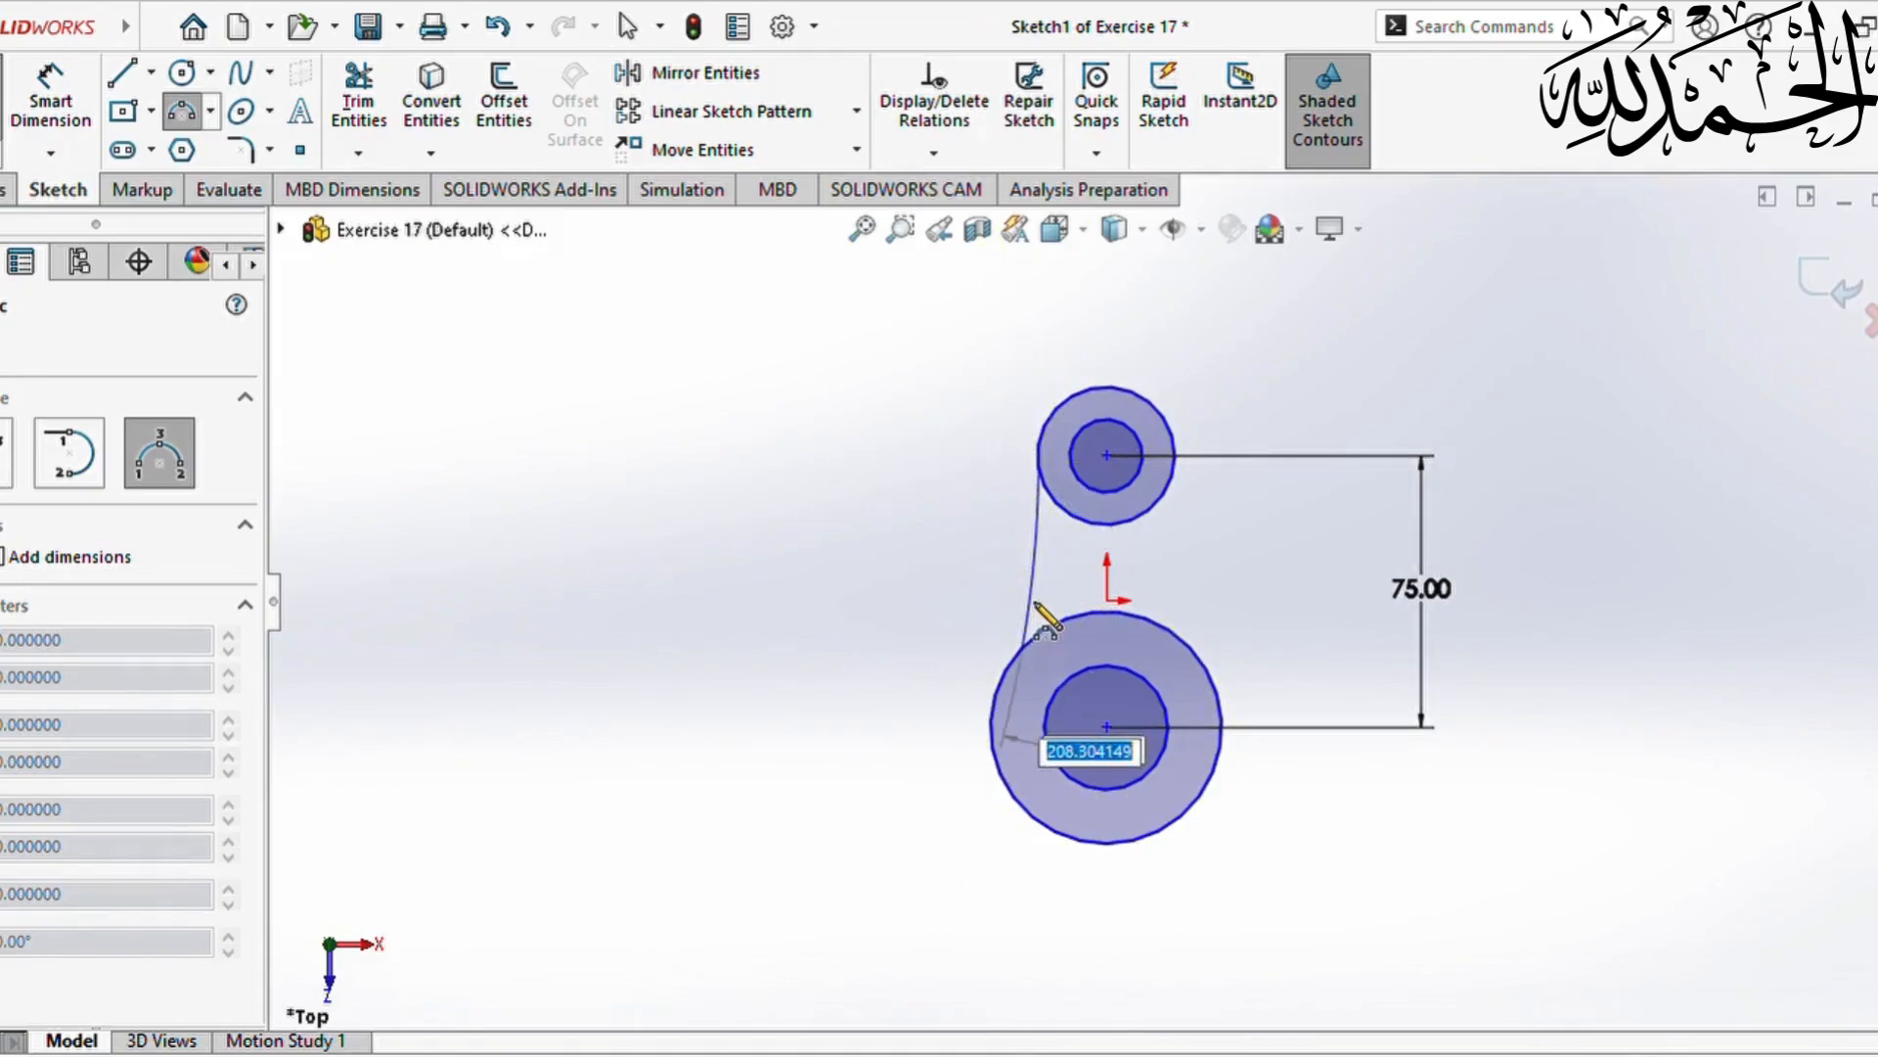
{"action": "left_click", "coordinate": [1052, 560]}
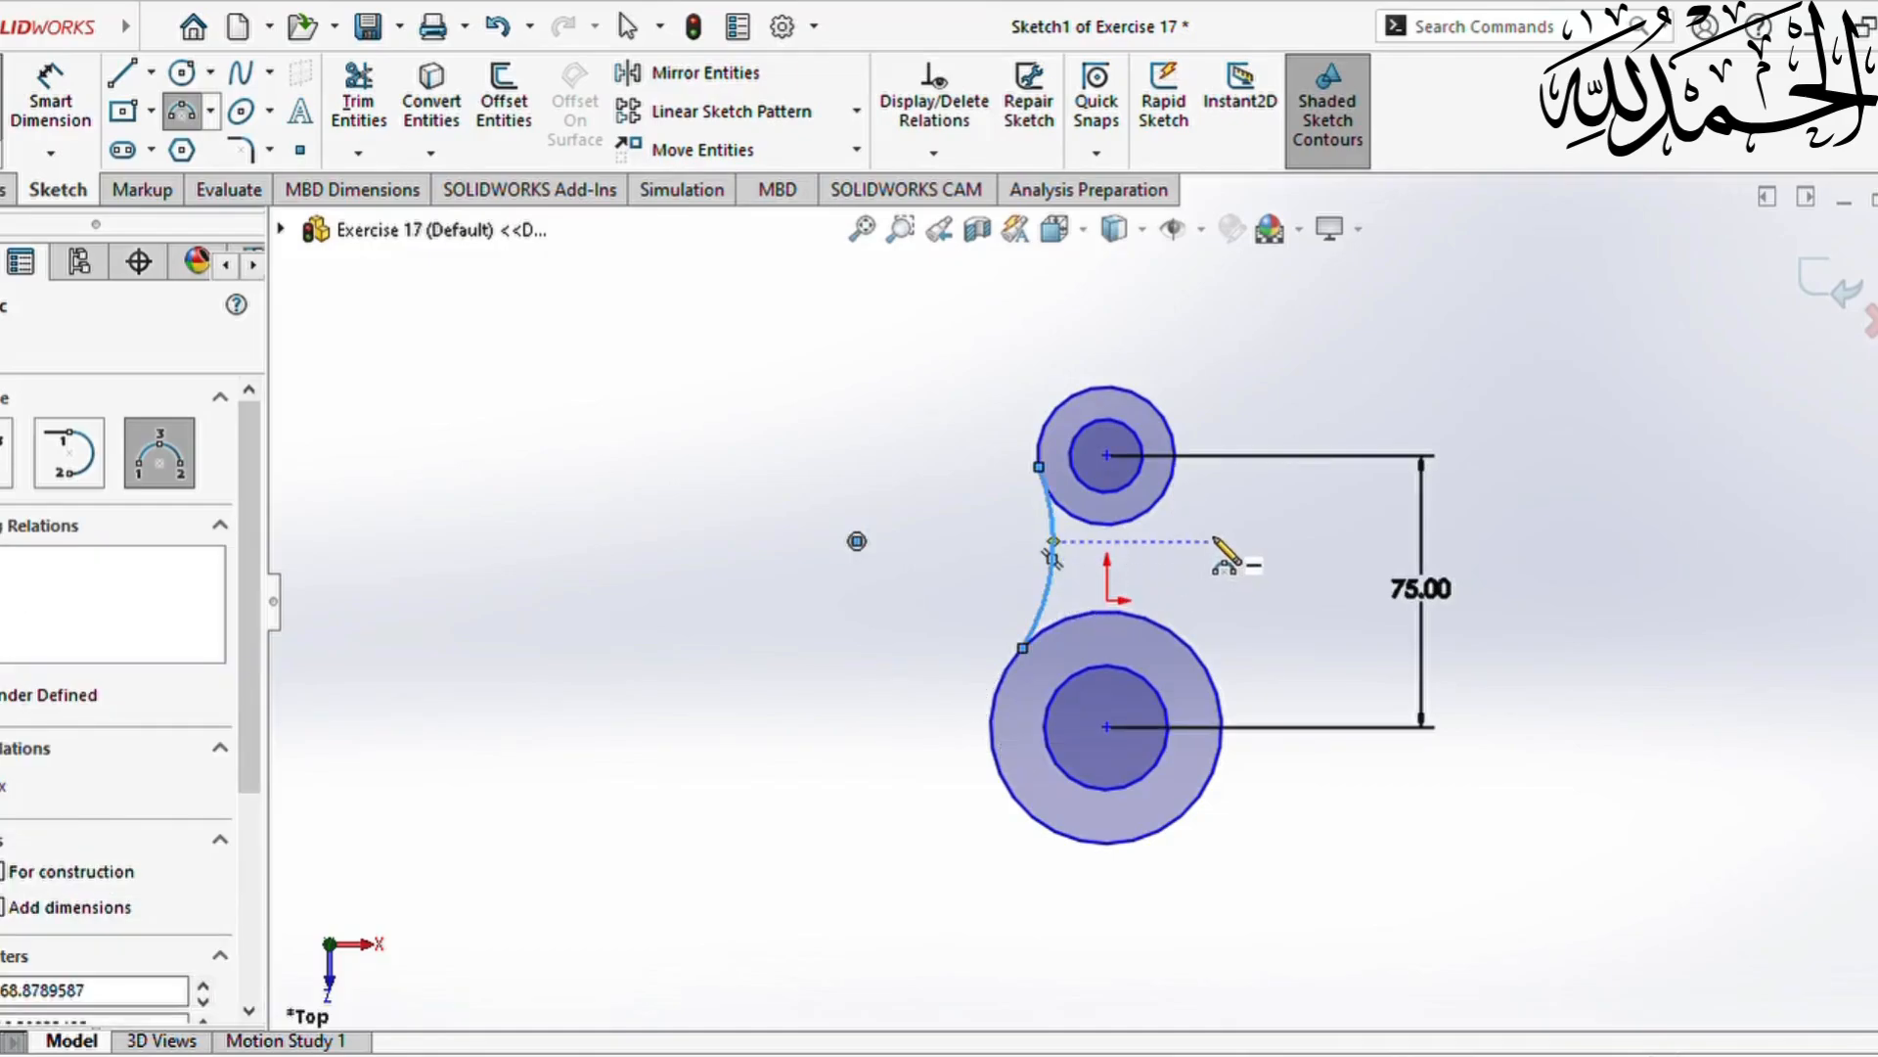
Step: Sketch an inward-curving three-point arc of about 30 mm radius joining the right sides of the two outer circles
{"action": "left_click", "coordinate": [1185, 644]}
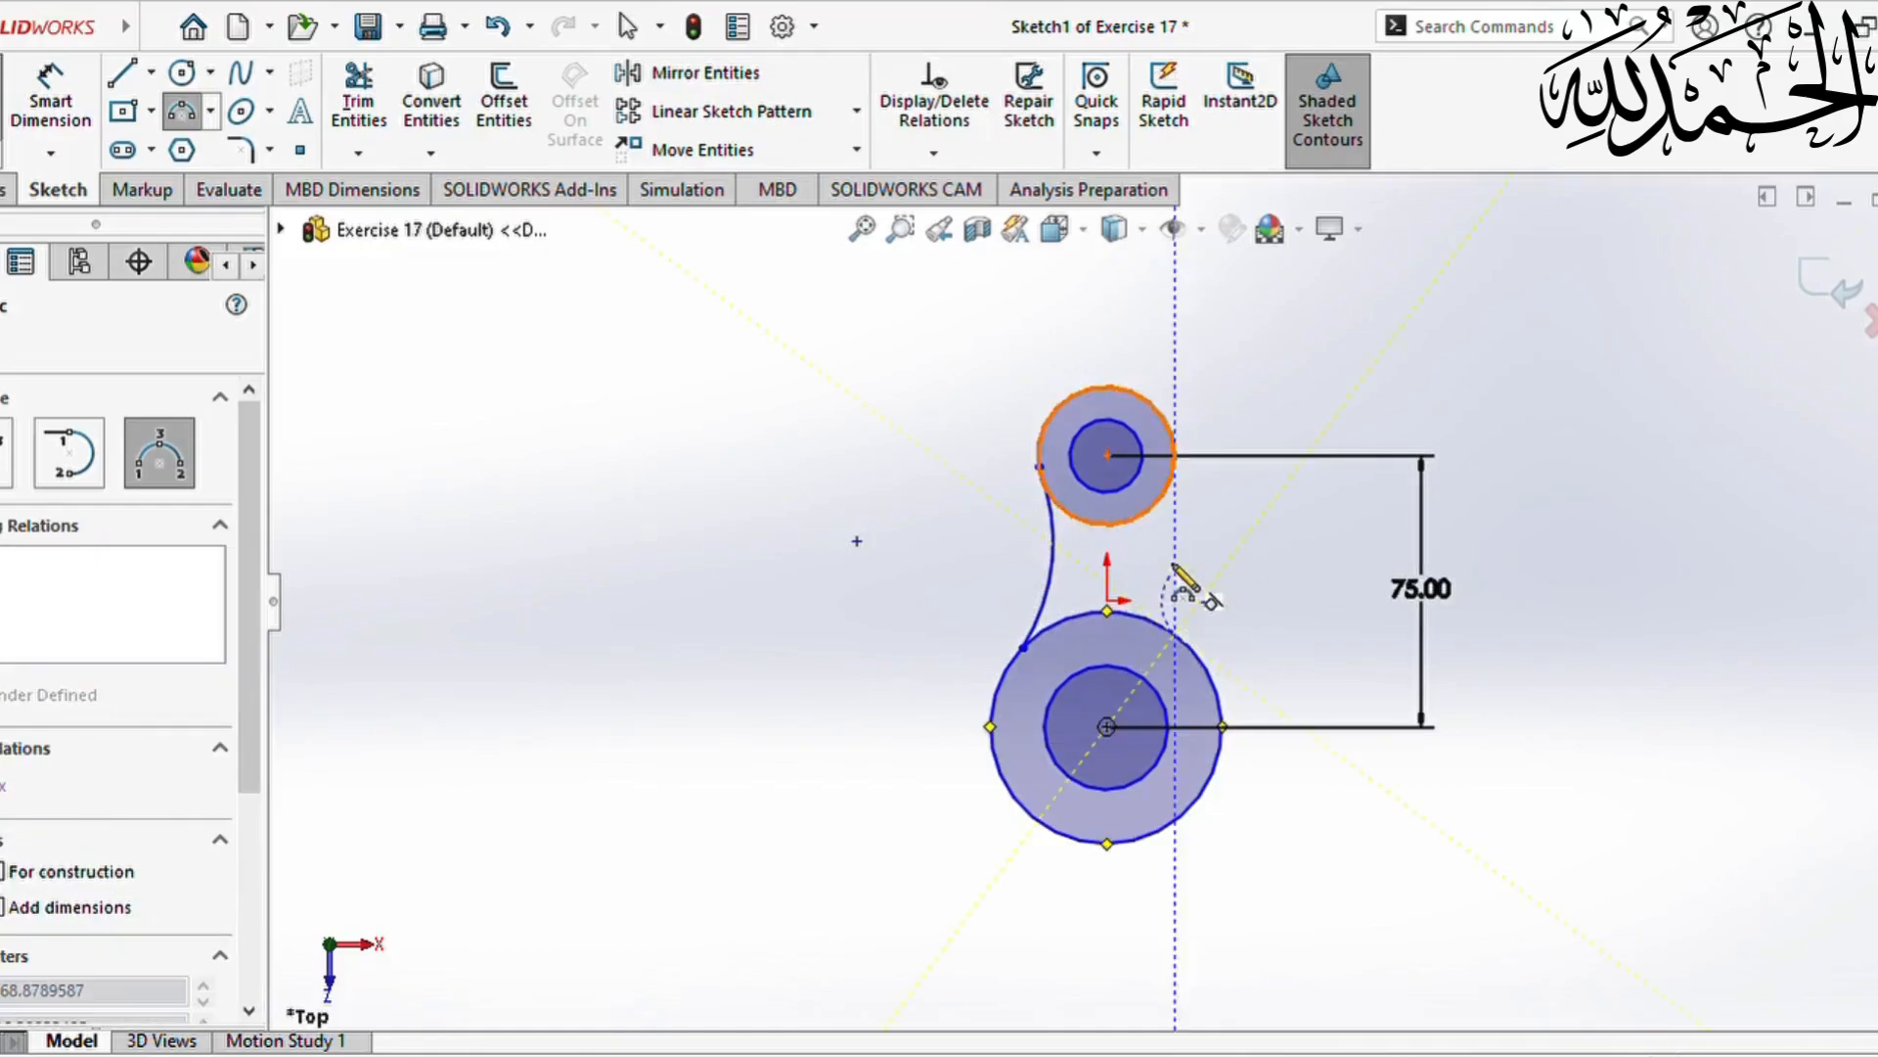
{"action": "left_click", "coordinate": [1174, 483]}
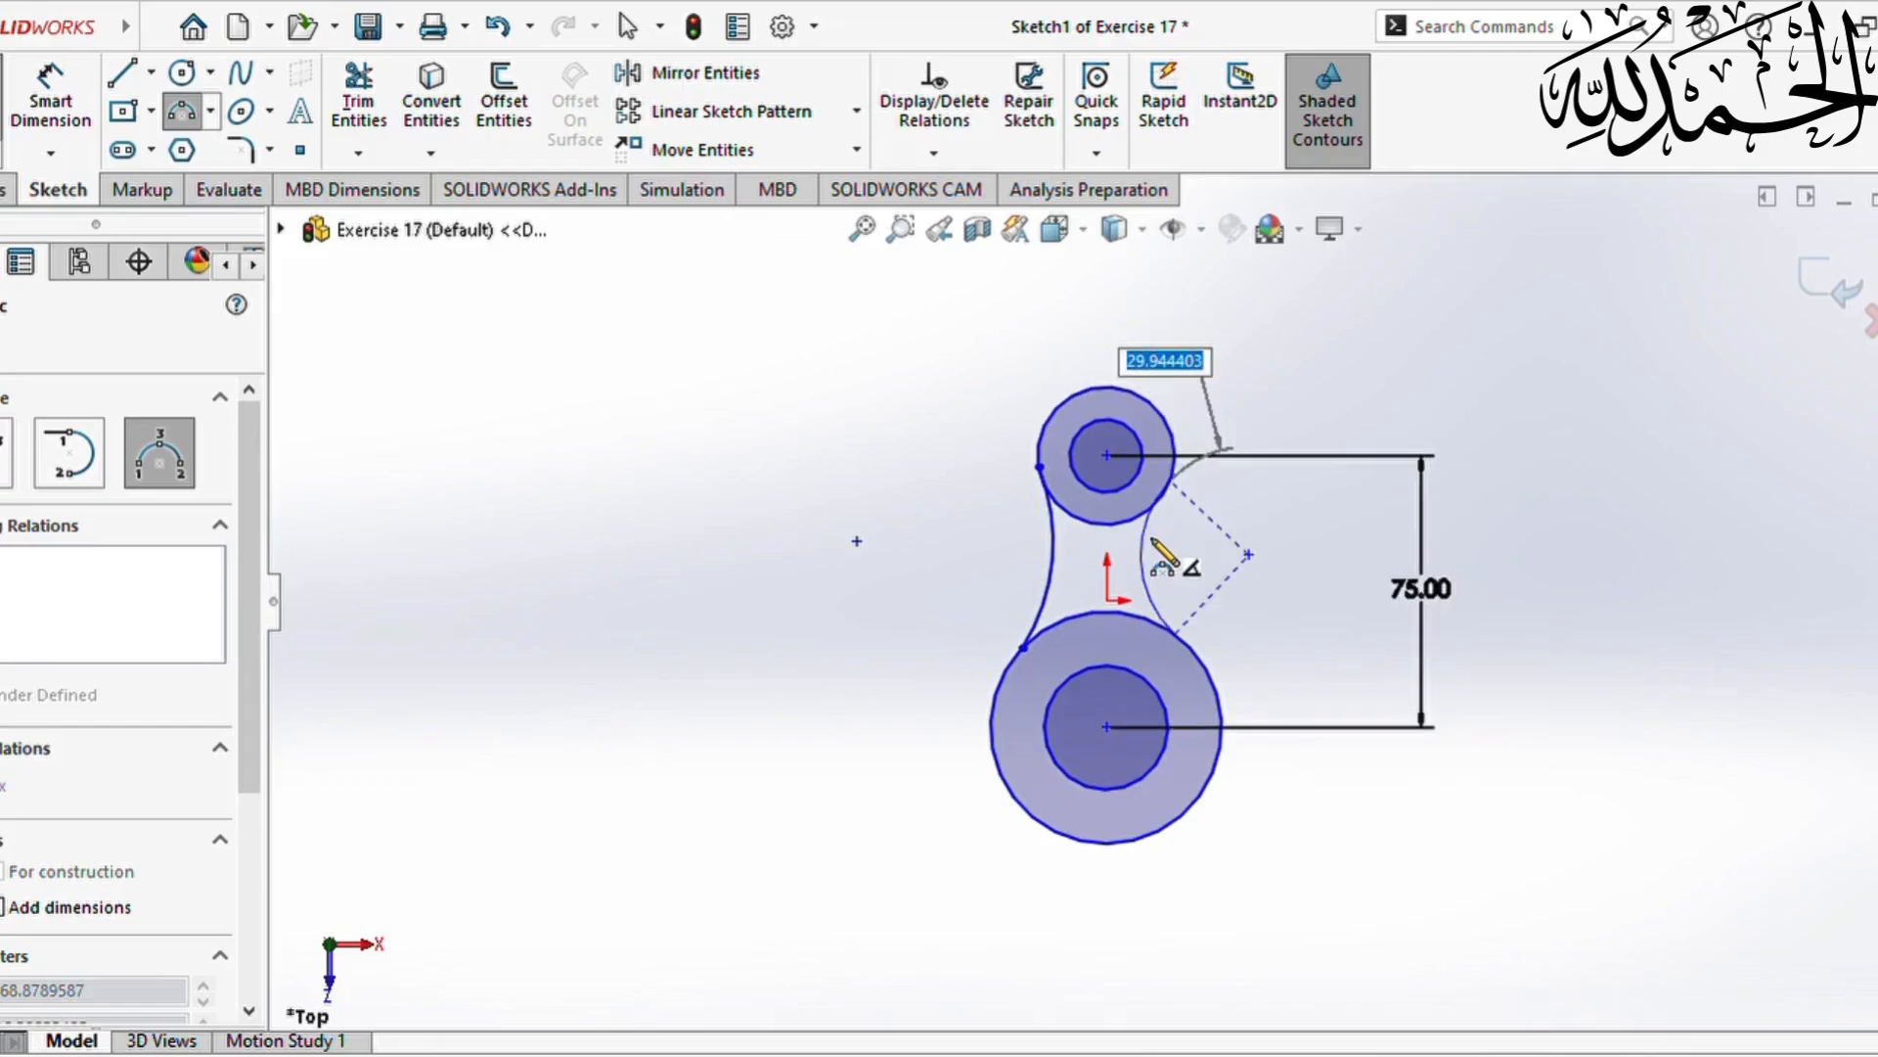
{"action": "left_click", "coordinate": [1155, 556]}
{"action": "key", "text": "Escape"}
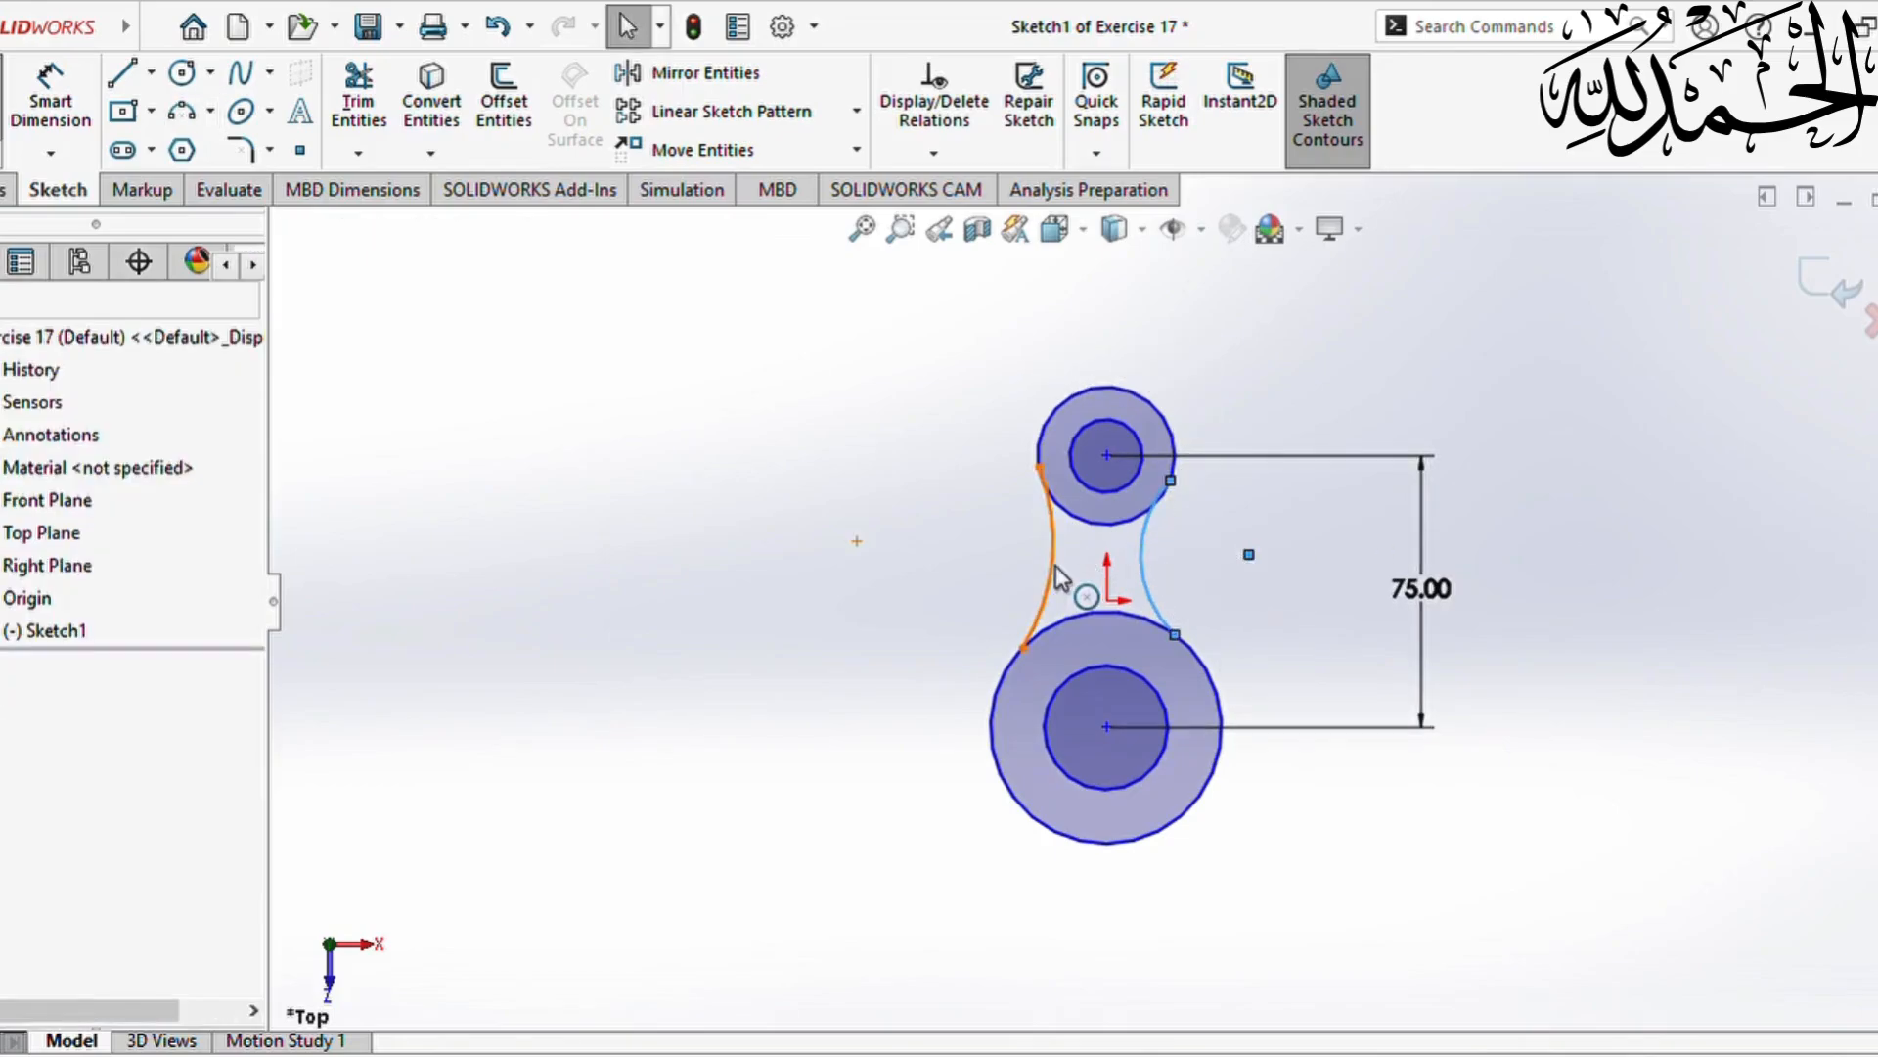
{"action": "left_click", "coordinate": [1051, 607]}
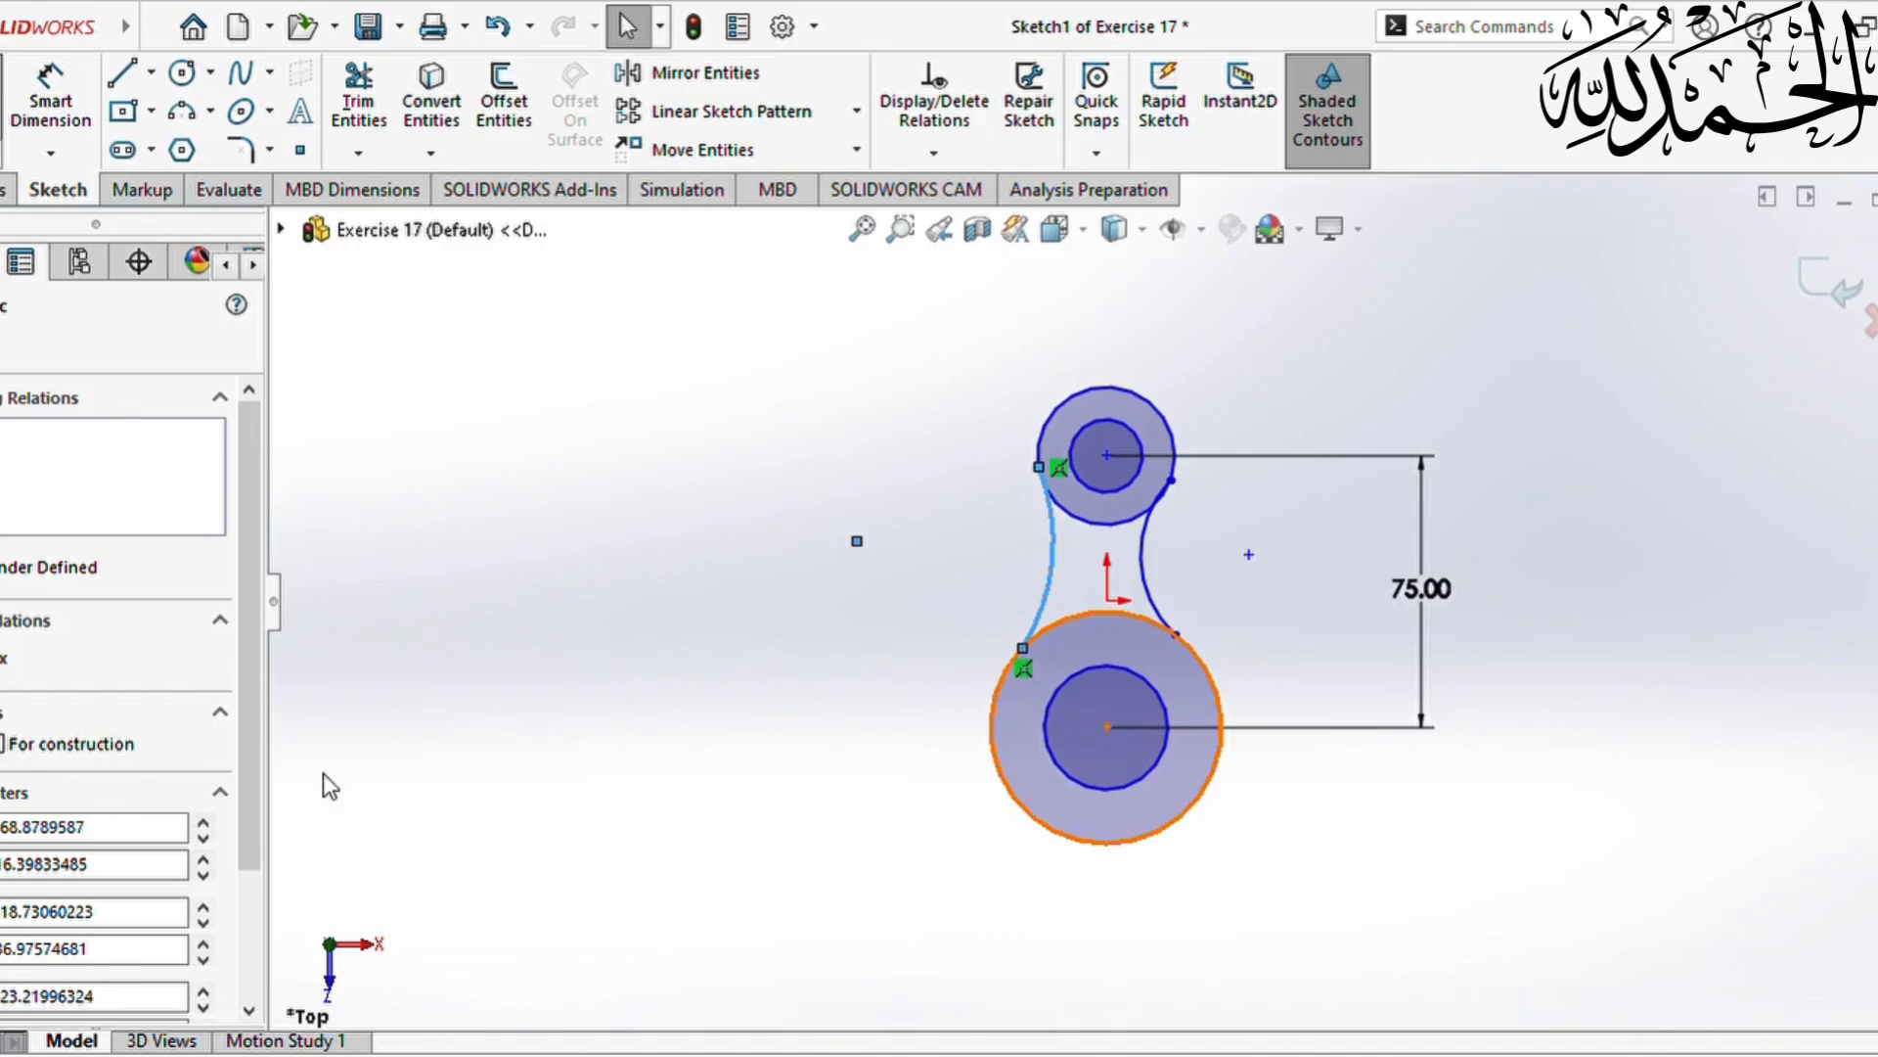
{"action": "scroll", "coordinate": [256, 707], "scroll_direction": "down", "scroll_amount": 3}
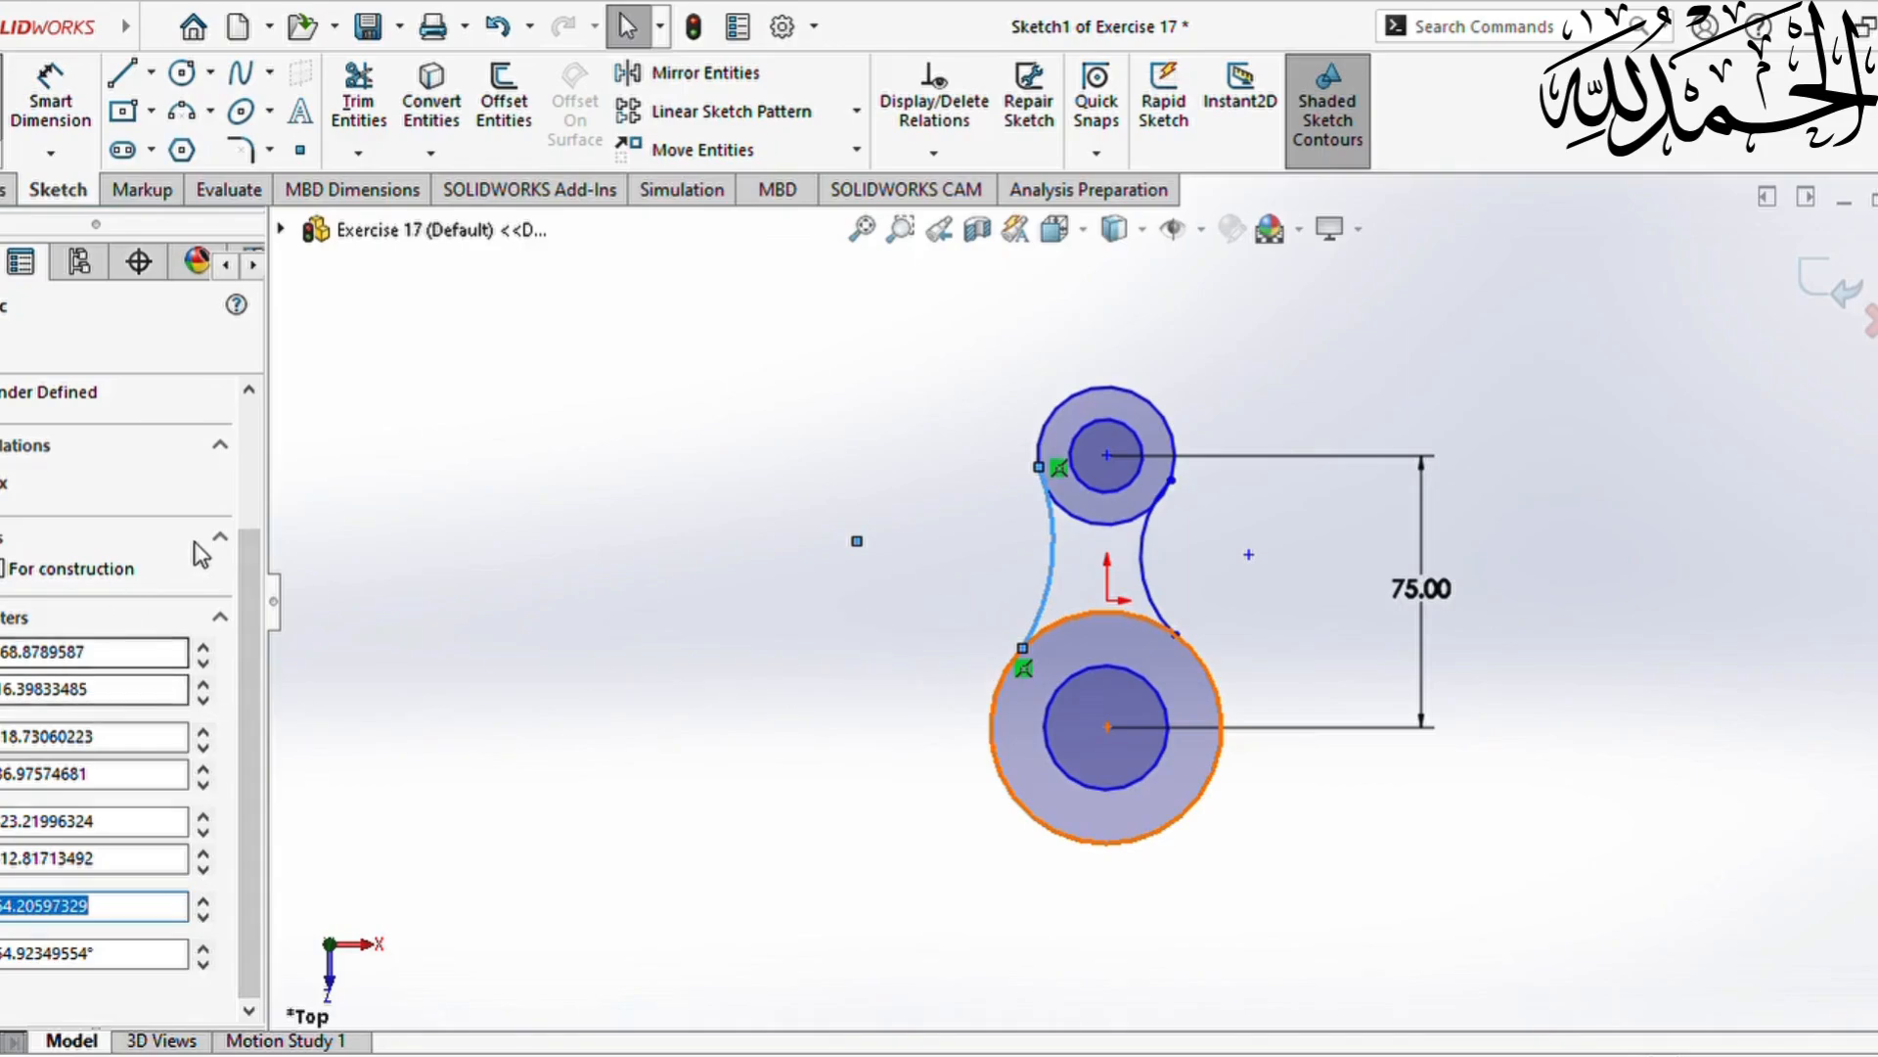
{"action": "scroll", "coordinate": [194, 542], "scroll_direction": "up", "scroll_amount": 3}
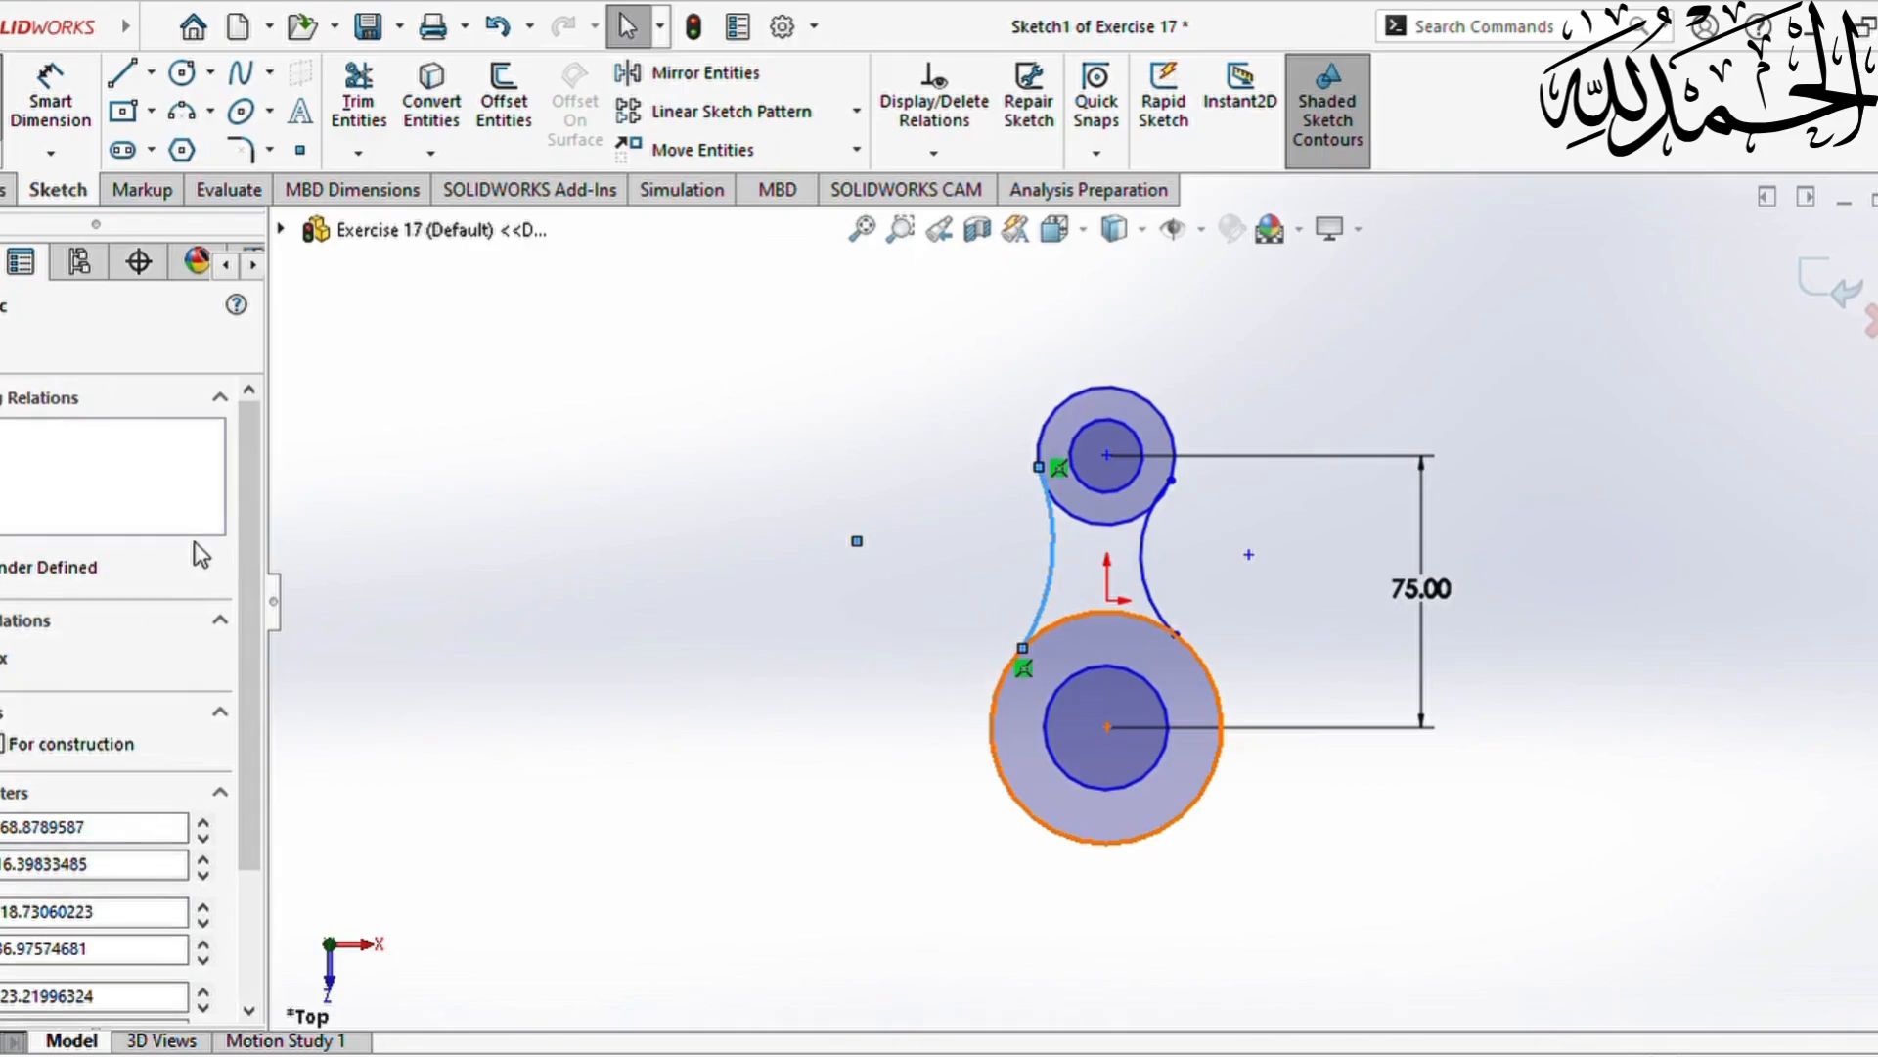
{"action": "left_click", "coordinate": [616, 529]}
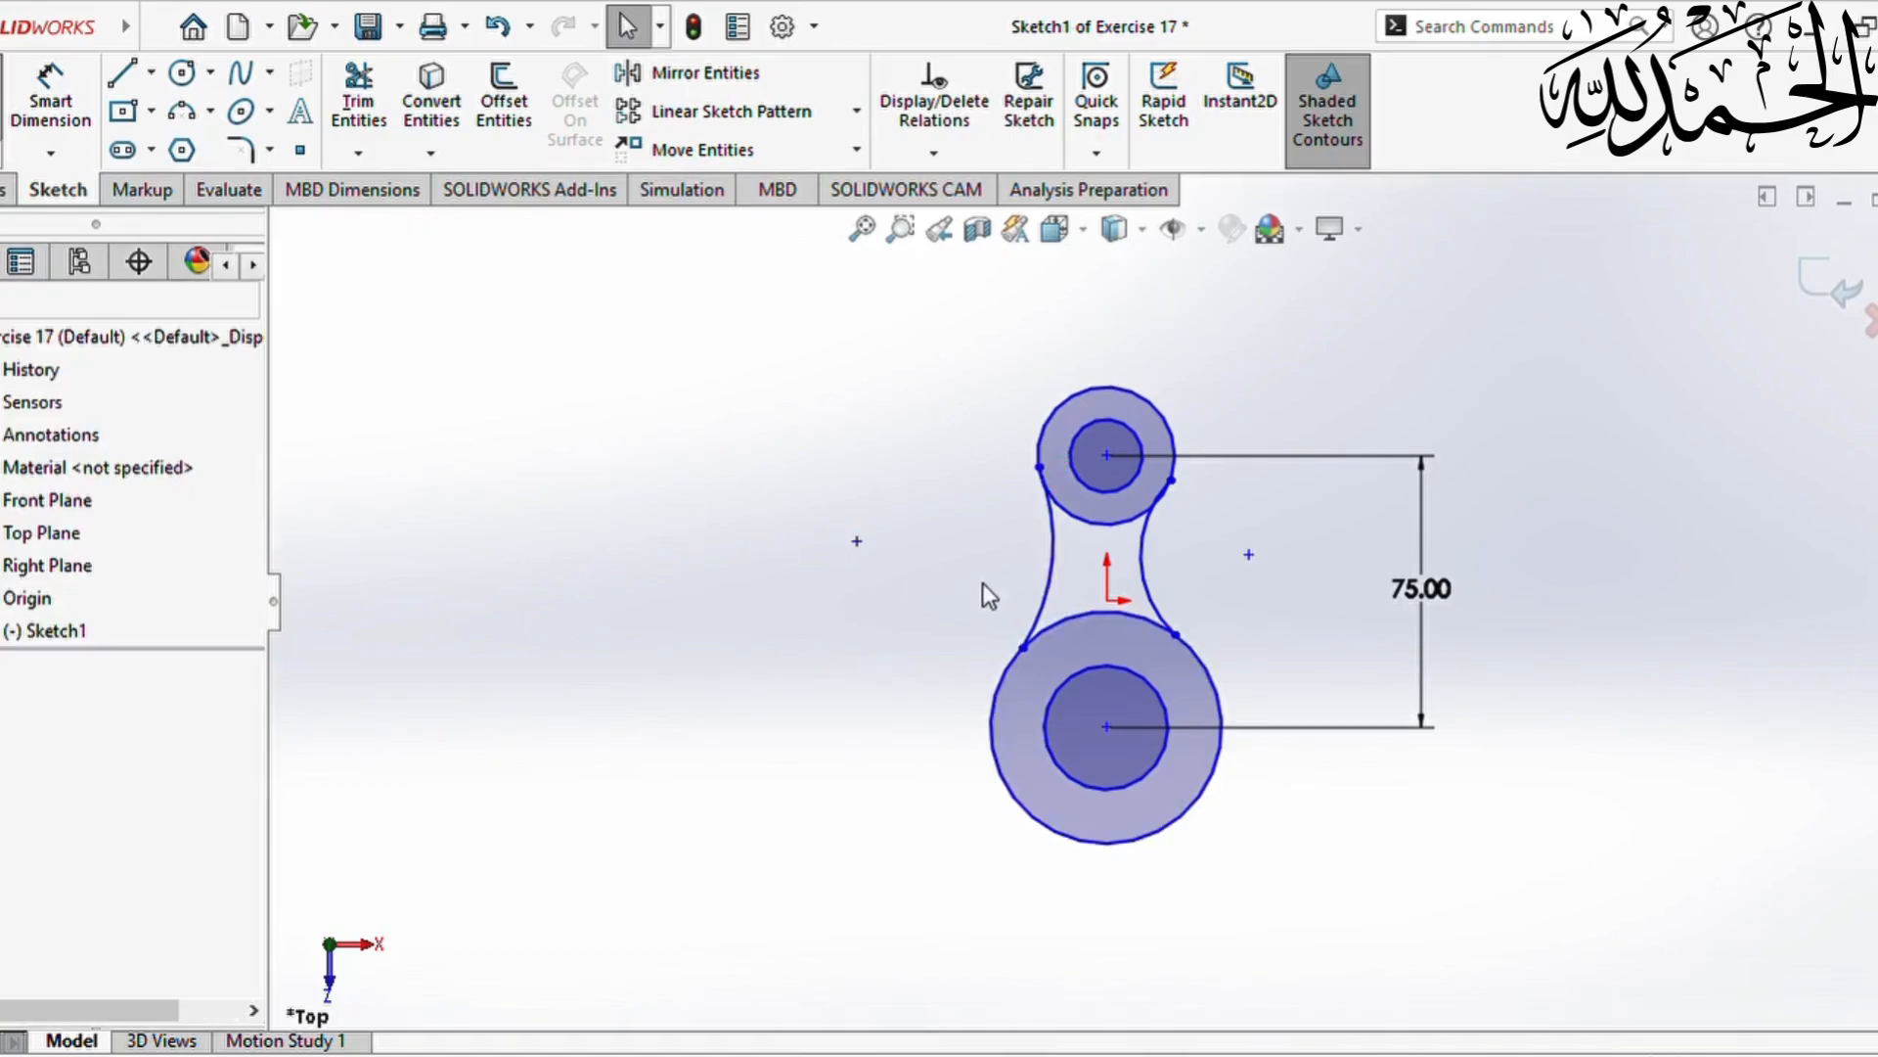
Step: Make the left side arc tangent to both the upper and the lower outer circles
{"action": "left_click", "coordinate": [1035, 614]}
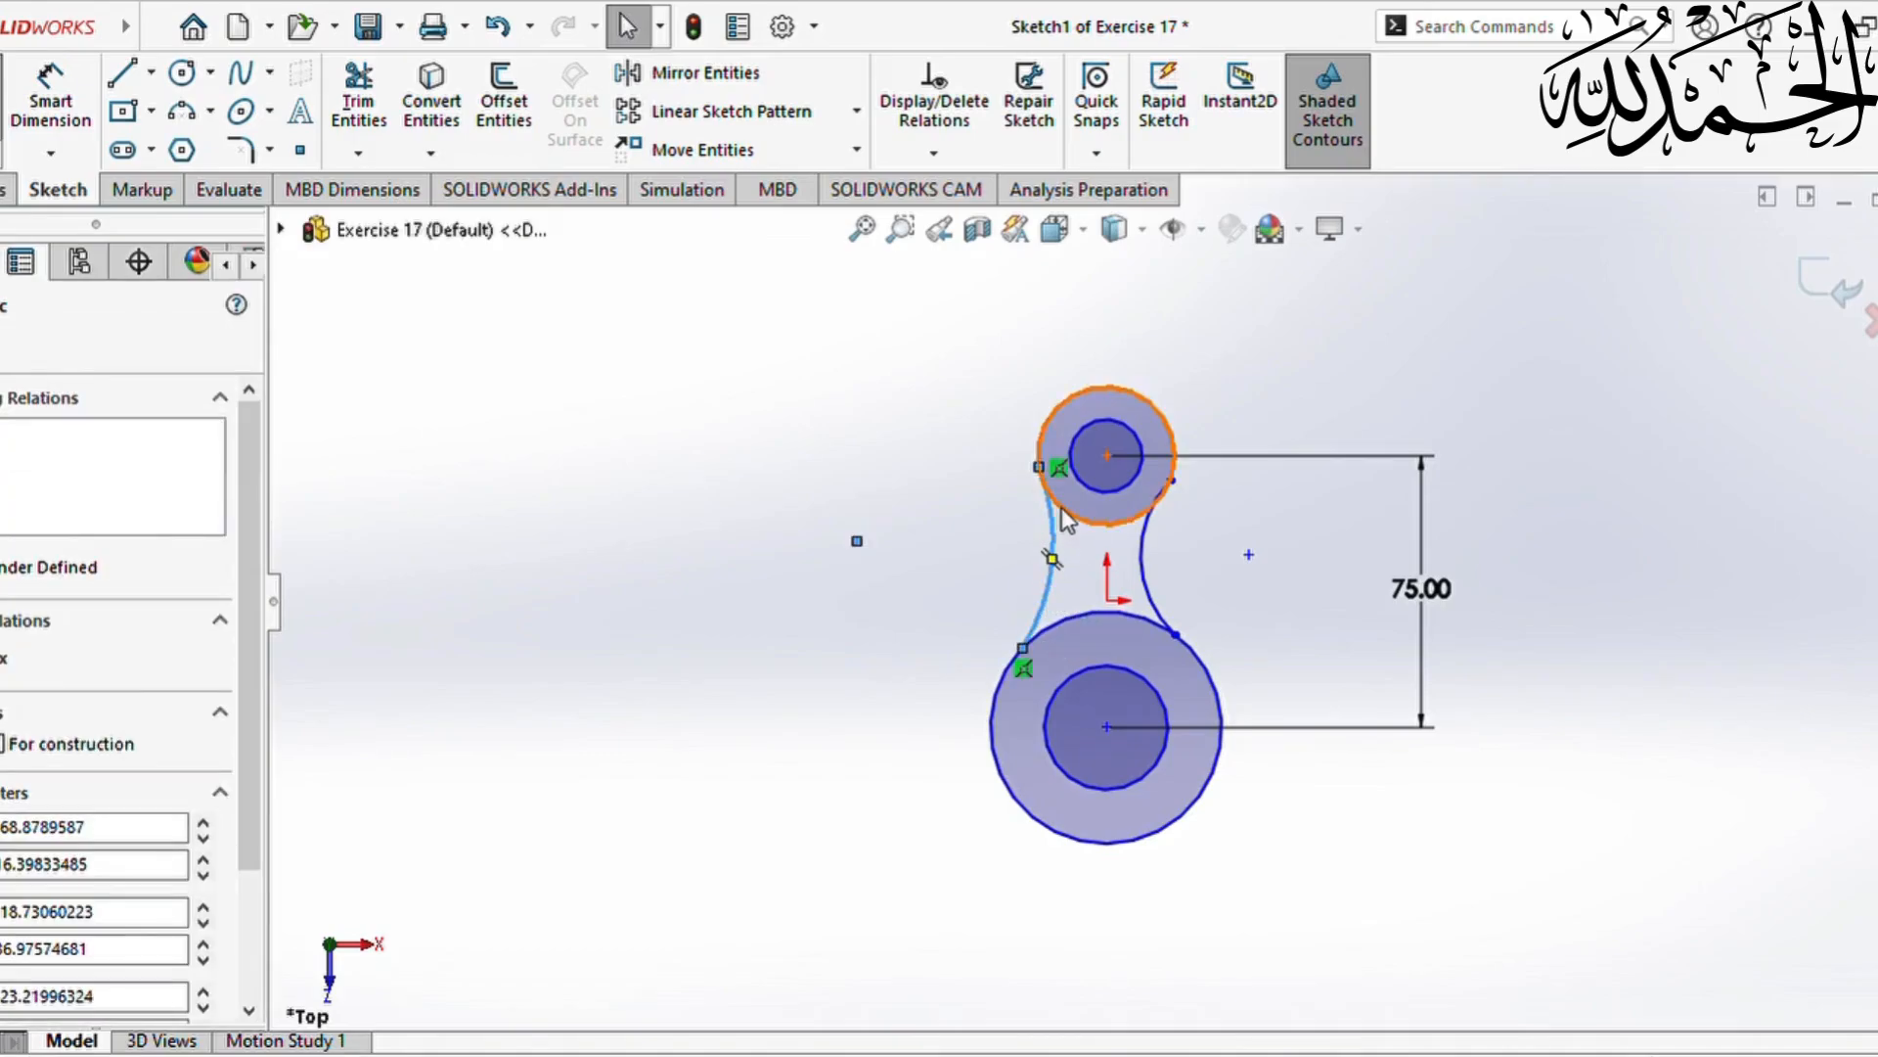
{"action": "left_click", "coordinate": [1062, 517], "text": "ctrl"}
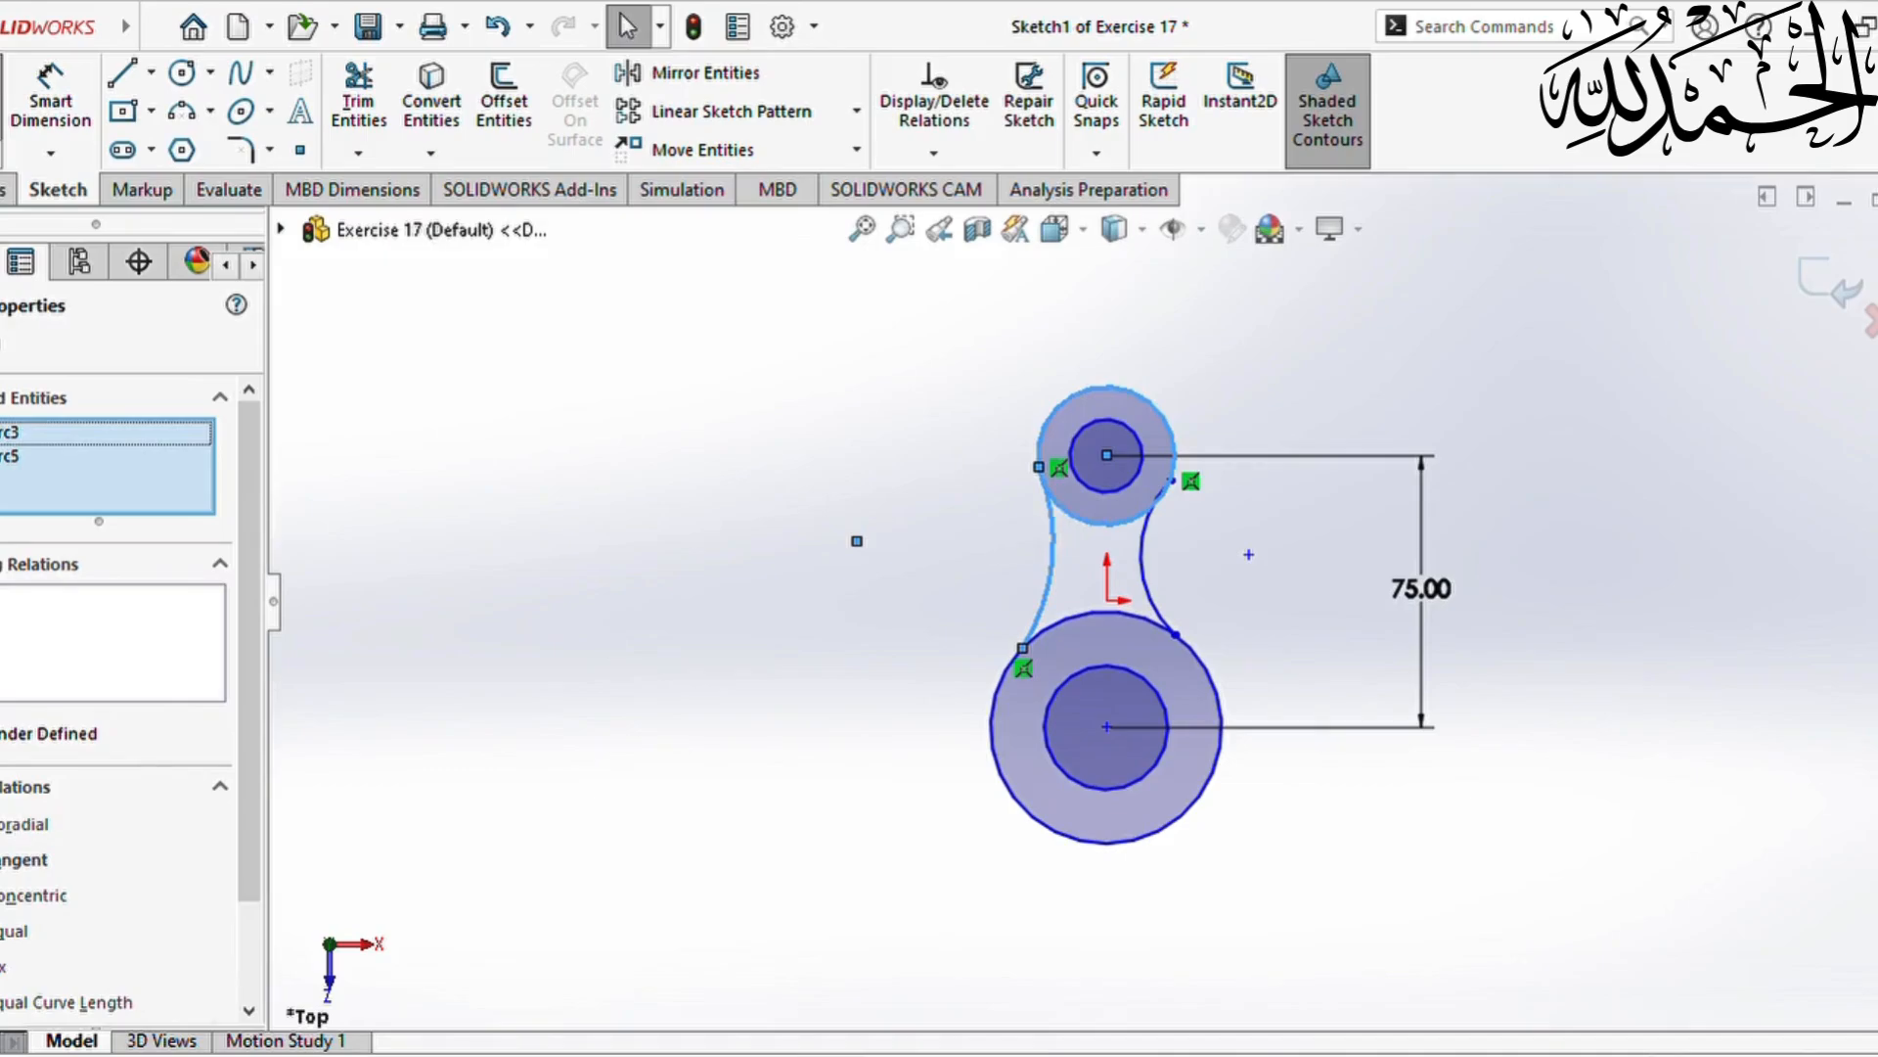
{"action": "left_click", "coordinate": [24, 859]}
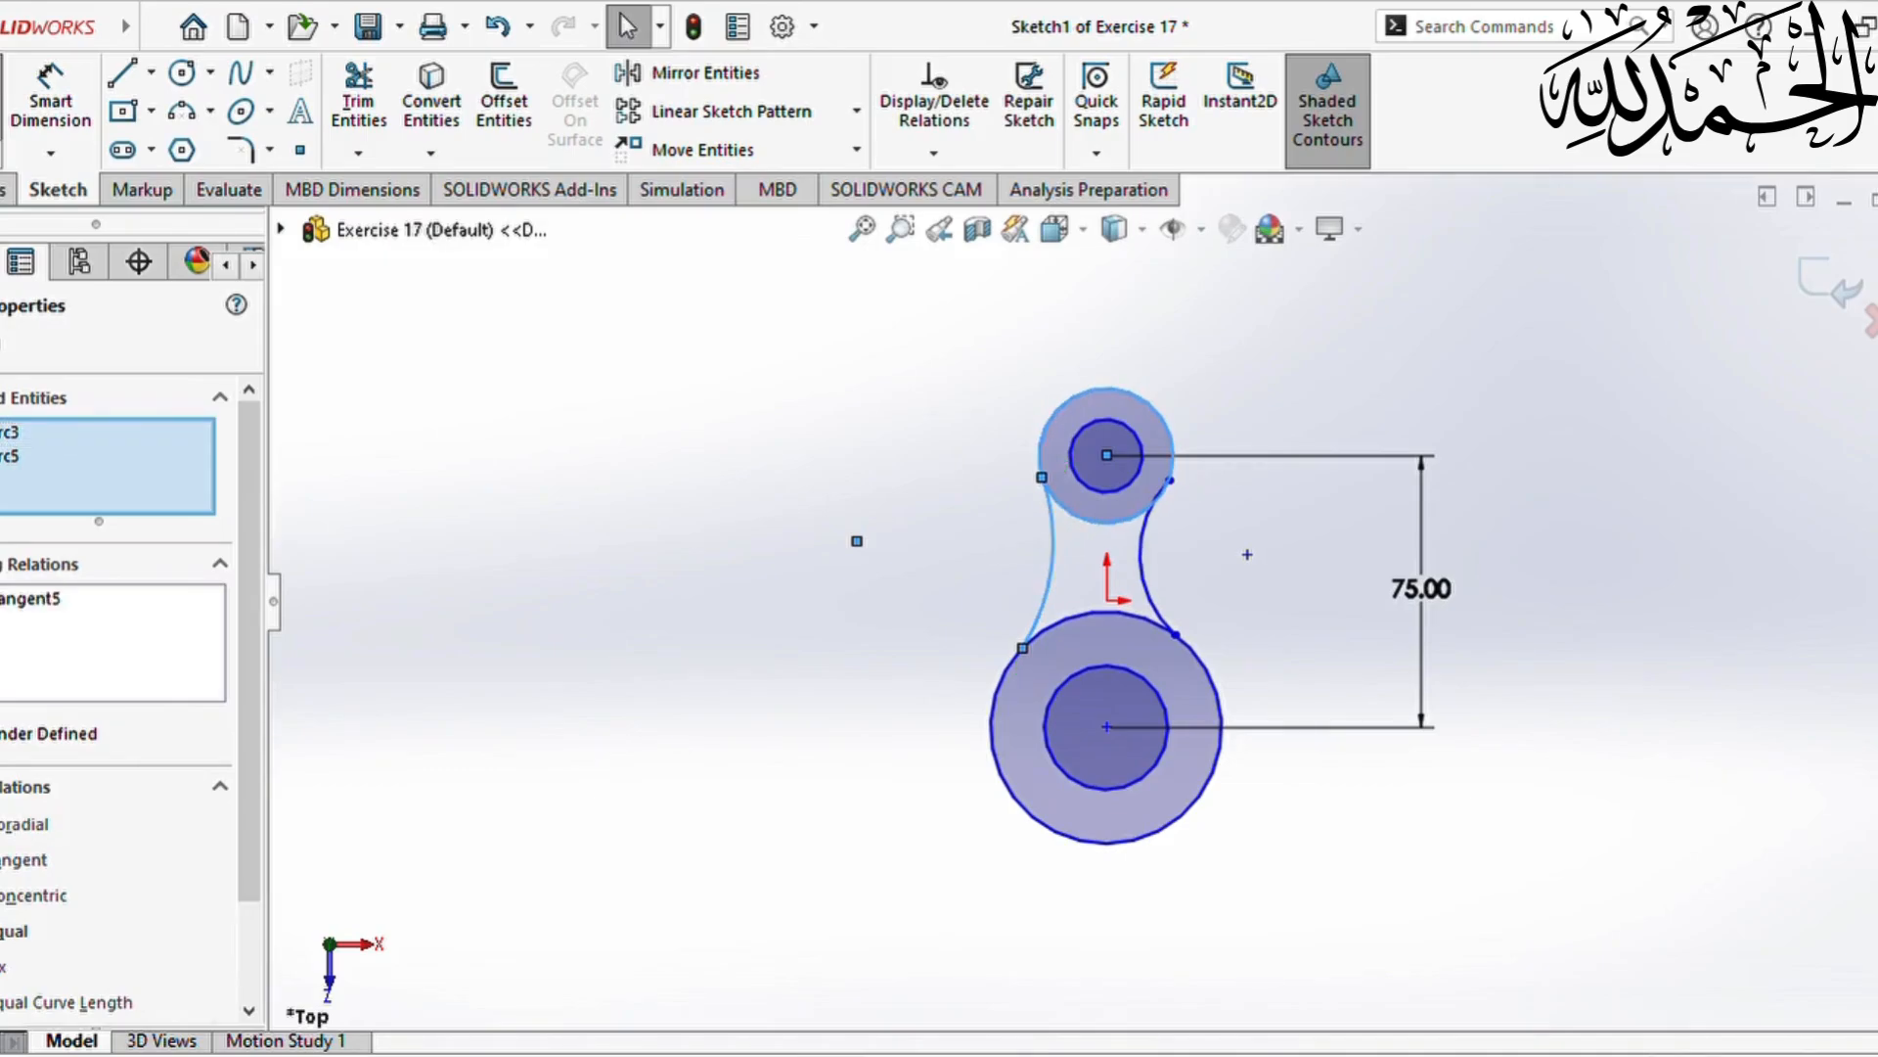
{"action": "left_click", "coordinate": [2, 345]}
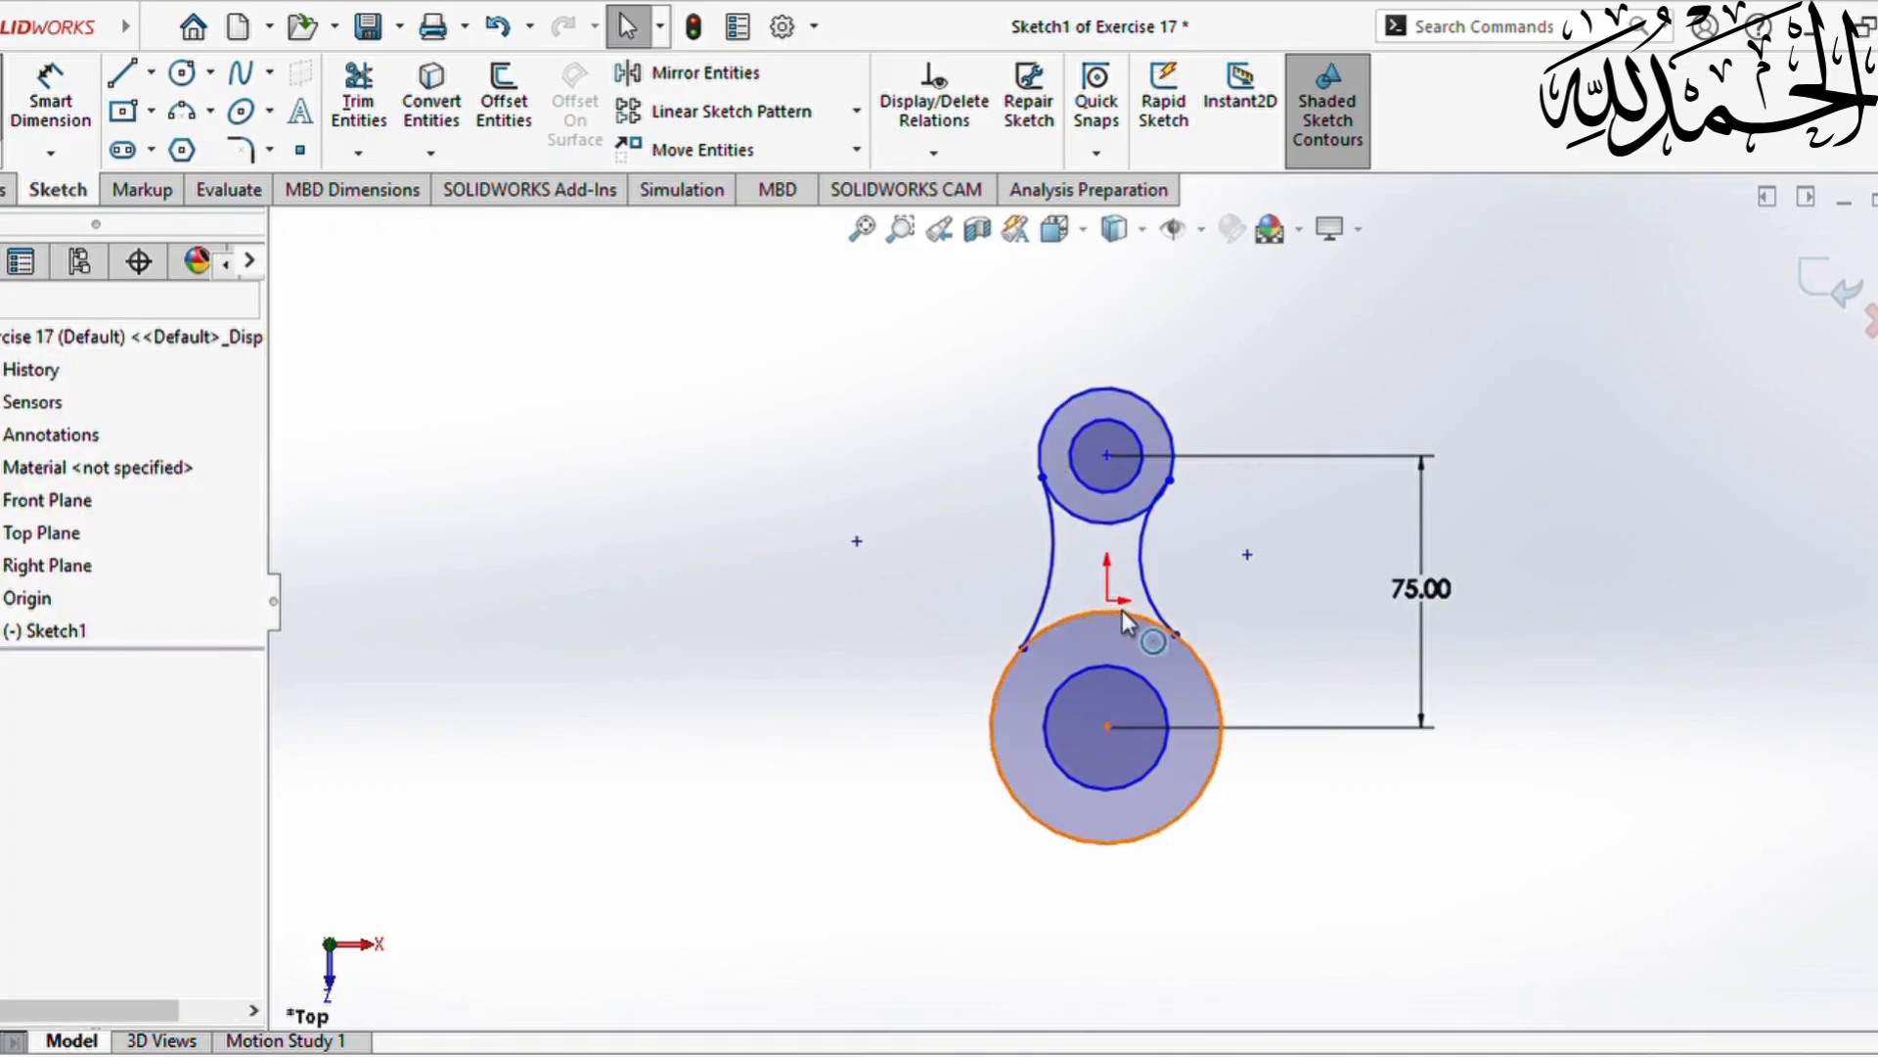
{"action": "left_click", "coordinate": [1045, 589]}
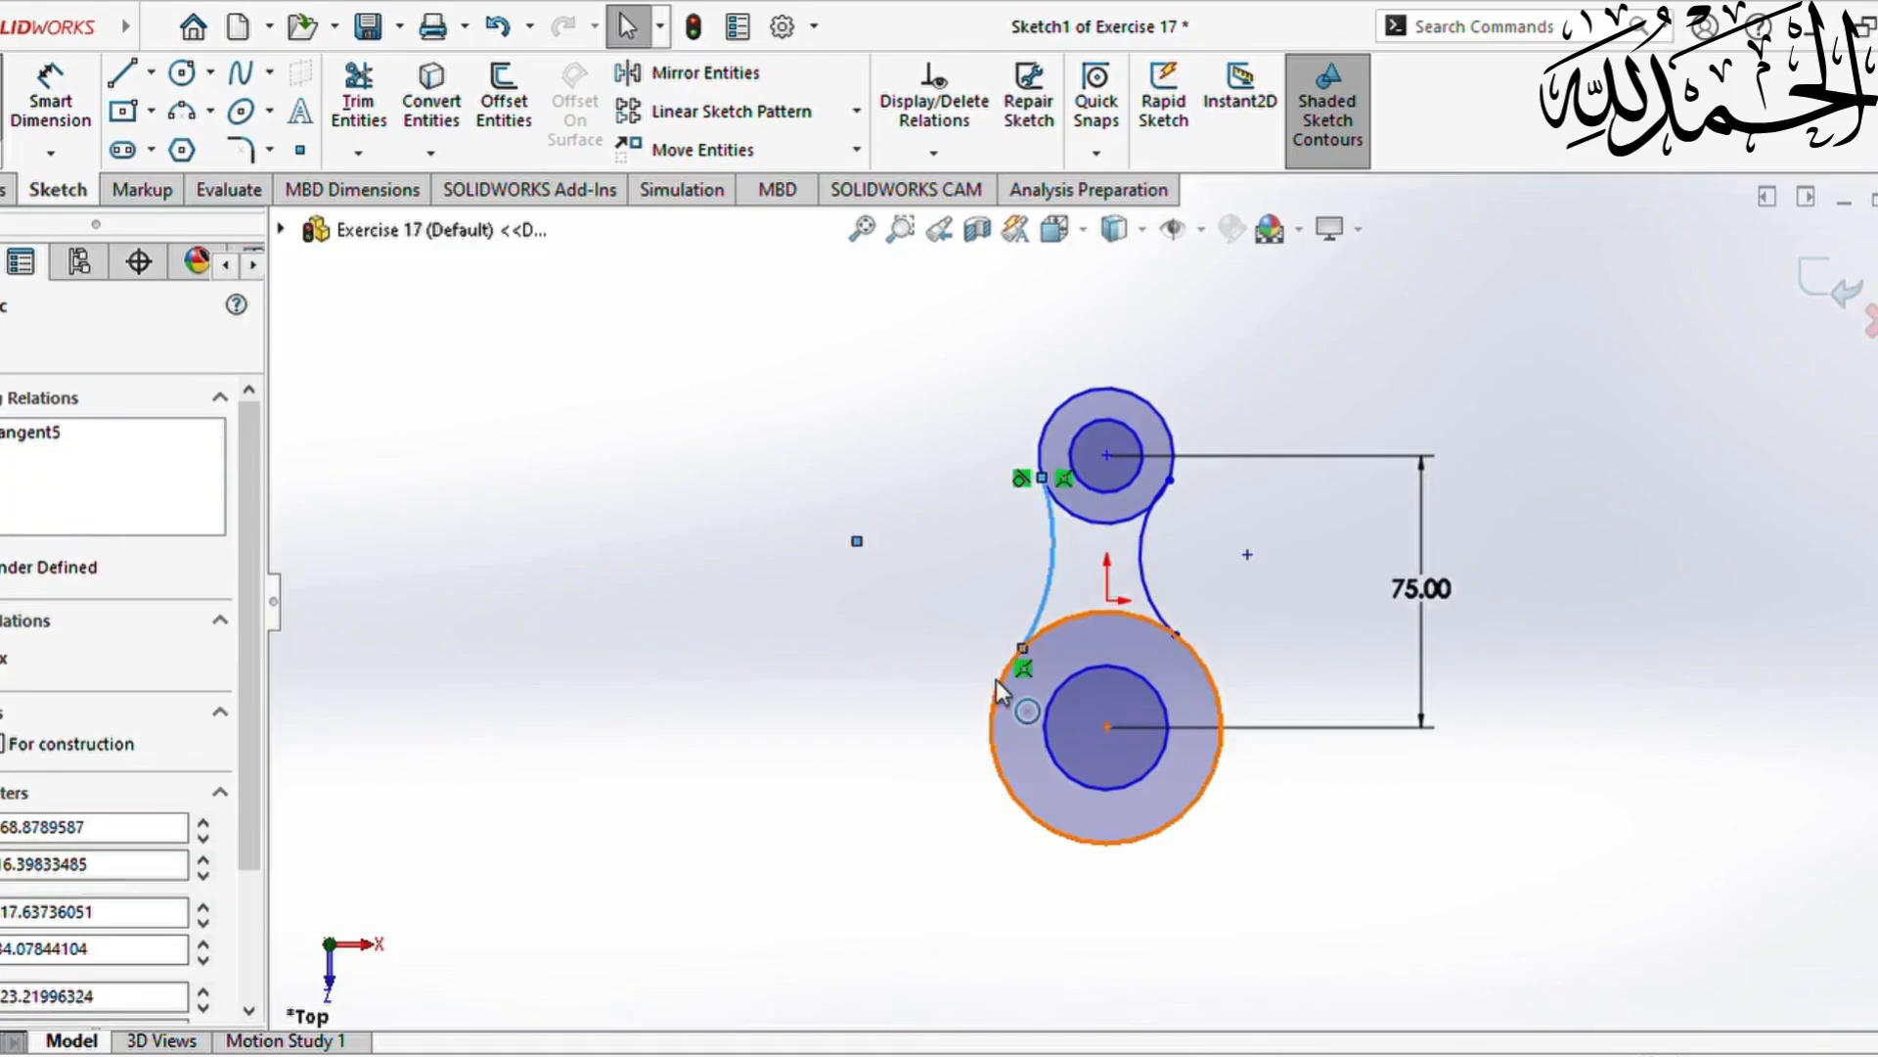
{"action": "left_click", "coordinate": [996, 679], "text": "ctrl"}
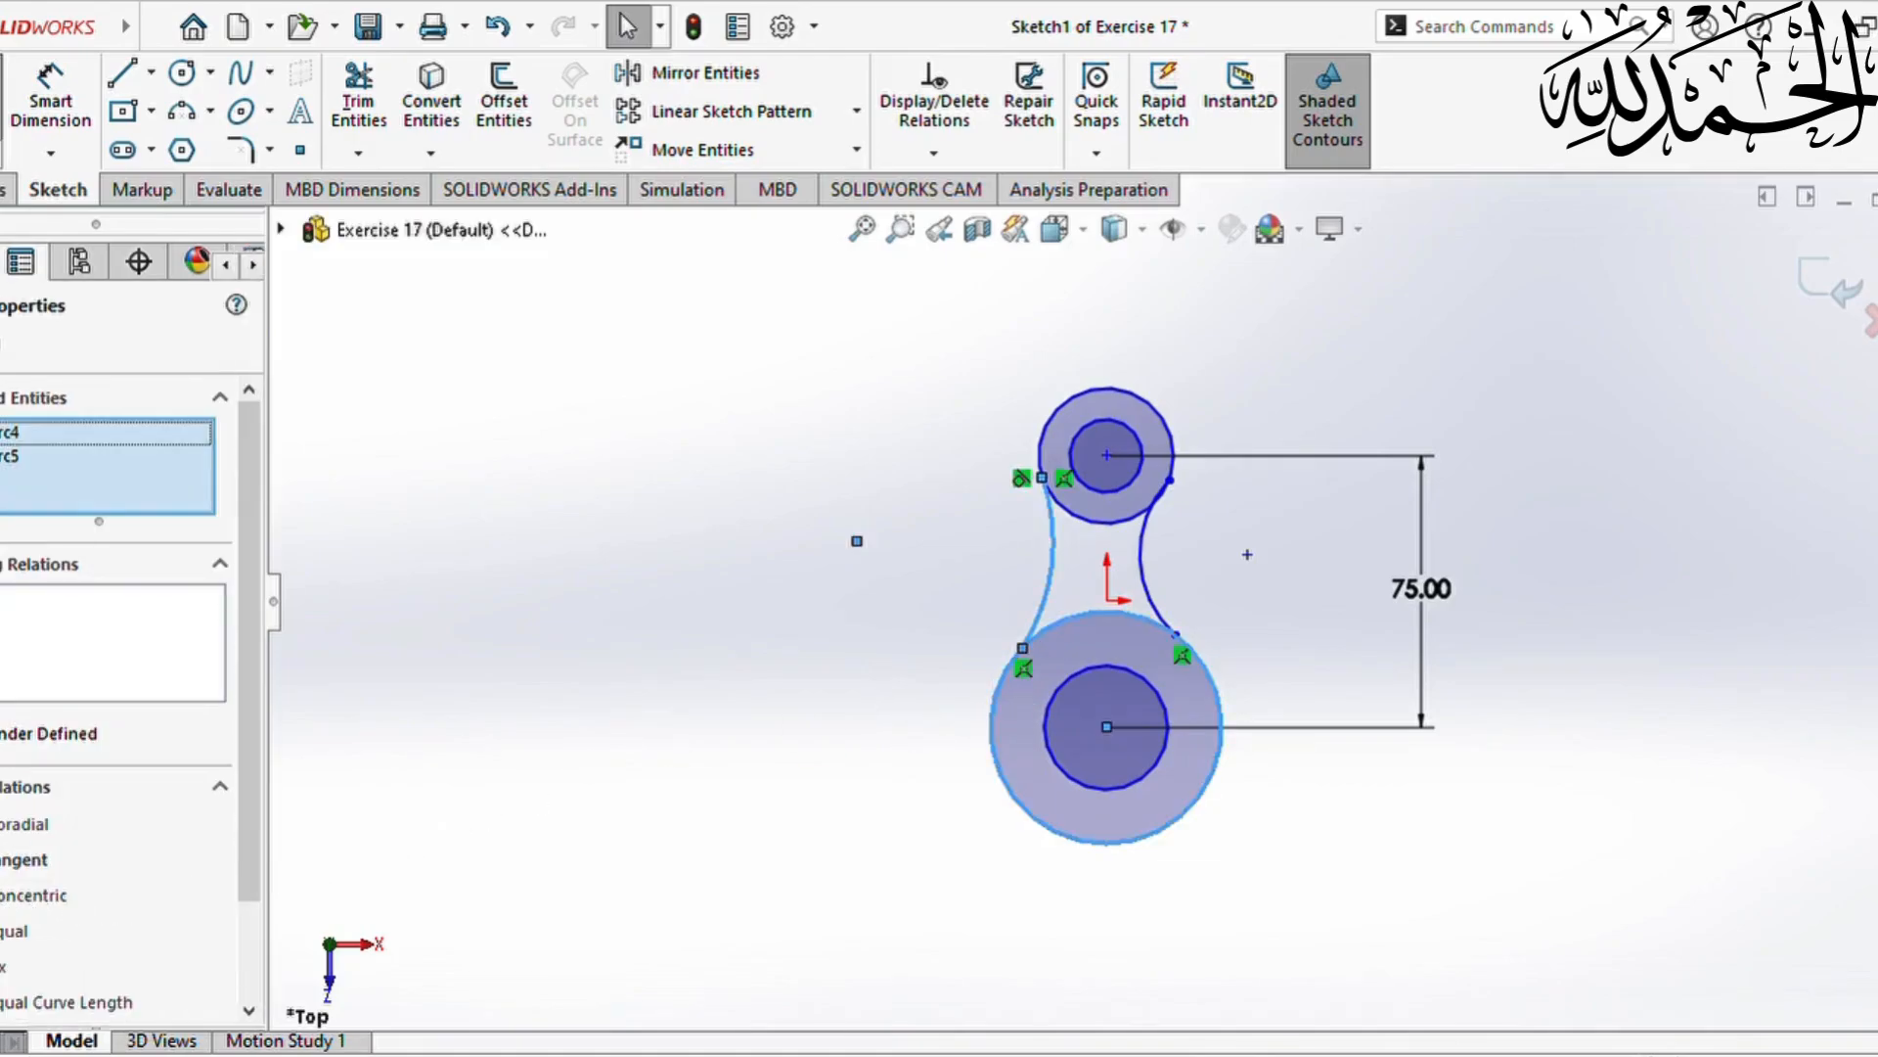
{"action": "left_click", "coordinate": [19, 859]}
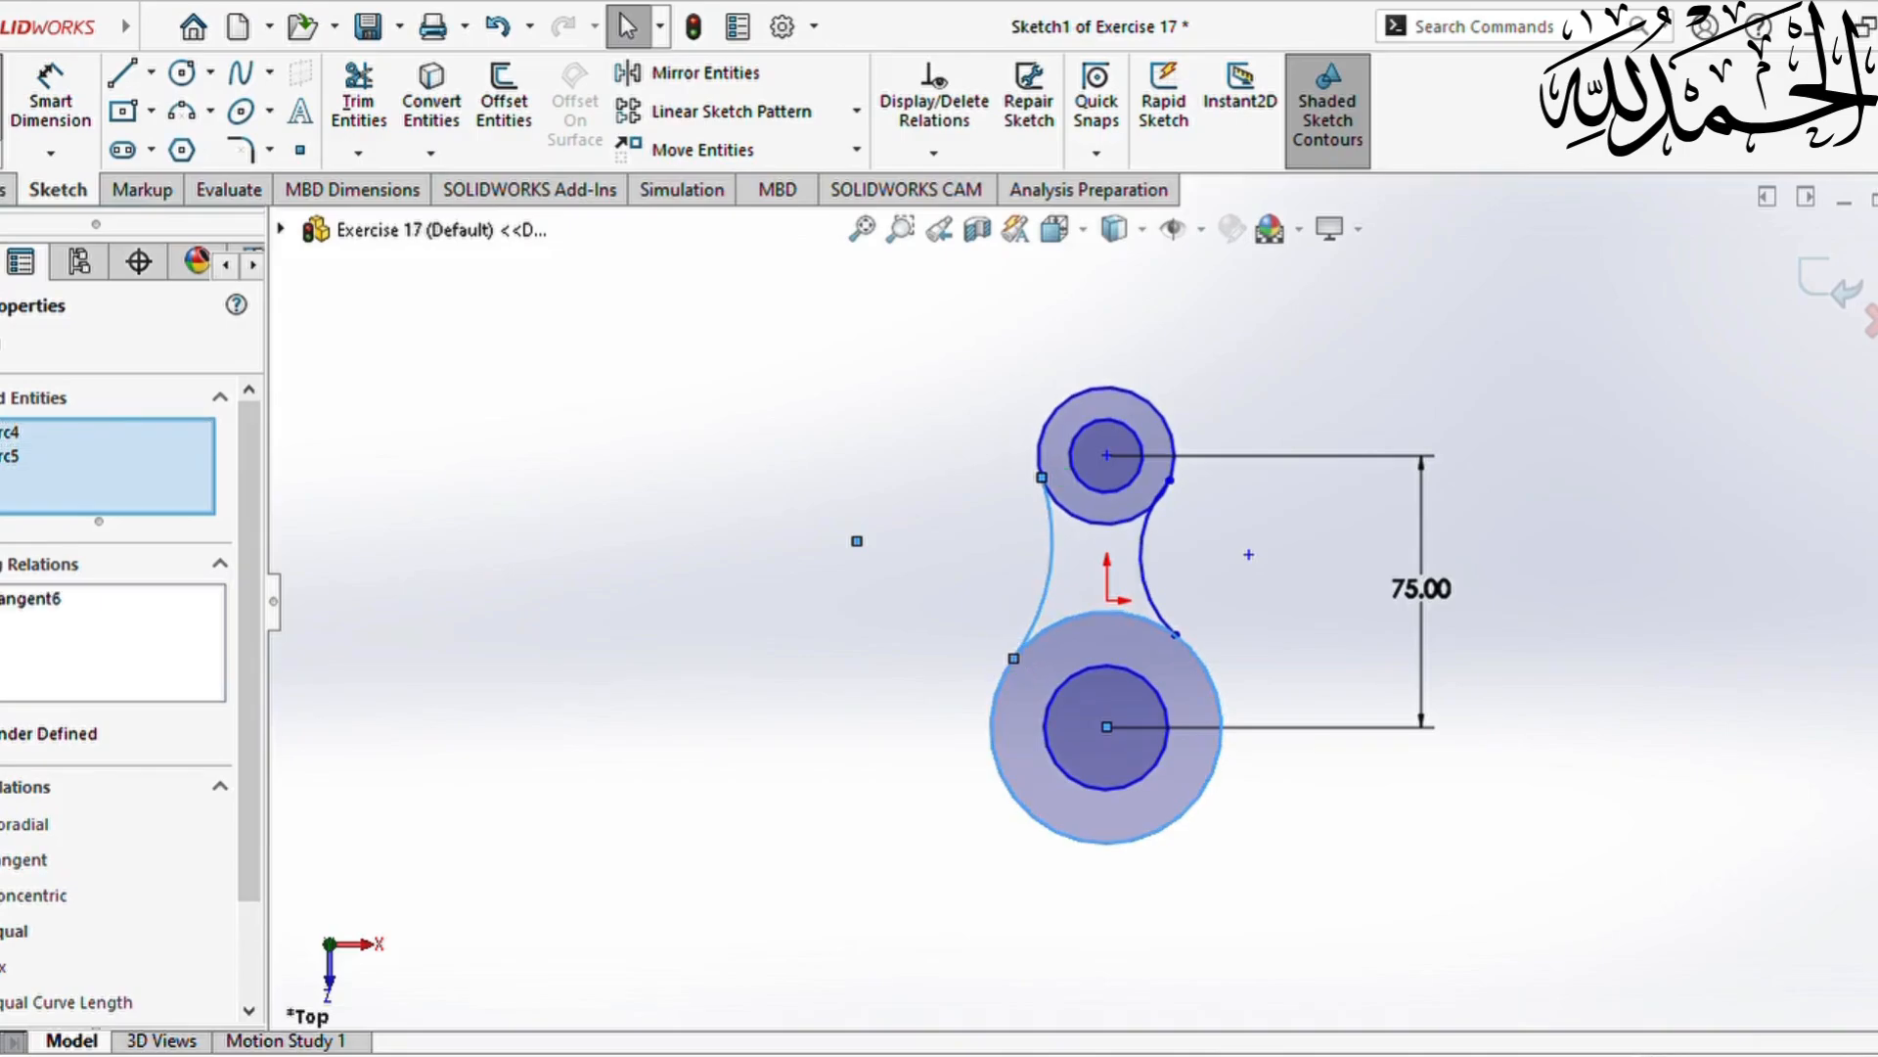
{"action": "left_click", "coordinate": [2, 345]}
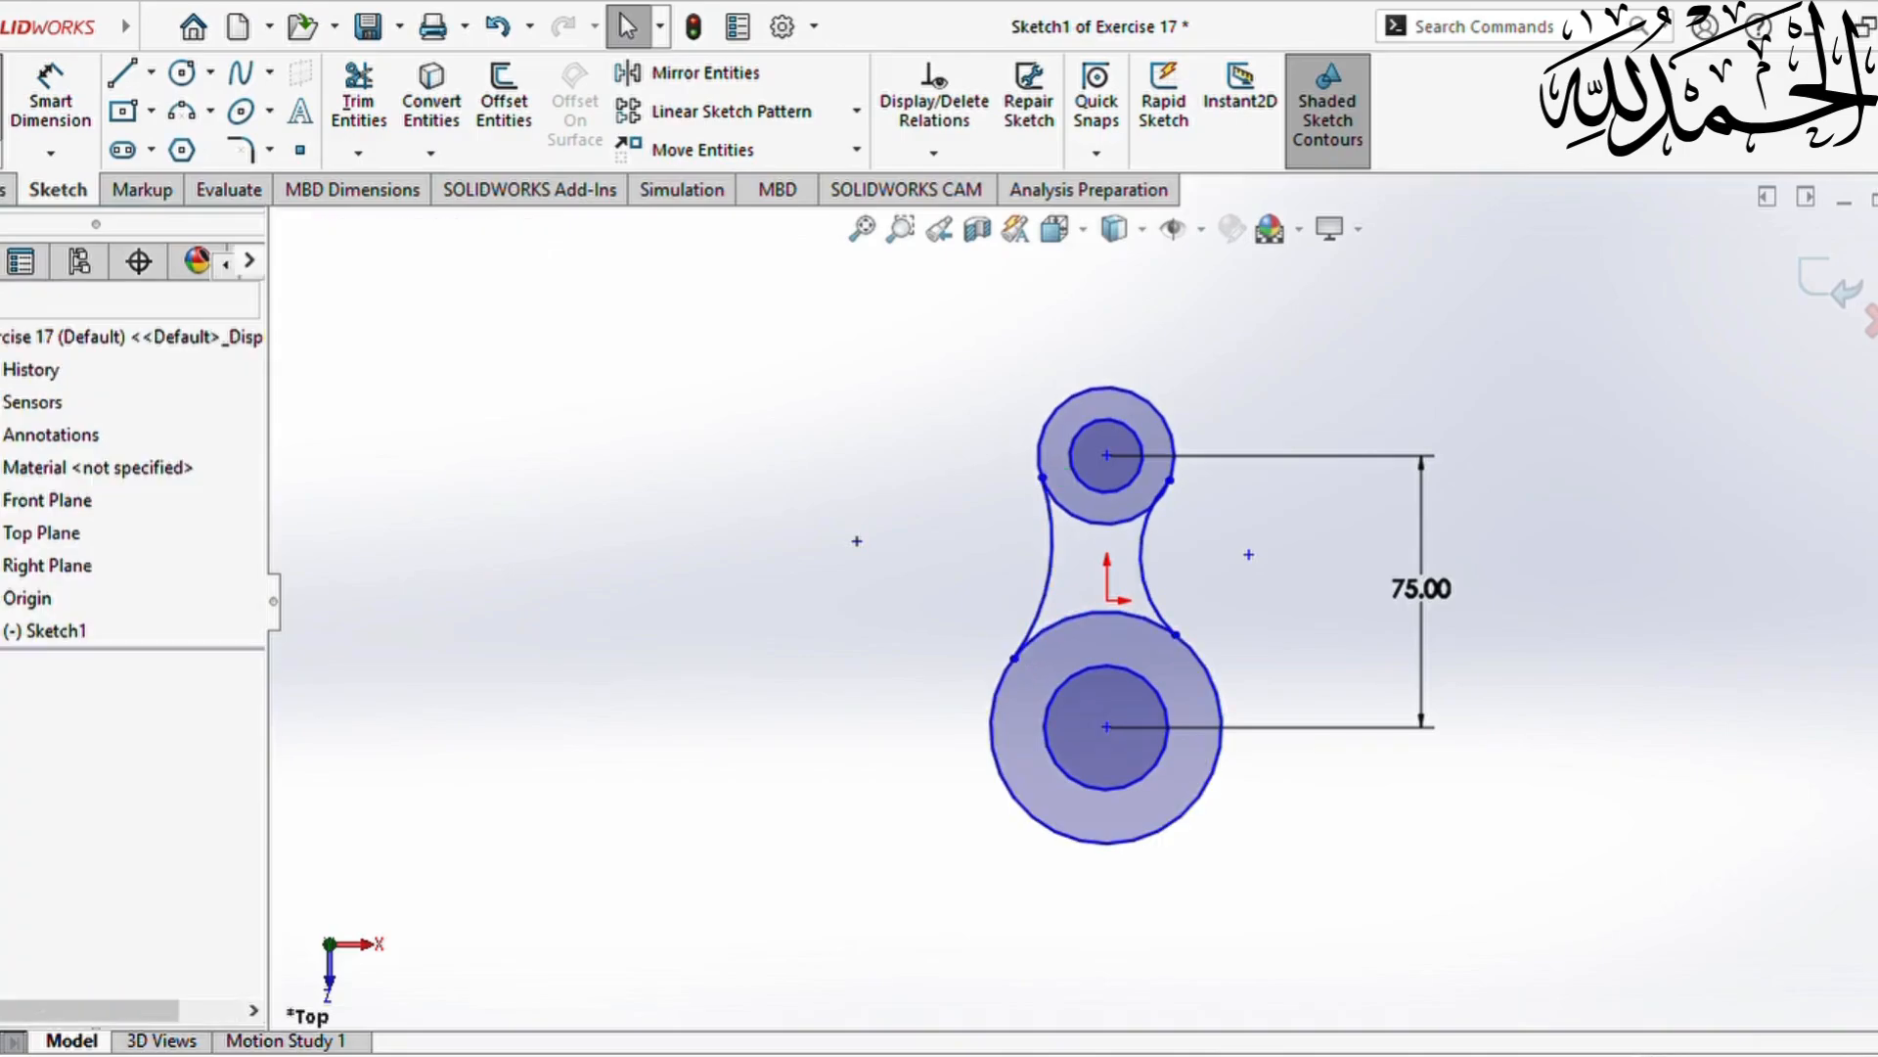
Step: Make the right side arc tangent to both the upper and the lower outer circles
{"action": "left_click", "coordinate": [1144, 568]}
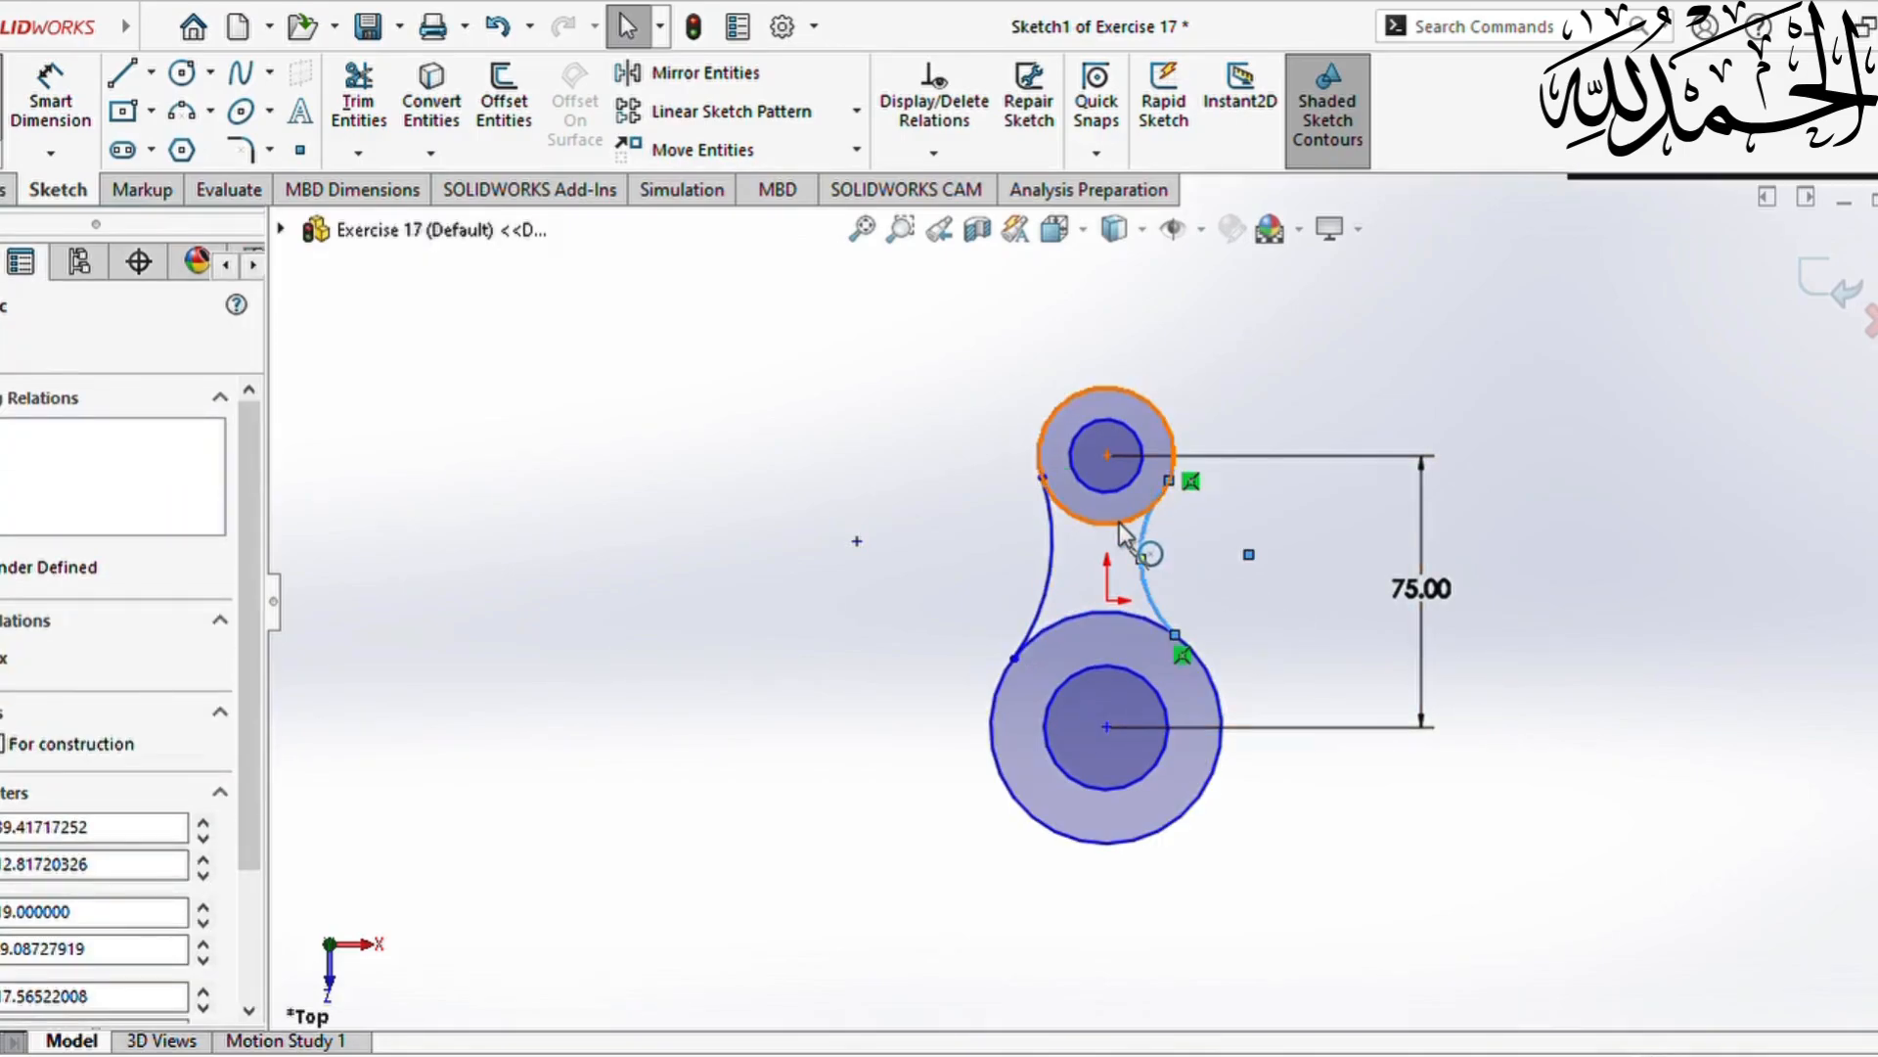
{"action": "left_click", "coordinate": [1119, 523], "text": "ctrl"}
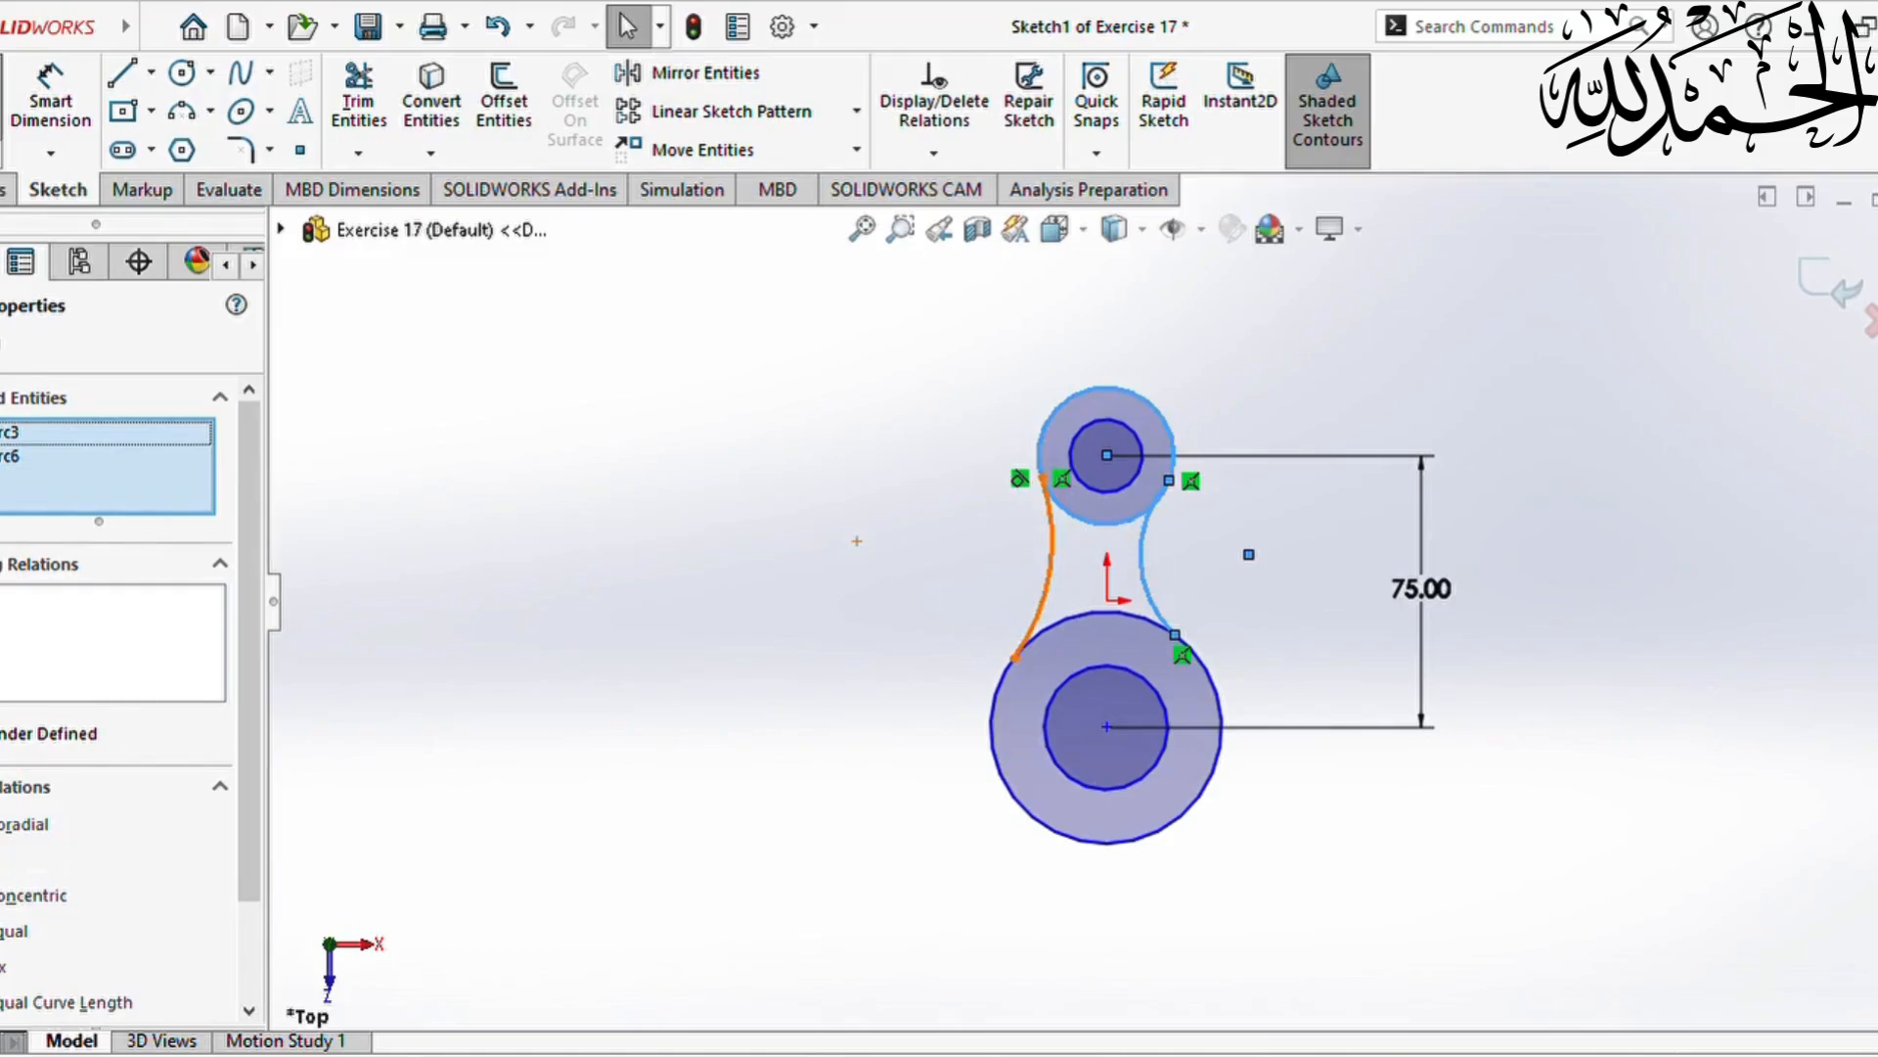
{"action": "left_click", "coordinate": [8, 859]}
{"action": "key", "text": "Escape"}
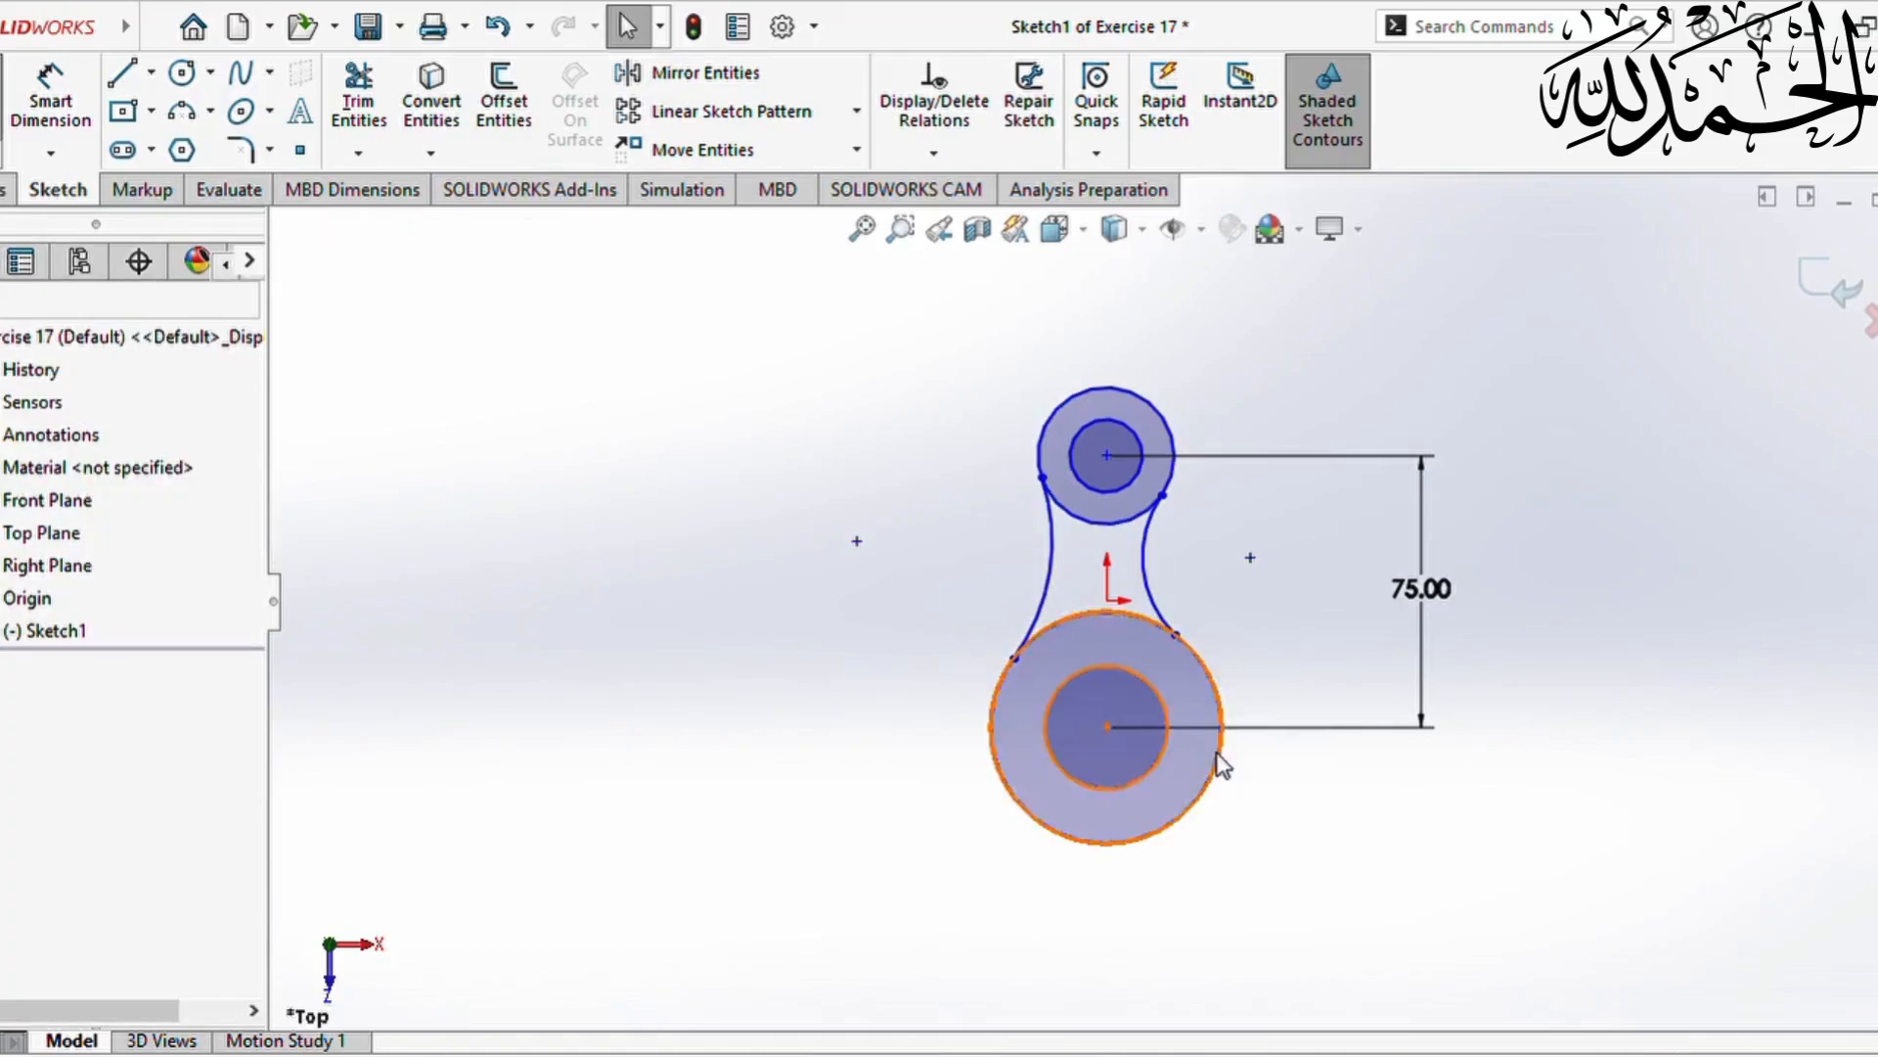
{"action": "left_click", "coordinate": [1158, 607]}
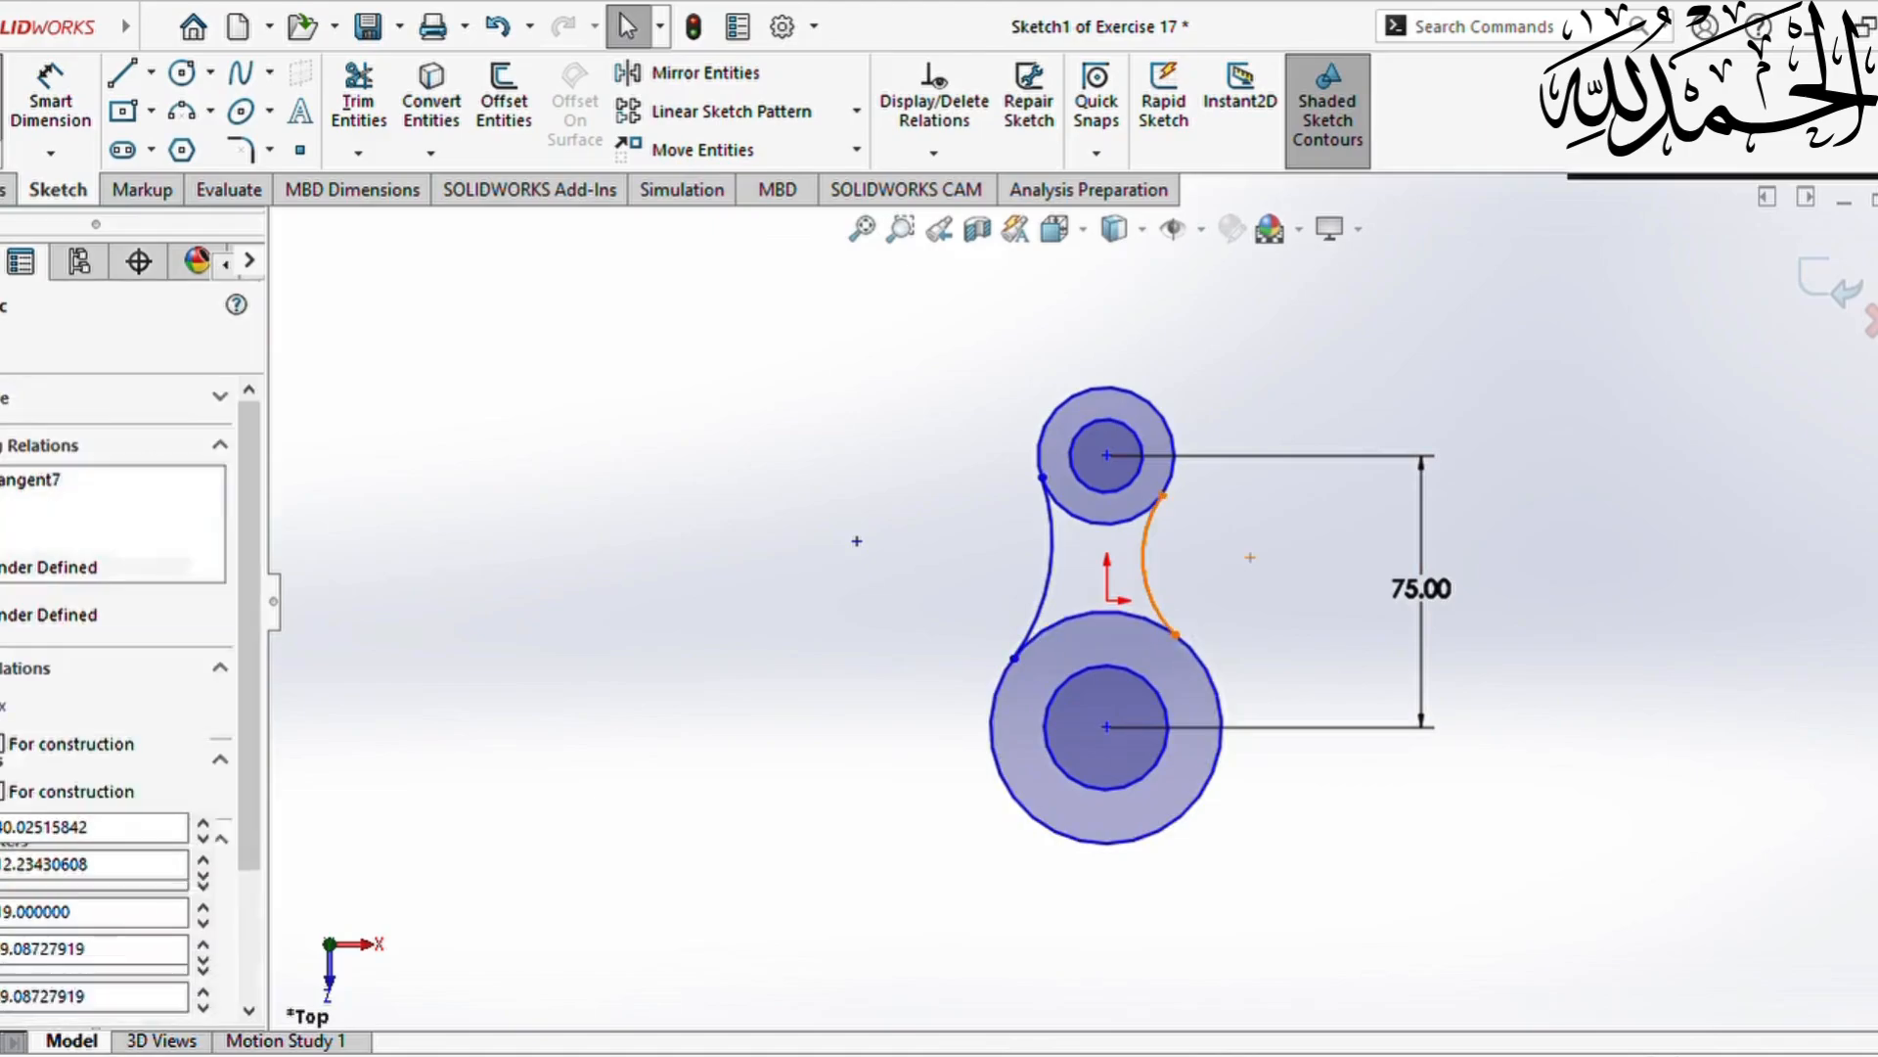
{"action": "left_click", "coordinate": [1209, 661], "text": "ctrl"}
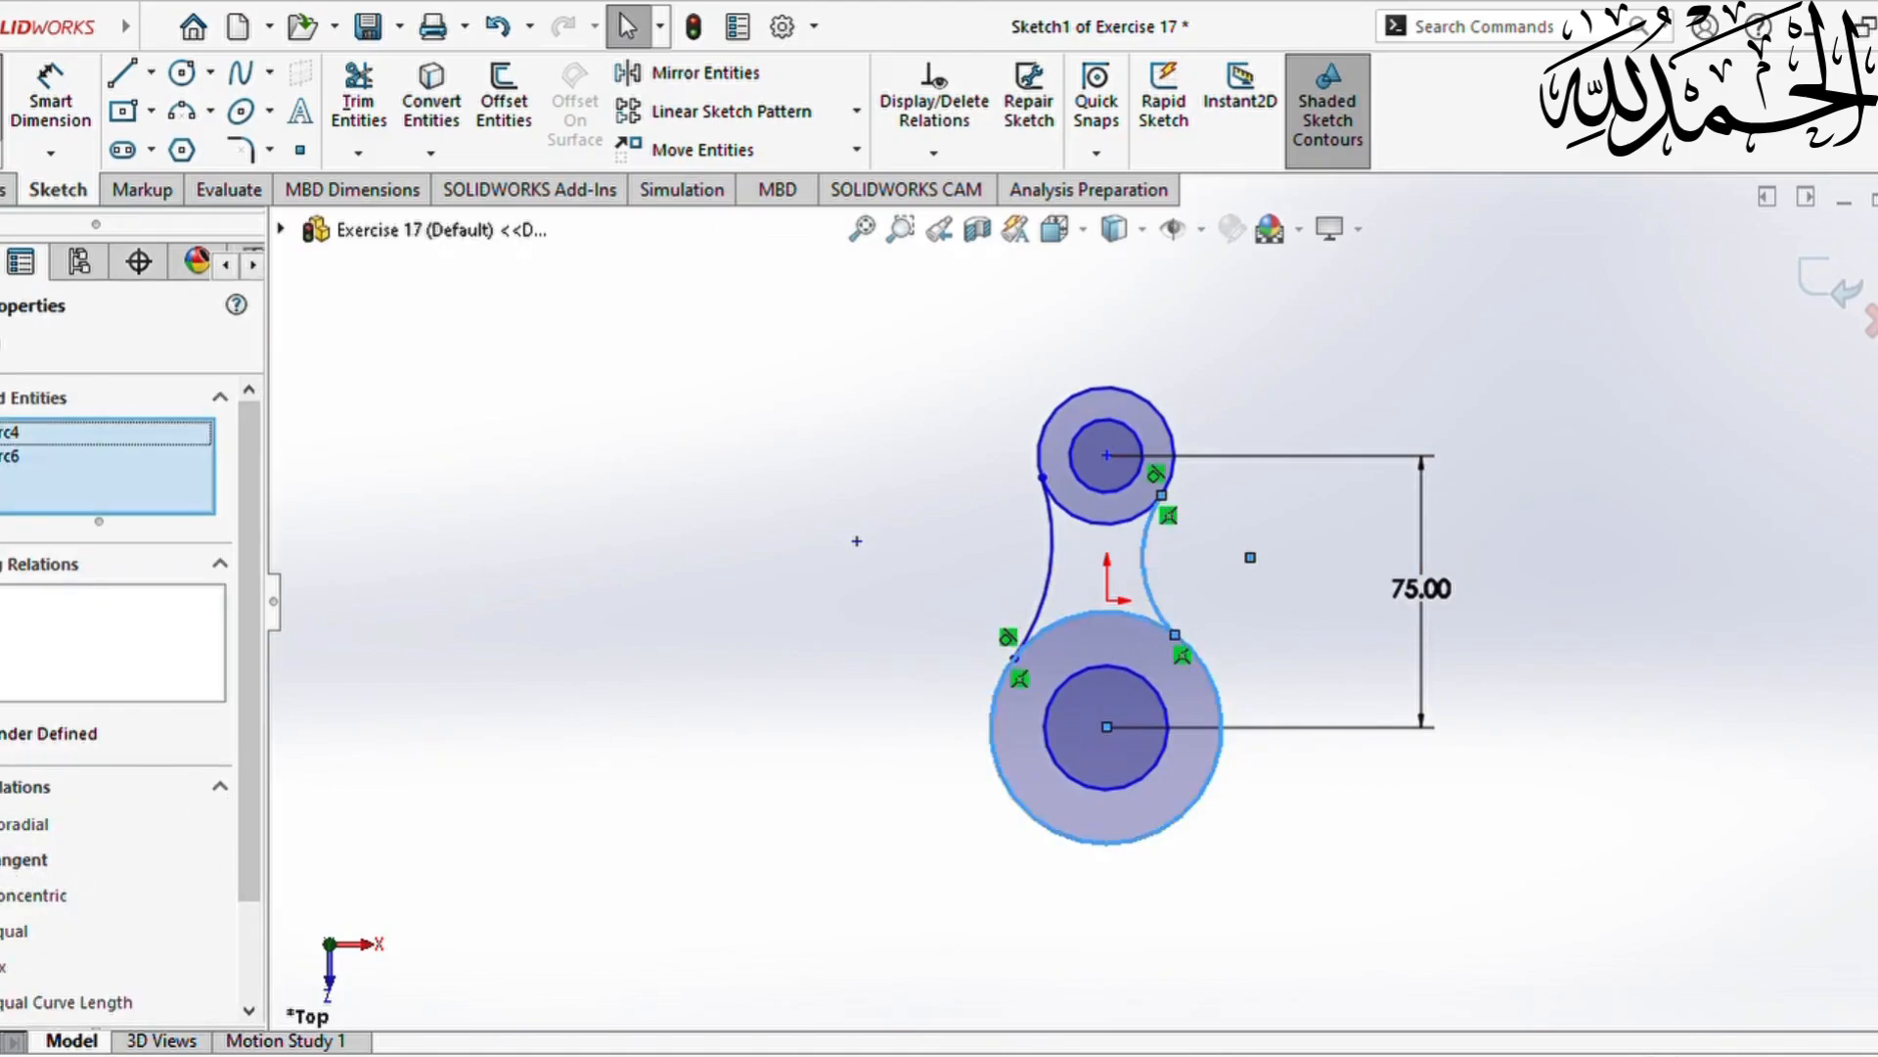
{"action": "left_click", "coordinate": [132, 859]}
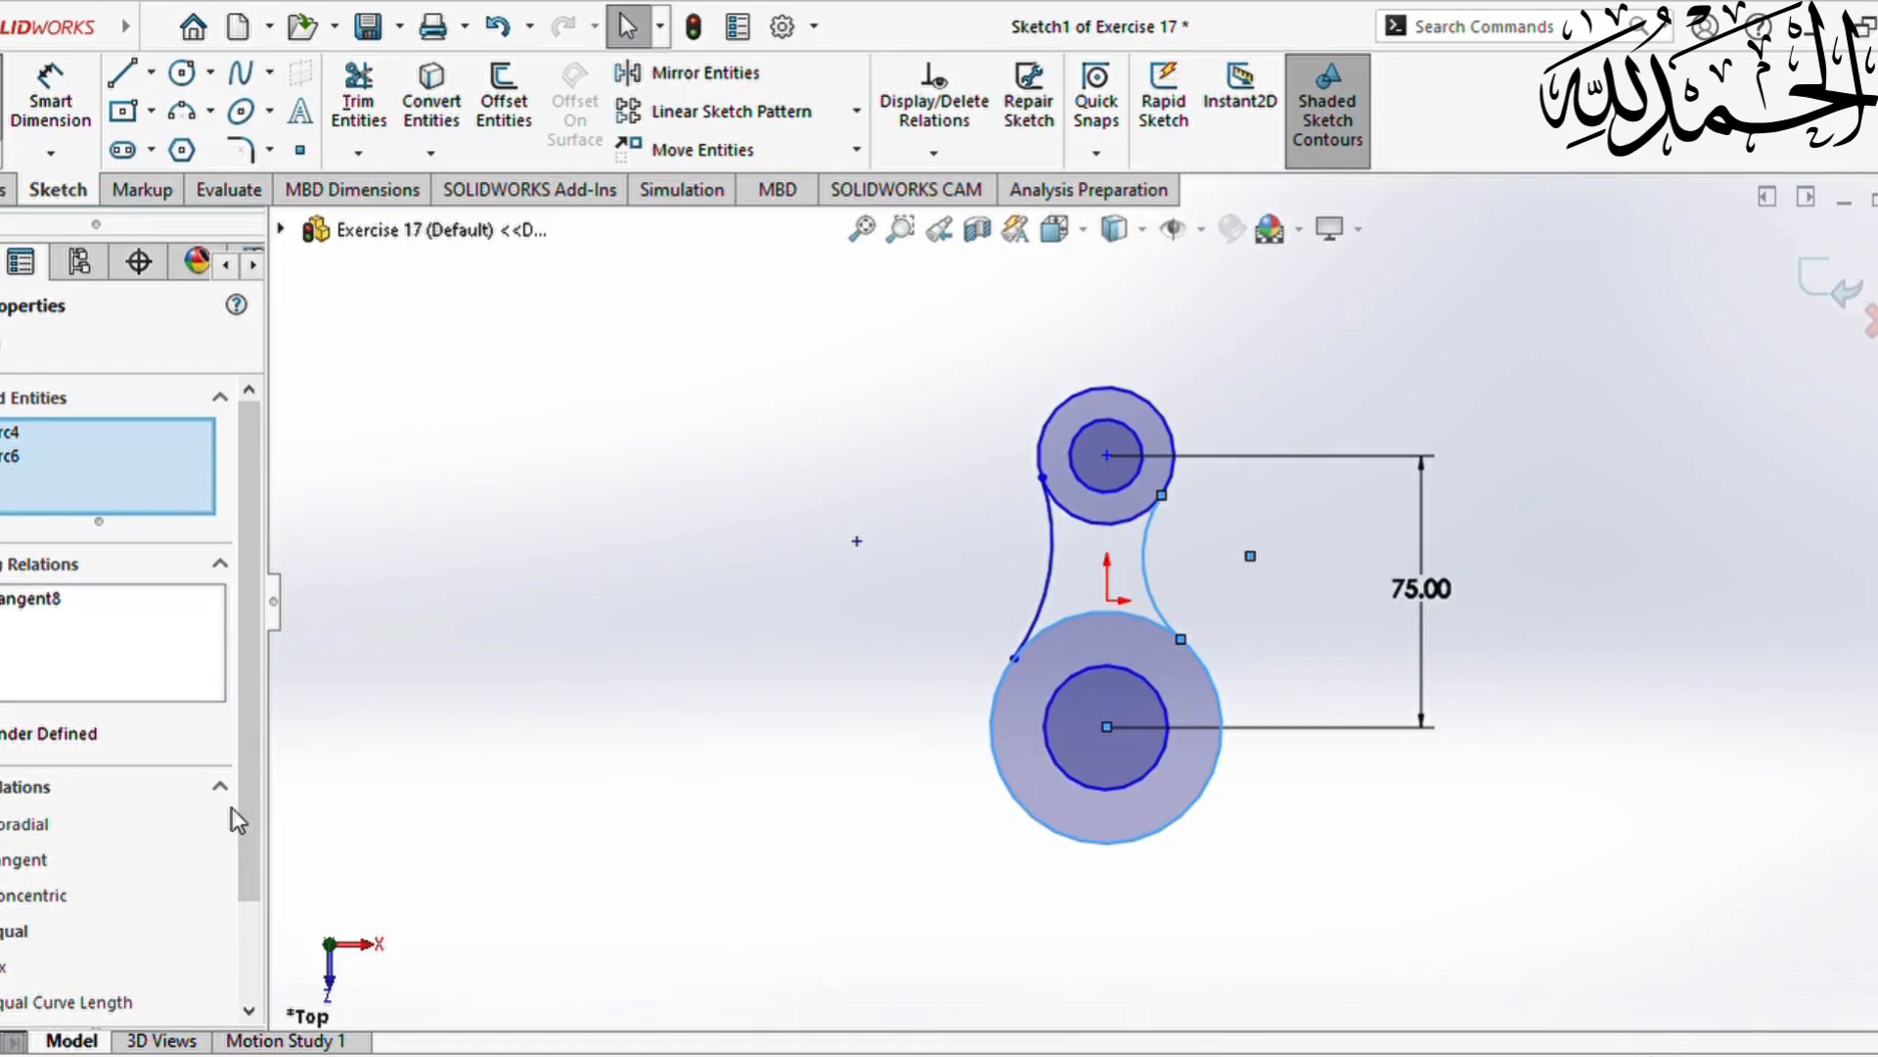
{"action": "left_click", "coordinate": [779, 599]}
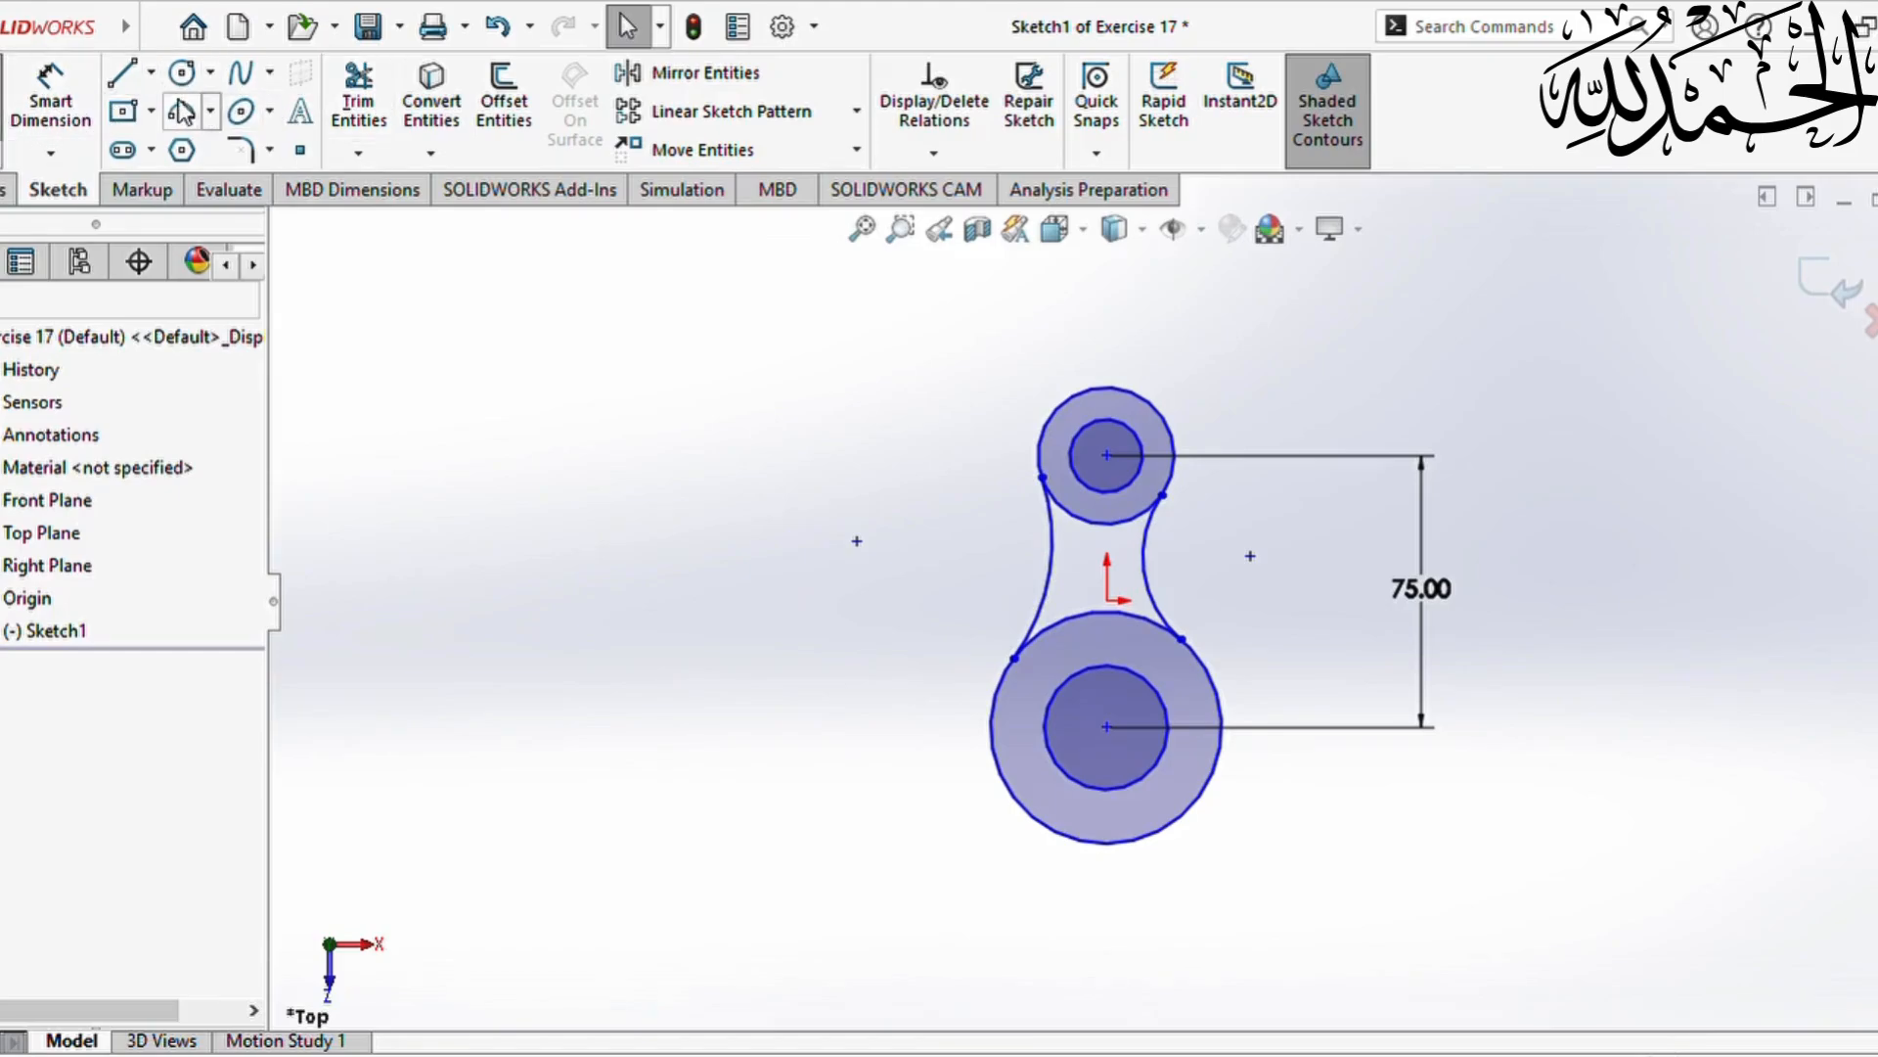
Step: Dimension the radii of the left and right side arcs as 64 mm each
{"action": "left_click", "coordinate": [51, 98]}
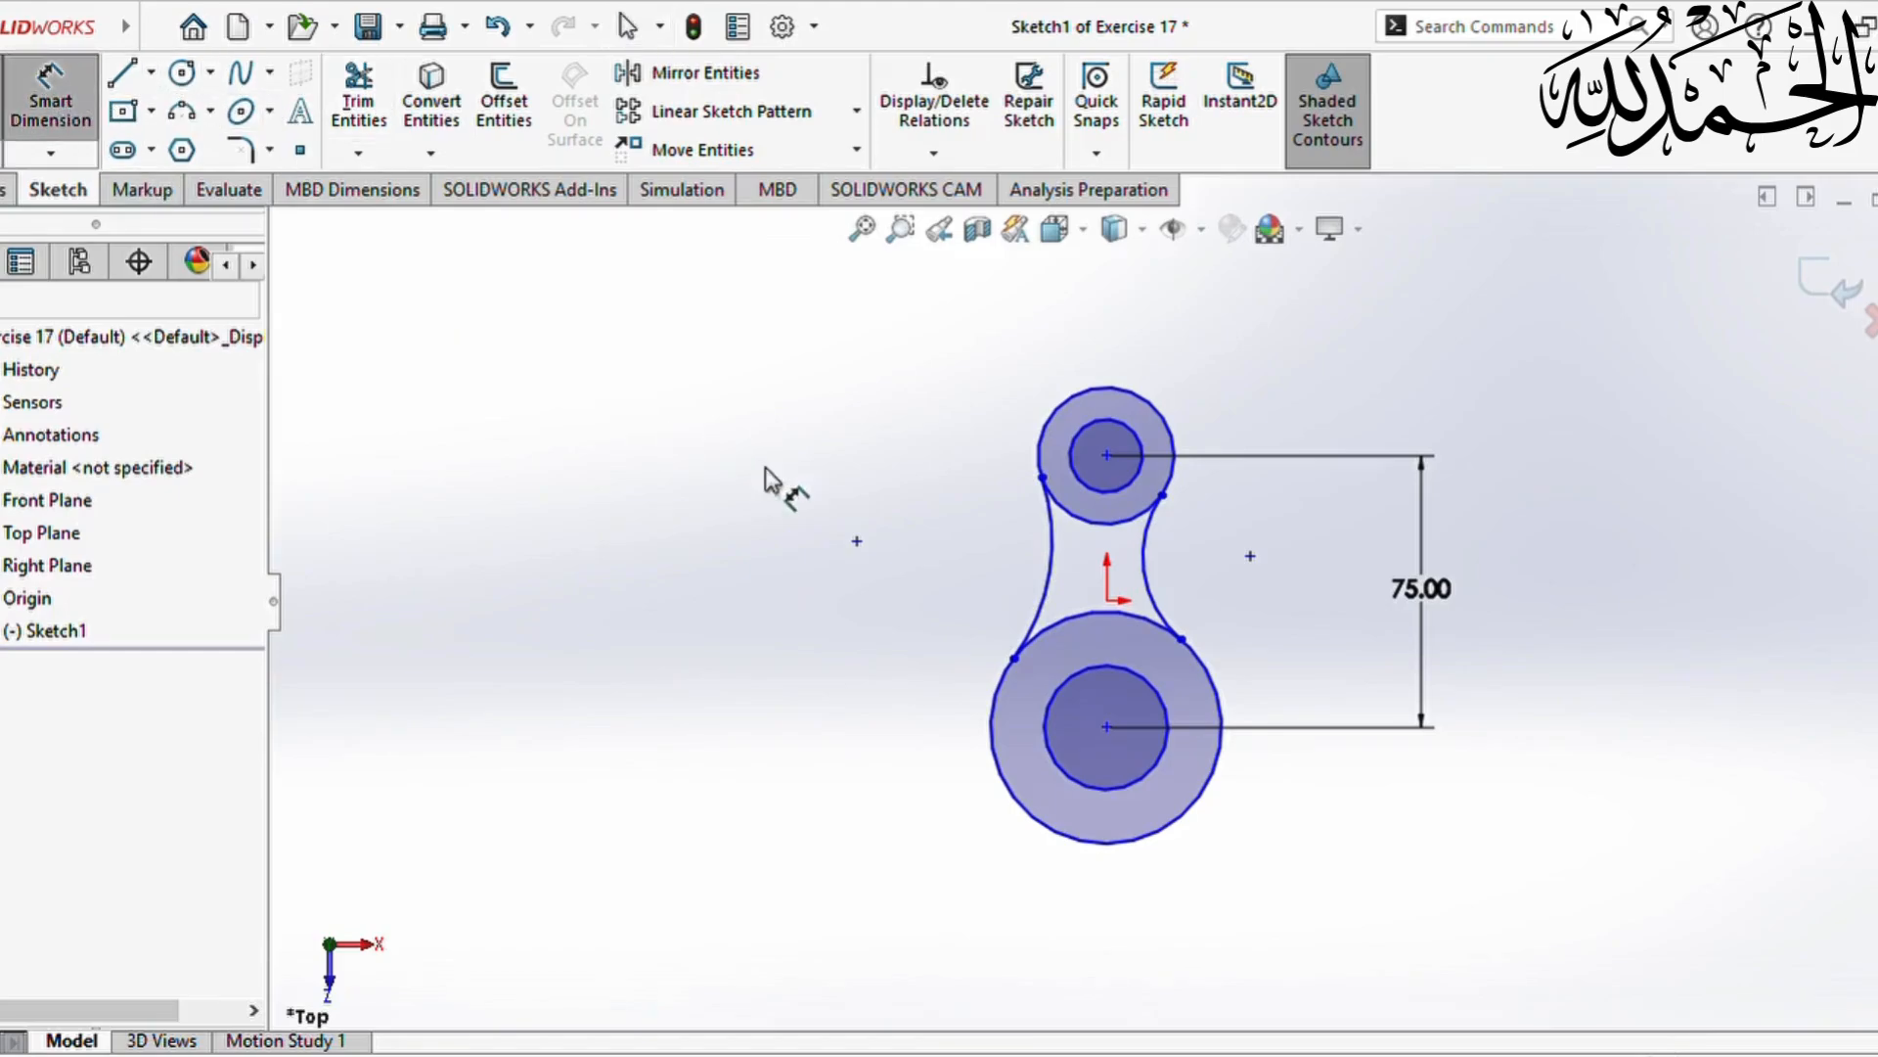
{"action": "left_click", "coordinate": [1040, 587]}
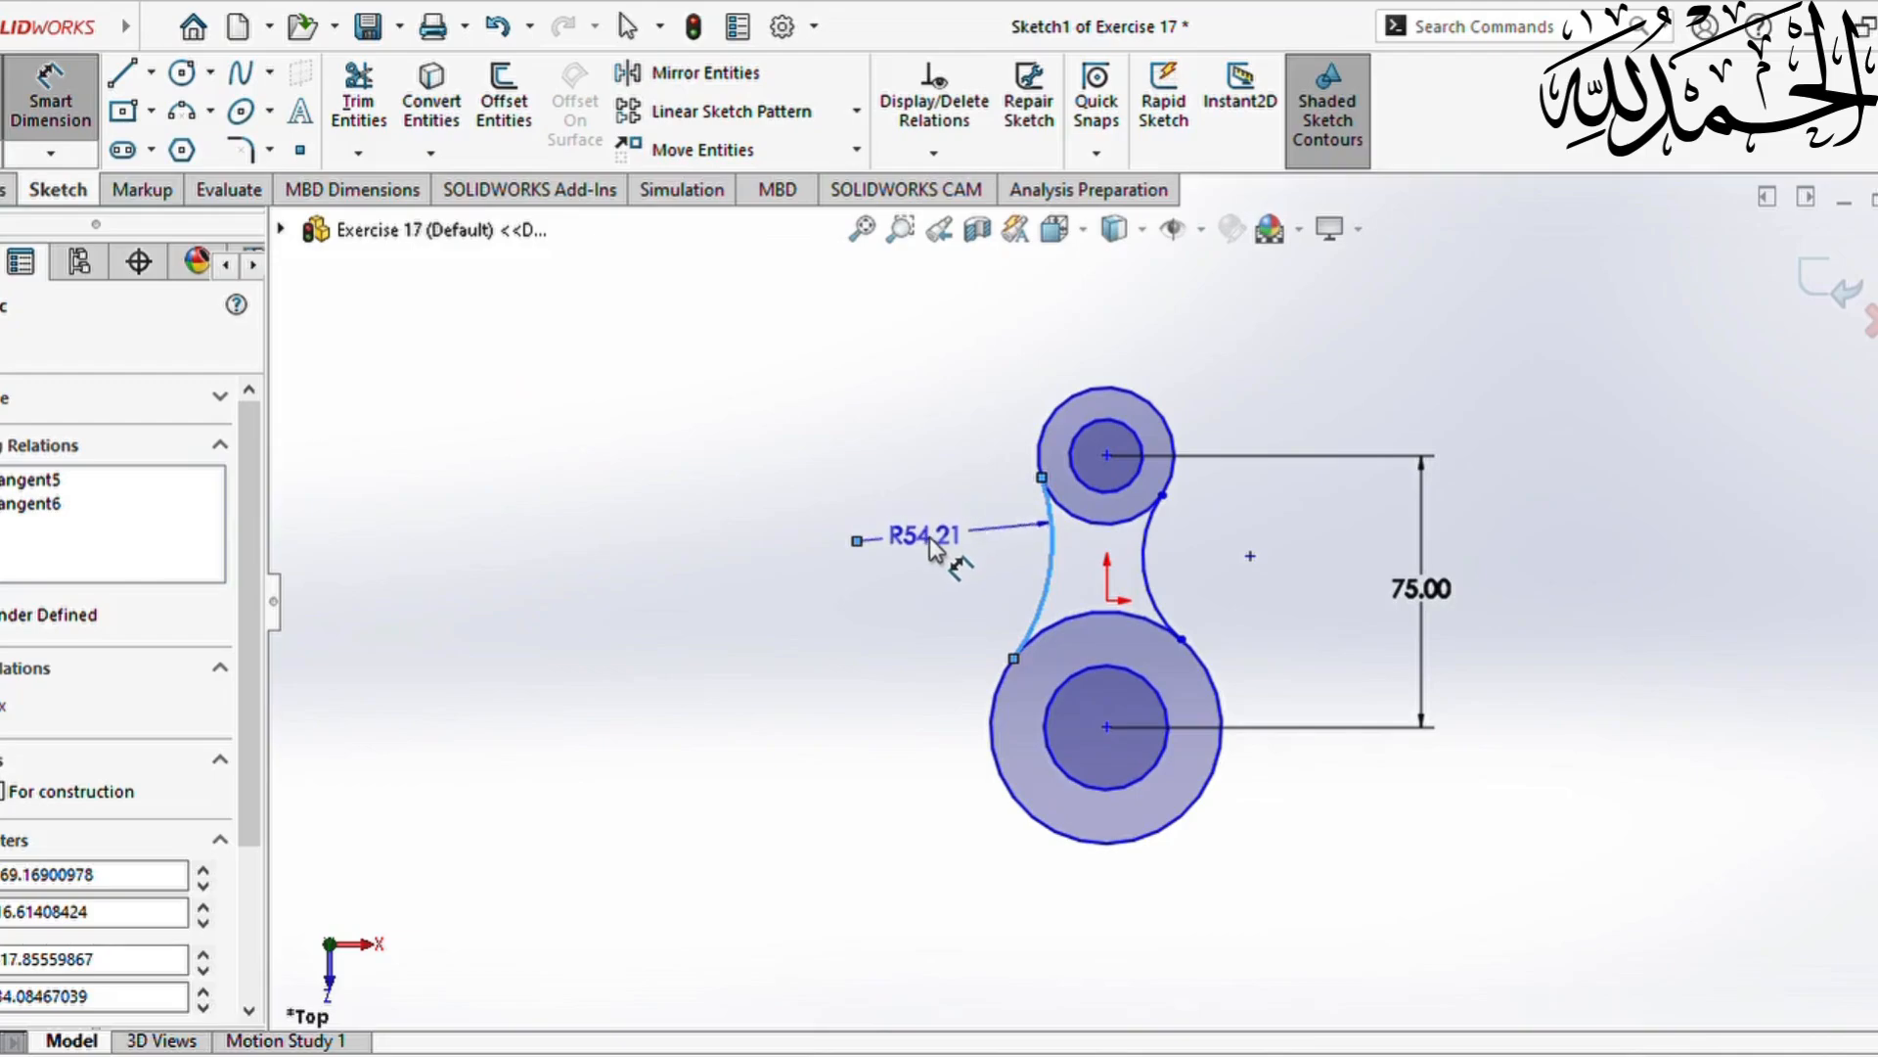
{"action": "left_click", "coordinate": [934, 553]}
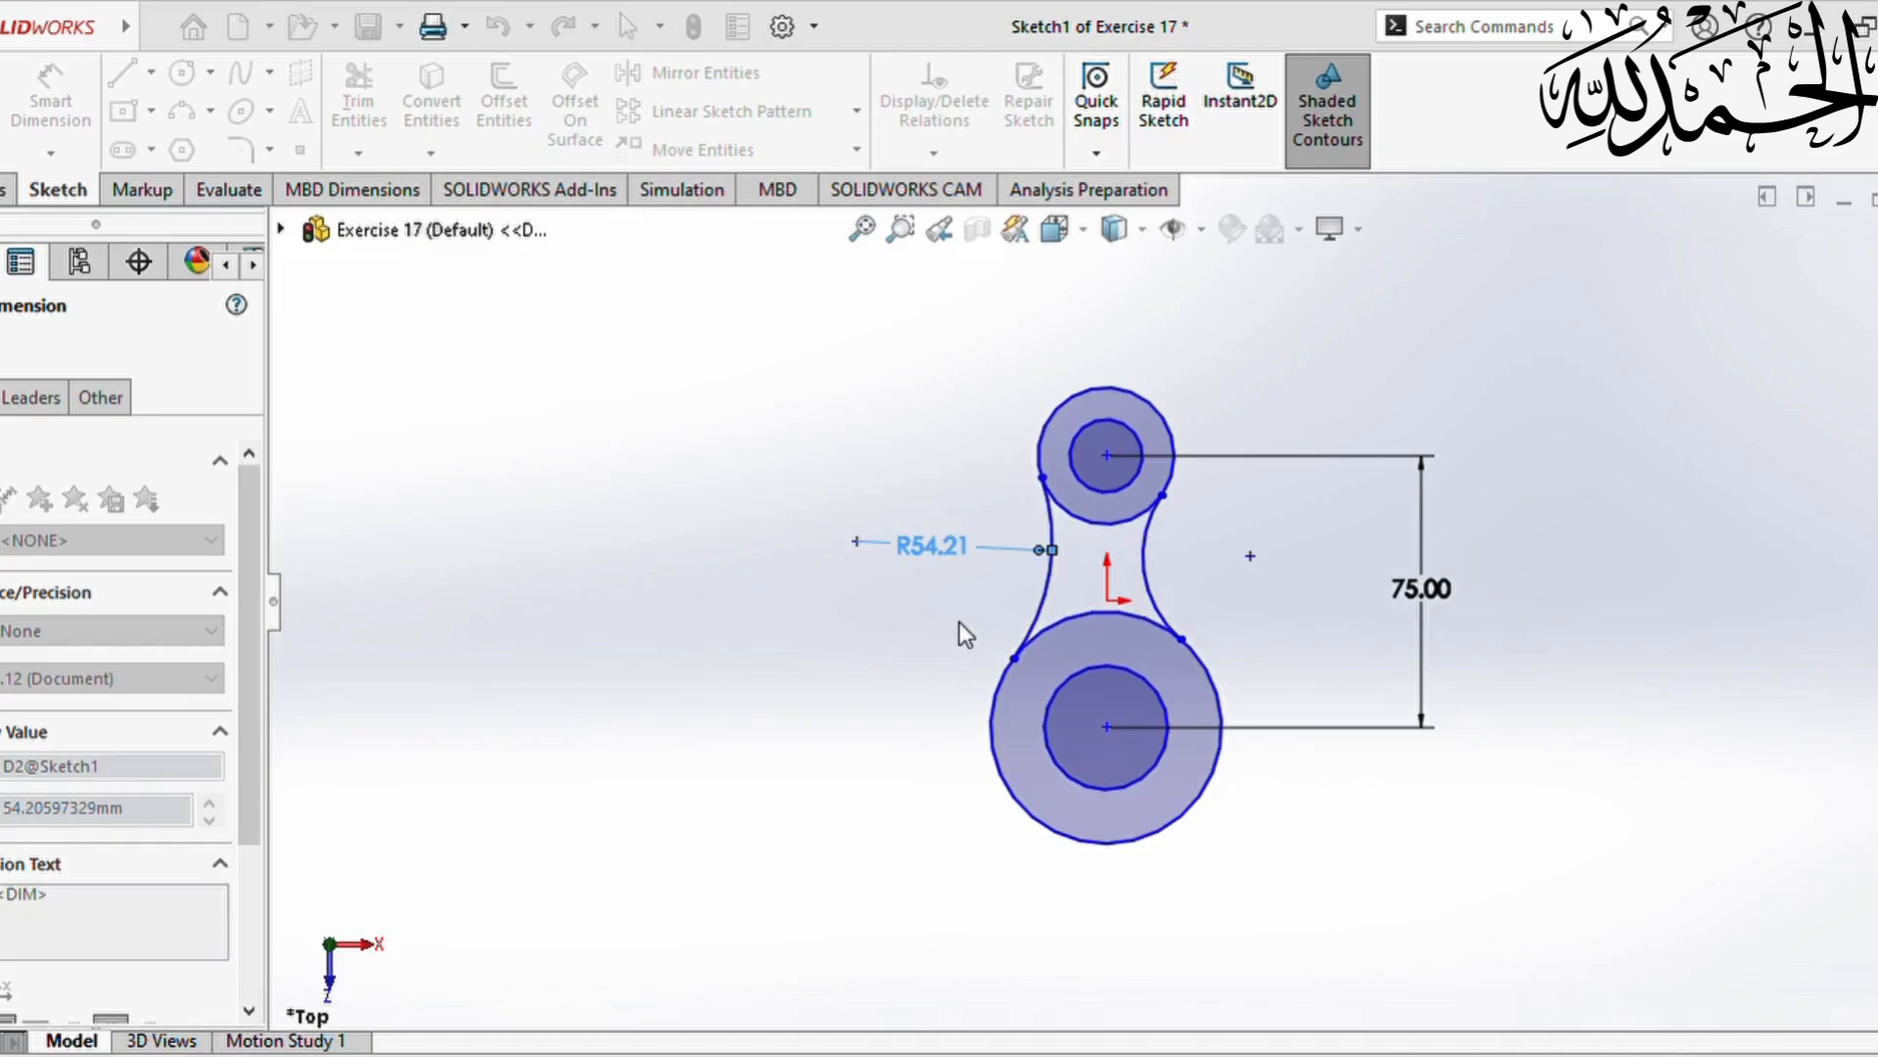
{"action": "type", "text": "64"}
{"action": "key", "text": "Return"}
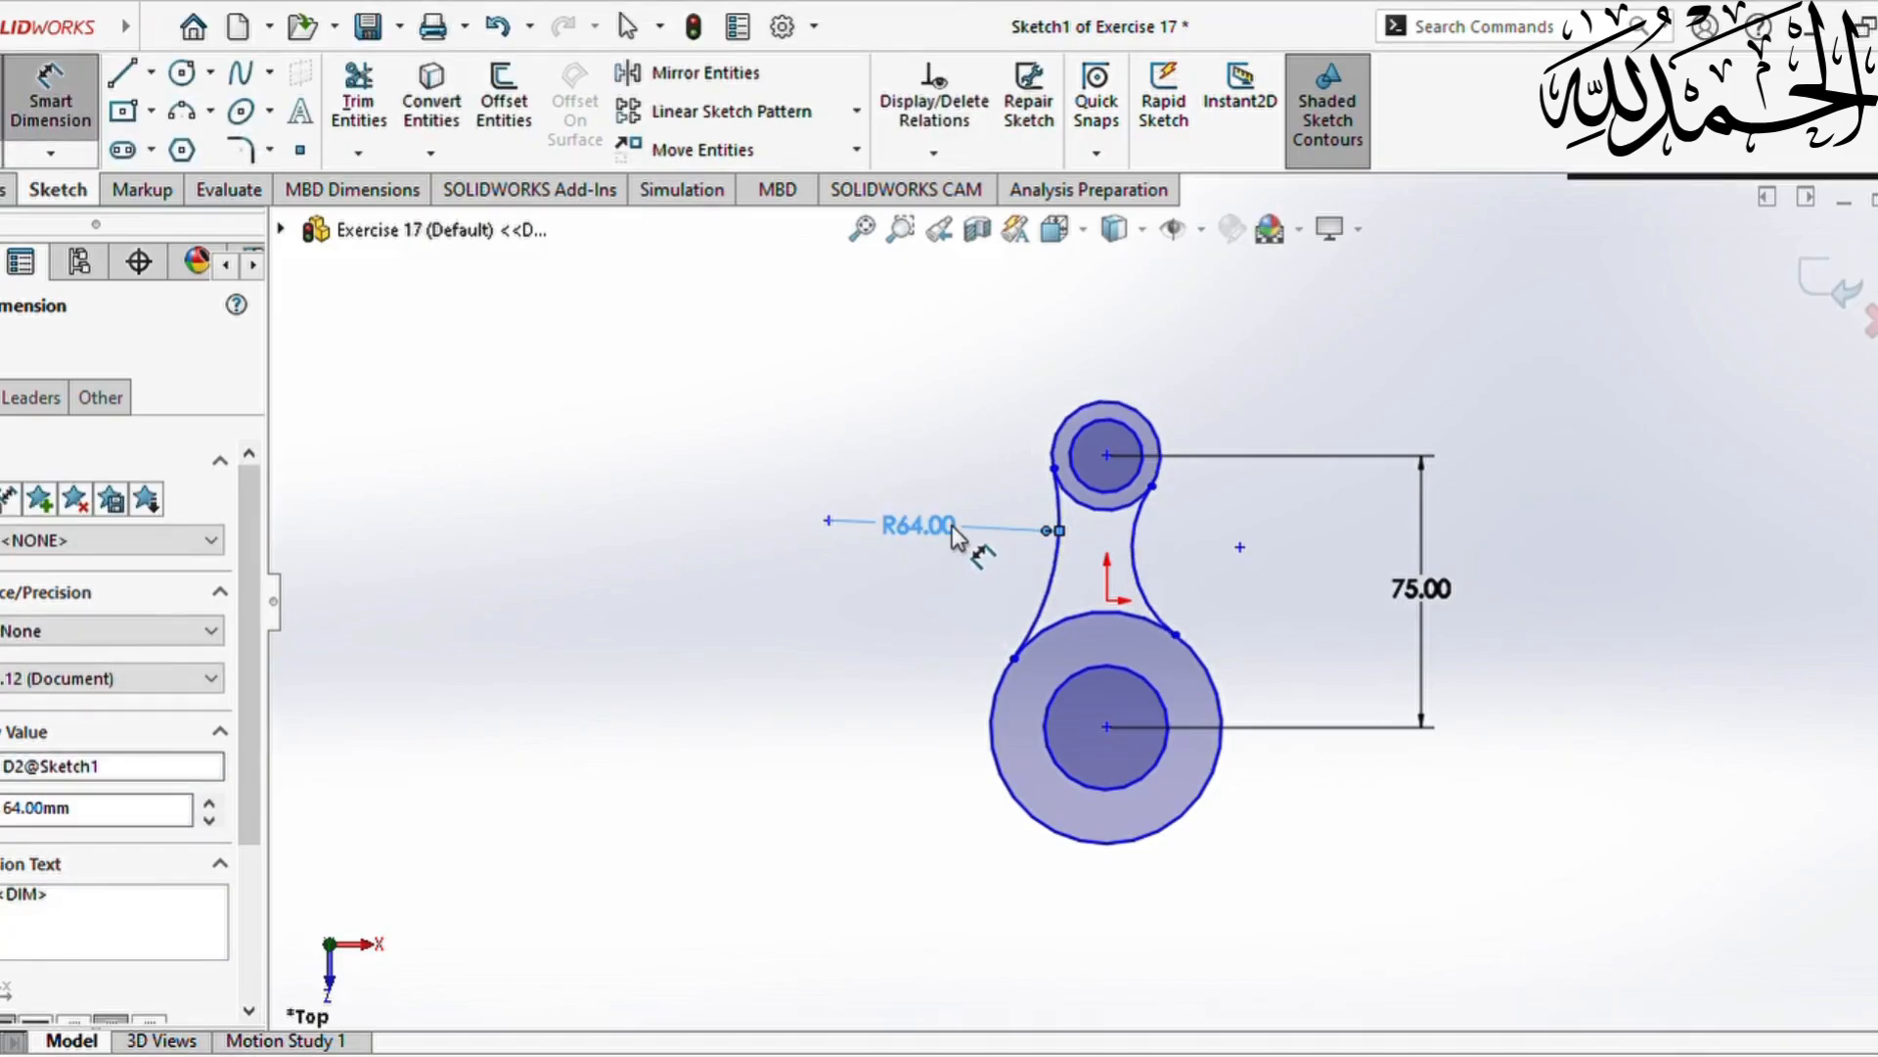
{"action": "left_click", "coordinate": [1137, 587]}
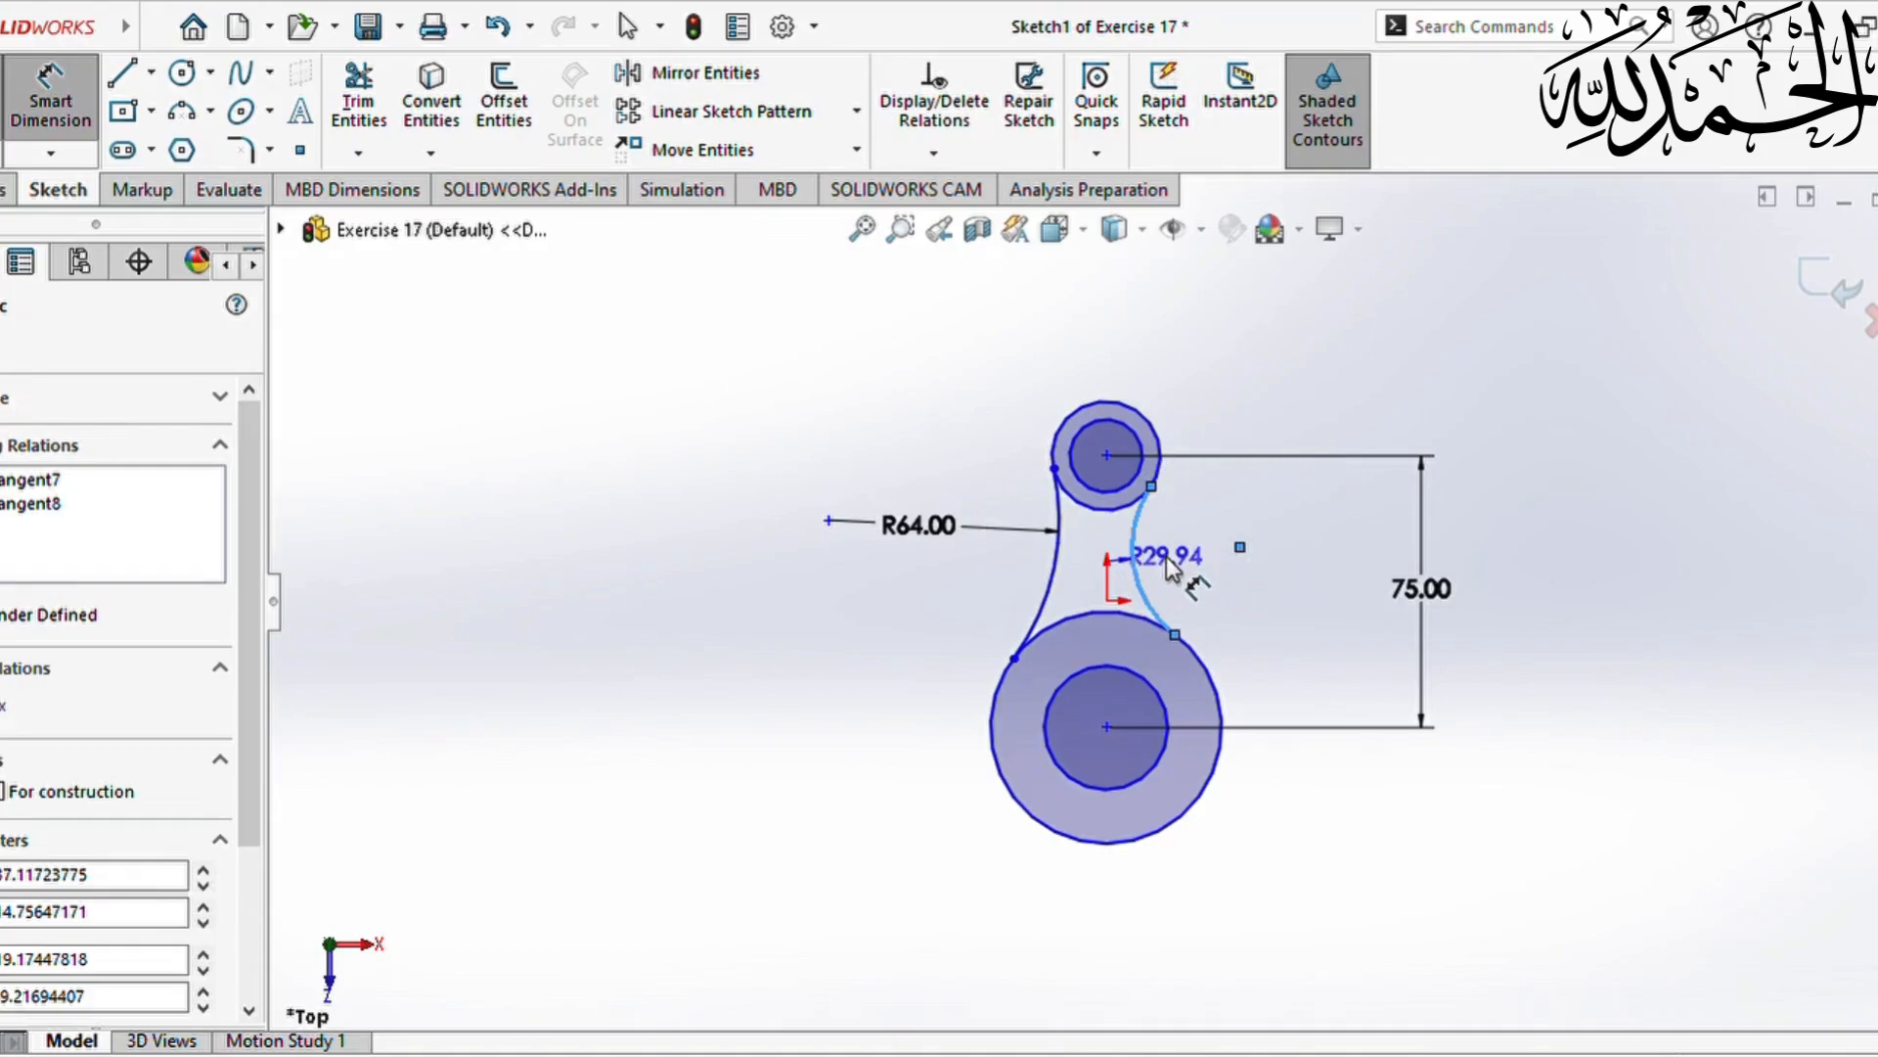
{"action": "left_click", "coordinate": [1166, 556]}
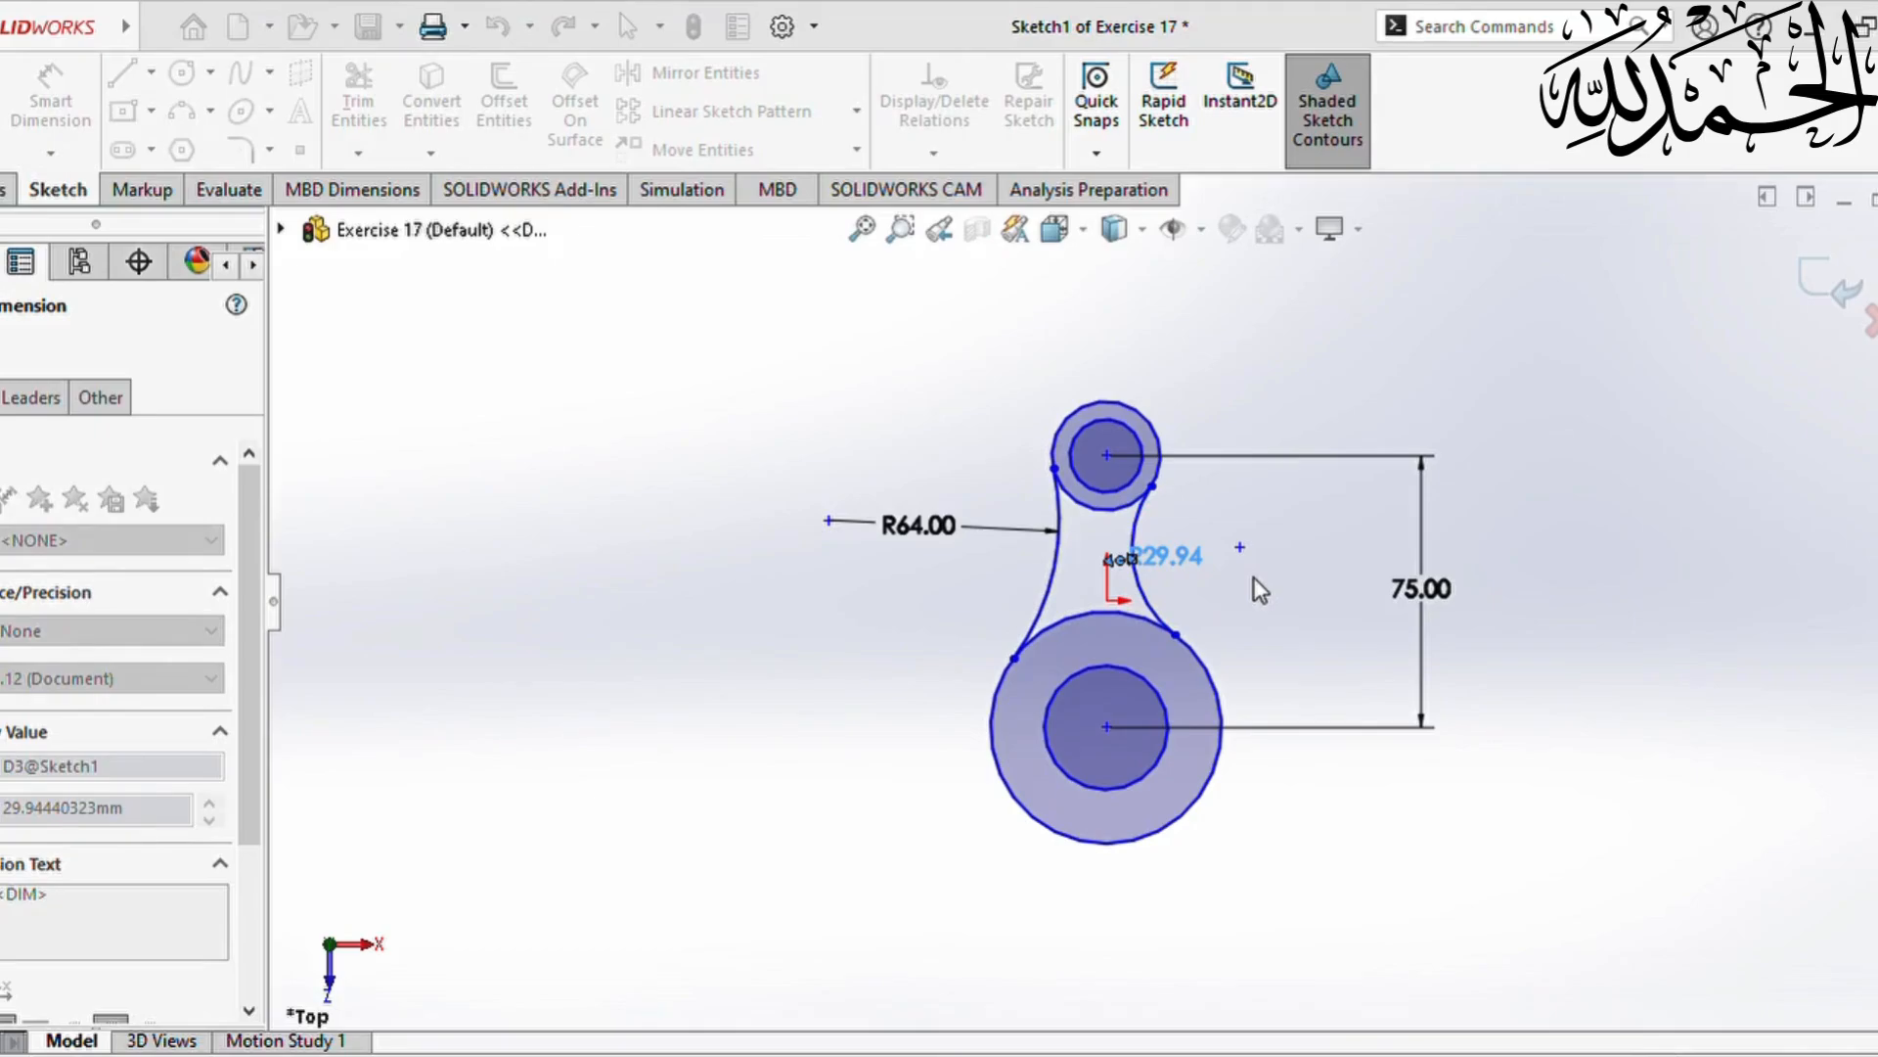
{"action": "type", "text": "64"}
{"action": "key", "text": "Return"}
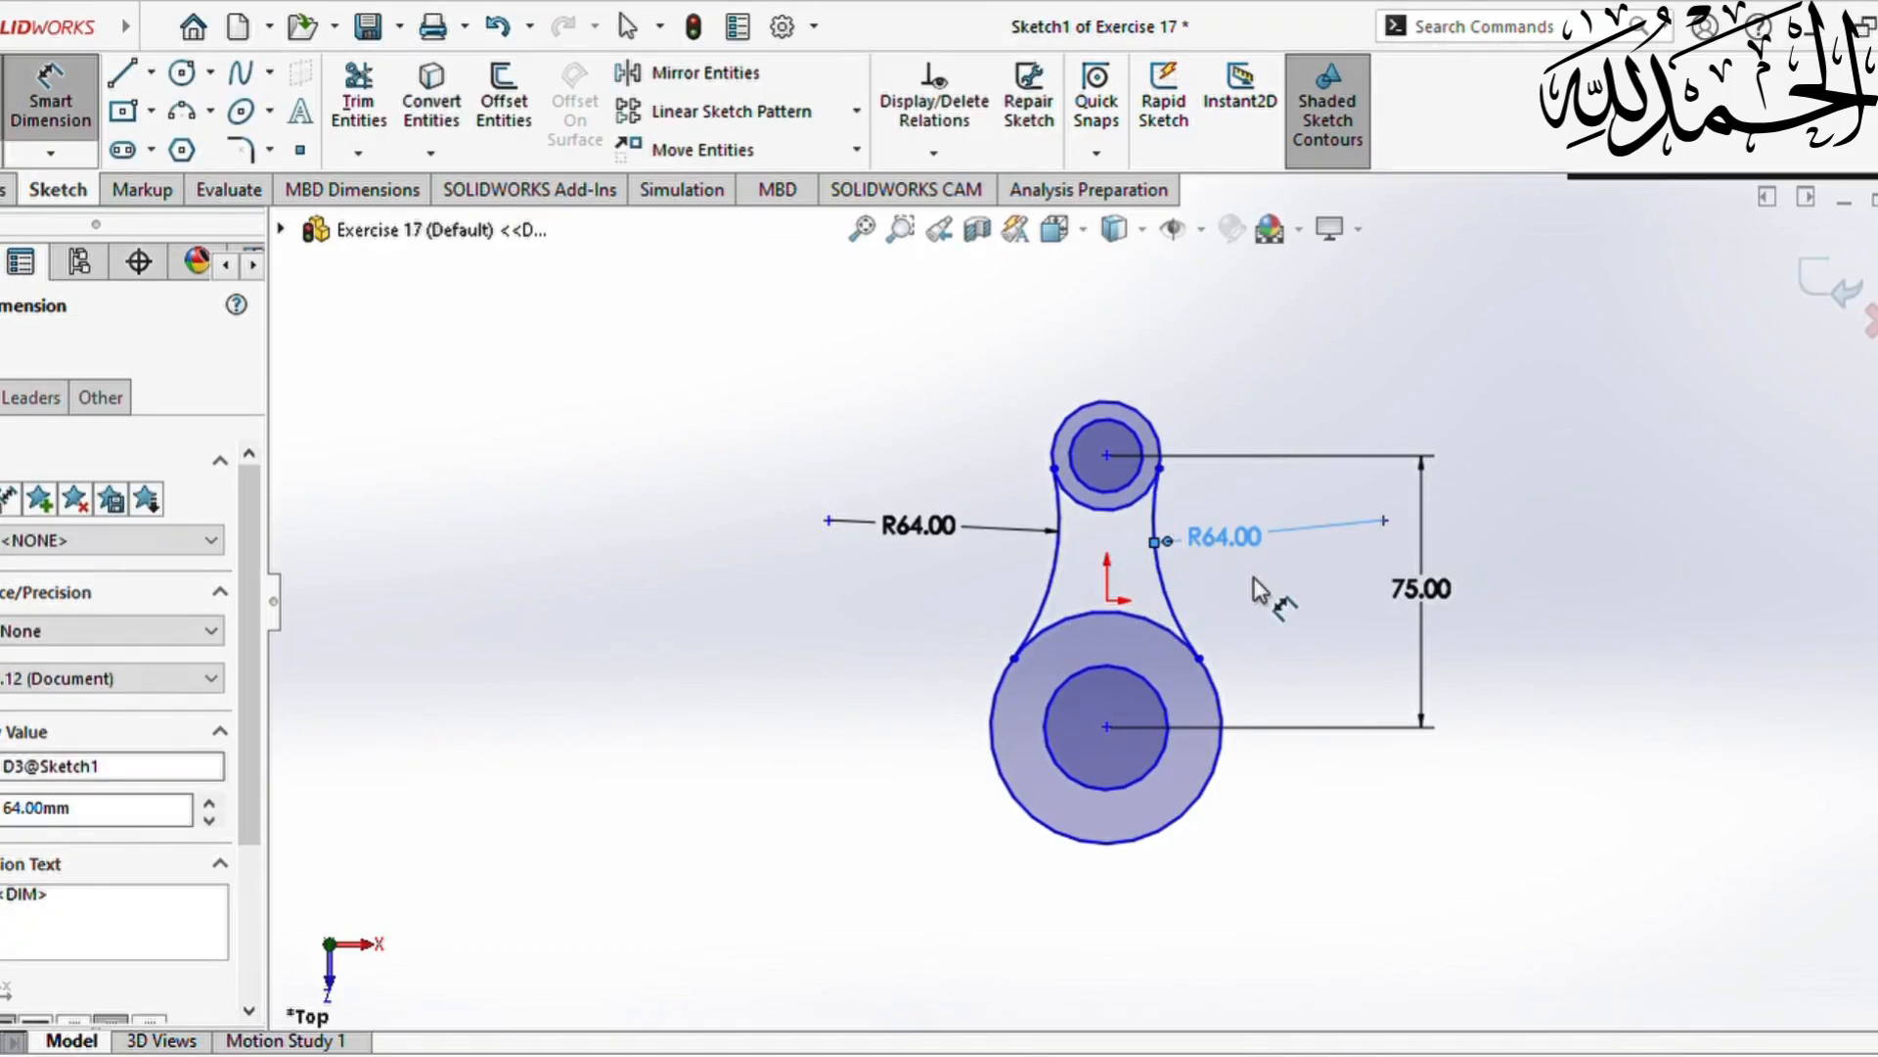
Step: Dimension the diameters of the outer circles, 38 mm for the upper one and 64 mm for the lower one
{"action": "left_click", "coordinate": [1077, 509]}
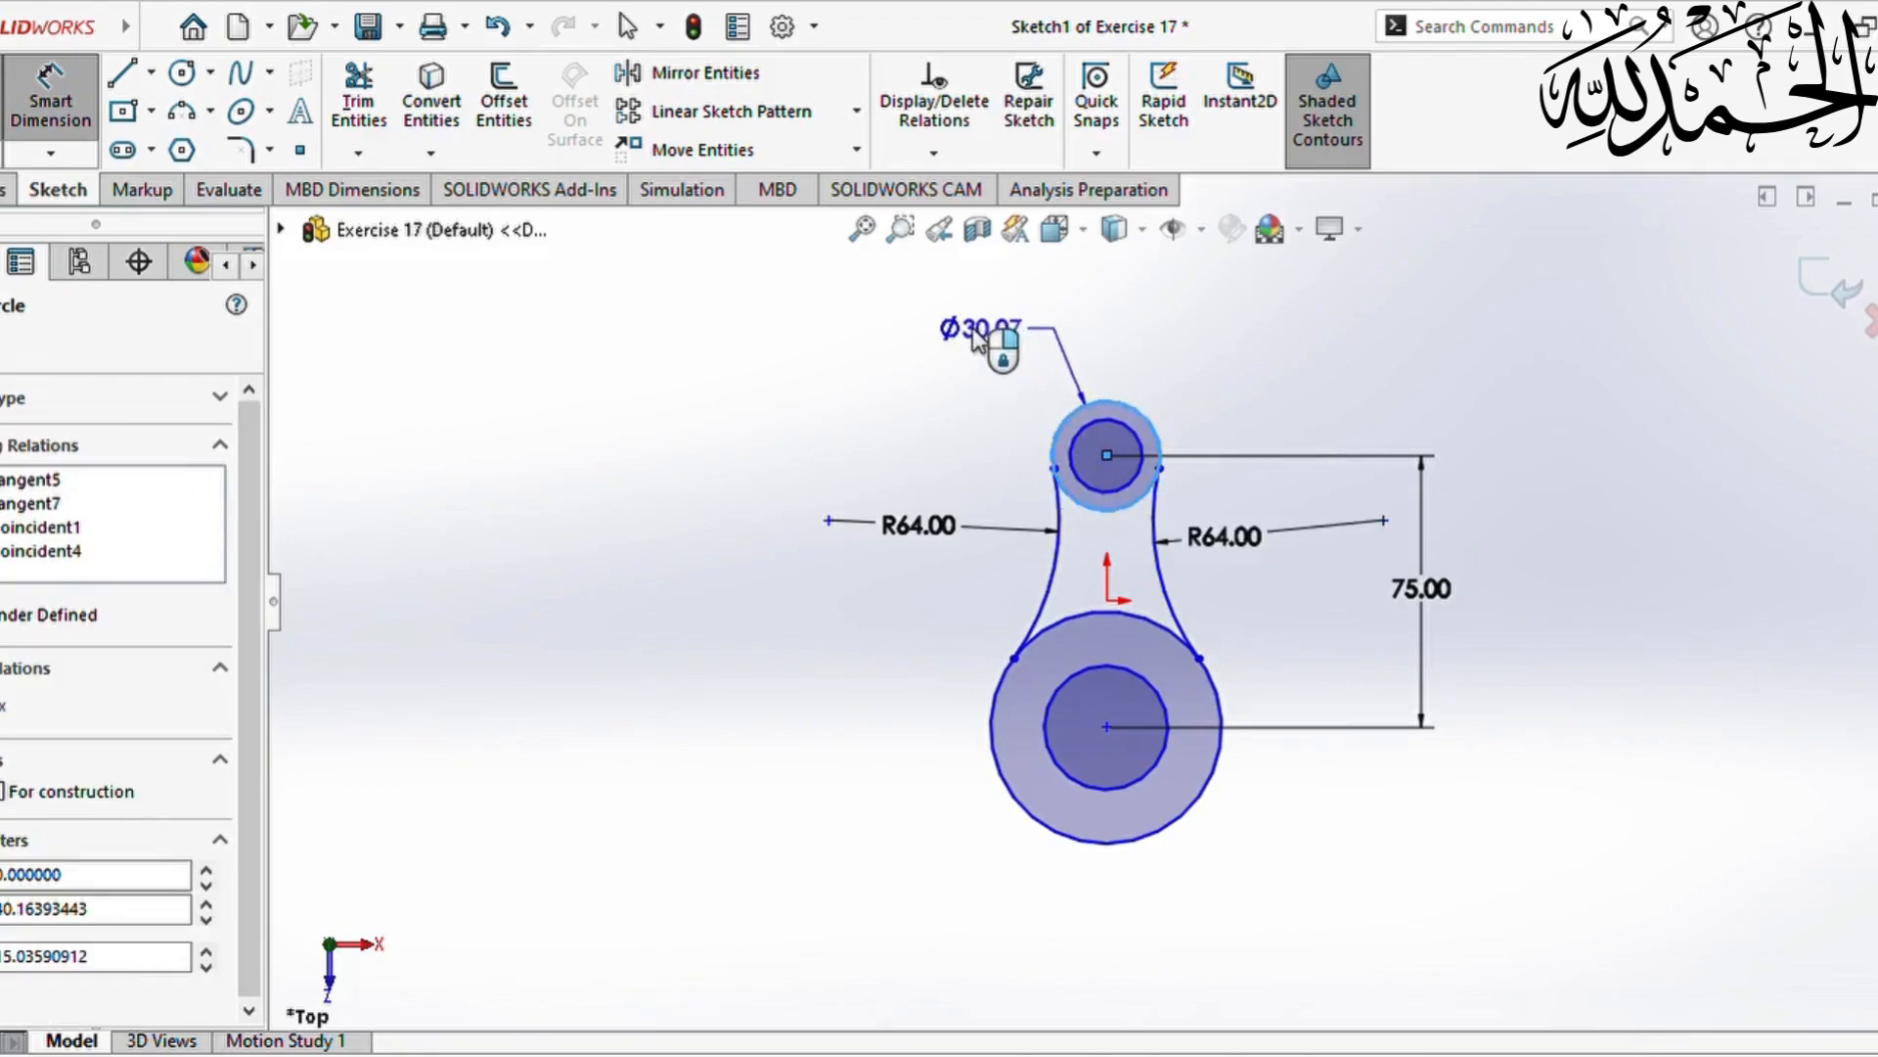
{"action": "left_click", "coordinate": [902, 346]}
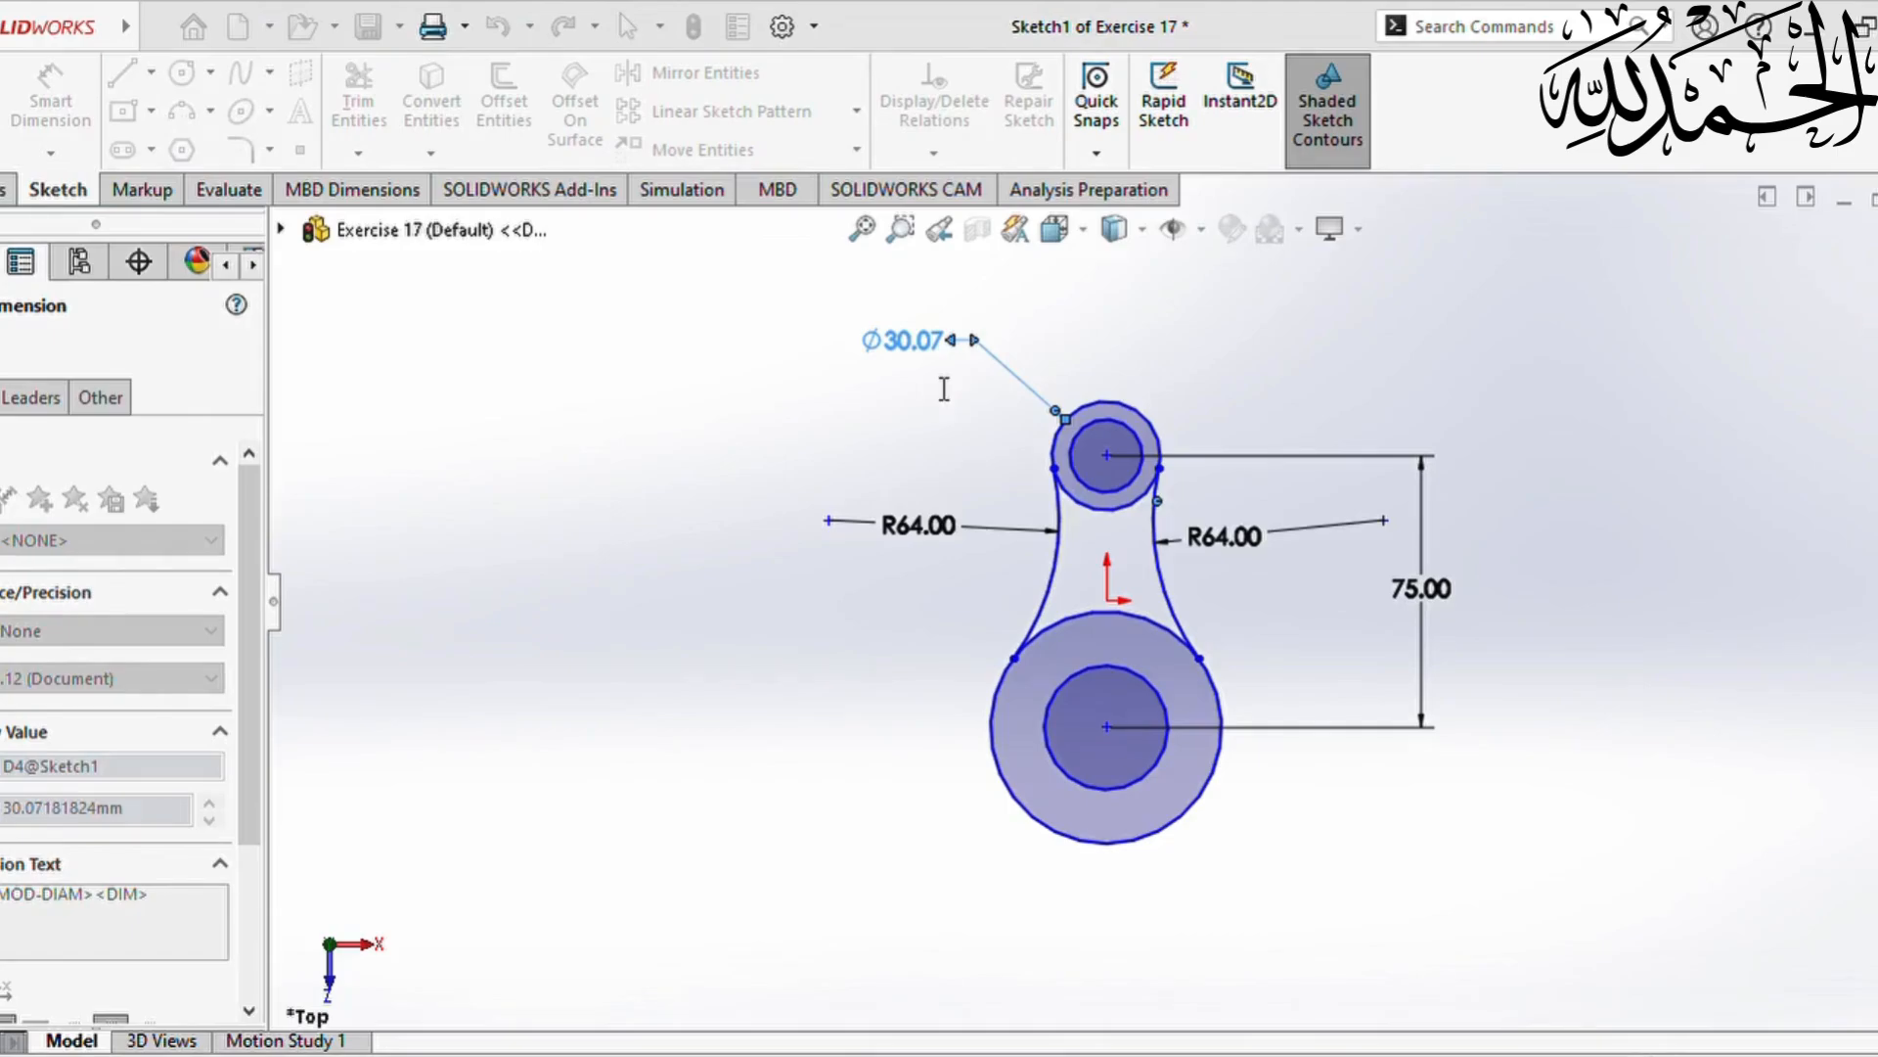
{"action": "type", "text": "38"}
{"action": "key", "text": "Return"}
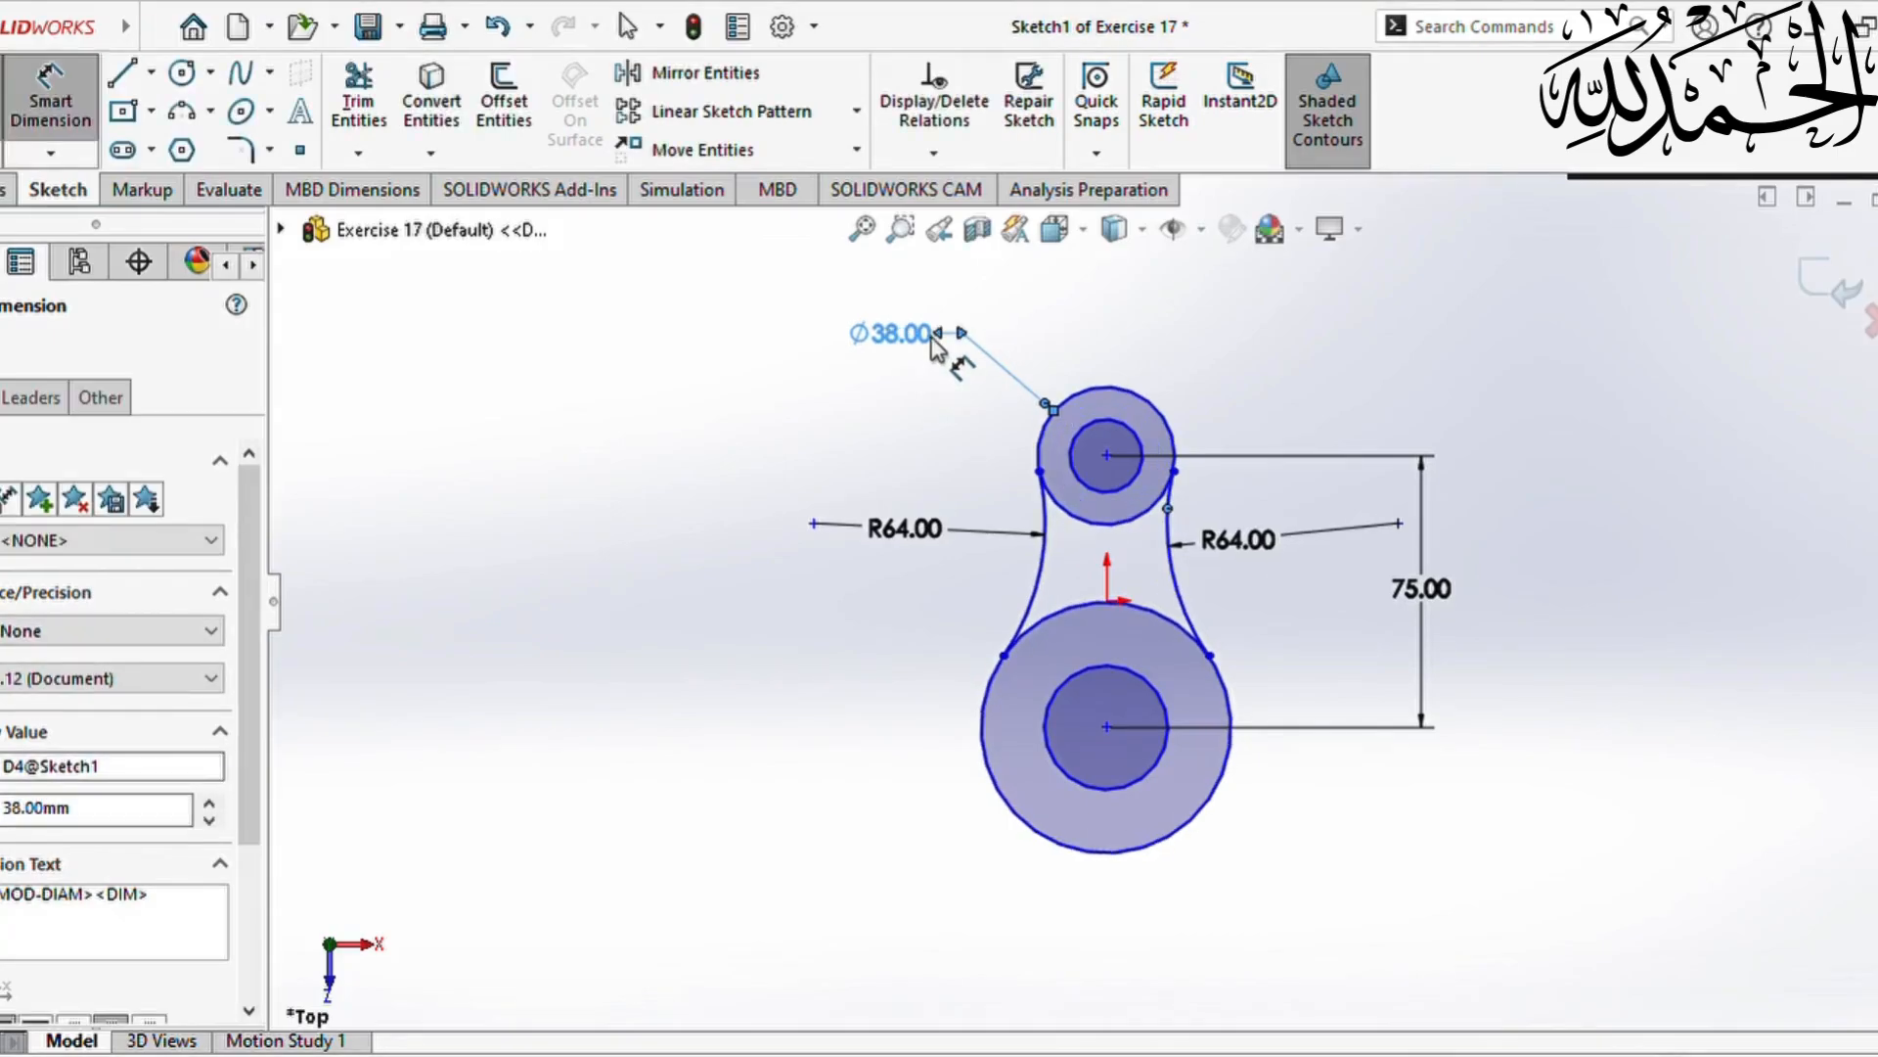
{"action": "left_click", "coordinate": [988, 746]}
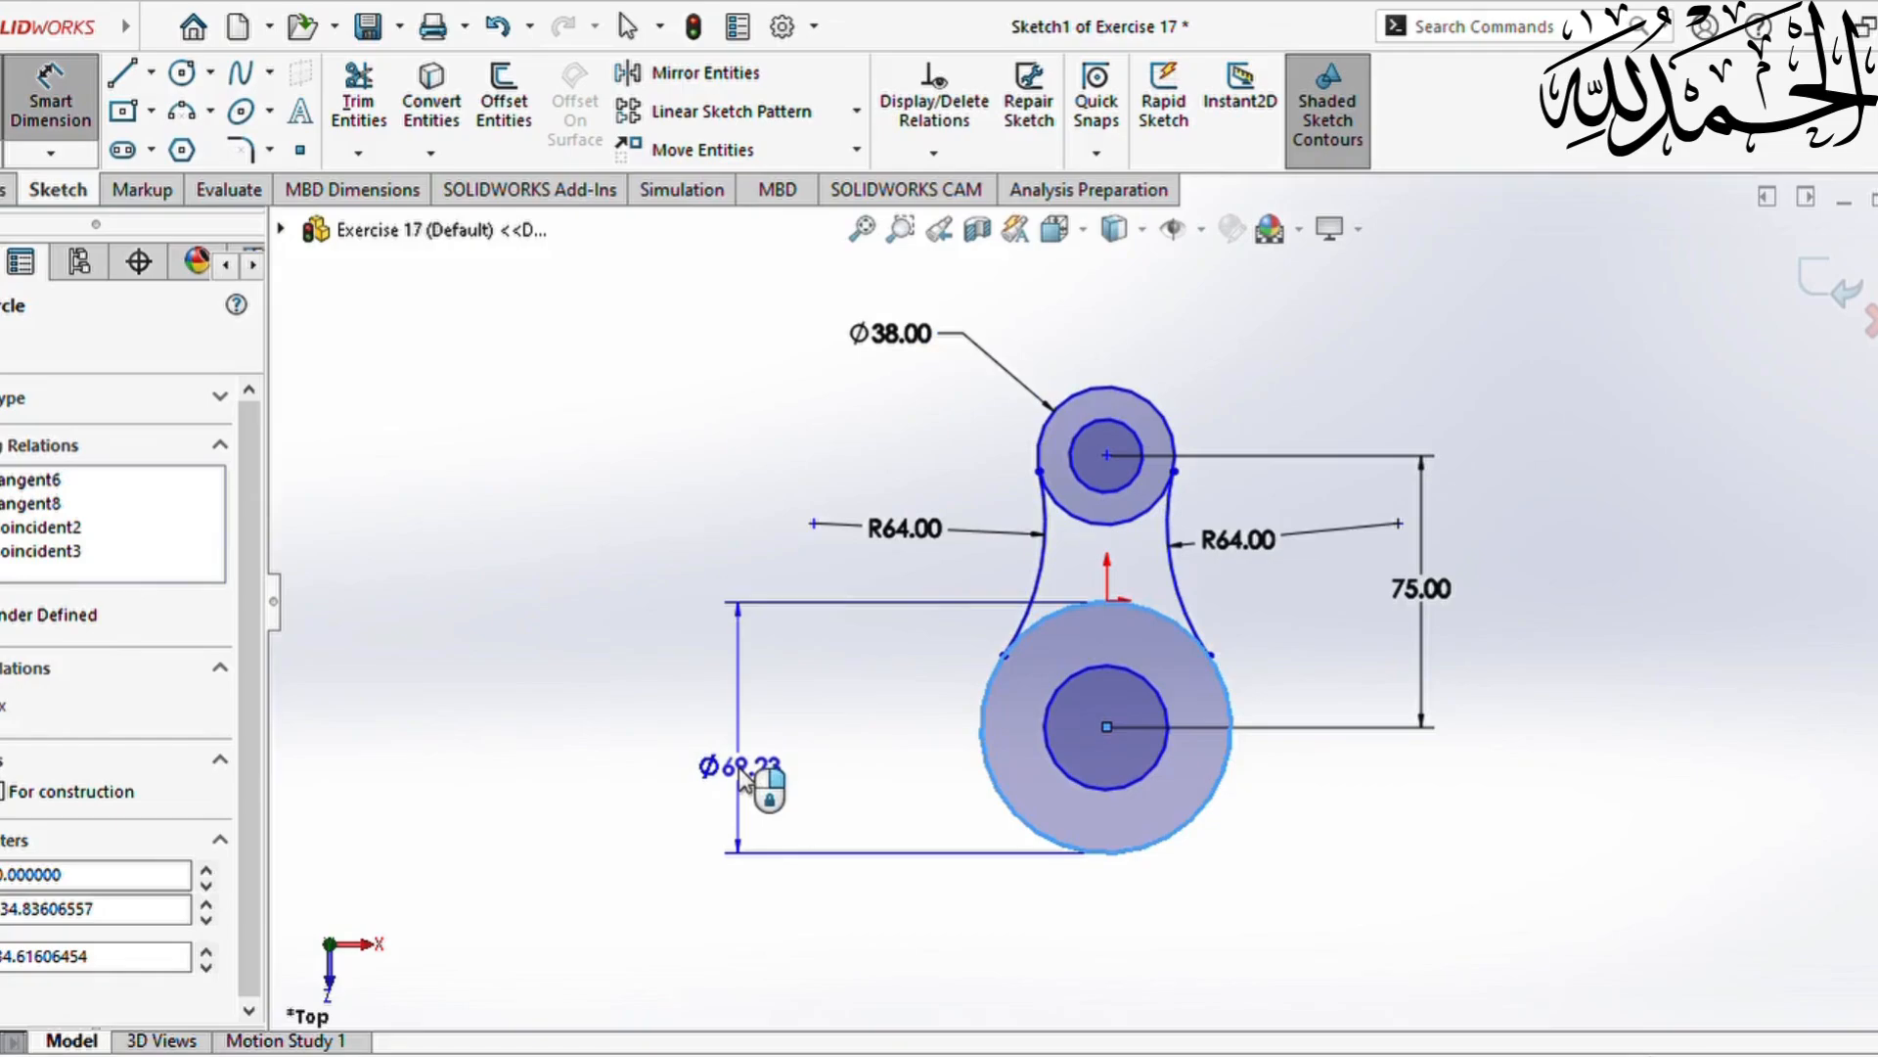
{"action": "left_click", "coordinate": [810, 761]}
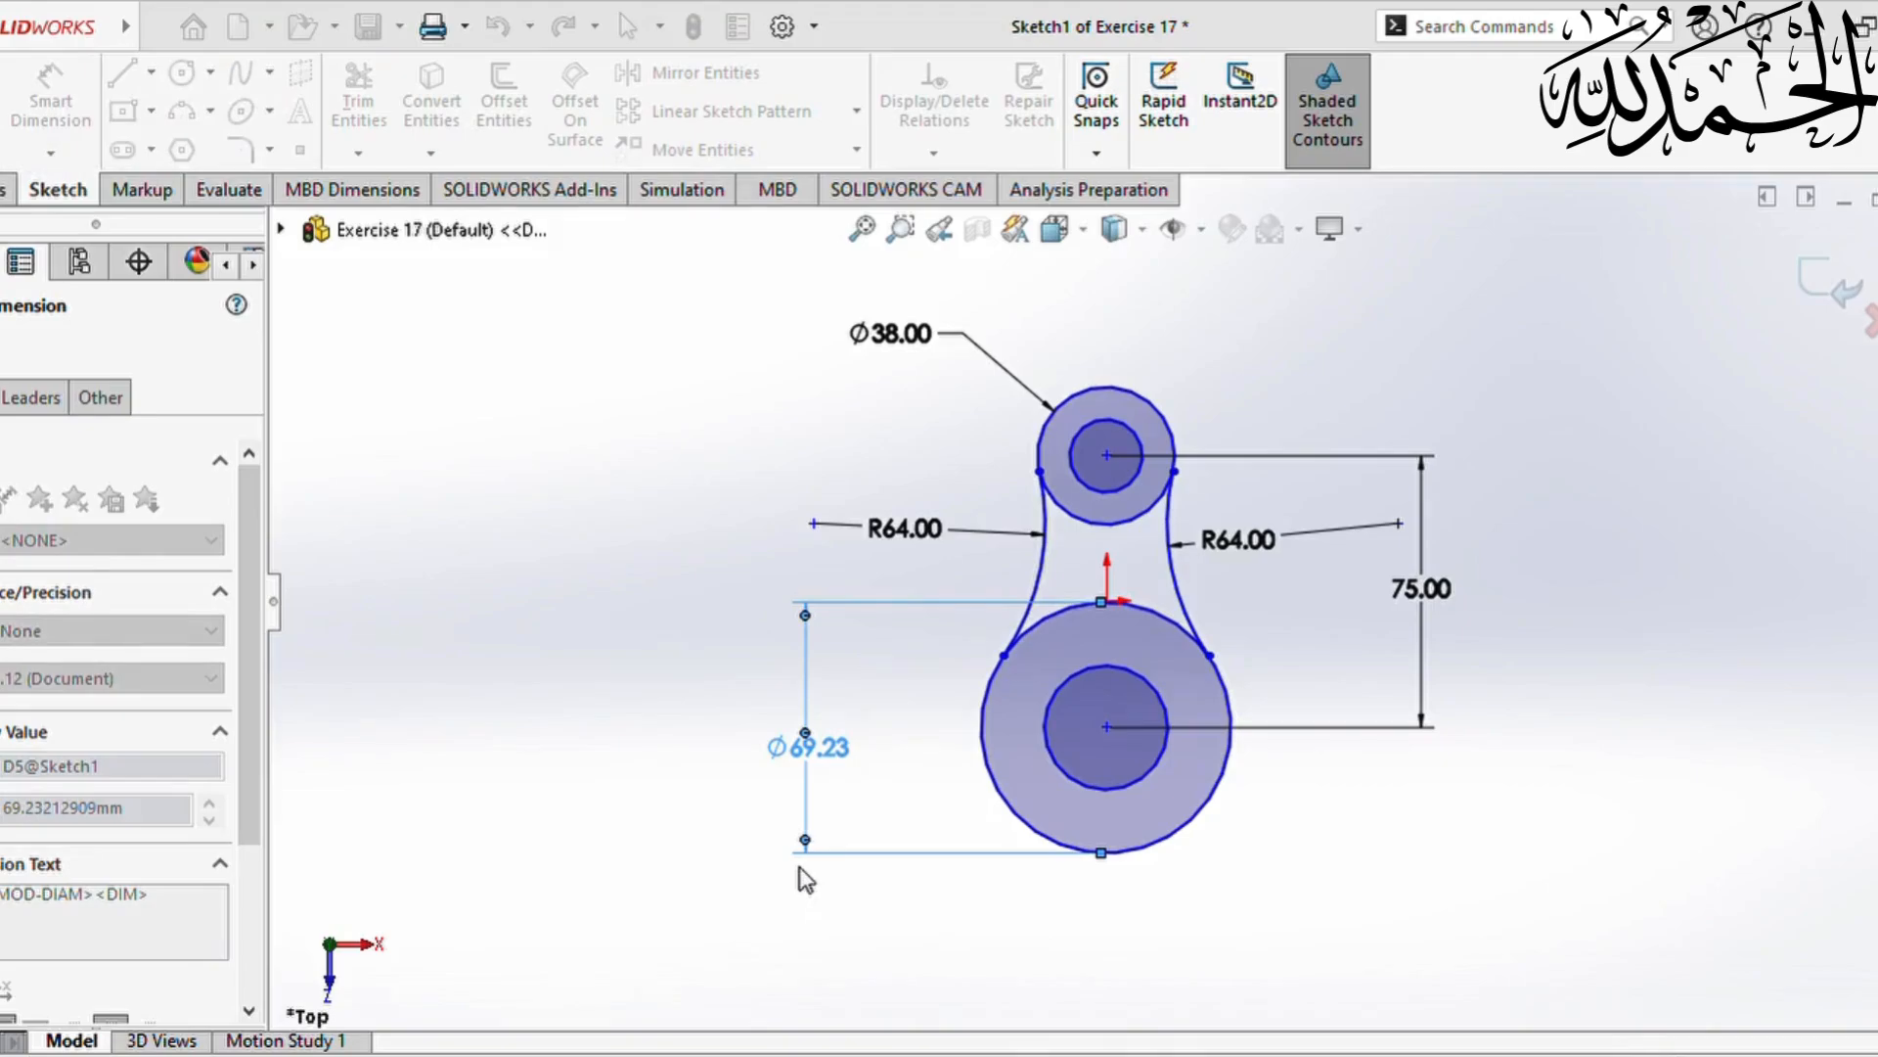
{"action": "key", "text": "Return"}
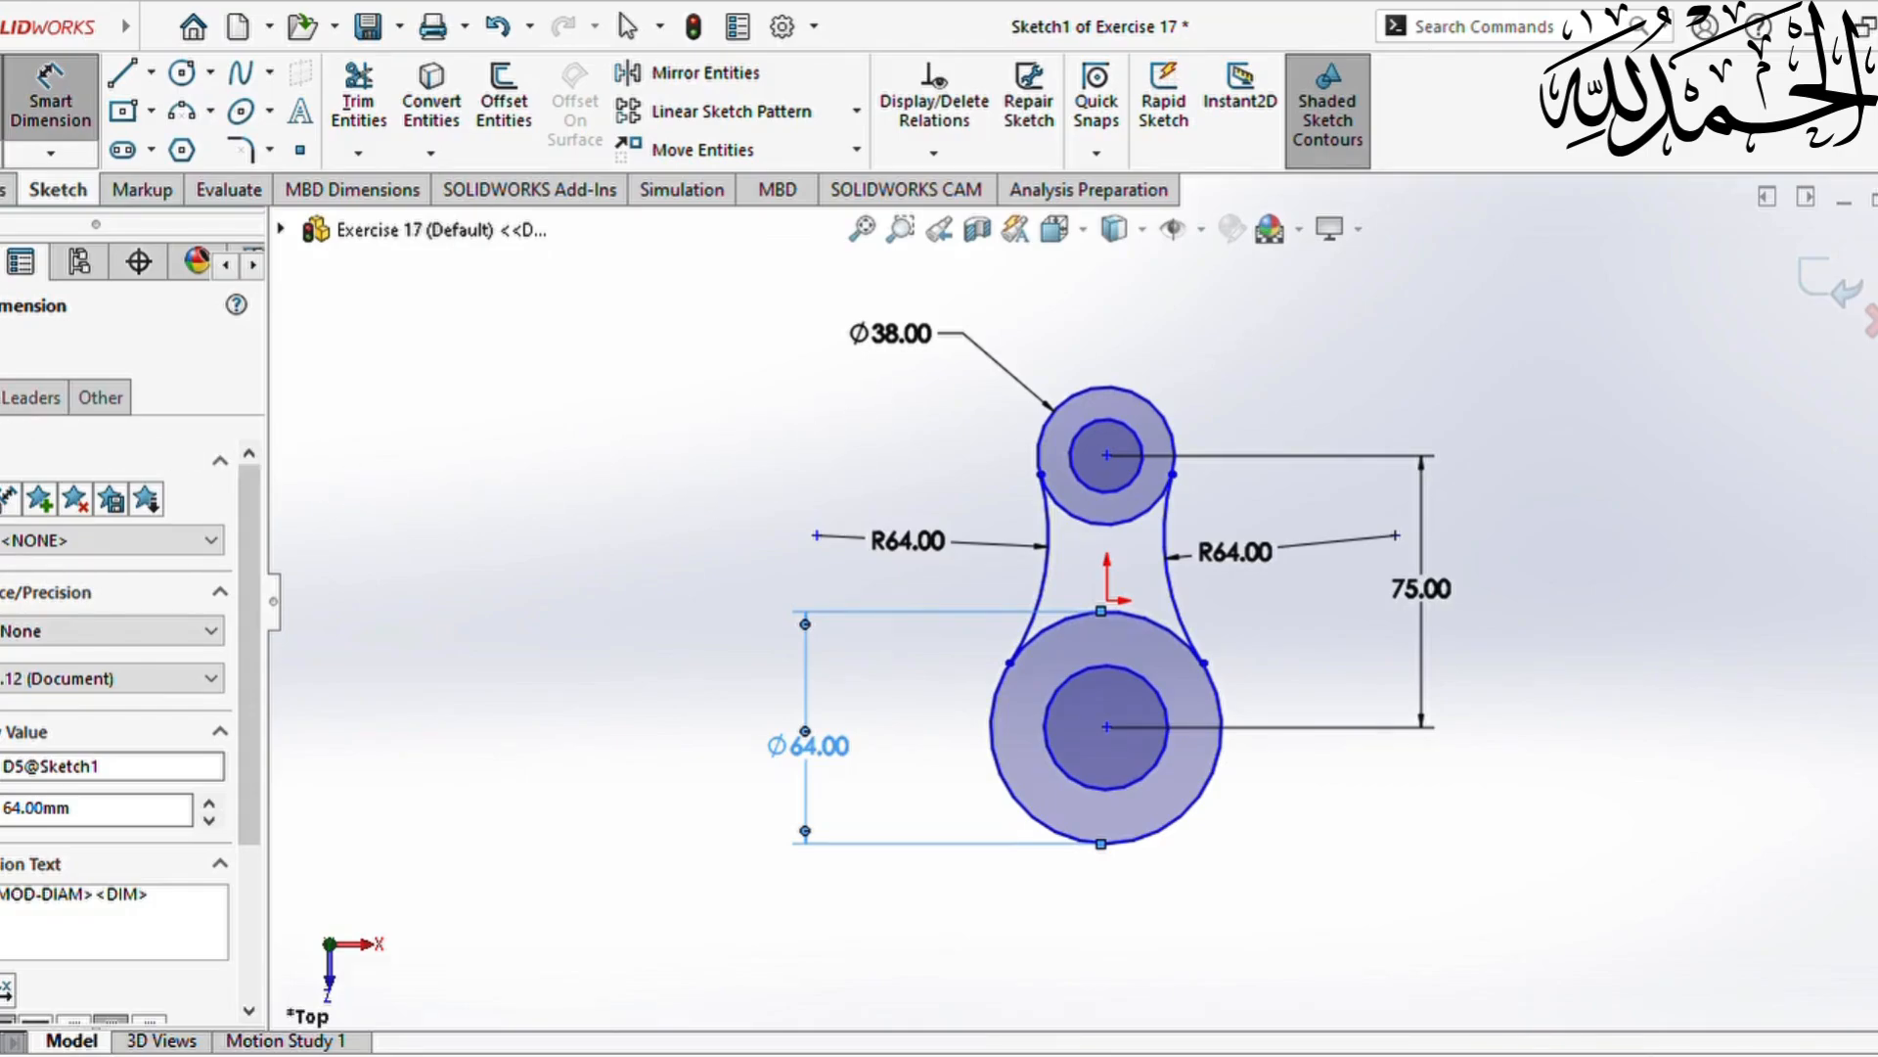
{"action": "key", "text": "Escape"}
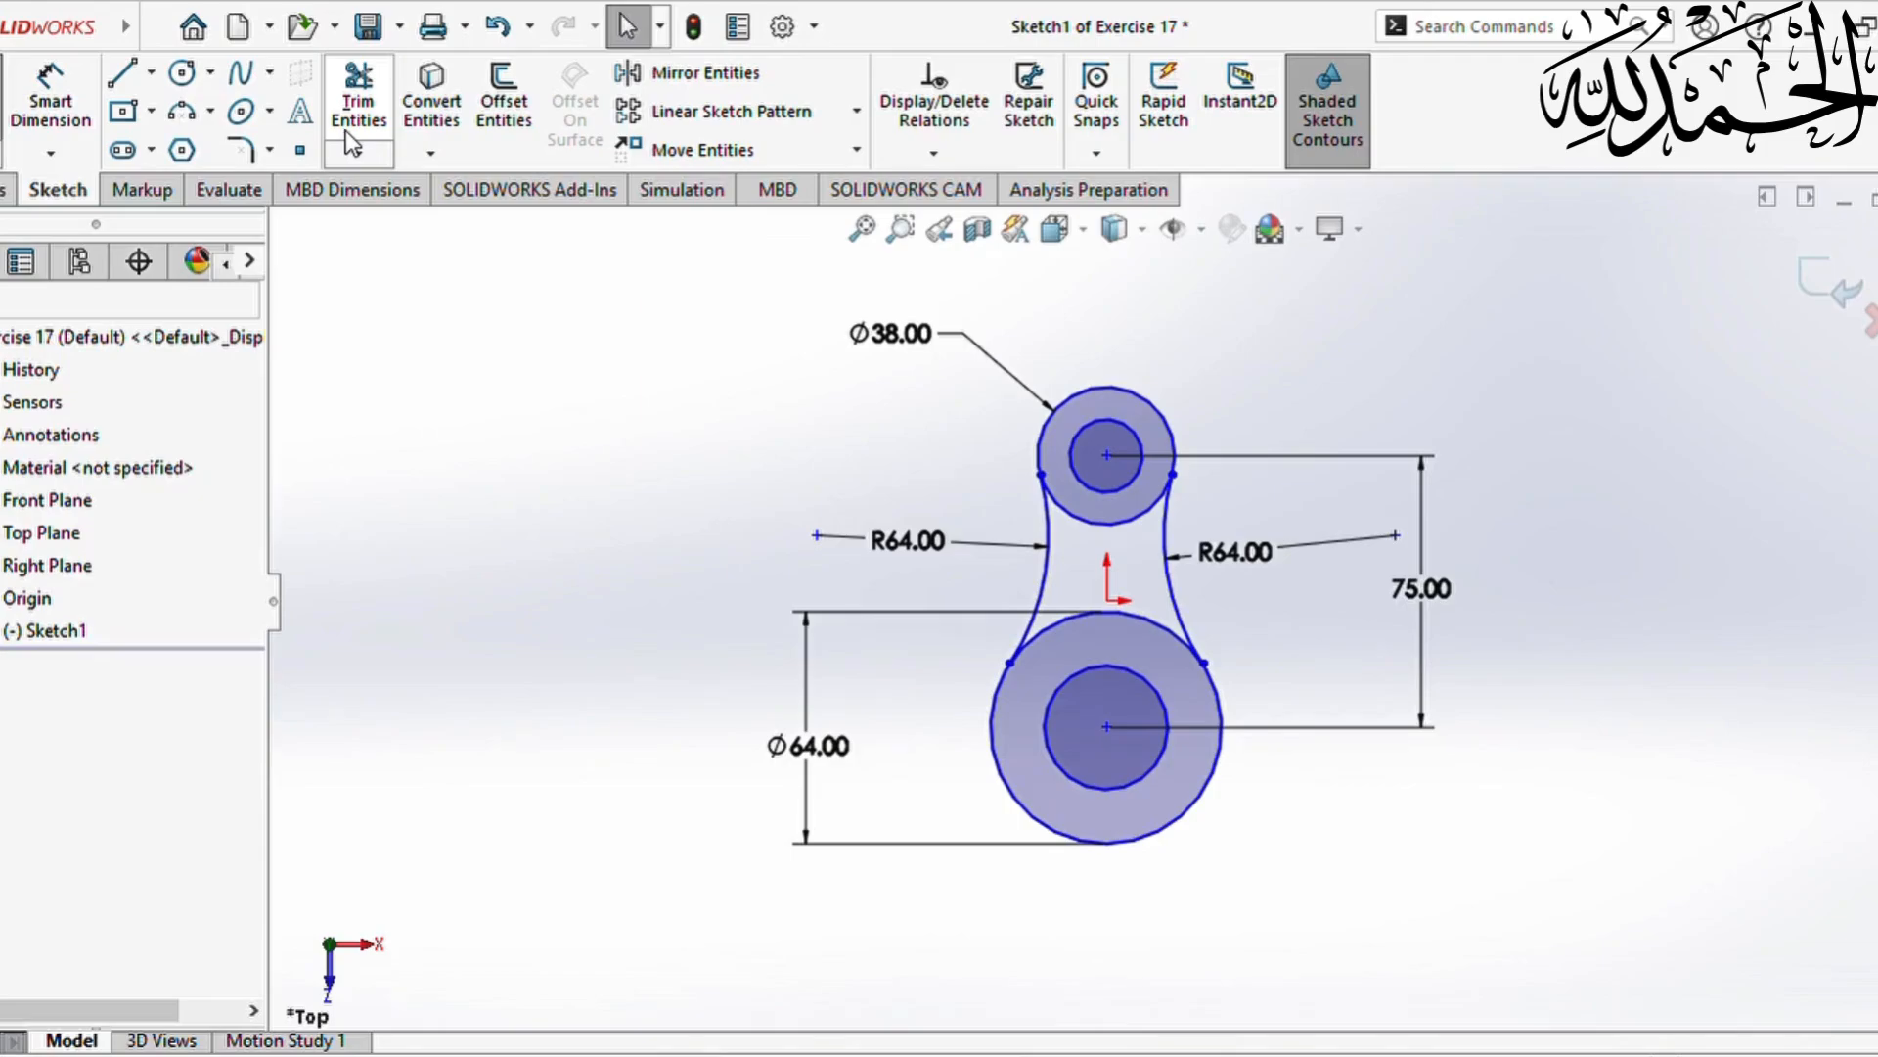
Step: Extrude the two ring regions and the connecting web region about the mid-plane, leaving both inner circles as holes
{"action": "mouse_move", "coordinate": [10, 27]}
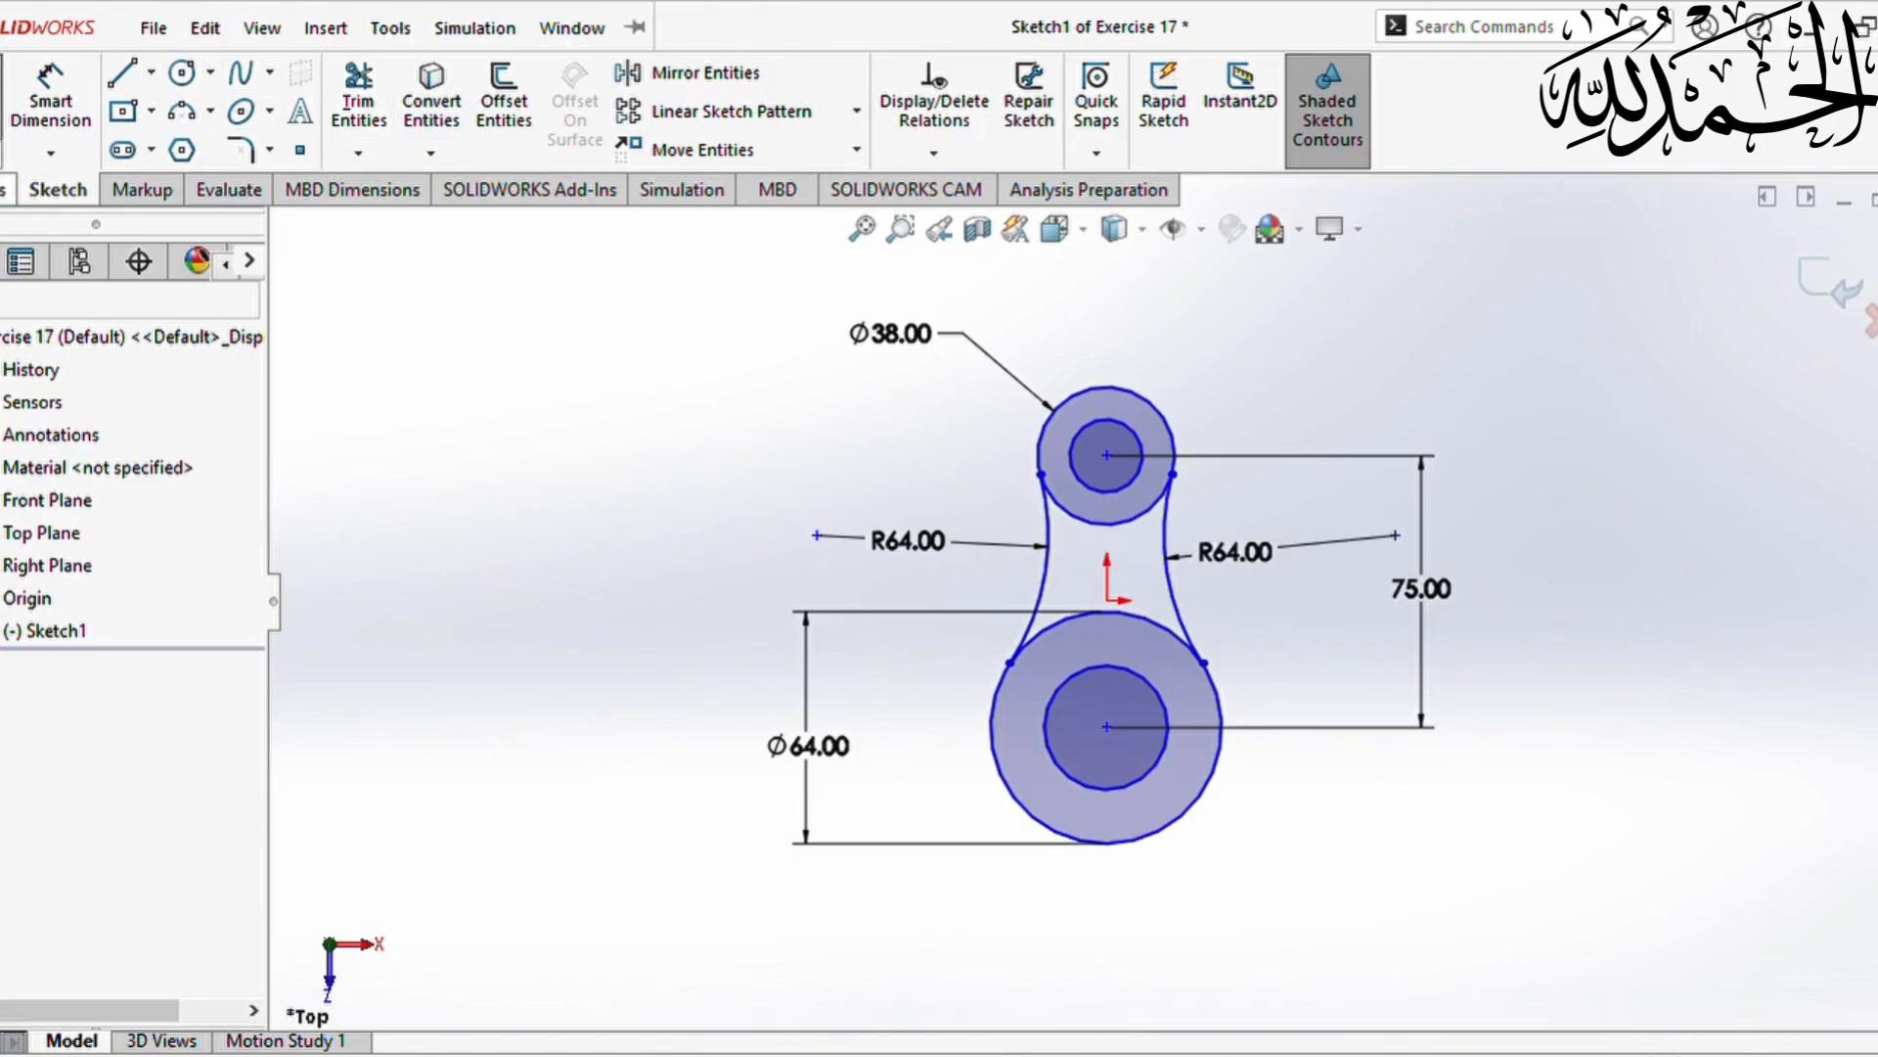
{"action": "left_click", "coordinate": [5, 189]}
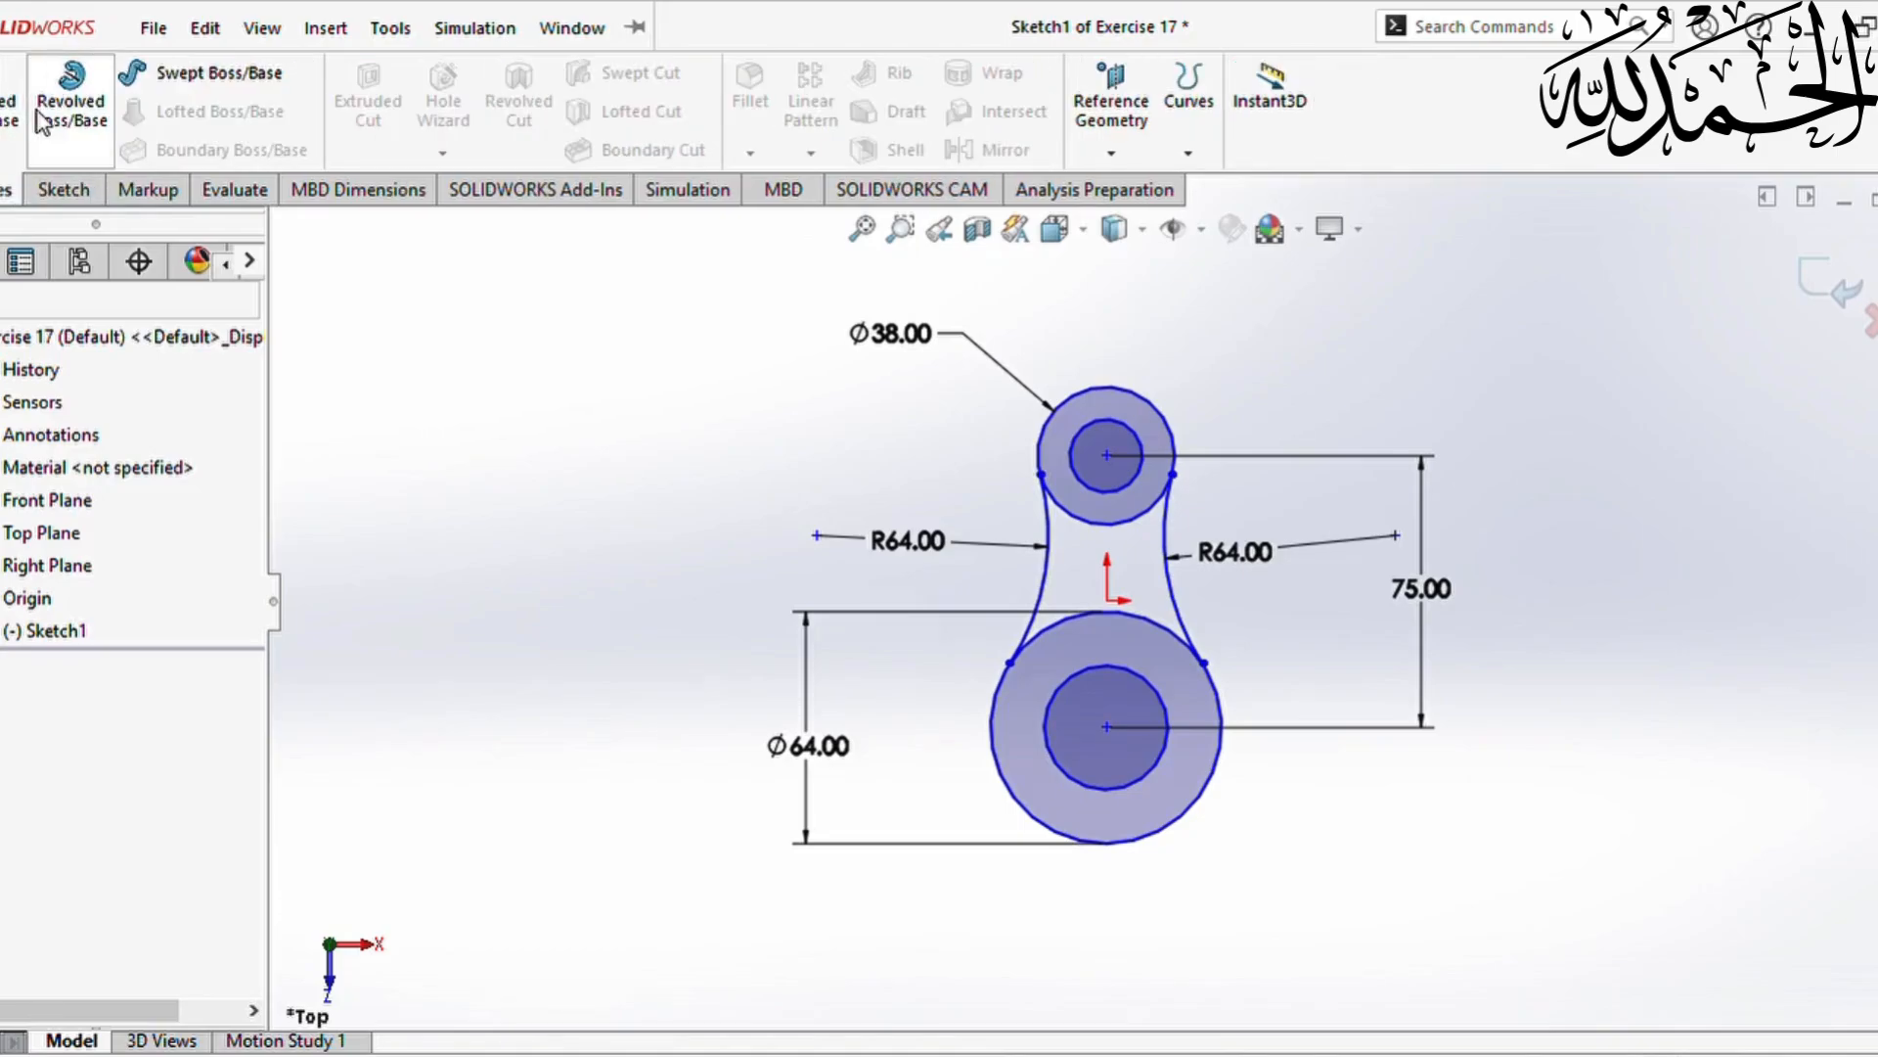
{"action": "left_click", "coordinate": [6, 109]}
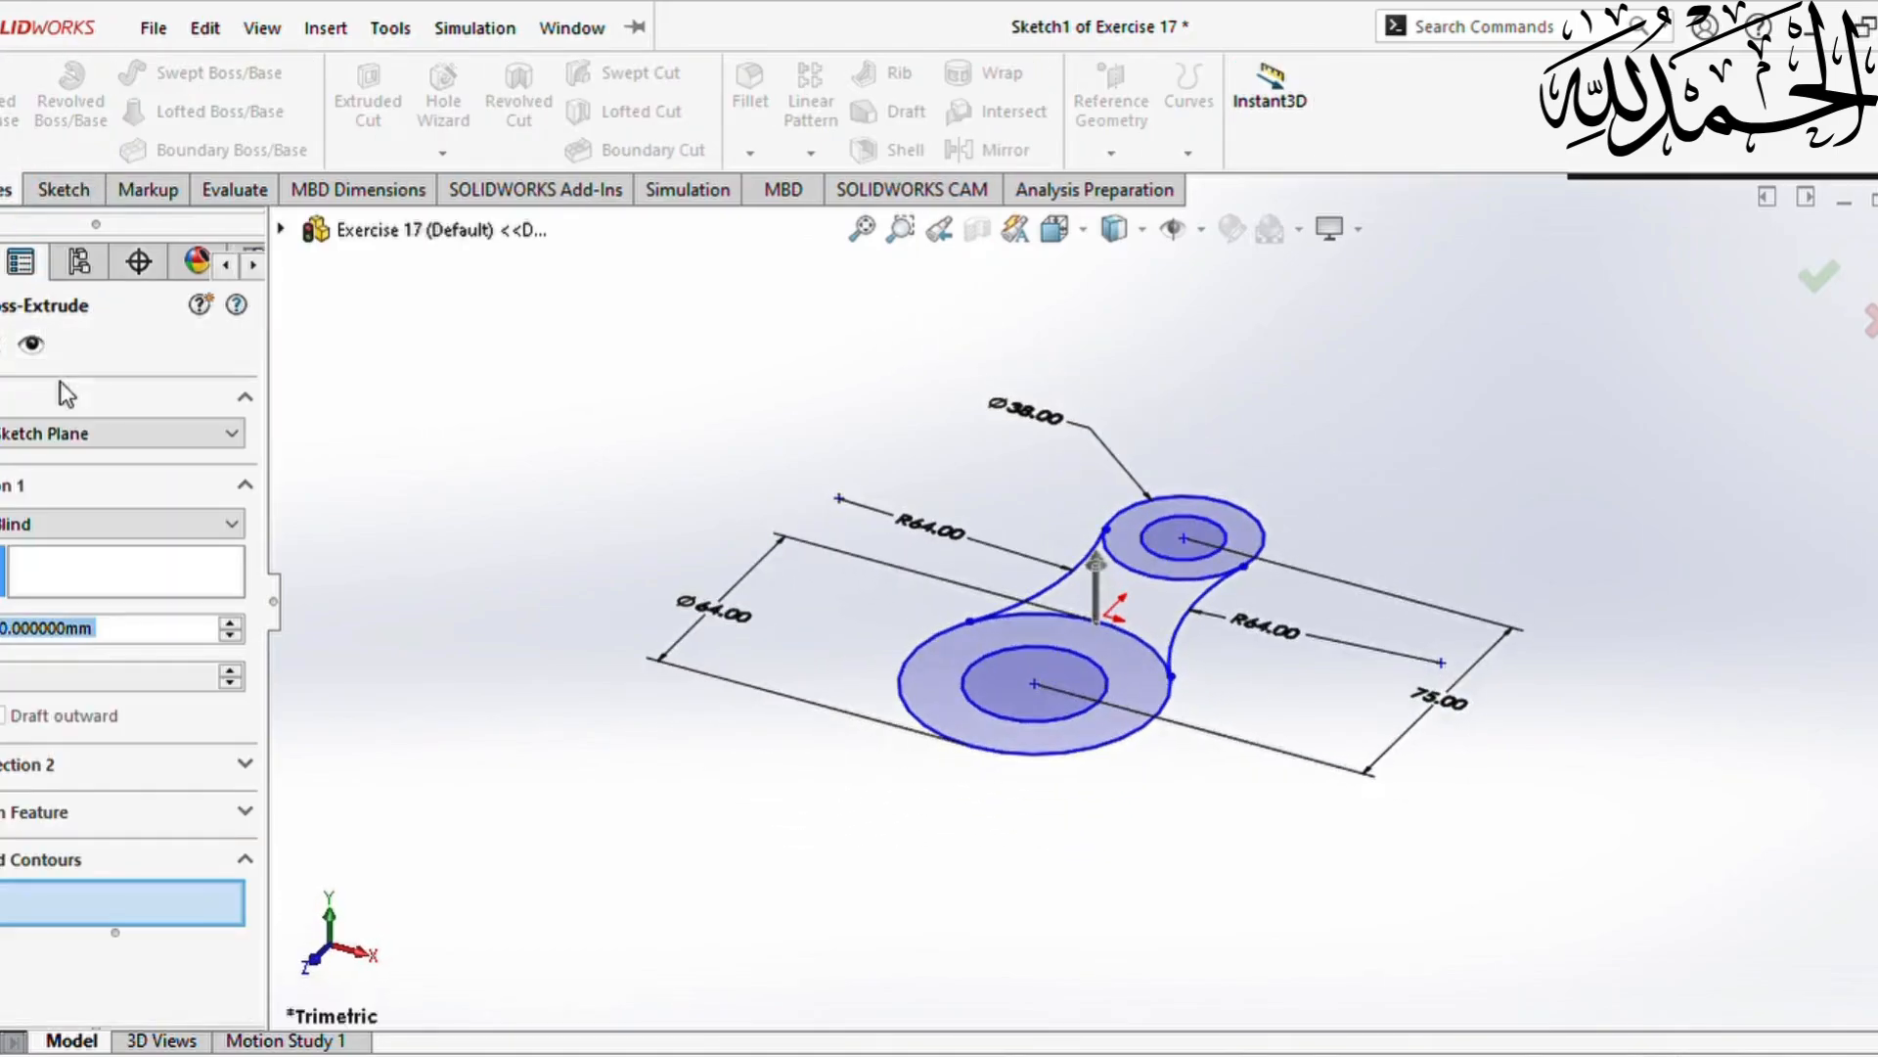
{"action": "left_click", "coordinate": [41, 533]}
{"action": "key", "text": "m"}
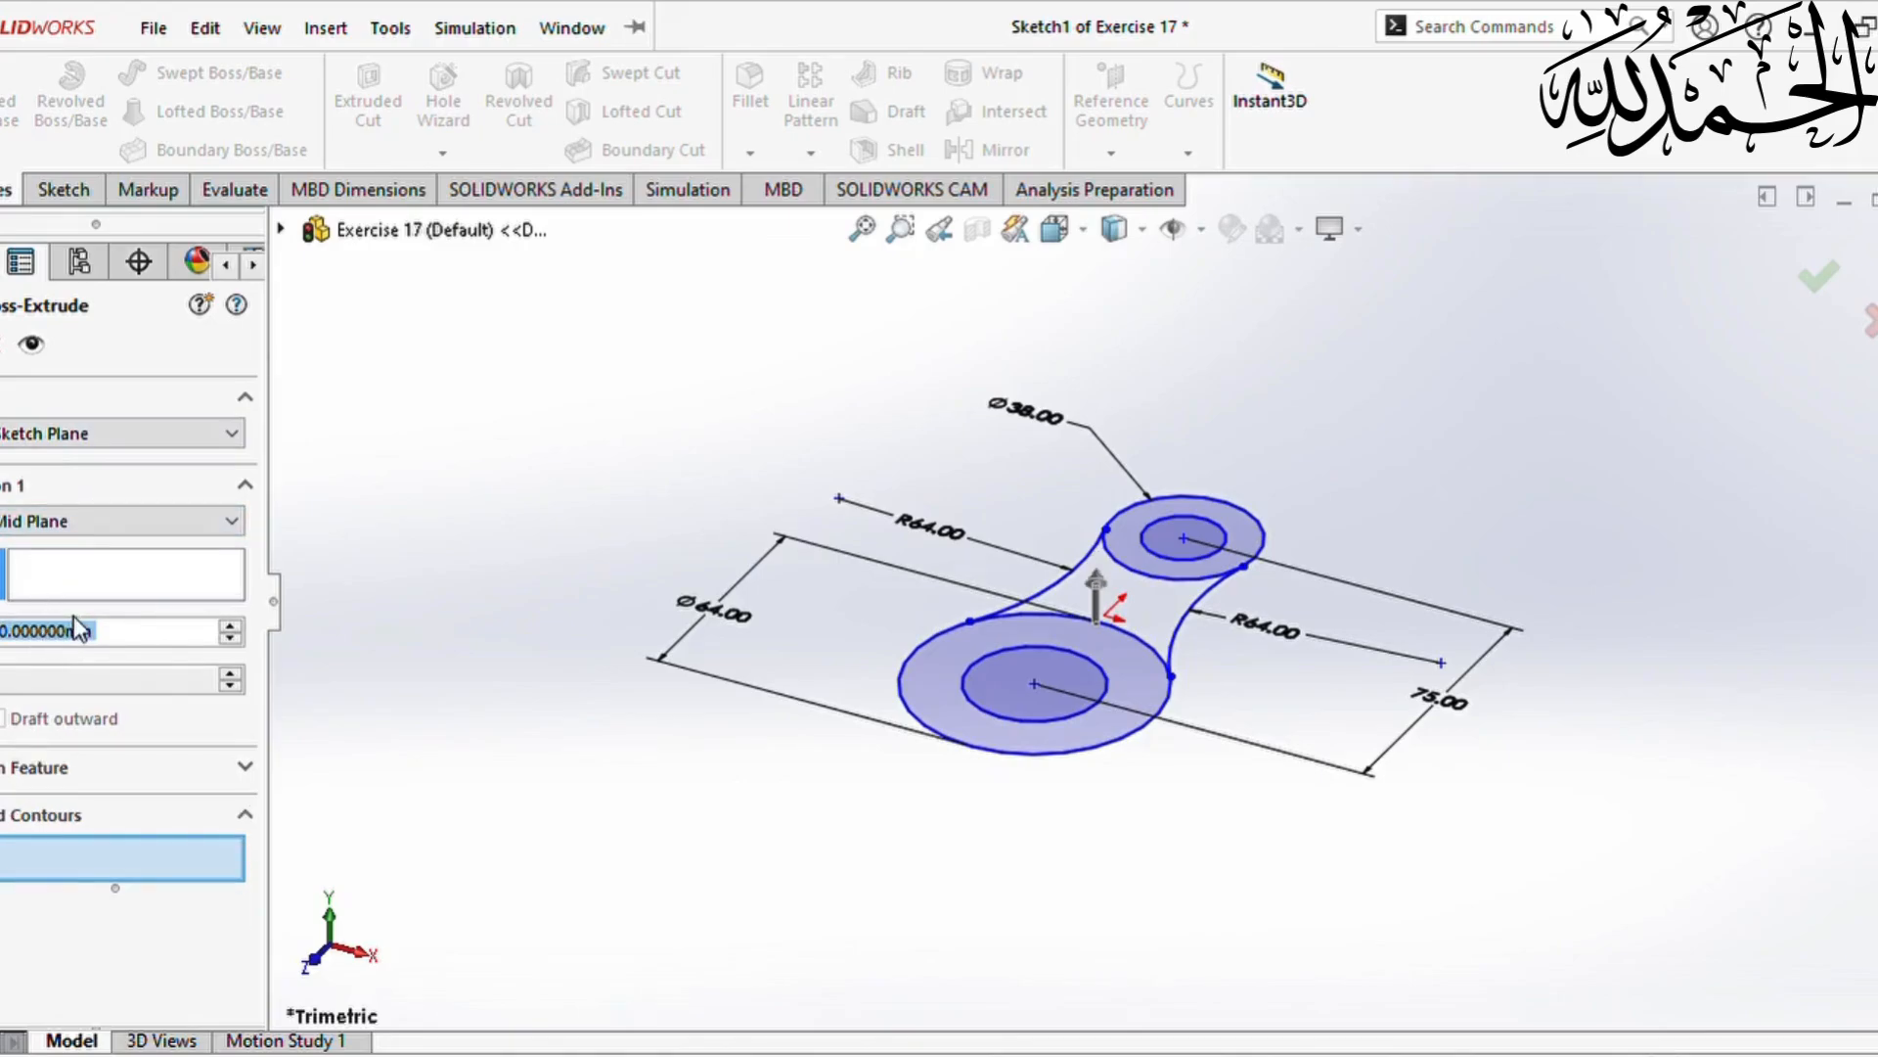
{"action": "left_click", "coordinate": [1118, 675]}
{"action": "left_click", "coordinate": [1159, 592]}
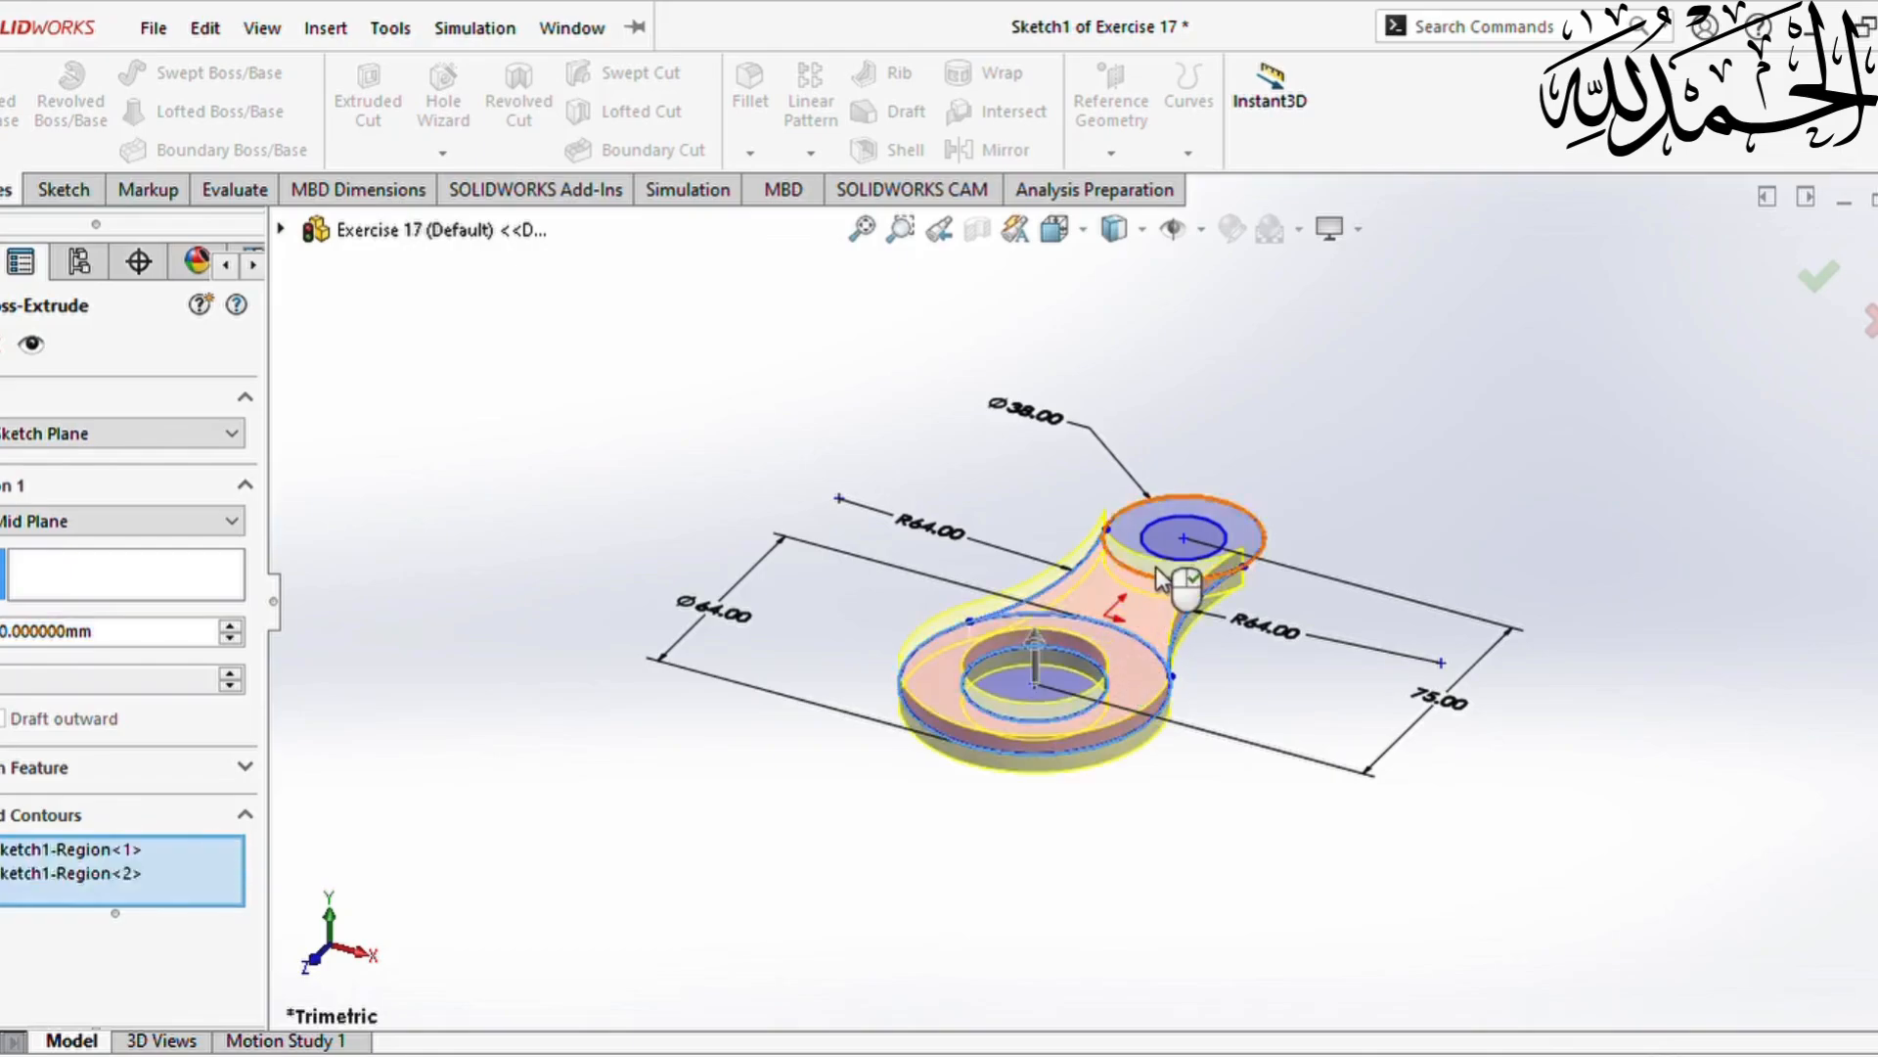
{"action": "left_click", "coordinate": [1214, 543]}
{"action": "mouse_move", "coordinate": [789, 496]}
{"action": "middle_mouse_down"}
{"action": "mouse_move", "coordinate": [682, 396]}
{"action": "mouse_move", "coordinate": [767, 432]}
{"action": "mouse_move", "coordinate": [780, 479]}
{"action": "mouse_move", "coordinate": [684, 532]}
{"action": "middle_mouse_up"}
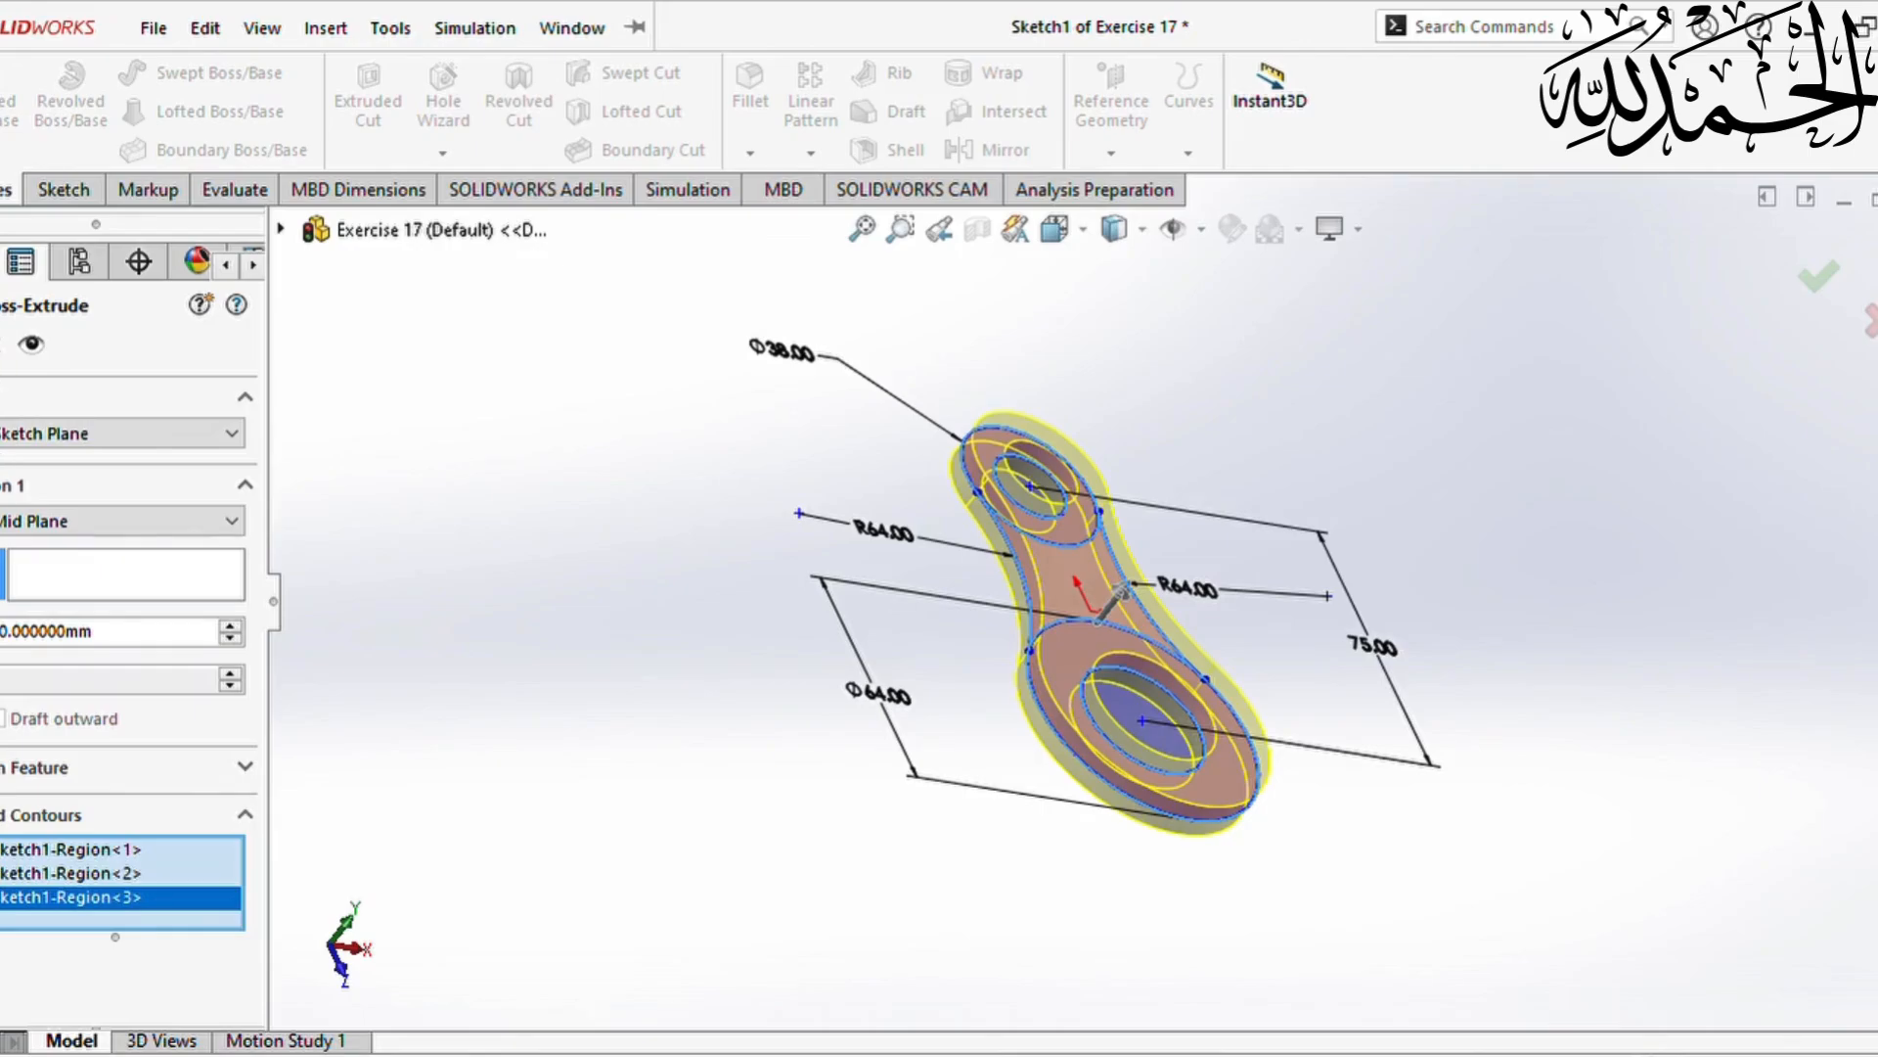
{"action": "key", "text": "Return"}
{"action": "mouse_move", "coordinate": [822, 499]}
{"action": "middle_mouse_down"}
{"action": "mouse_move", "coordinate": [675, 519]}
{"action": "mouse_move", "coordinate": [813, 746]}
{"action": "middle_mouse_up"}
{"action": "left_click", "coordinate": [1135, 591]}
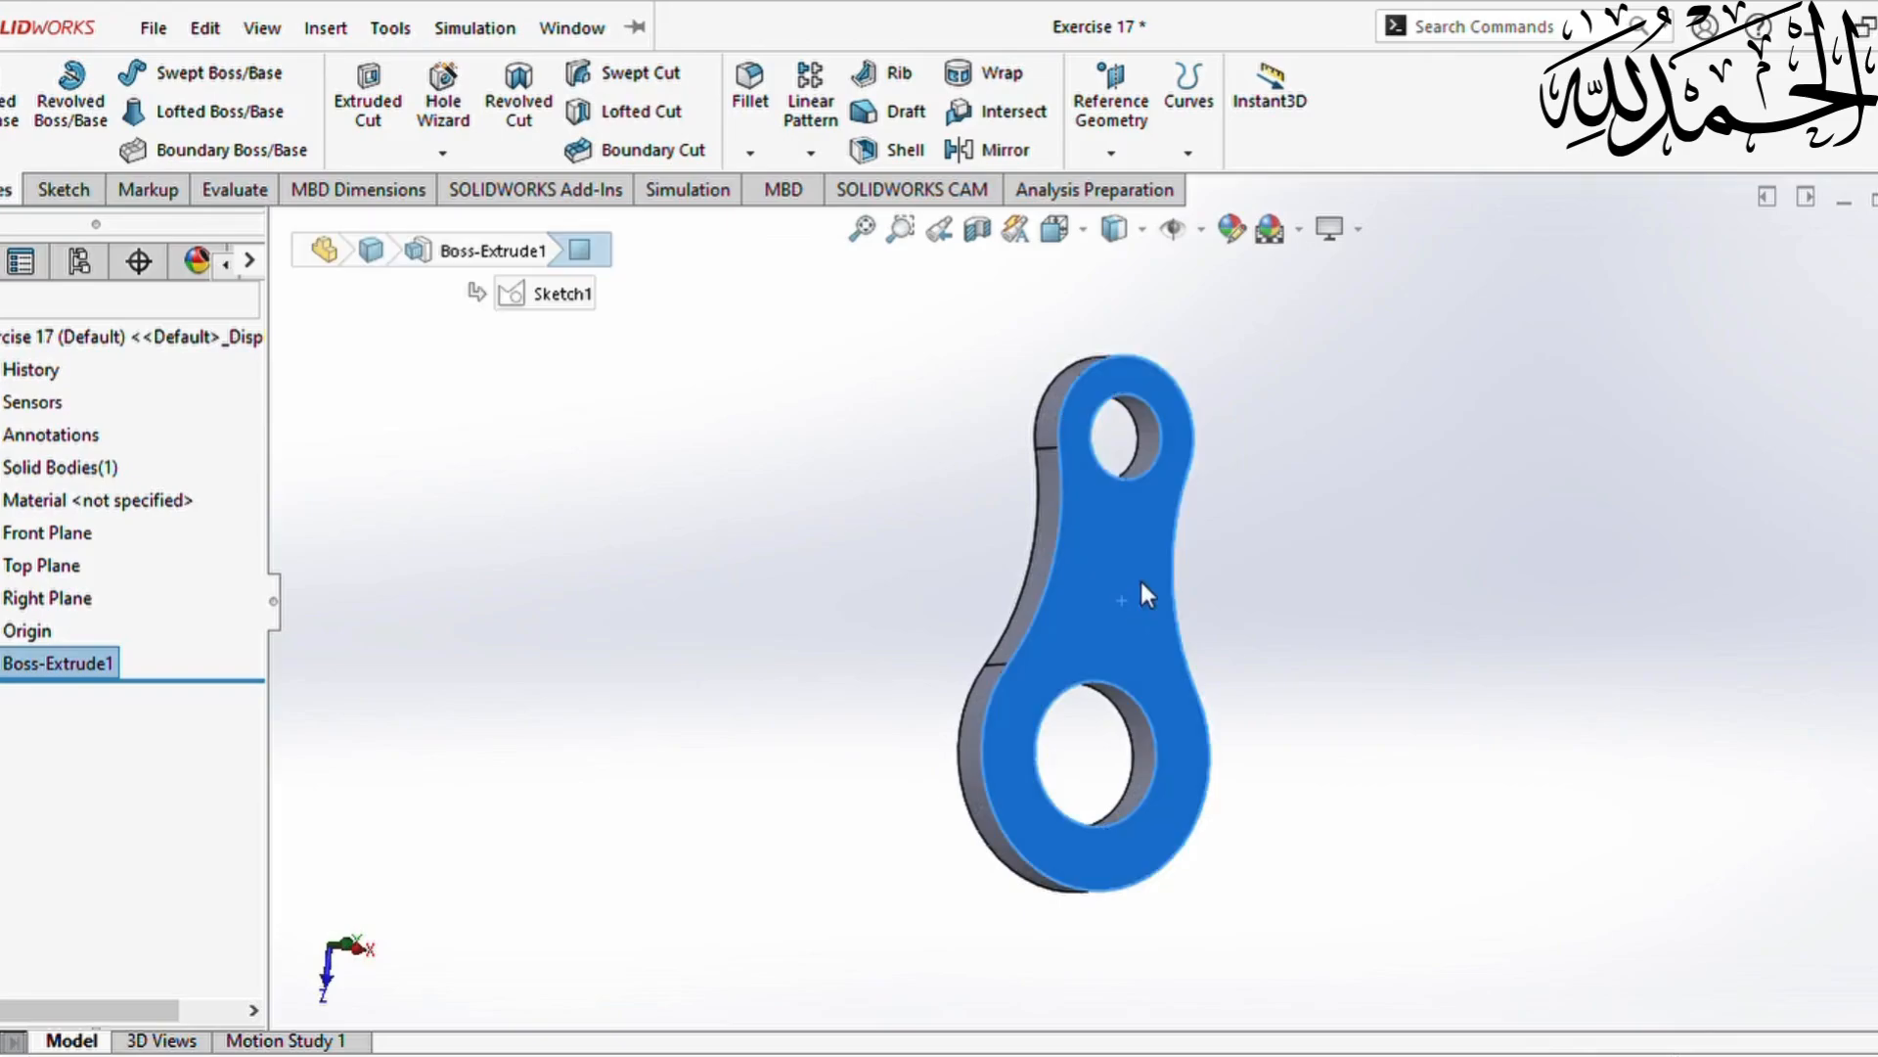
{"action": "left_click", "coordinate": [1259, 508]}
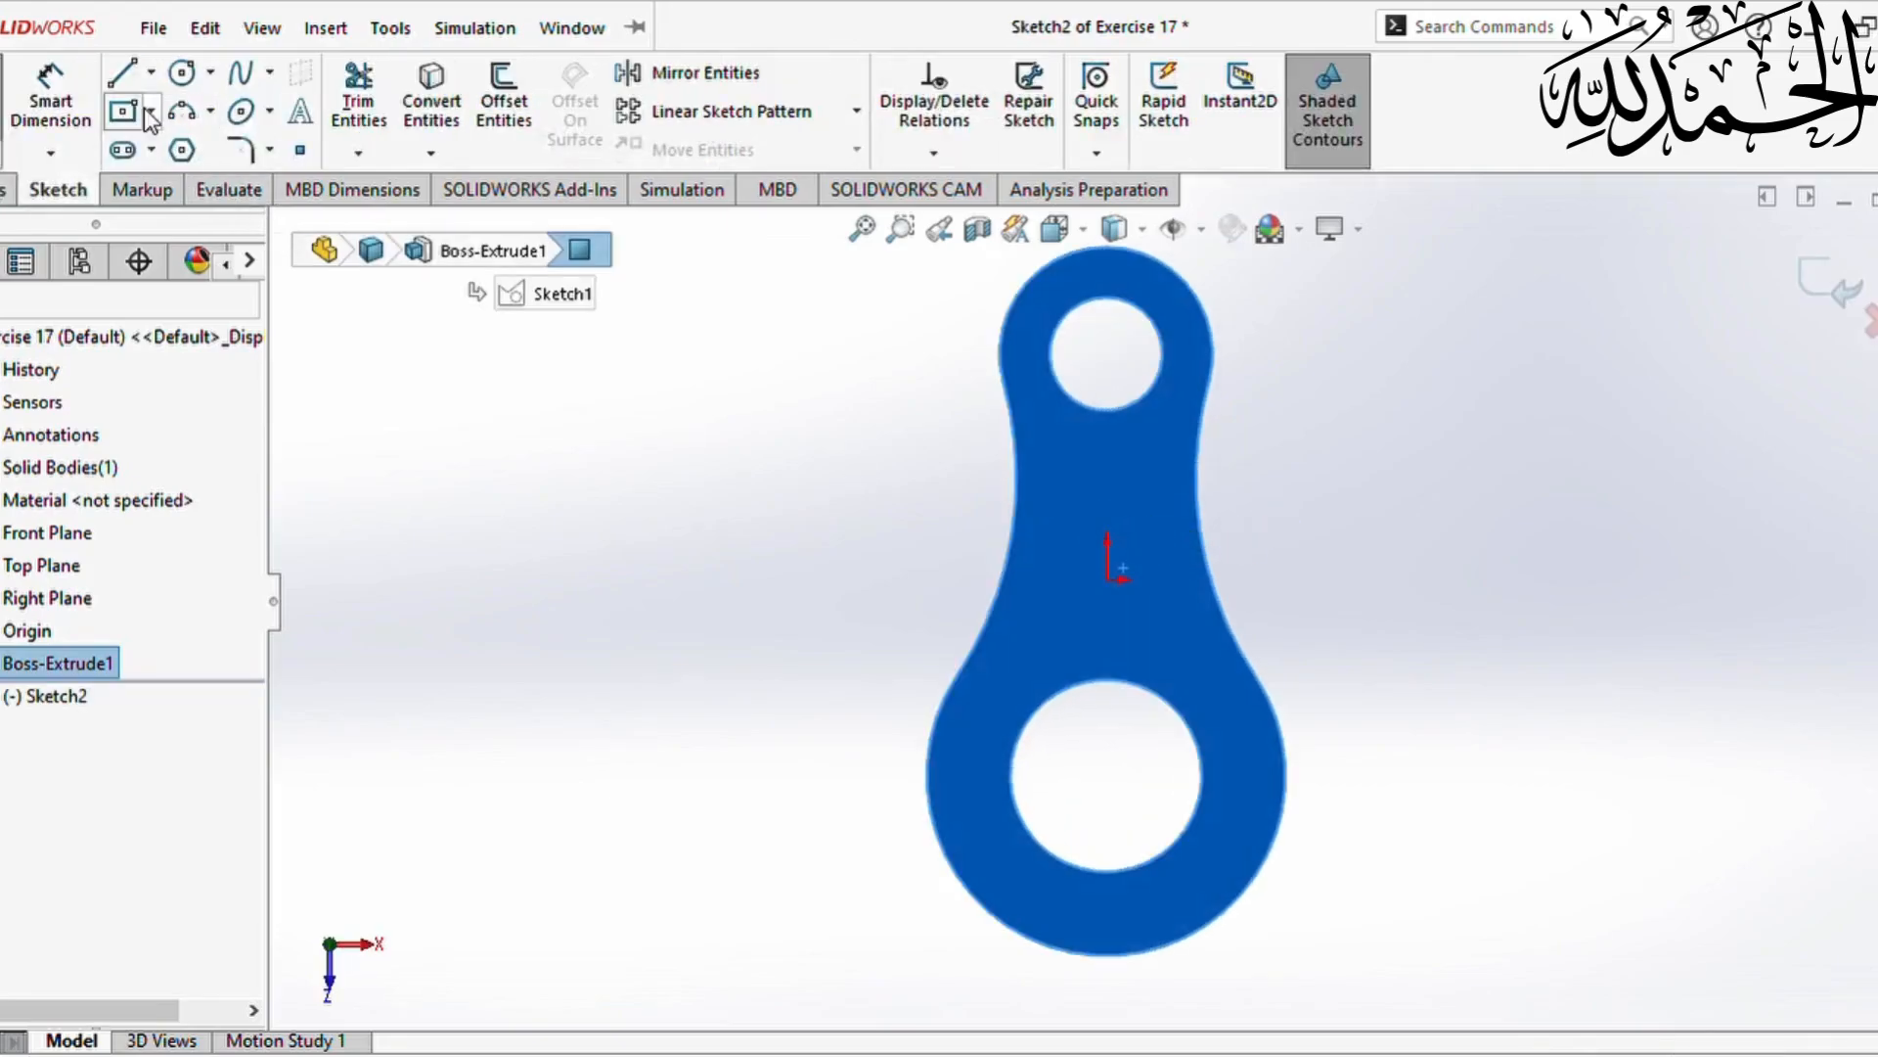
{"action": "left_click", "coordinate": [182, 72]}
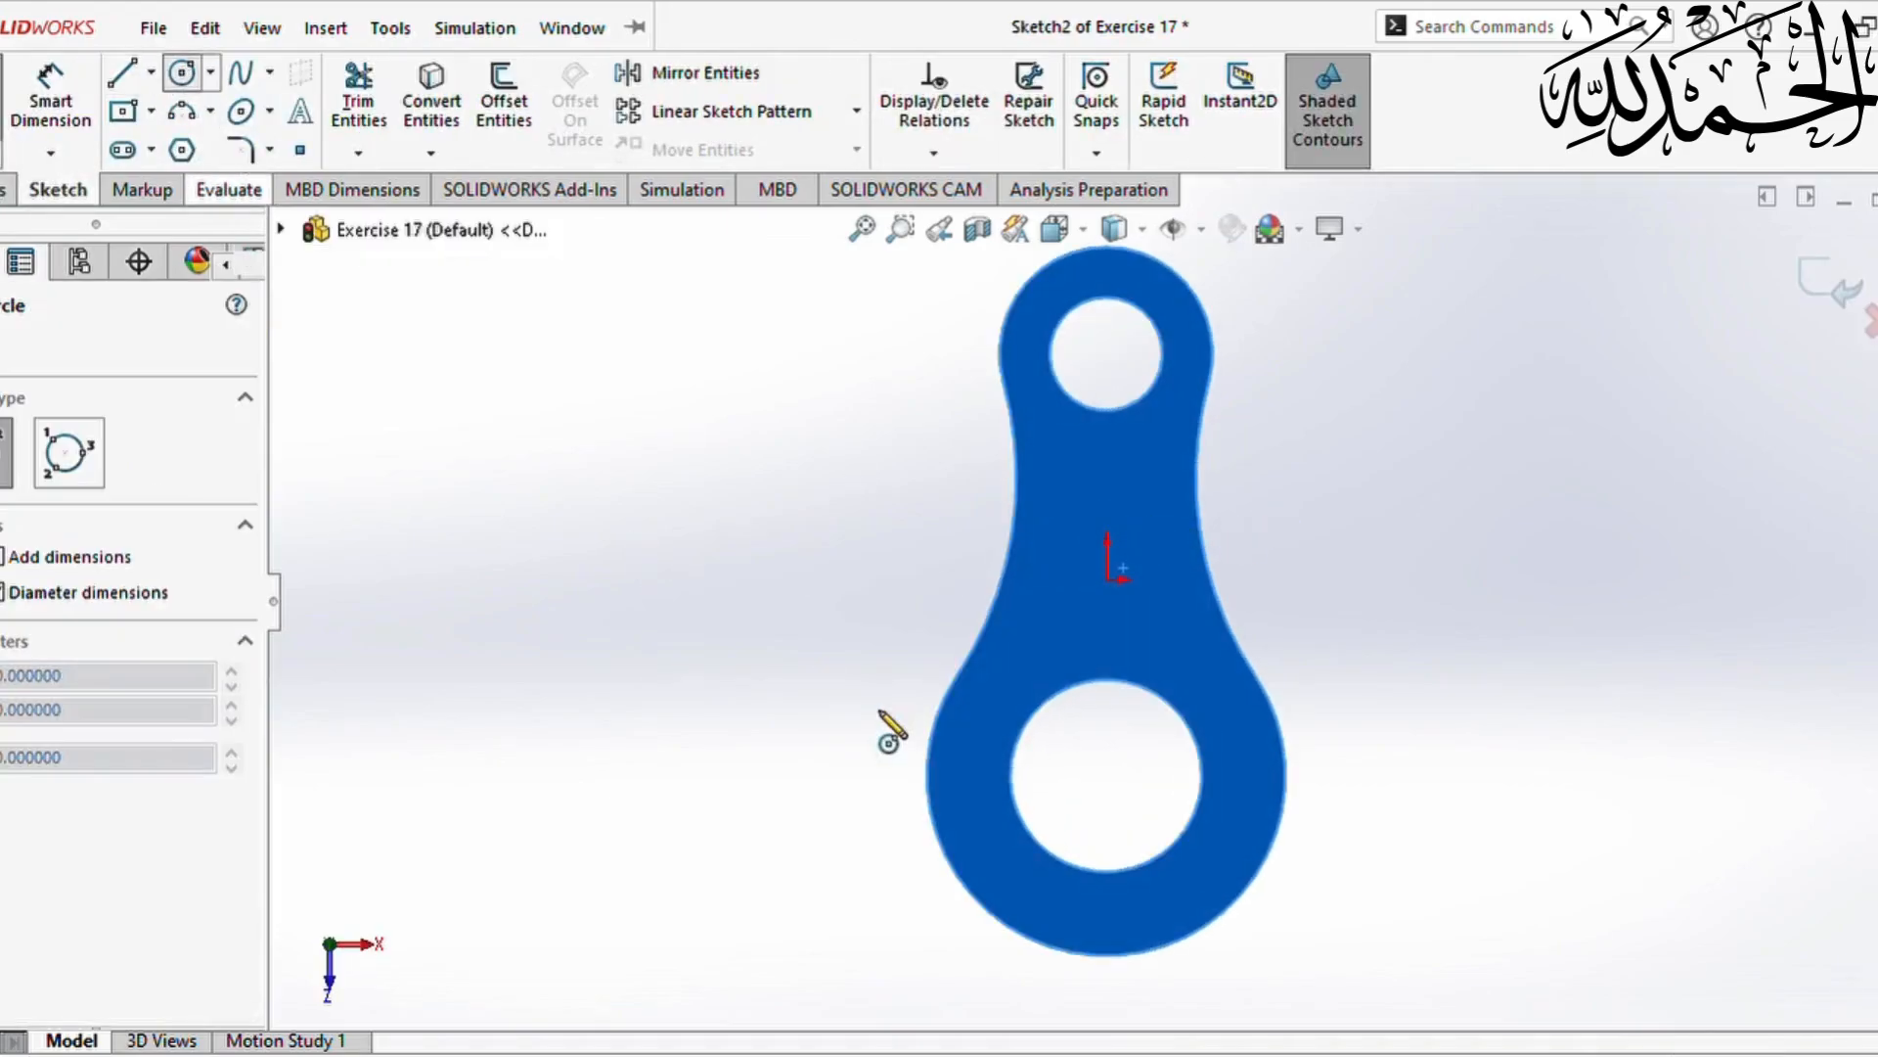
{"action": "left_click", "coordinate": [1107, 776]}
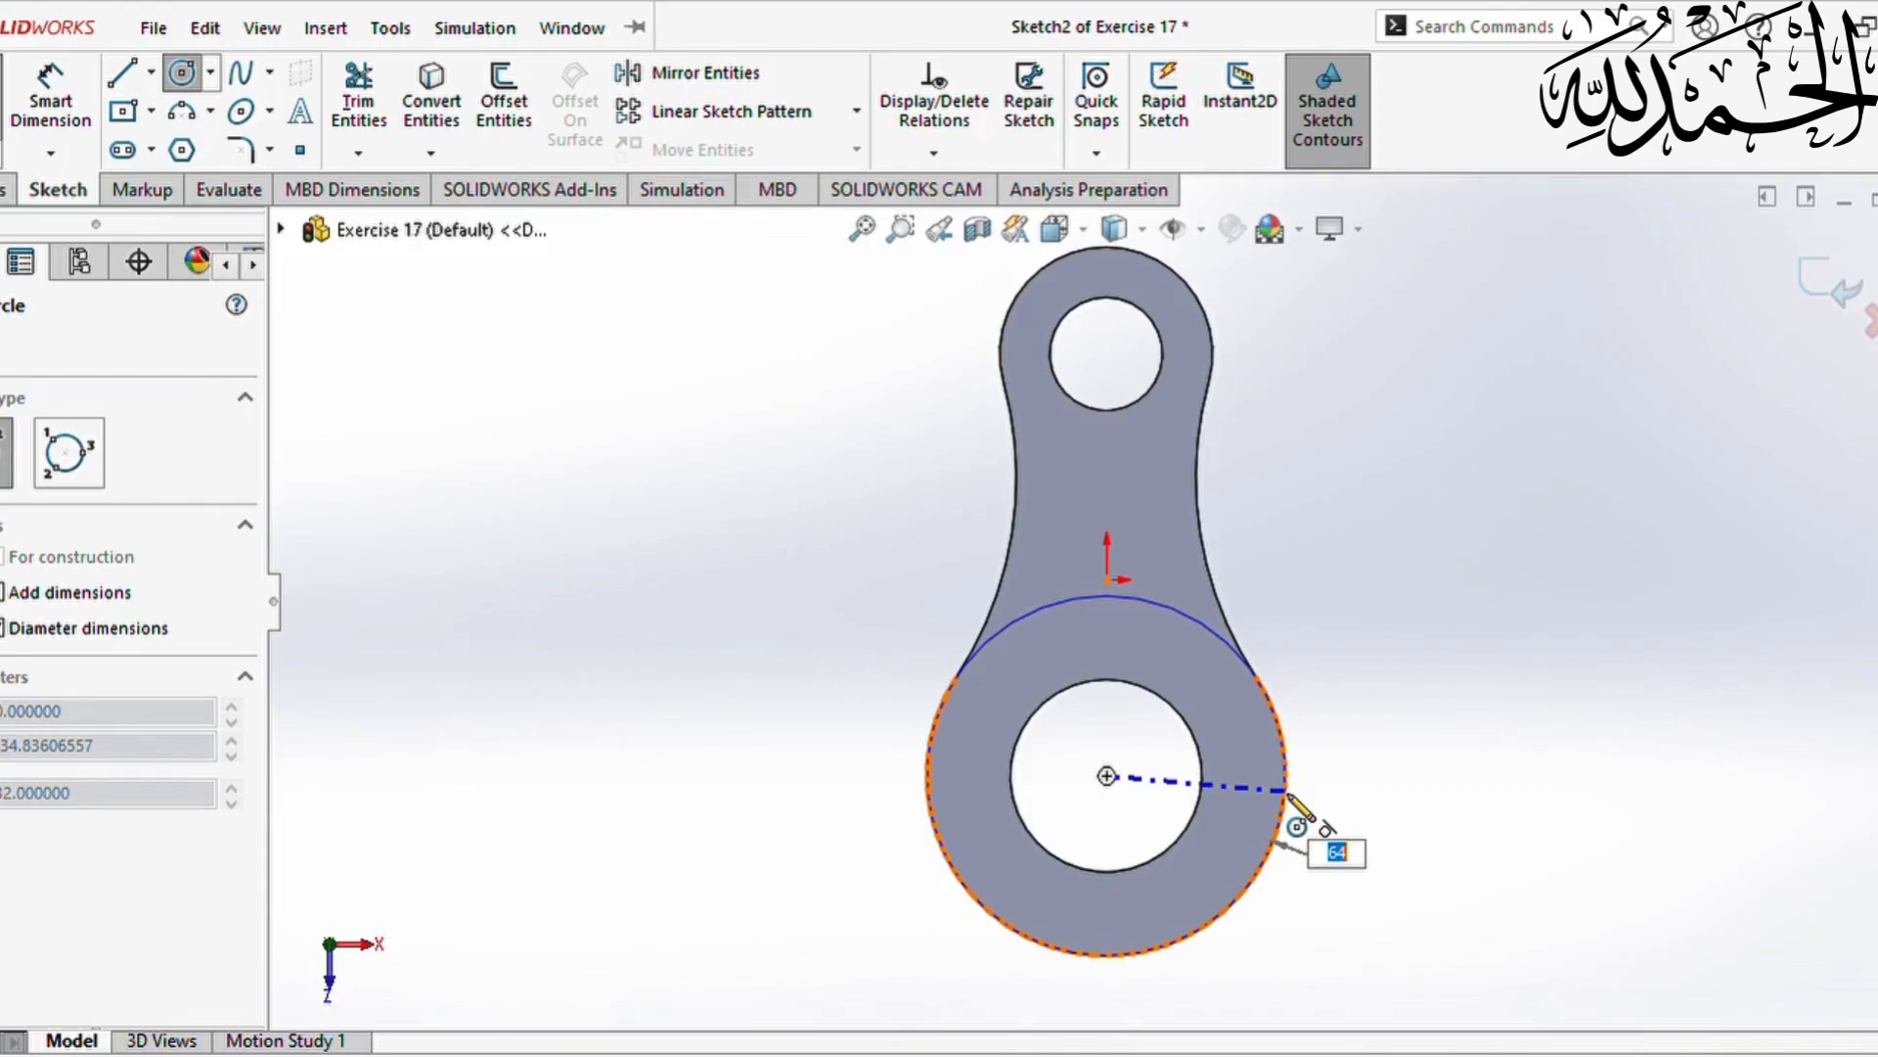
{"action": "key", "text": "Escape"}
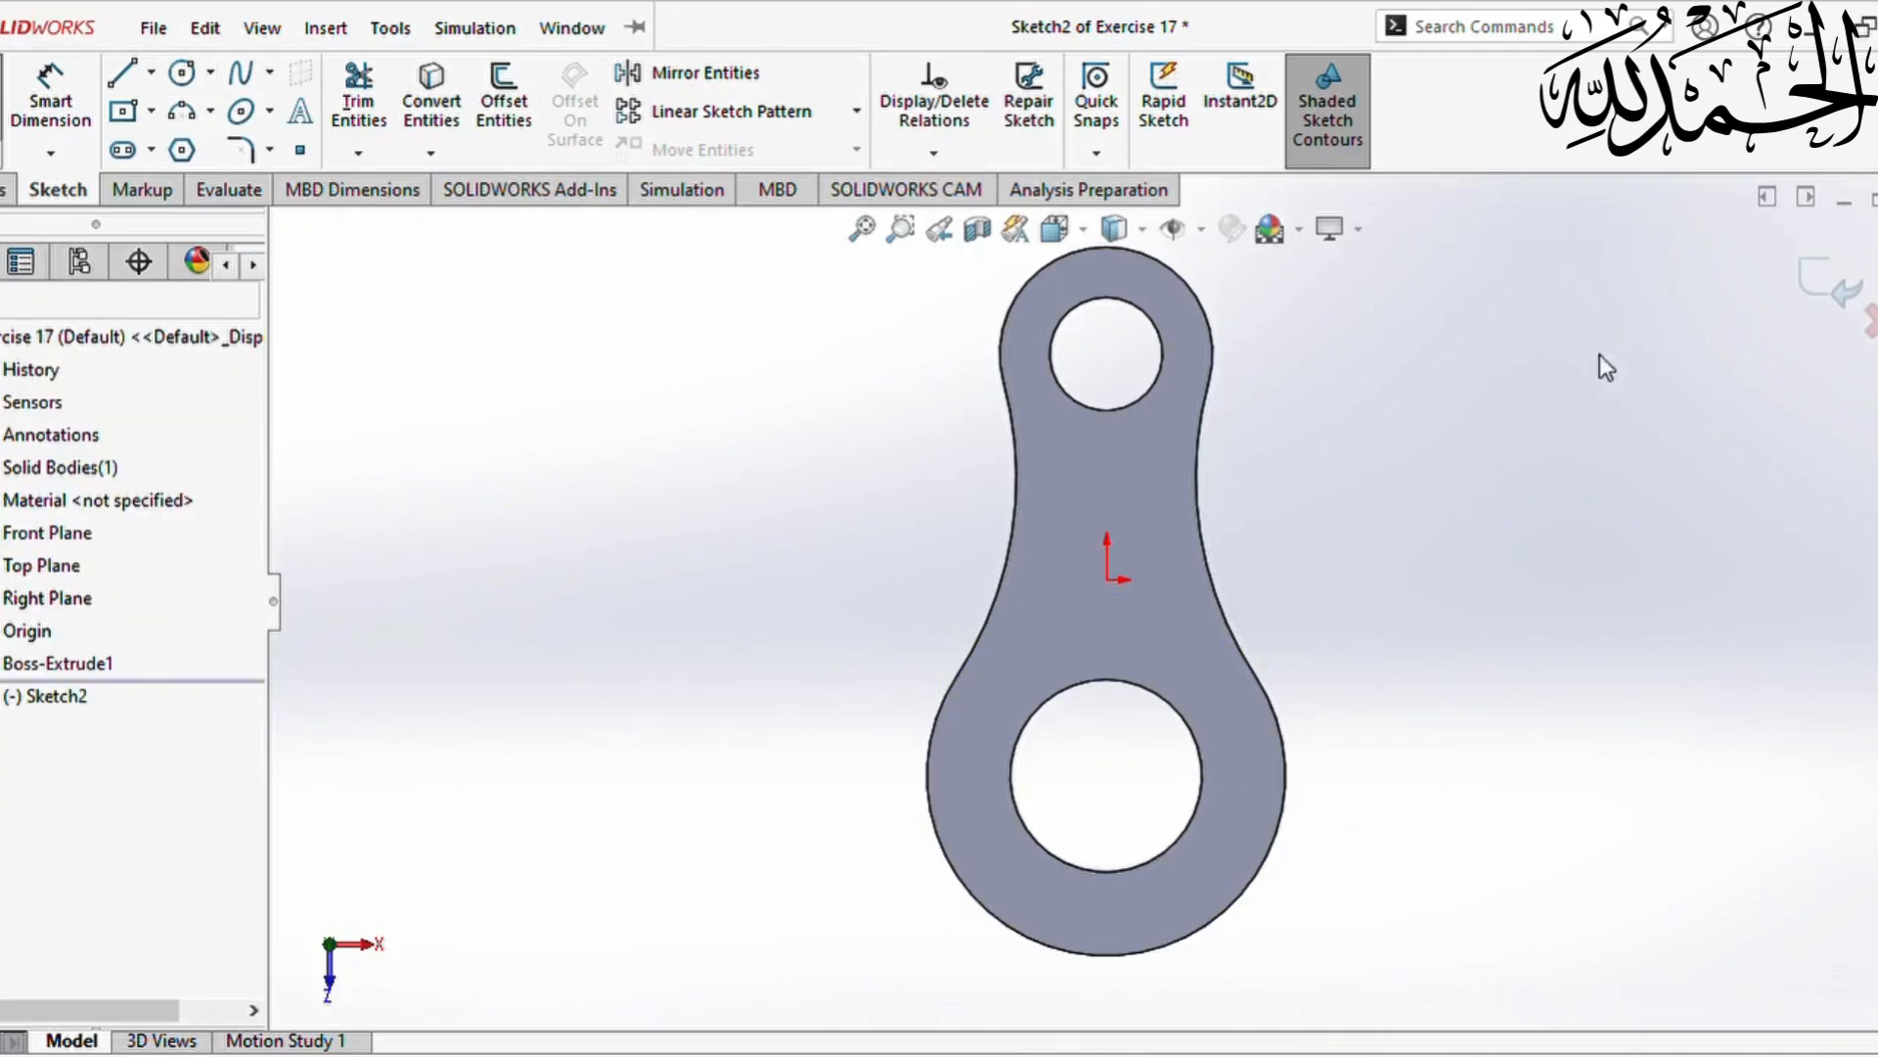
{"action": "left_click", "coordinate": [1810, 279]}
Step: Start a new sketch on the Top Plane
{"action": "mouse_move", "coordinate": [643, 554]}
{"action": "middle_mouse_down"}
{"action": "mouse_move", "coordinate": [557, 545]}
{"action": "mouse_move", "coordinate": [630, 548]}
{"action": "middle_mouse_up"}
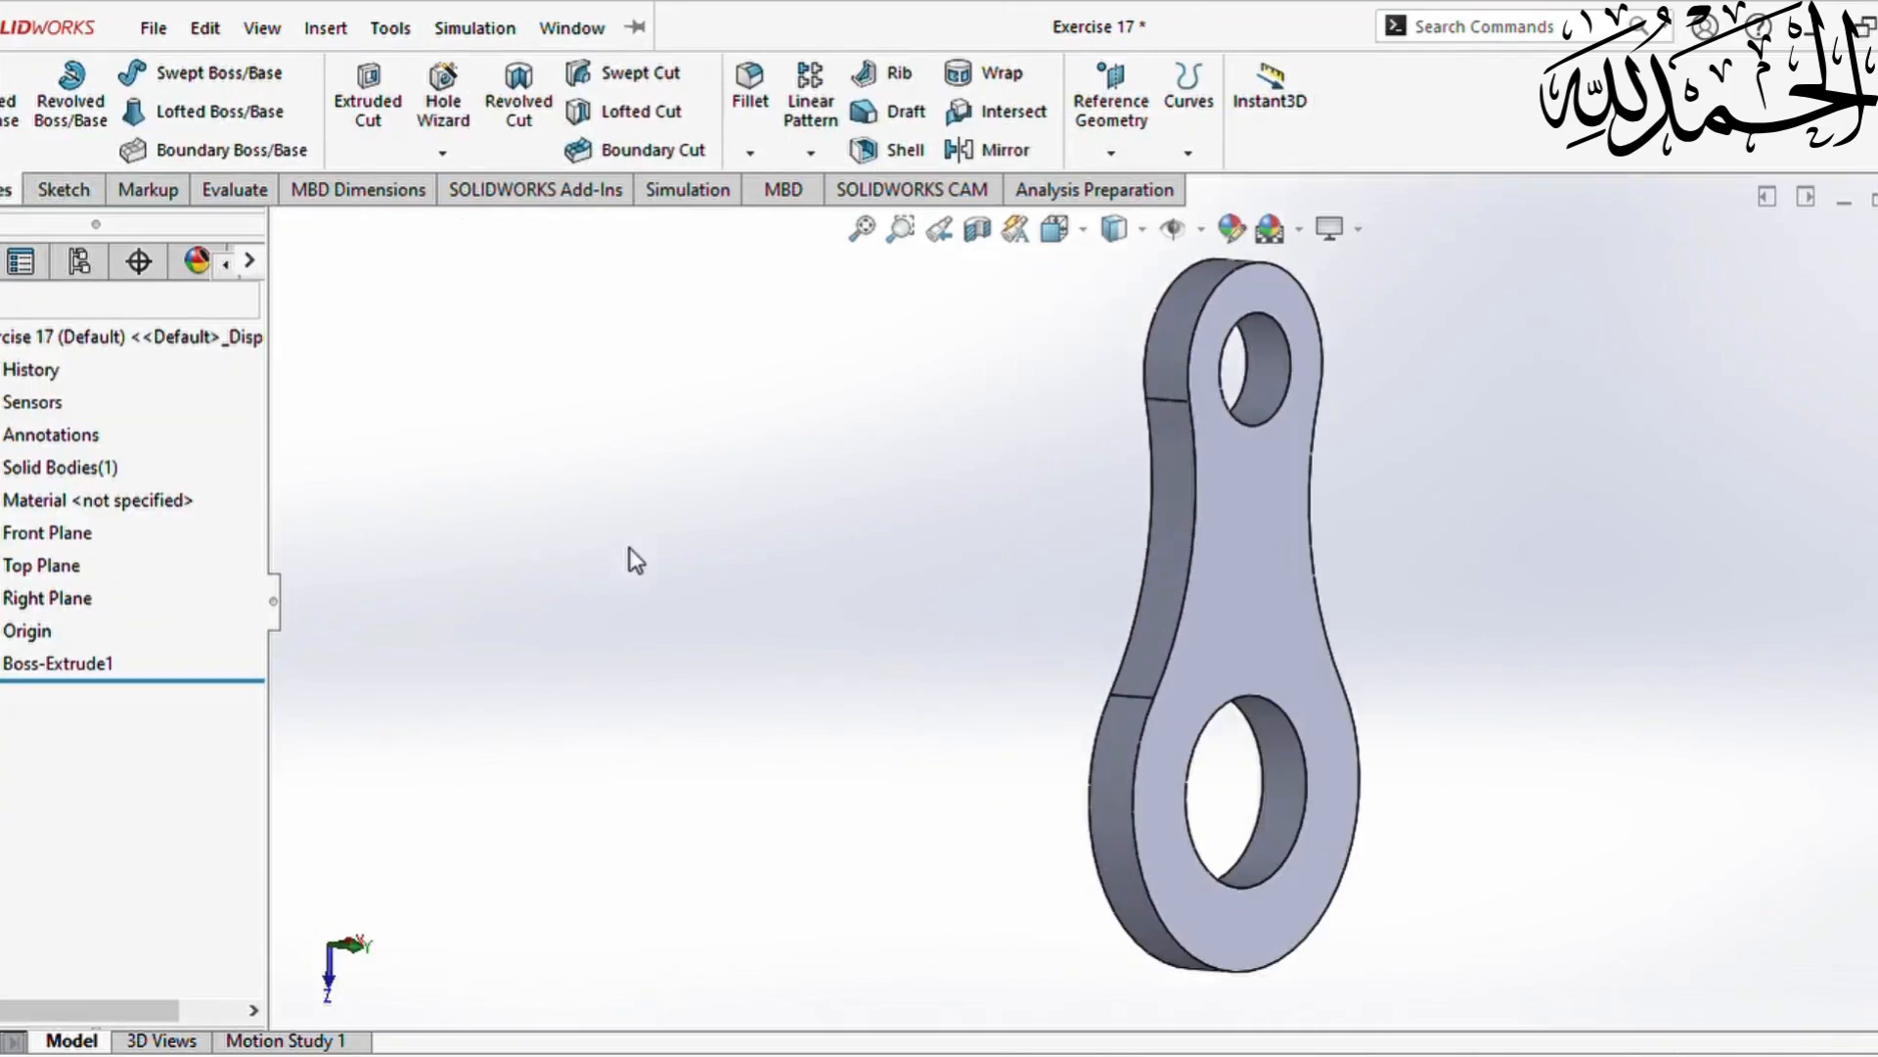
{"action": "left_click", "coordinate": [38, 548]}
{"action": "middle_click_drag", "start_coordinate": [782, 568], "coordinate": [837, 576]}
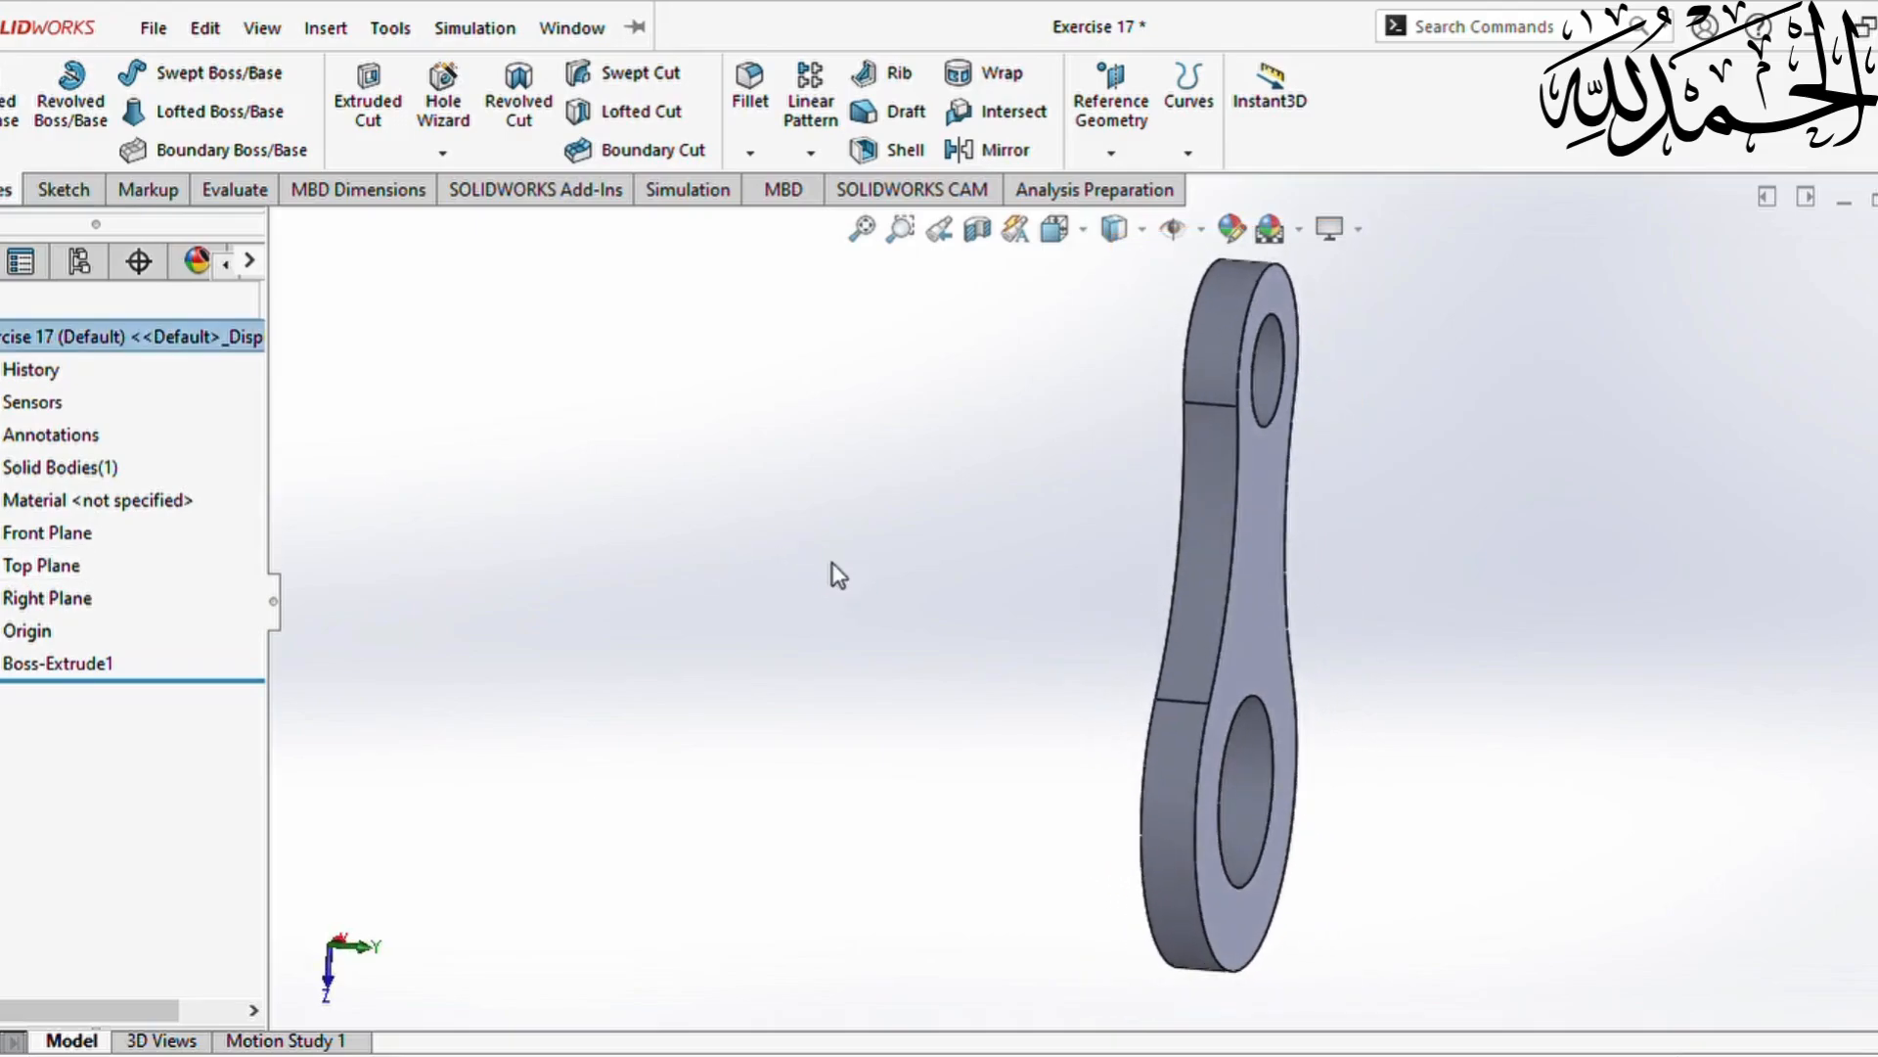
{"action": "left_click", "coordinate": [51, 569]}
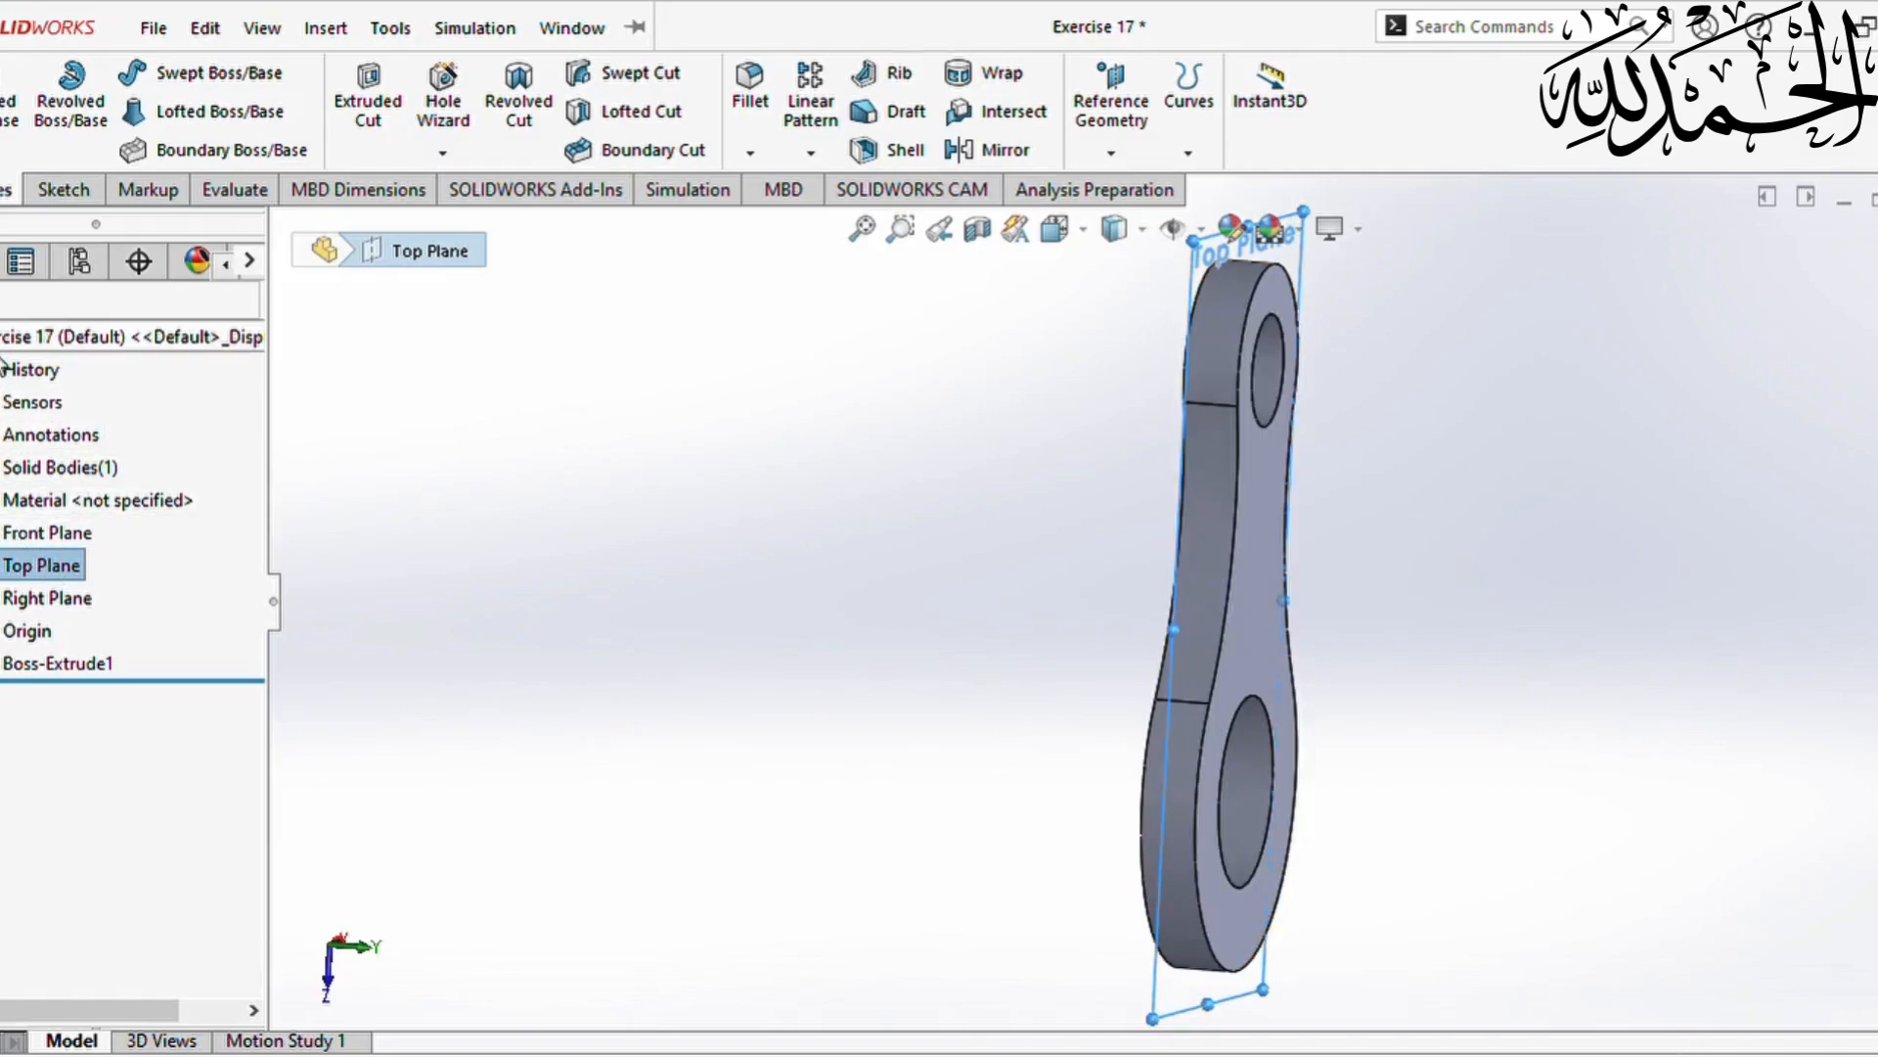
{"action": "left_click", "coordinate": [51, 568]}
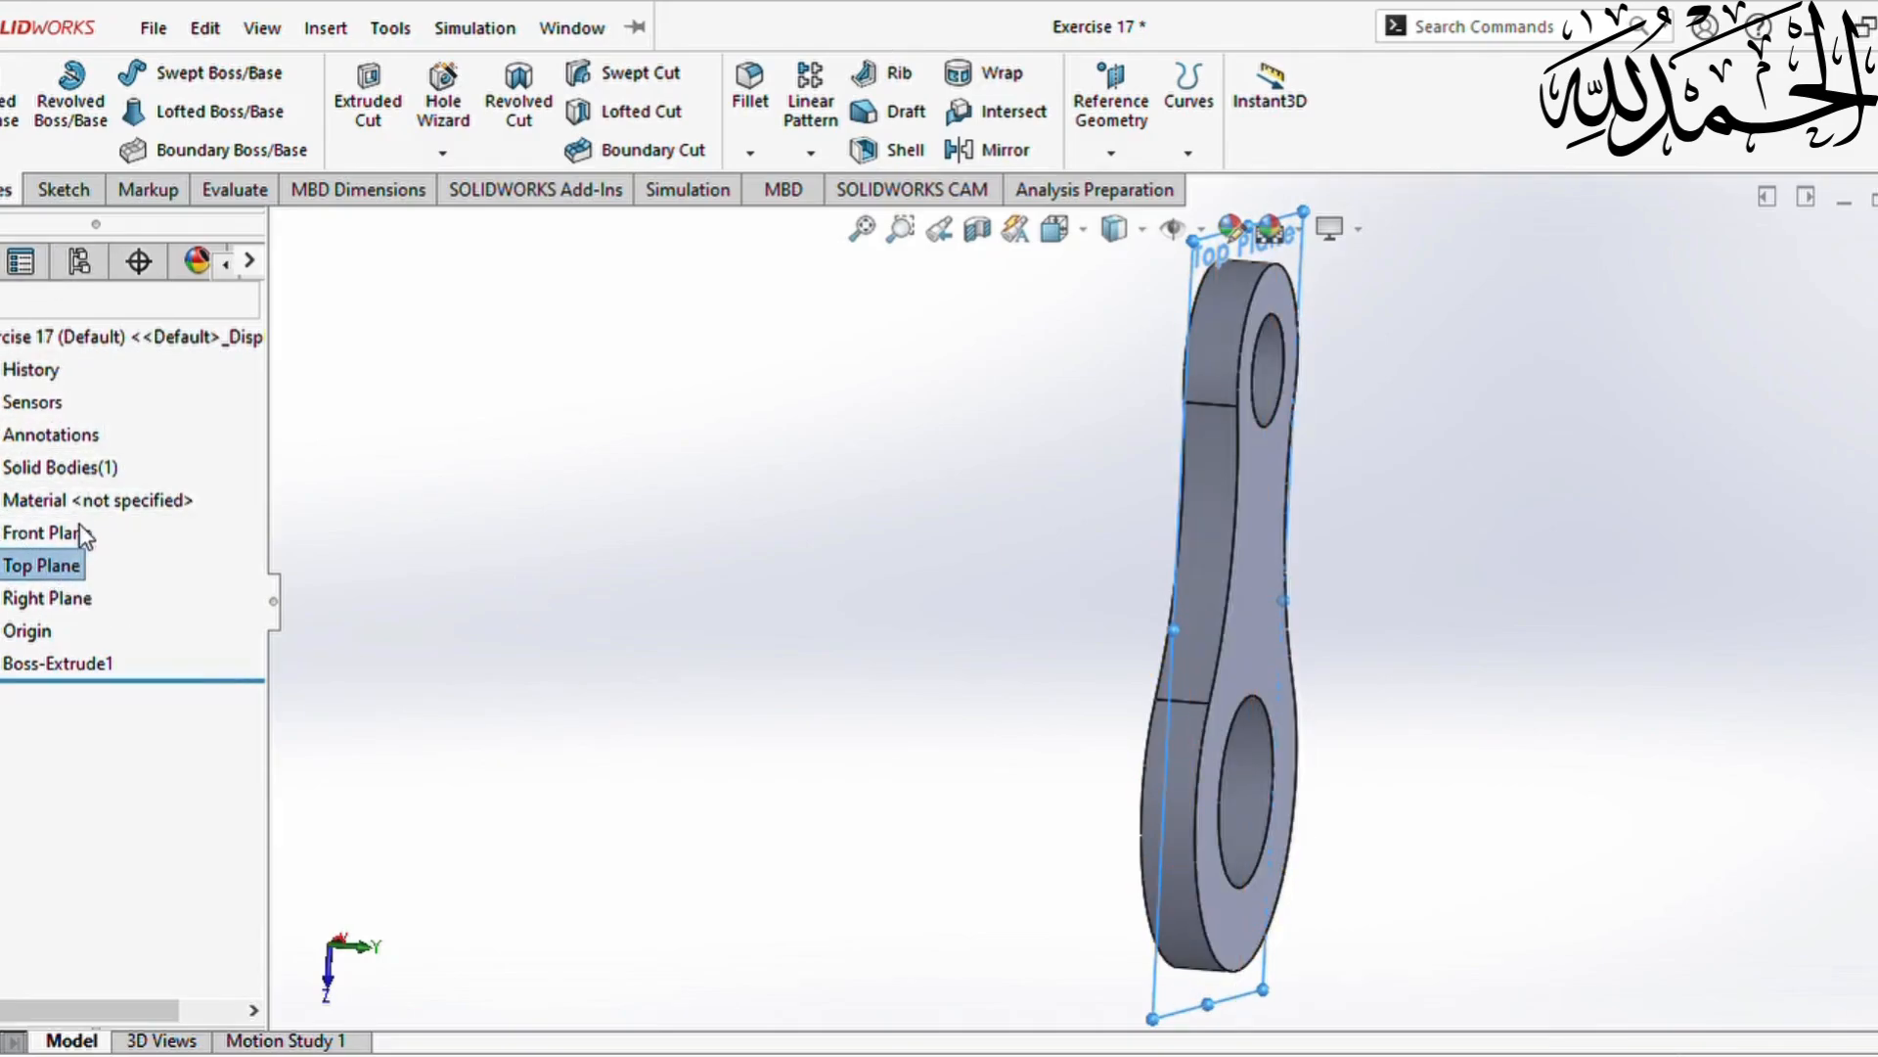
{"action": "left_click", "coordinate": [79, 528]}
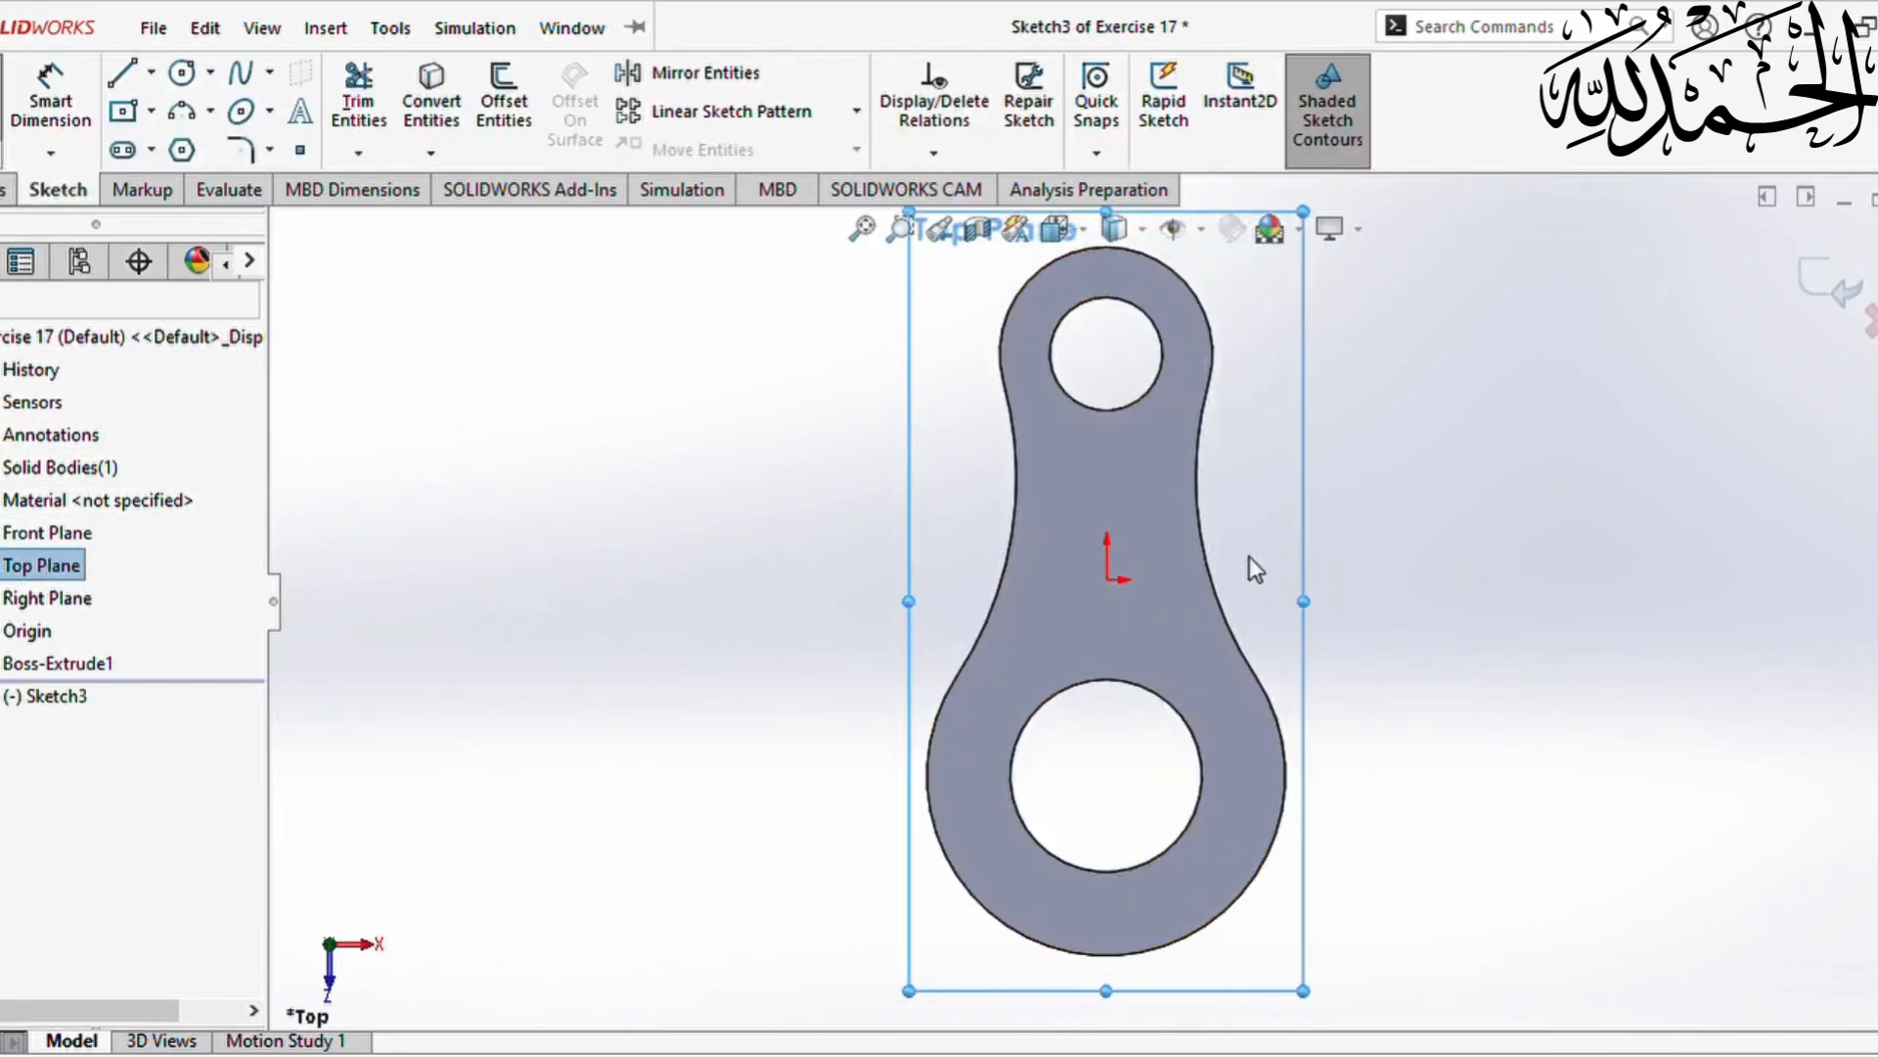
Step: Draw circles over the lower 64 mm and upper 38 mm outer edges, centred on the holes, and convert both hole edges into the sketch
{"action": "left_click", "coordinate": [182, 71]}
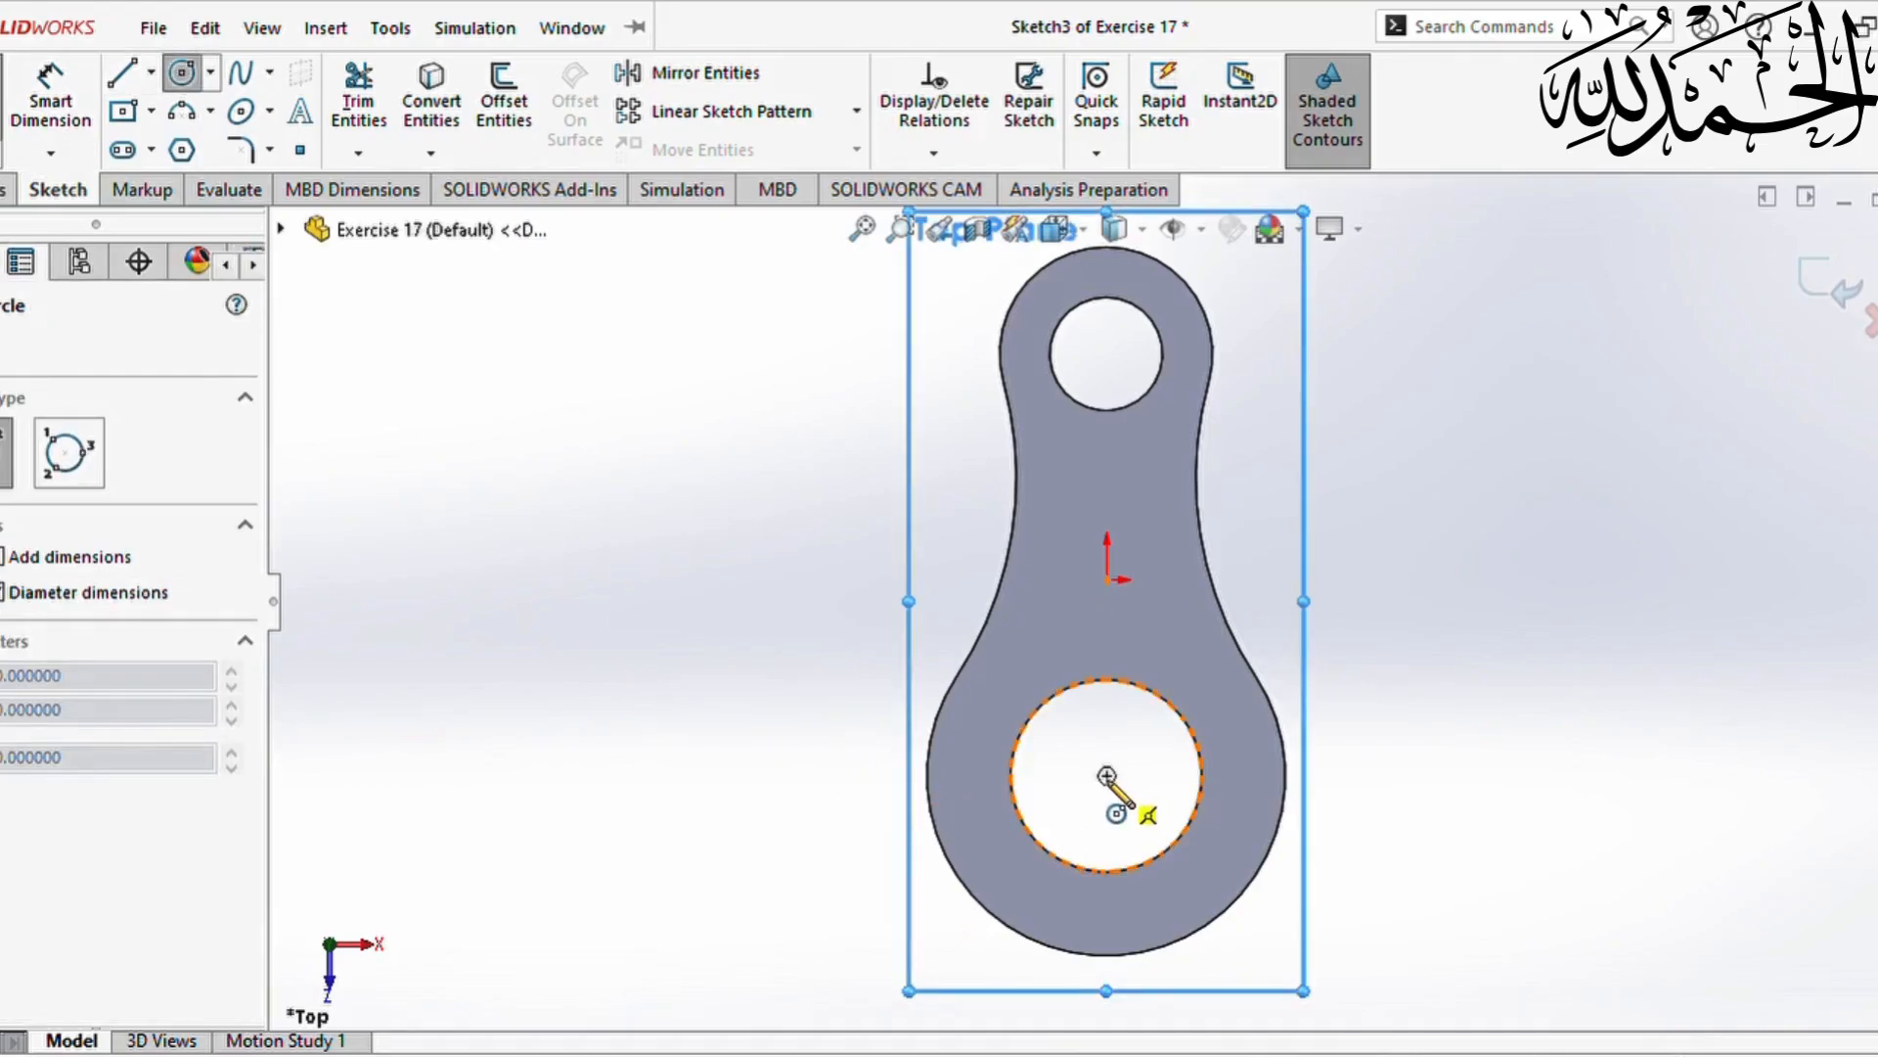
{"action": "left_click", "coordinate": [1106, 776]}
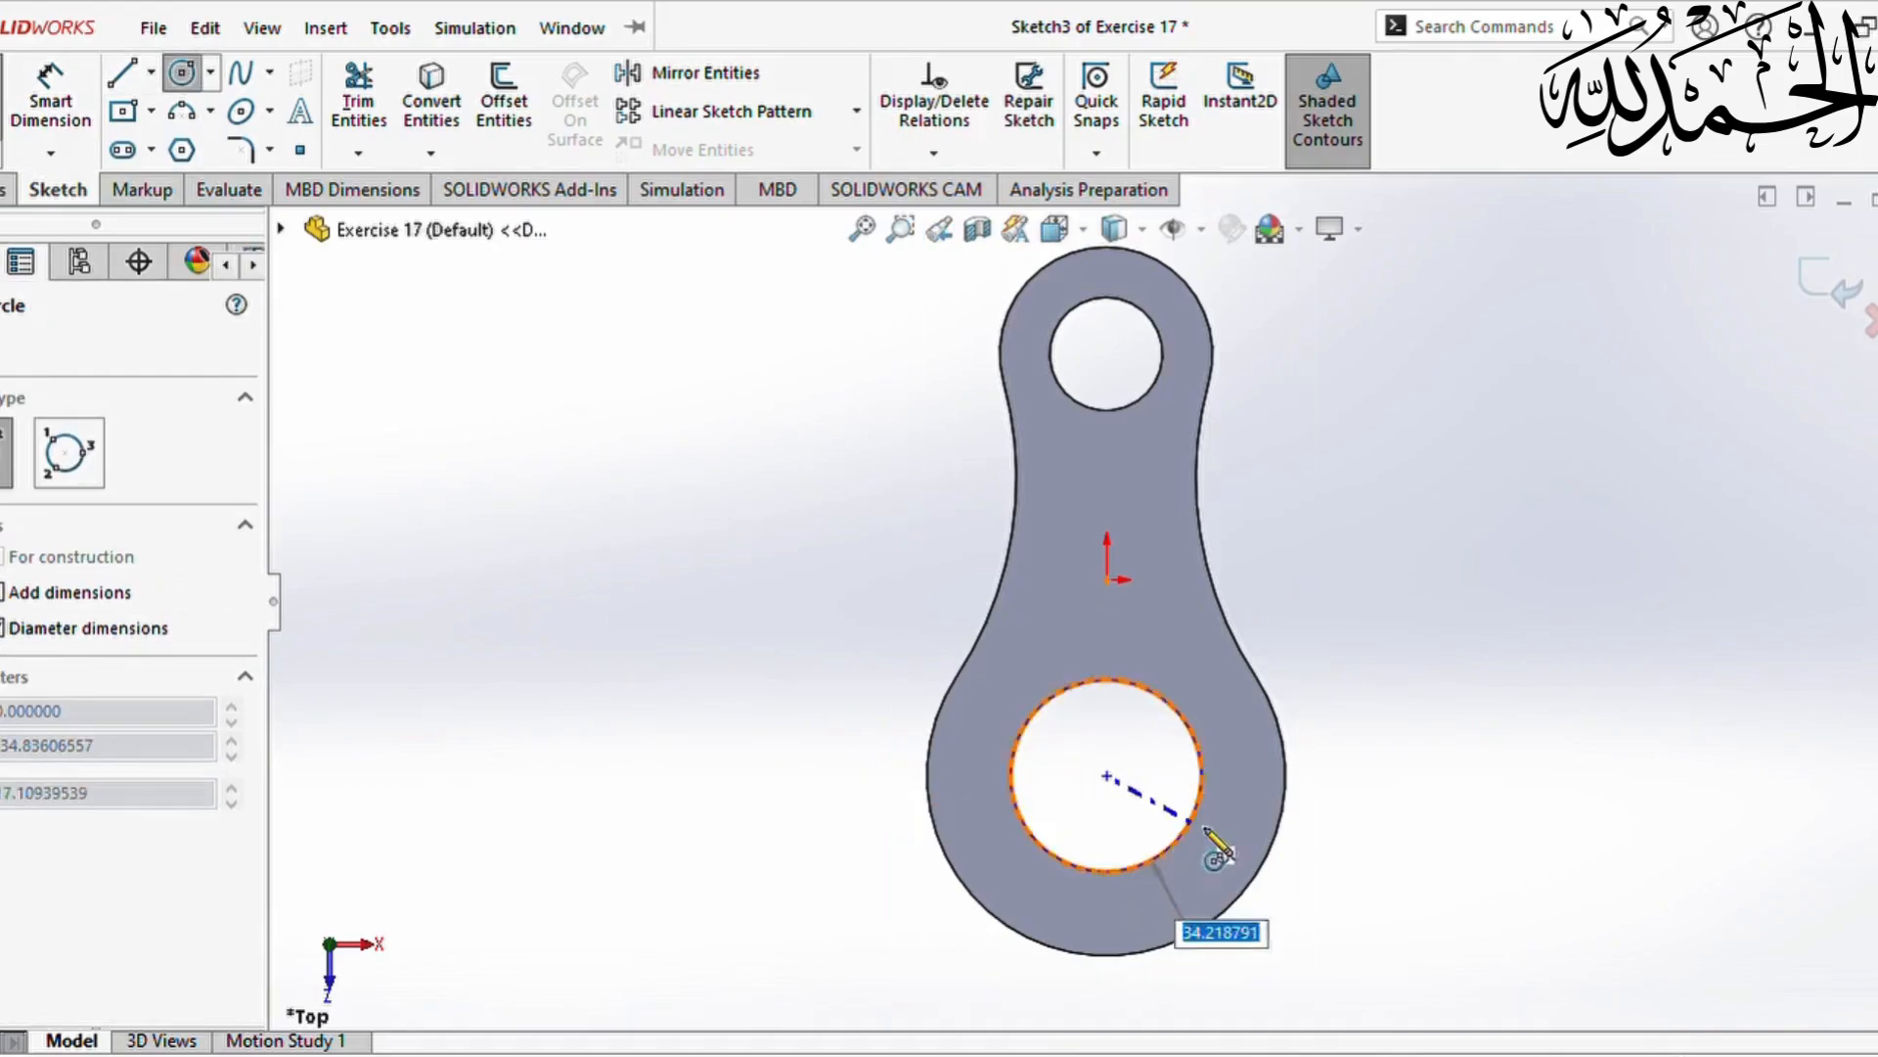
{"action": "left_click", "coordinate": [1270, 864]}
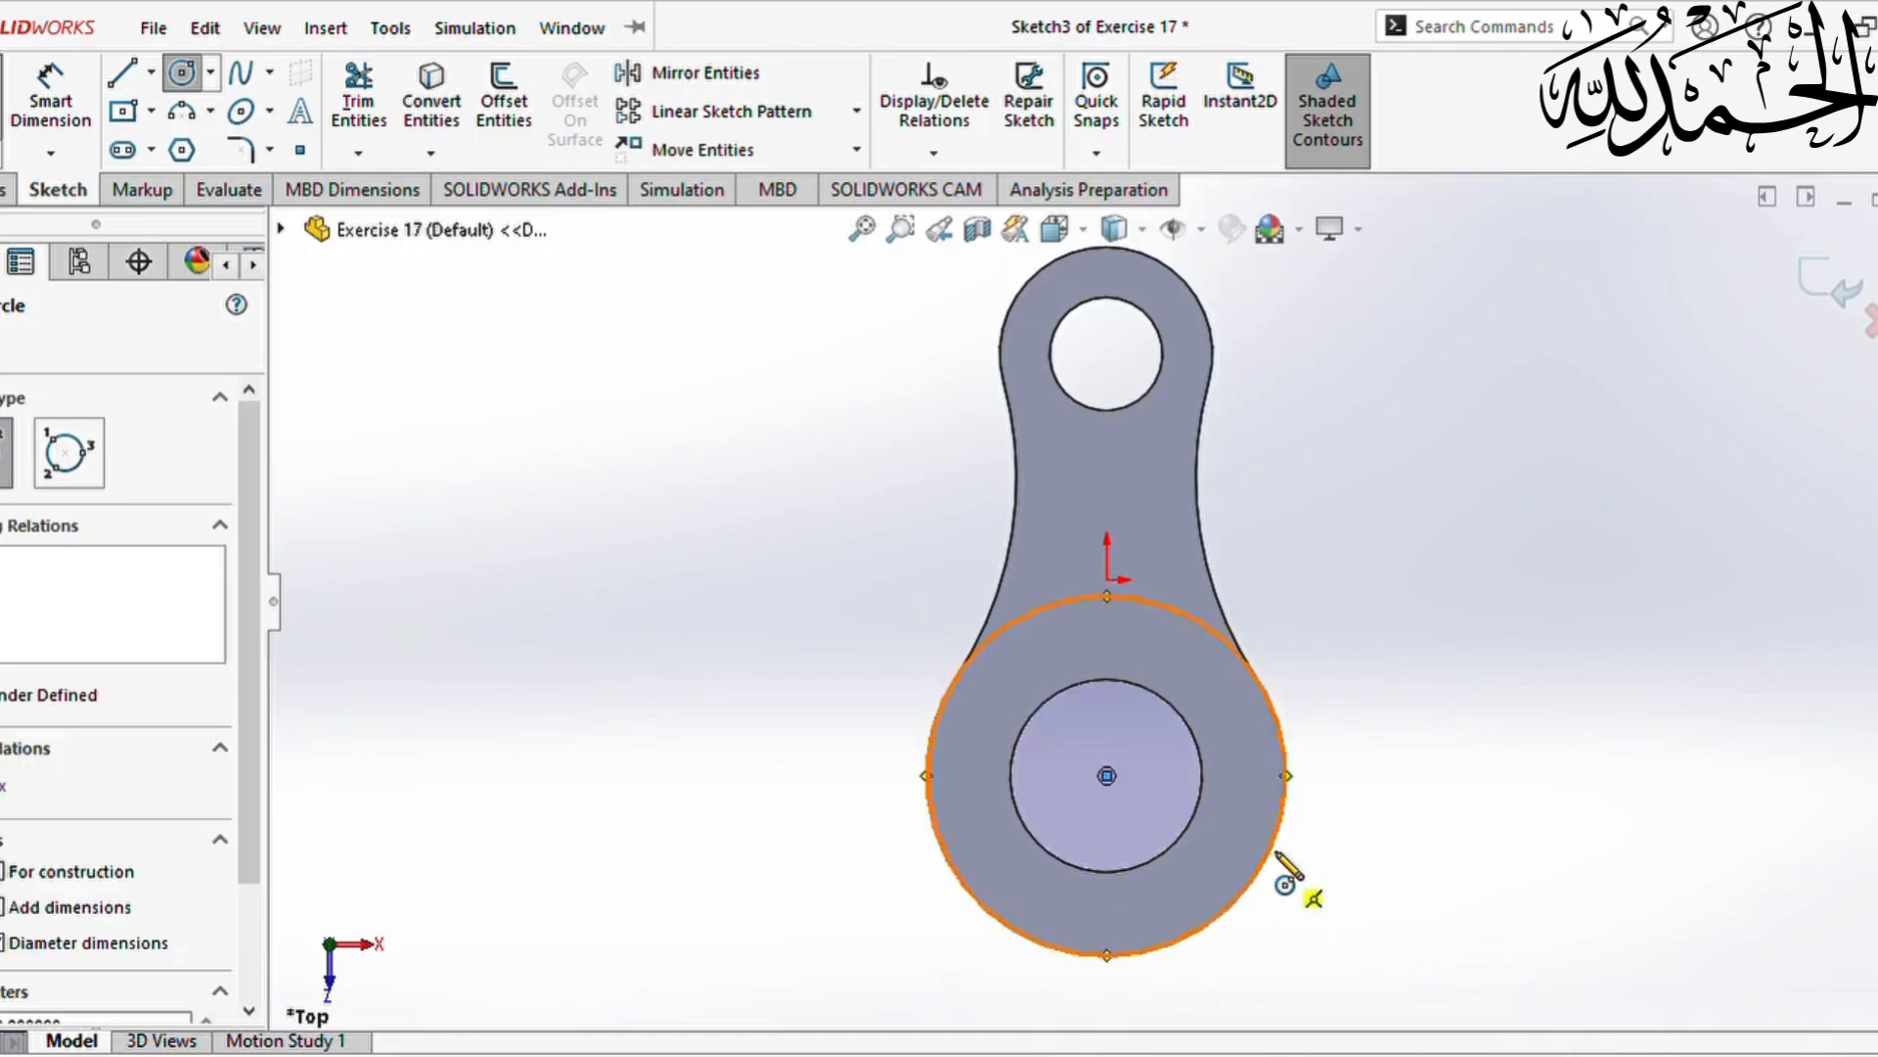
{"action": "left_click", "coordinate": [1106, 354]}
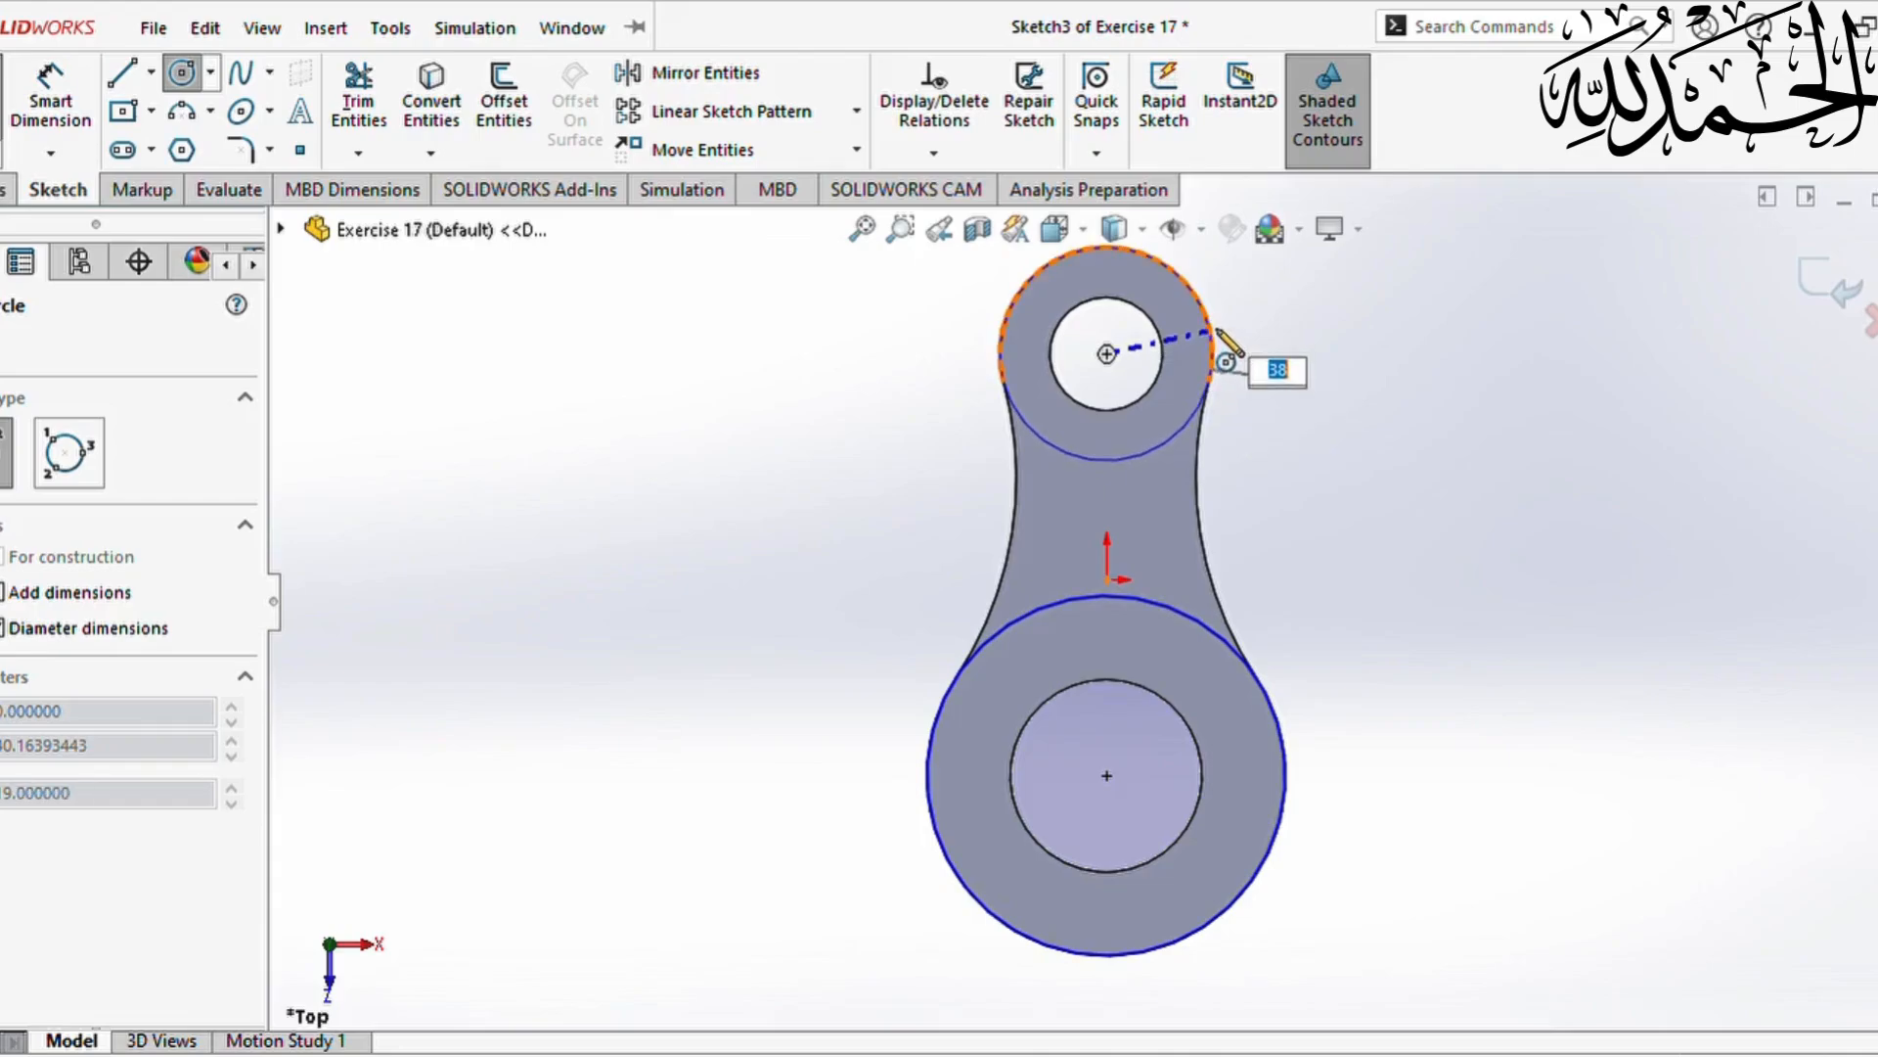
{"action": "left_click", "coordinate": [1213, 354]}
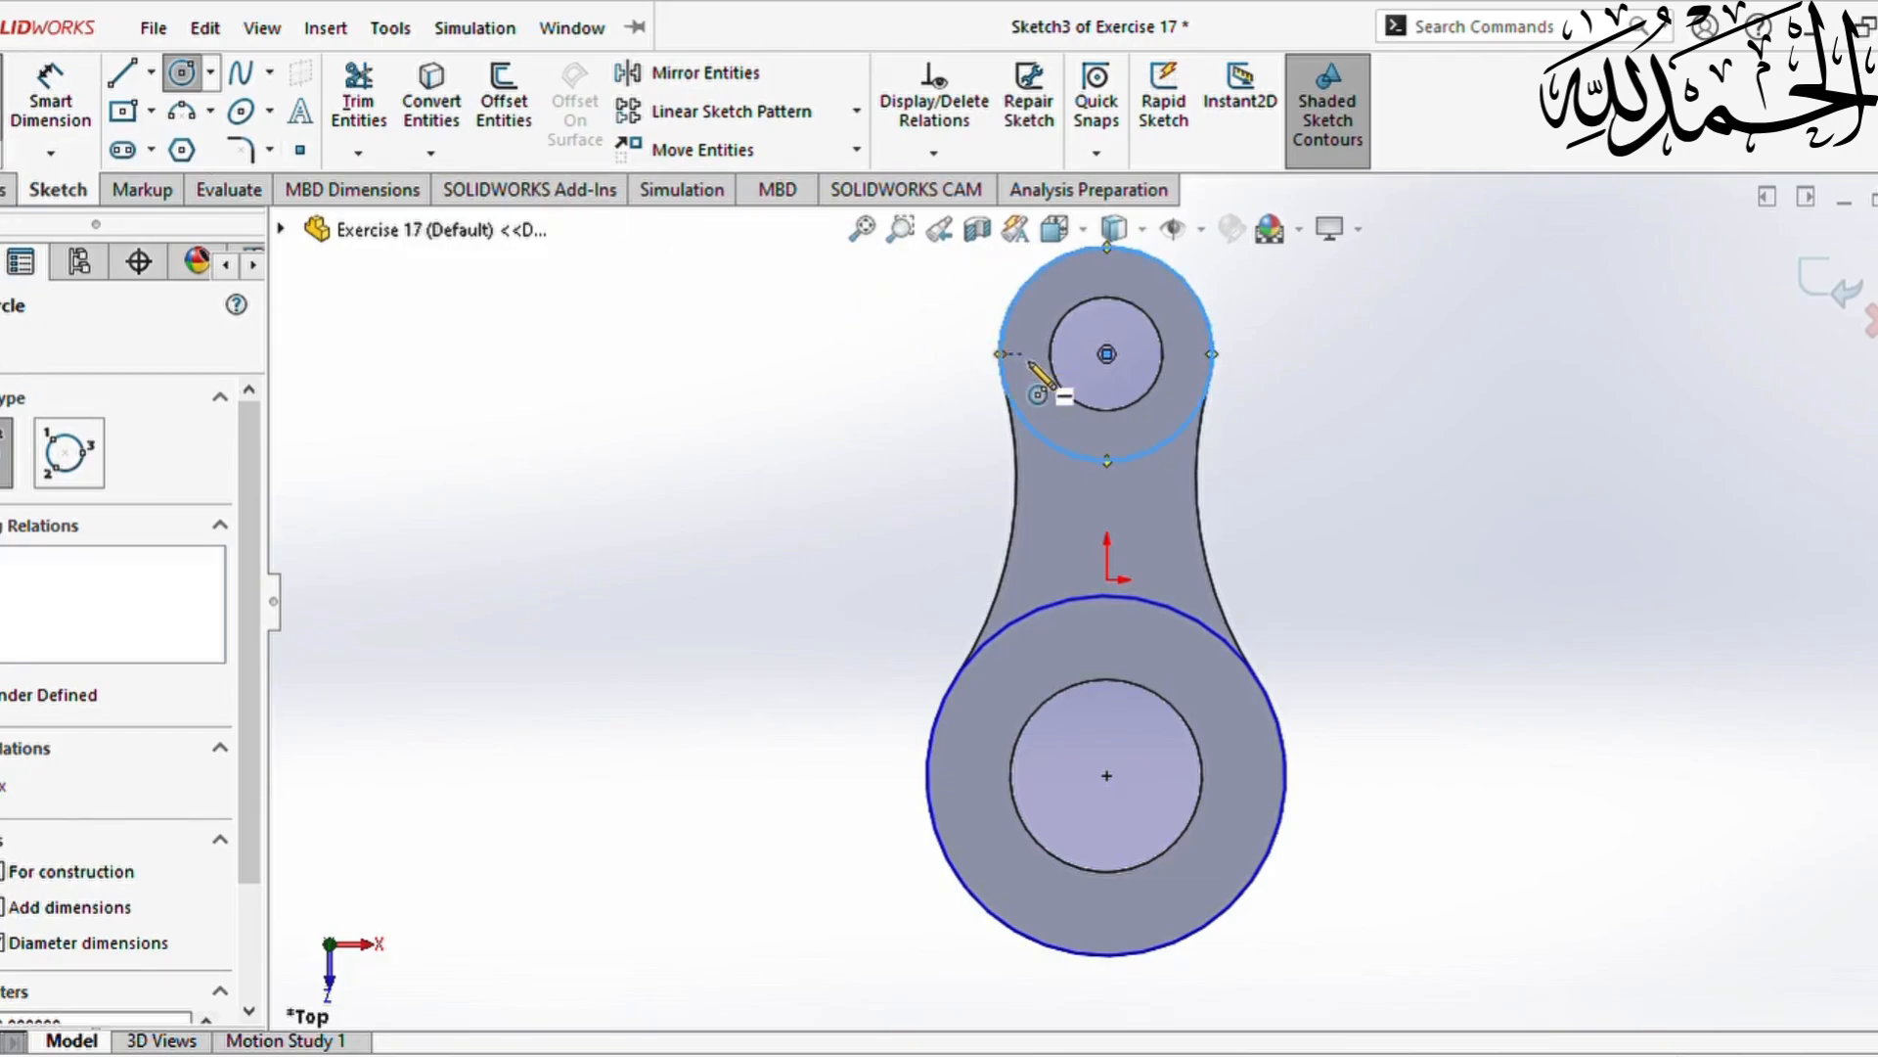
{"action": "key", "text": "Escape"}
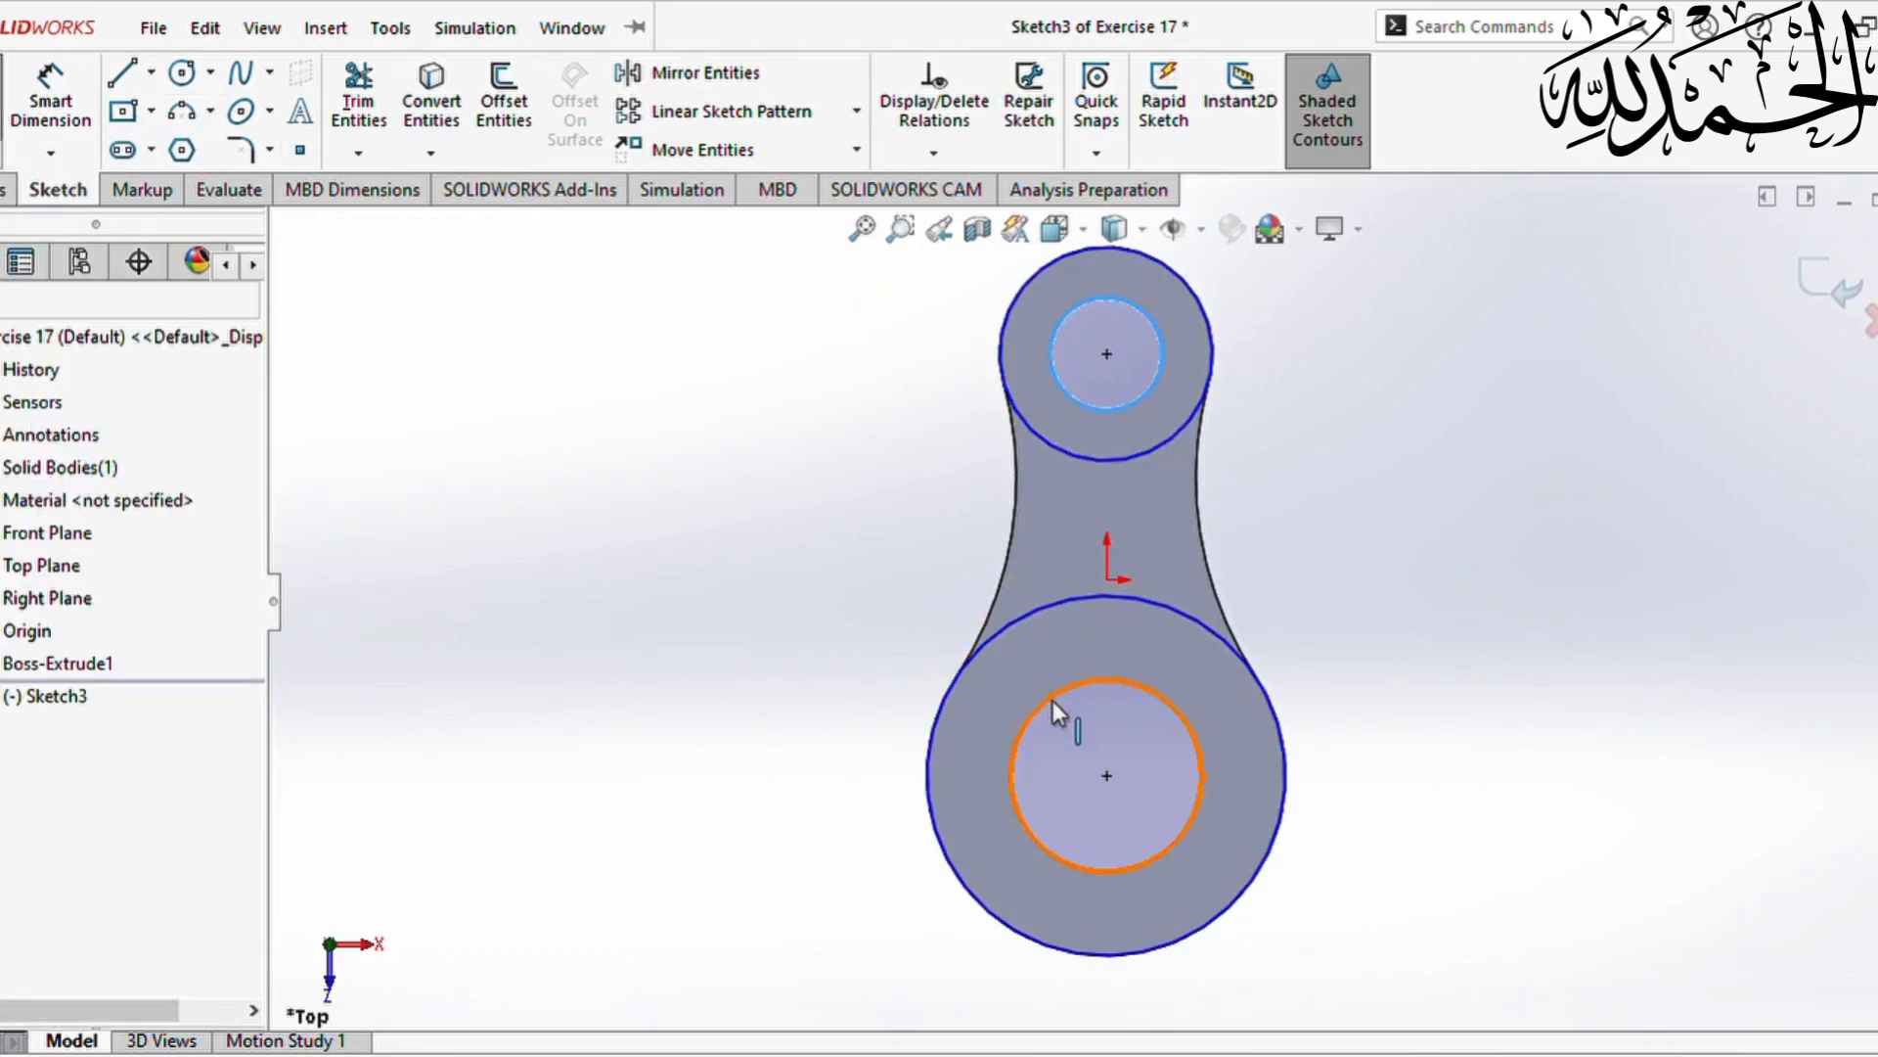
{"action": "left_click", "coordinate": [1053, 700], "text": "ctrl"}
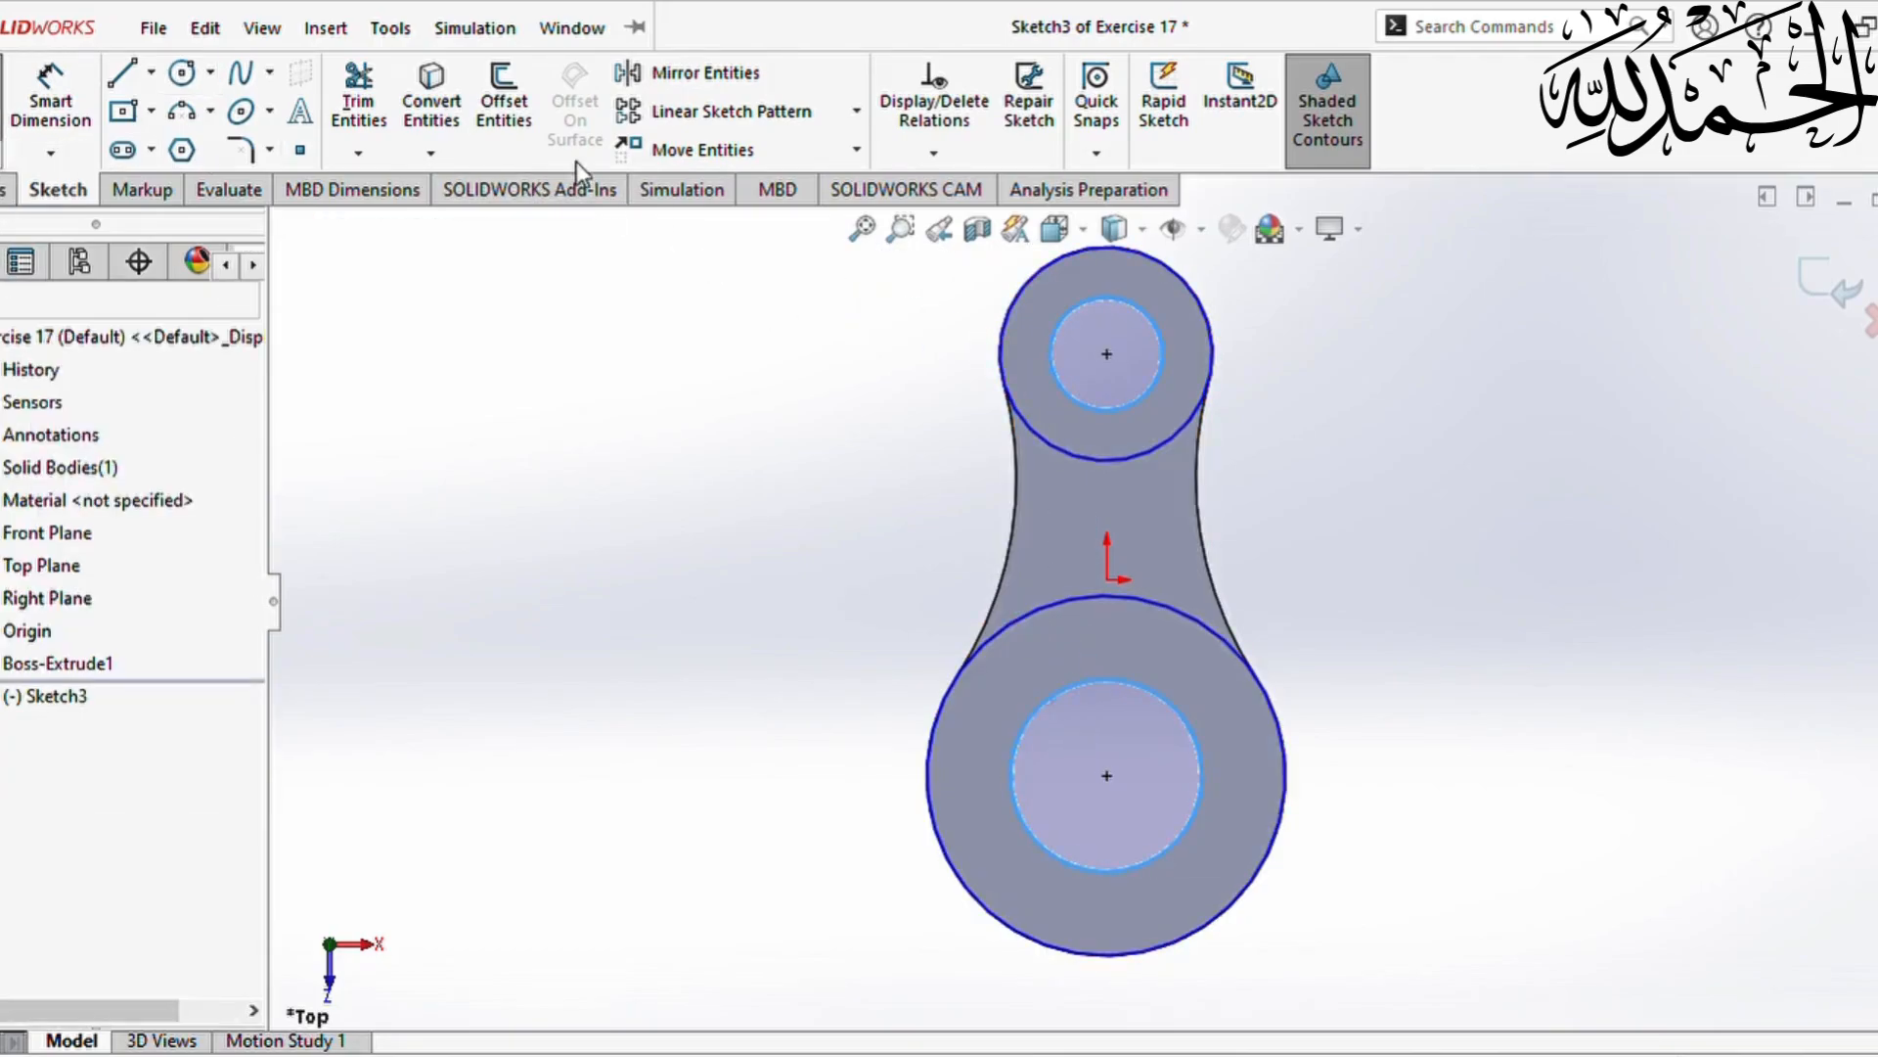
{"action": "left_click", "coordinate": [418, 102]}
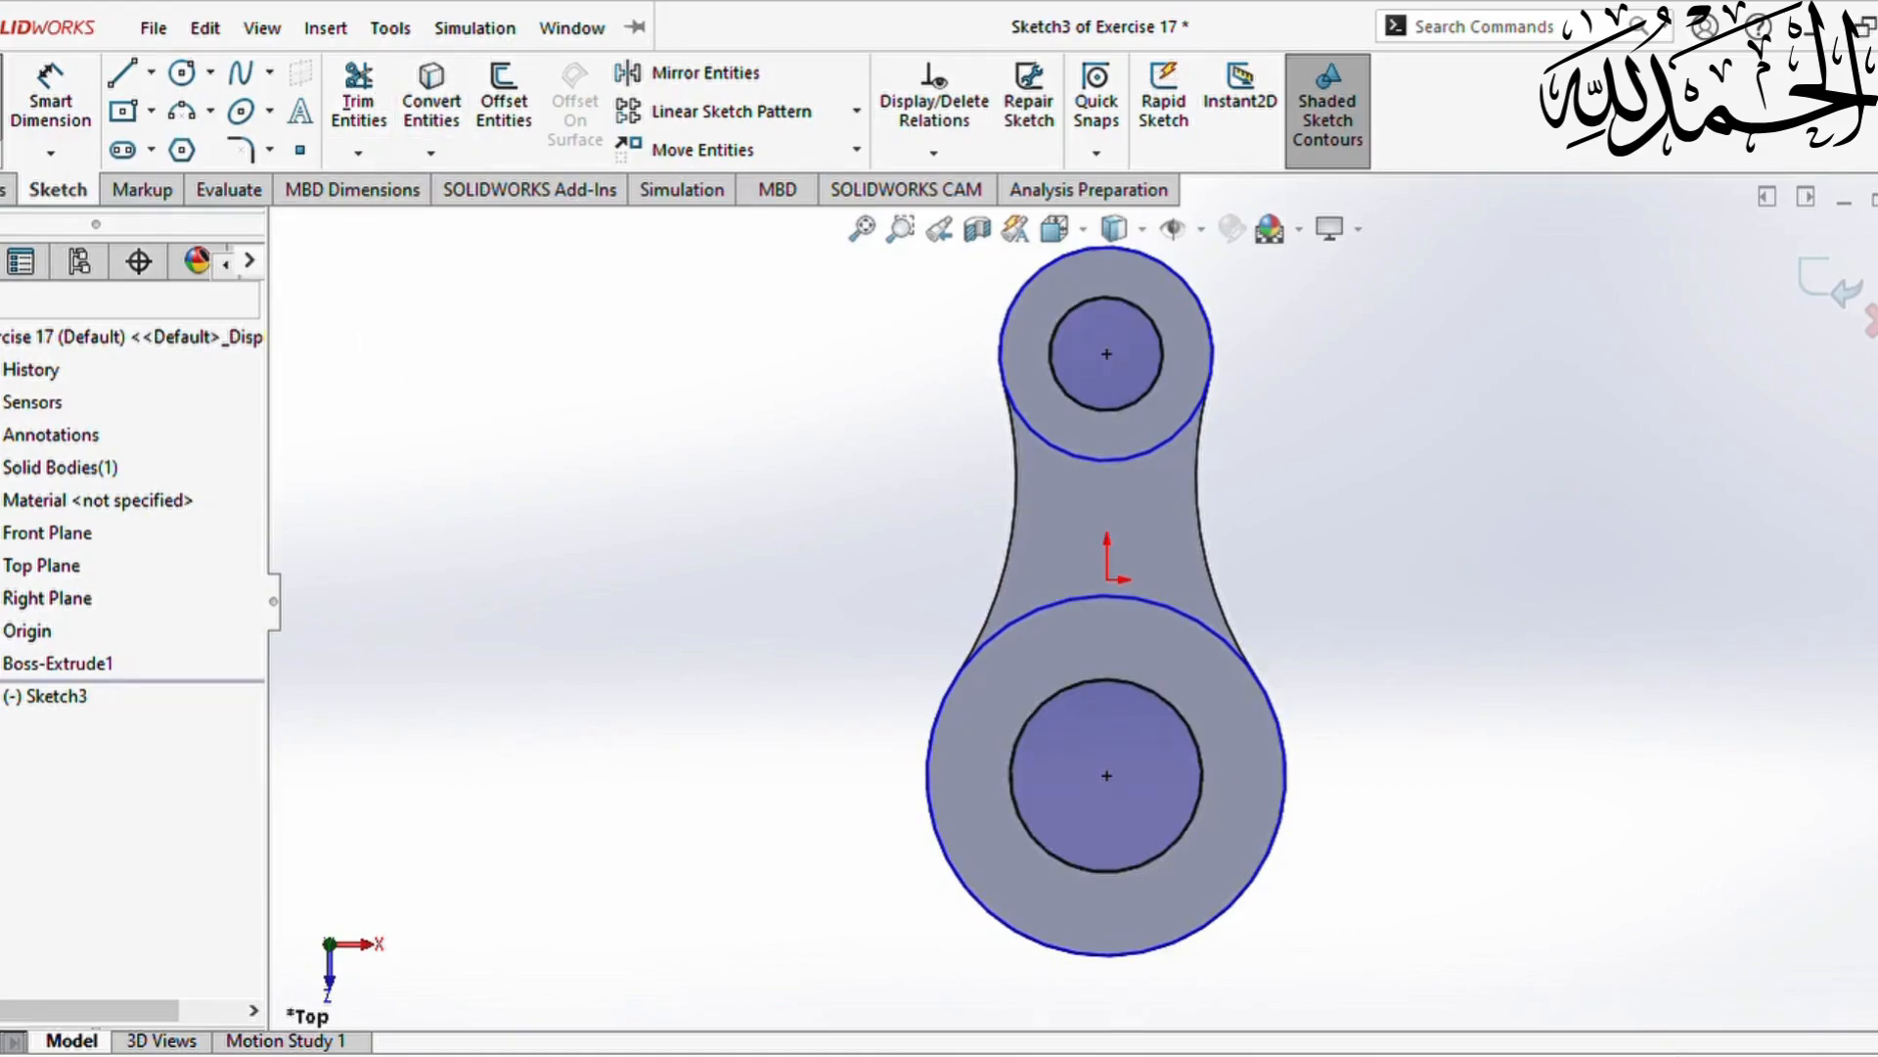
Step: Extrude both ring profiles about the mid-plane deeper than the link plate, merging them with the body
{"action": "left_click", "coordinate": [6, 190]}
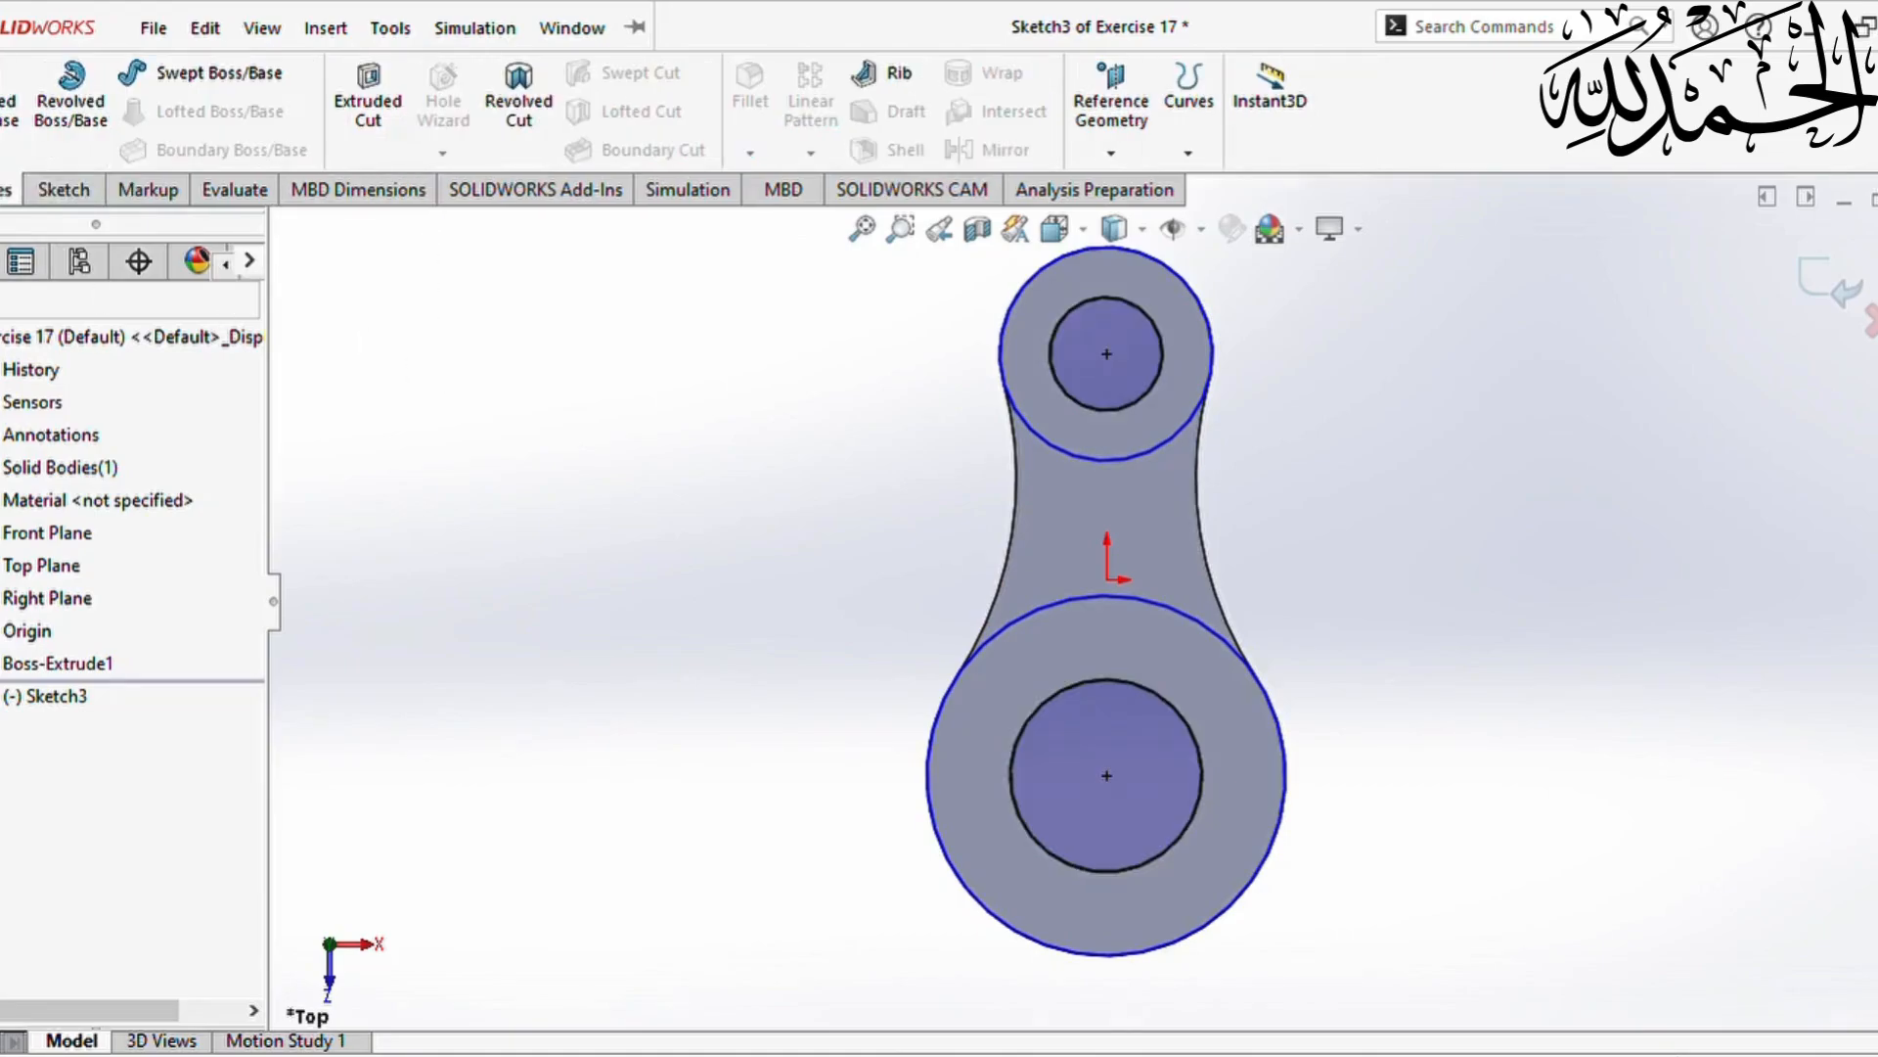
{"action": "left_click", "coordinate": [8, 108]}
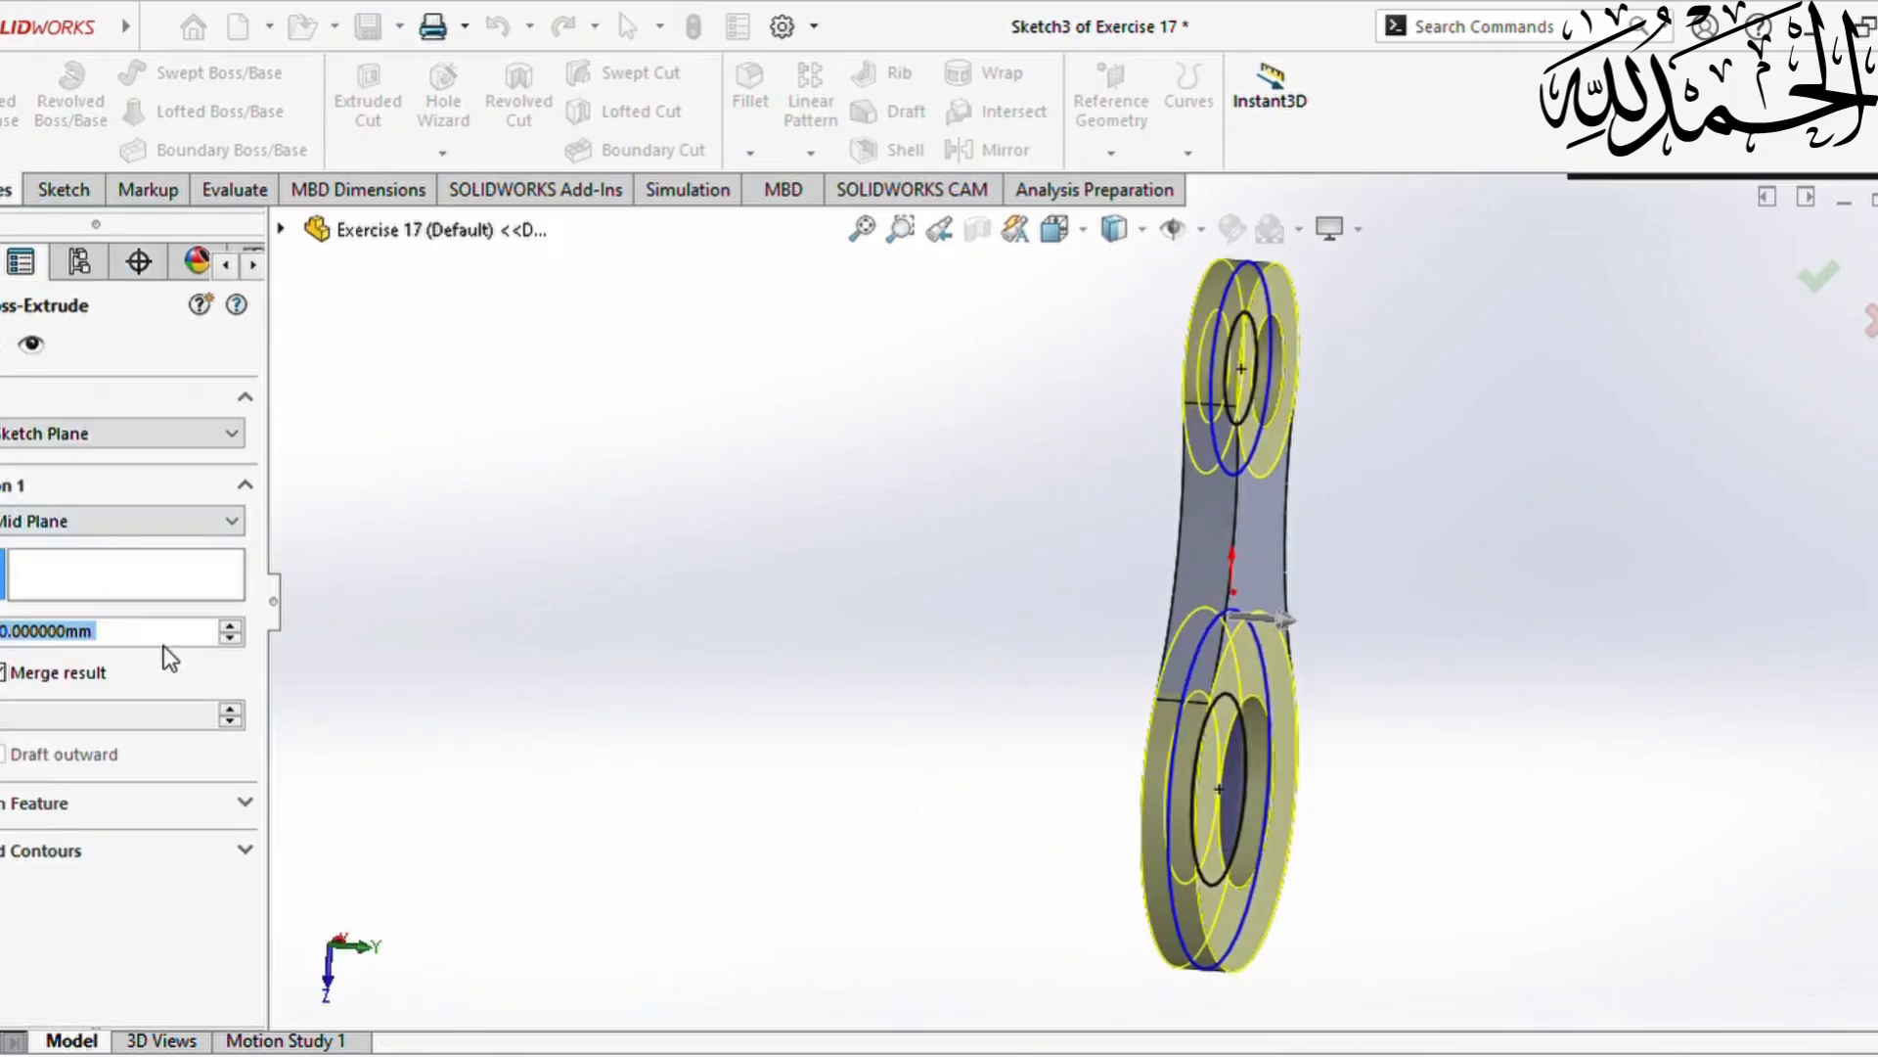
{"action": "key", "text": "BackSpace"}
{"action": "key", "text": "Return"}
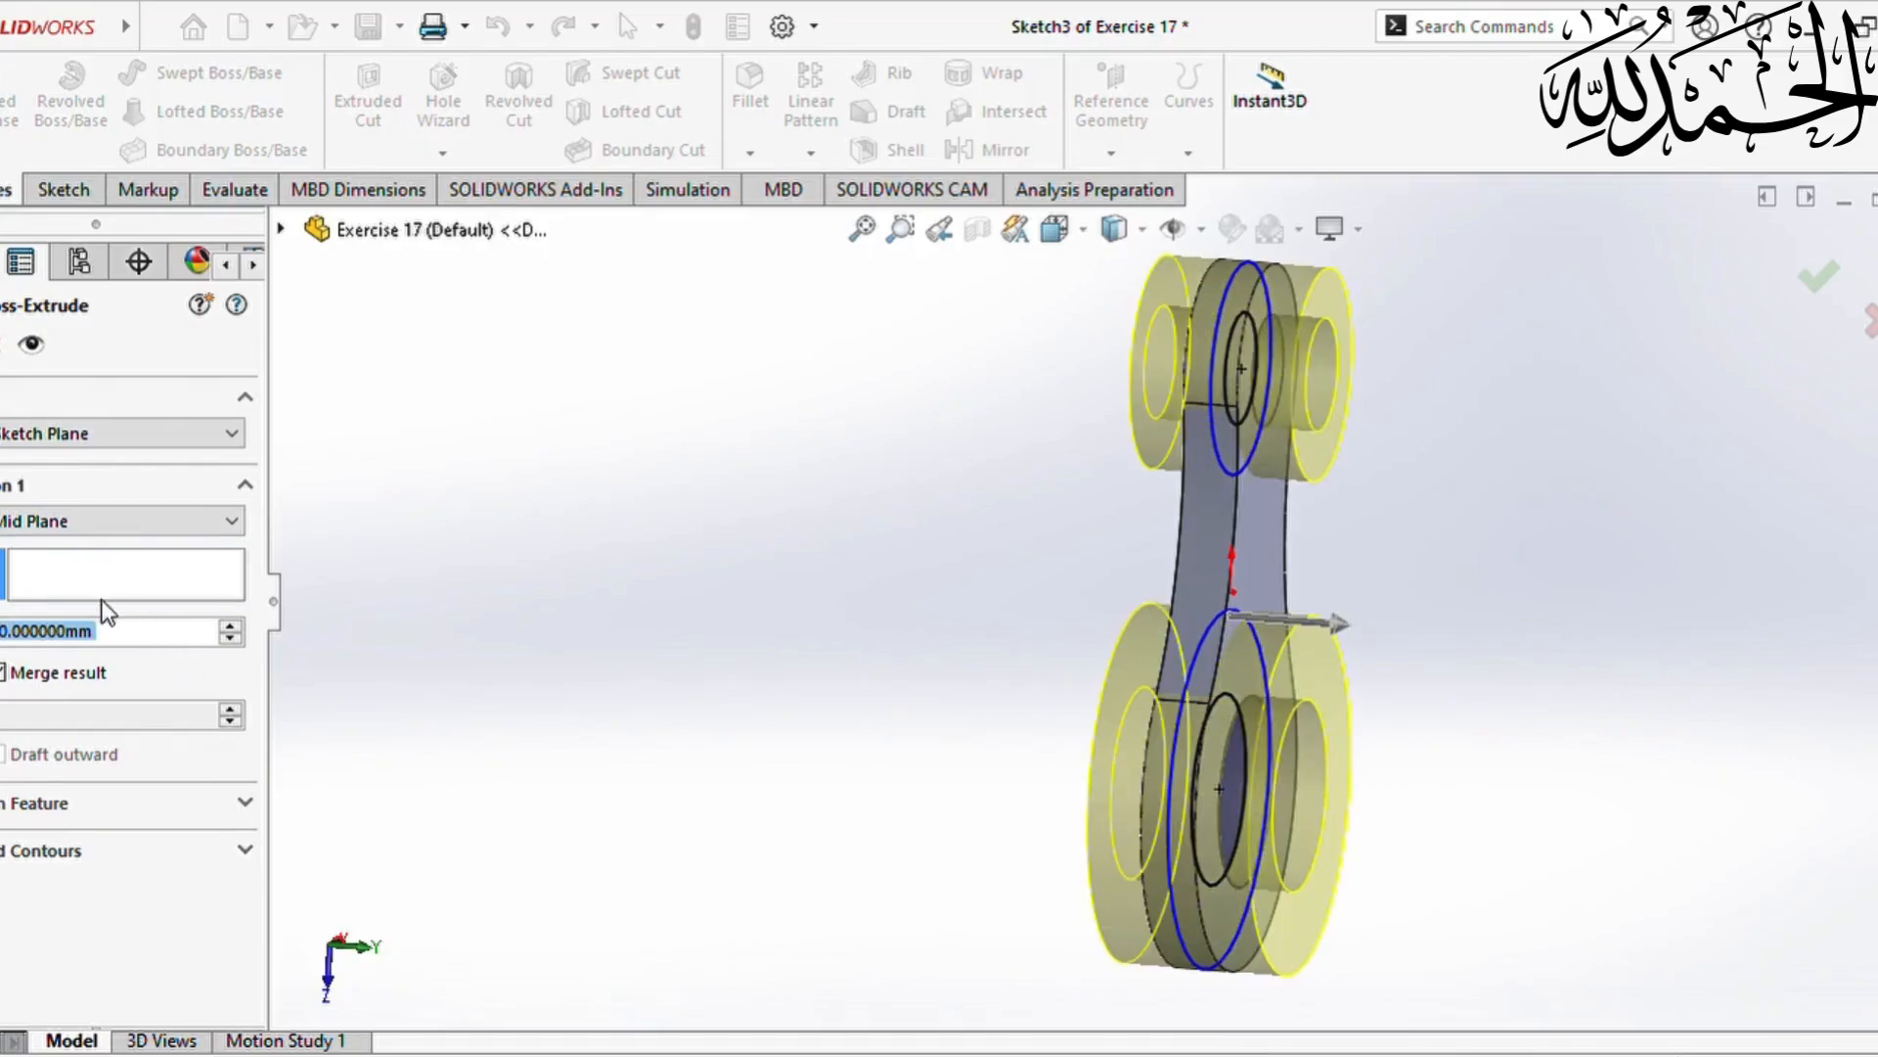
{"action": "key", "text": "Return"}
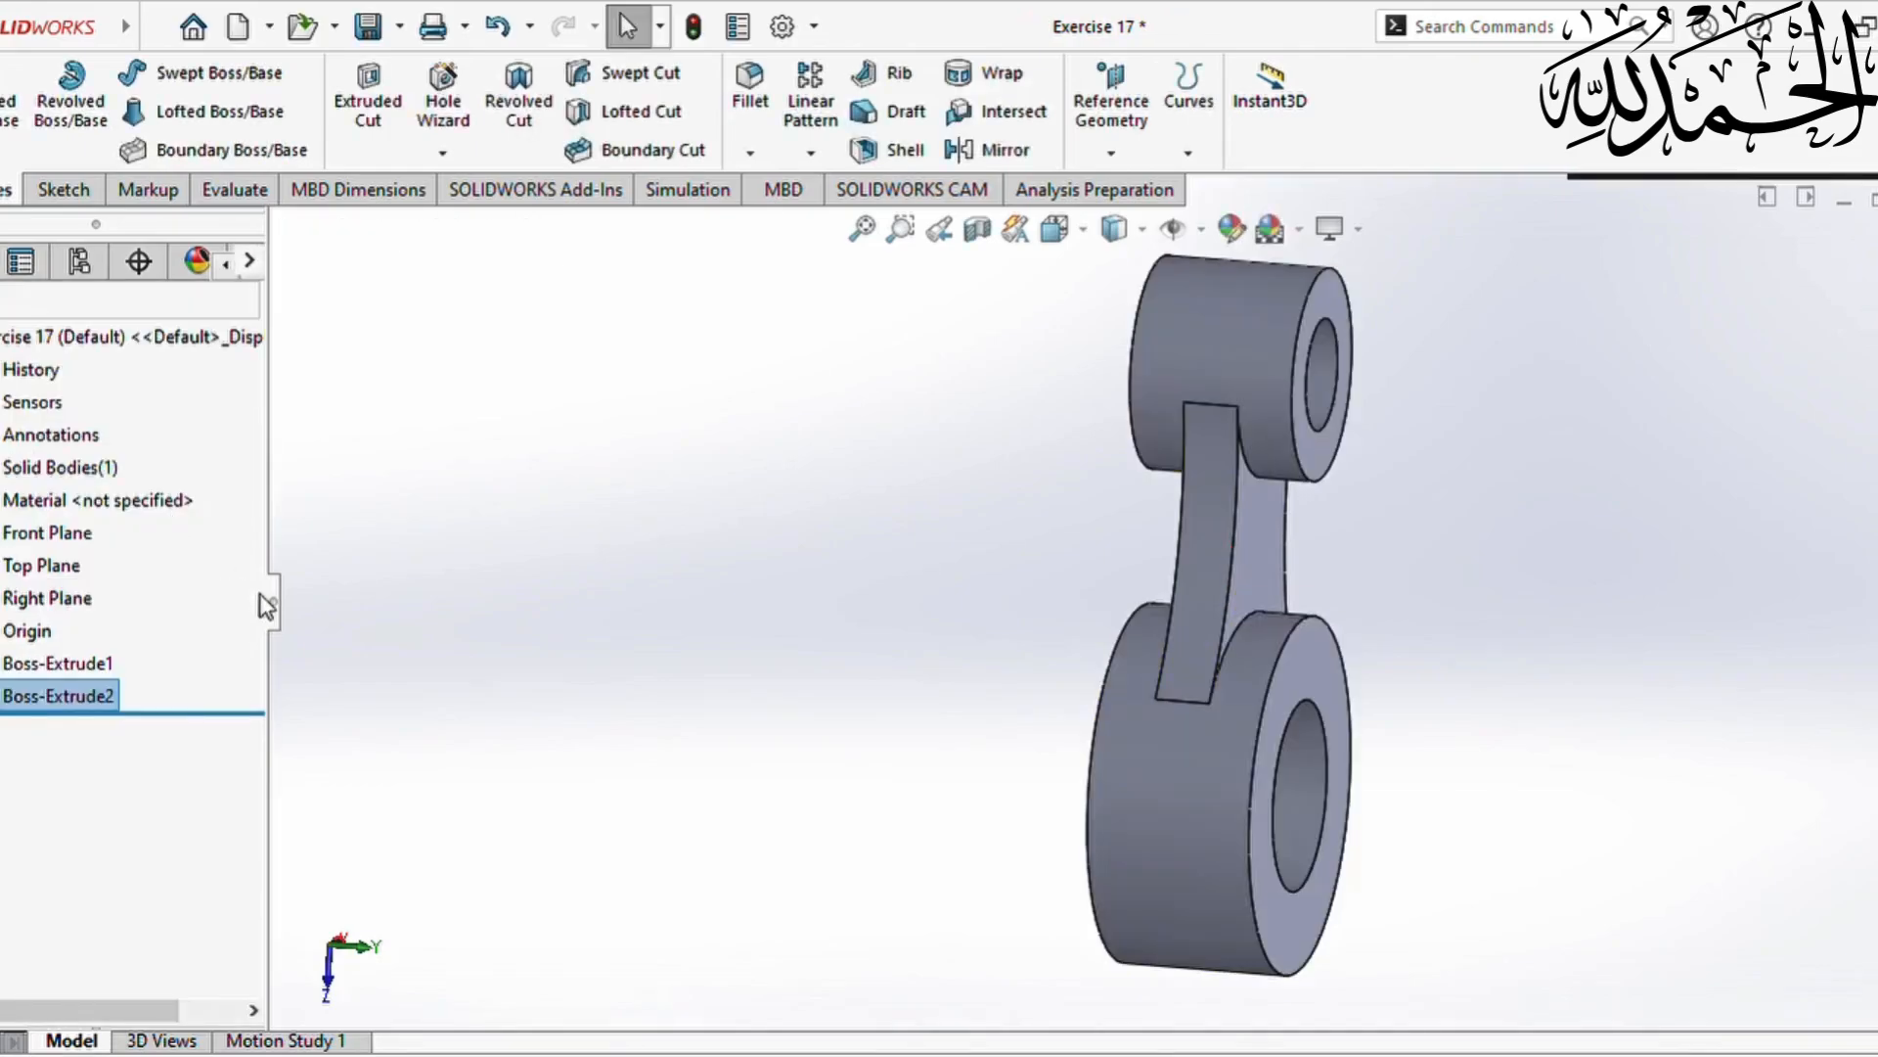
Step: Sketch a 55 mm diameter circle on the front face of the lower boss, centred on its hole
{"action": "middle_click_drag", "start_coordinate": [1557, 634], "coordinate": [1459, 611]}
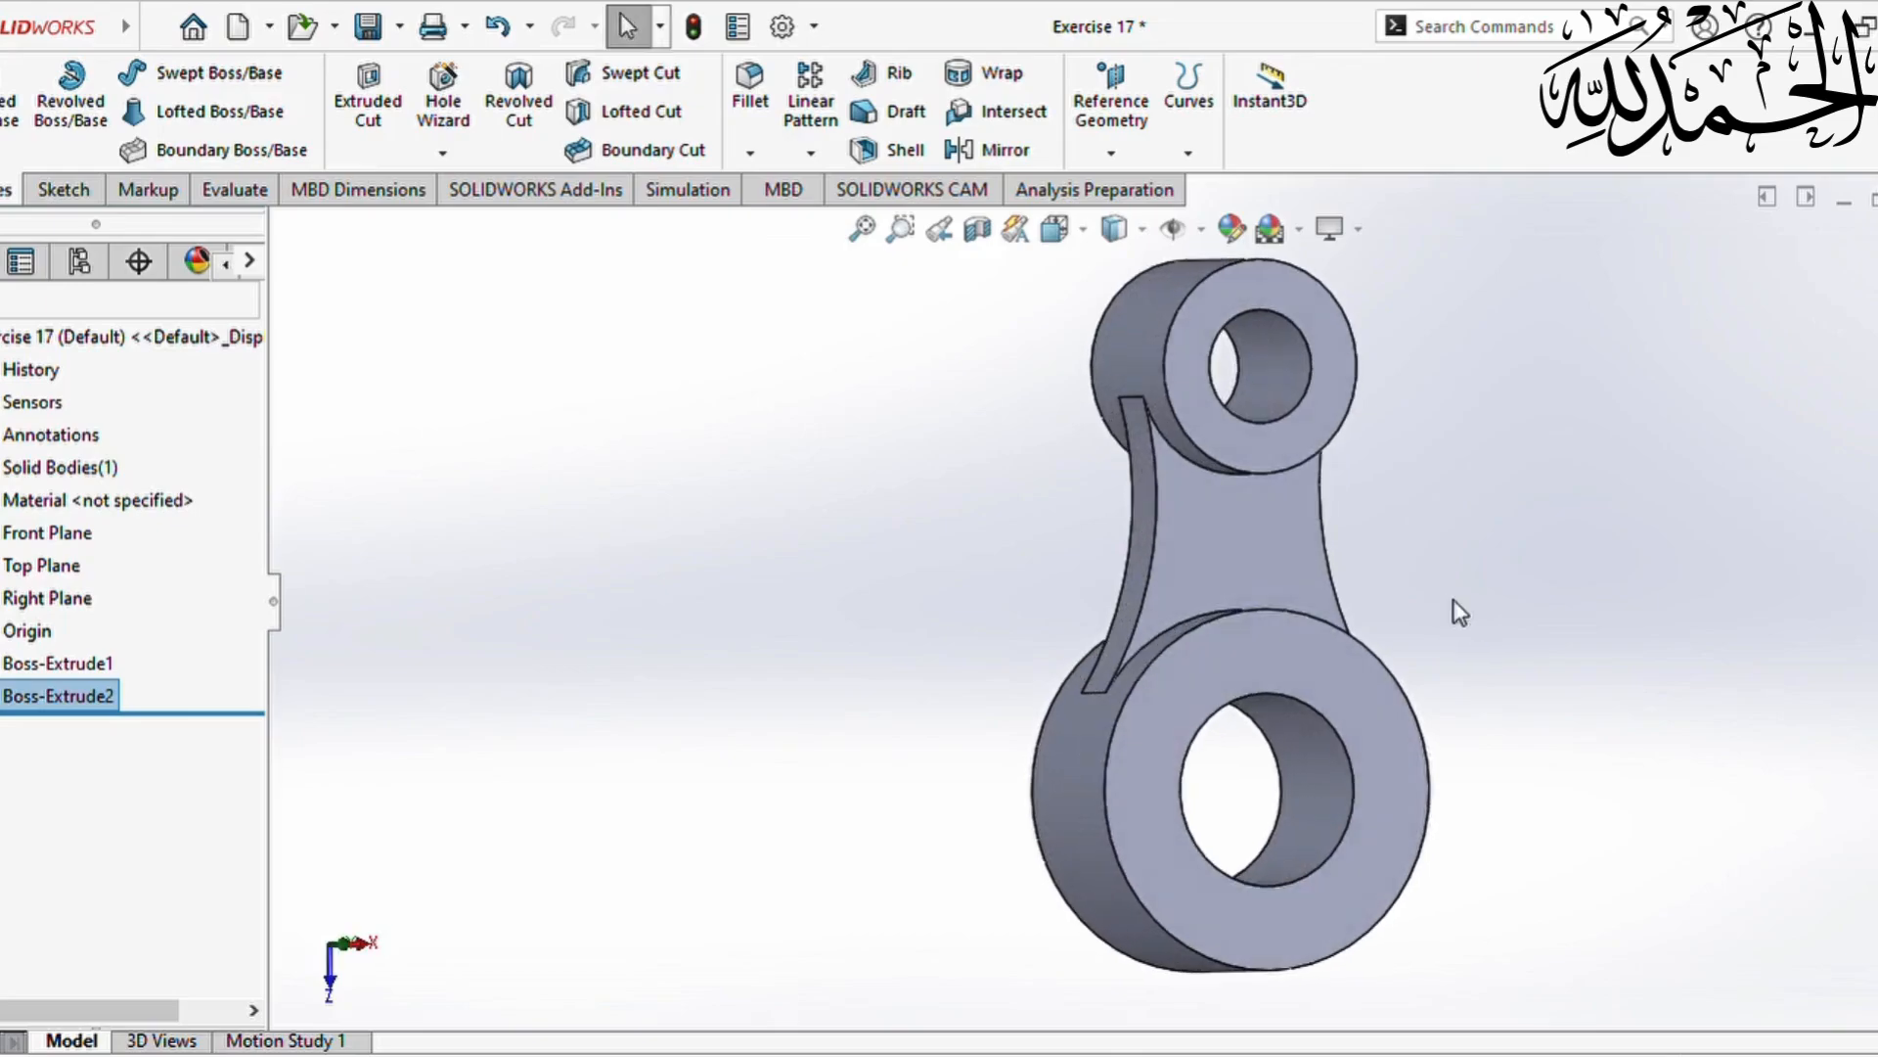
{"action": "left_click", "coordinate": [1372, 837]}
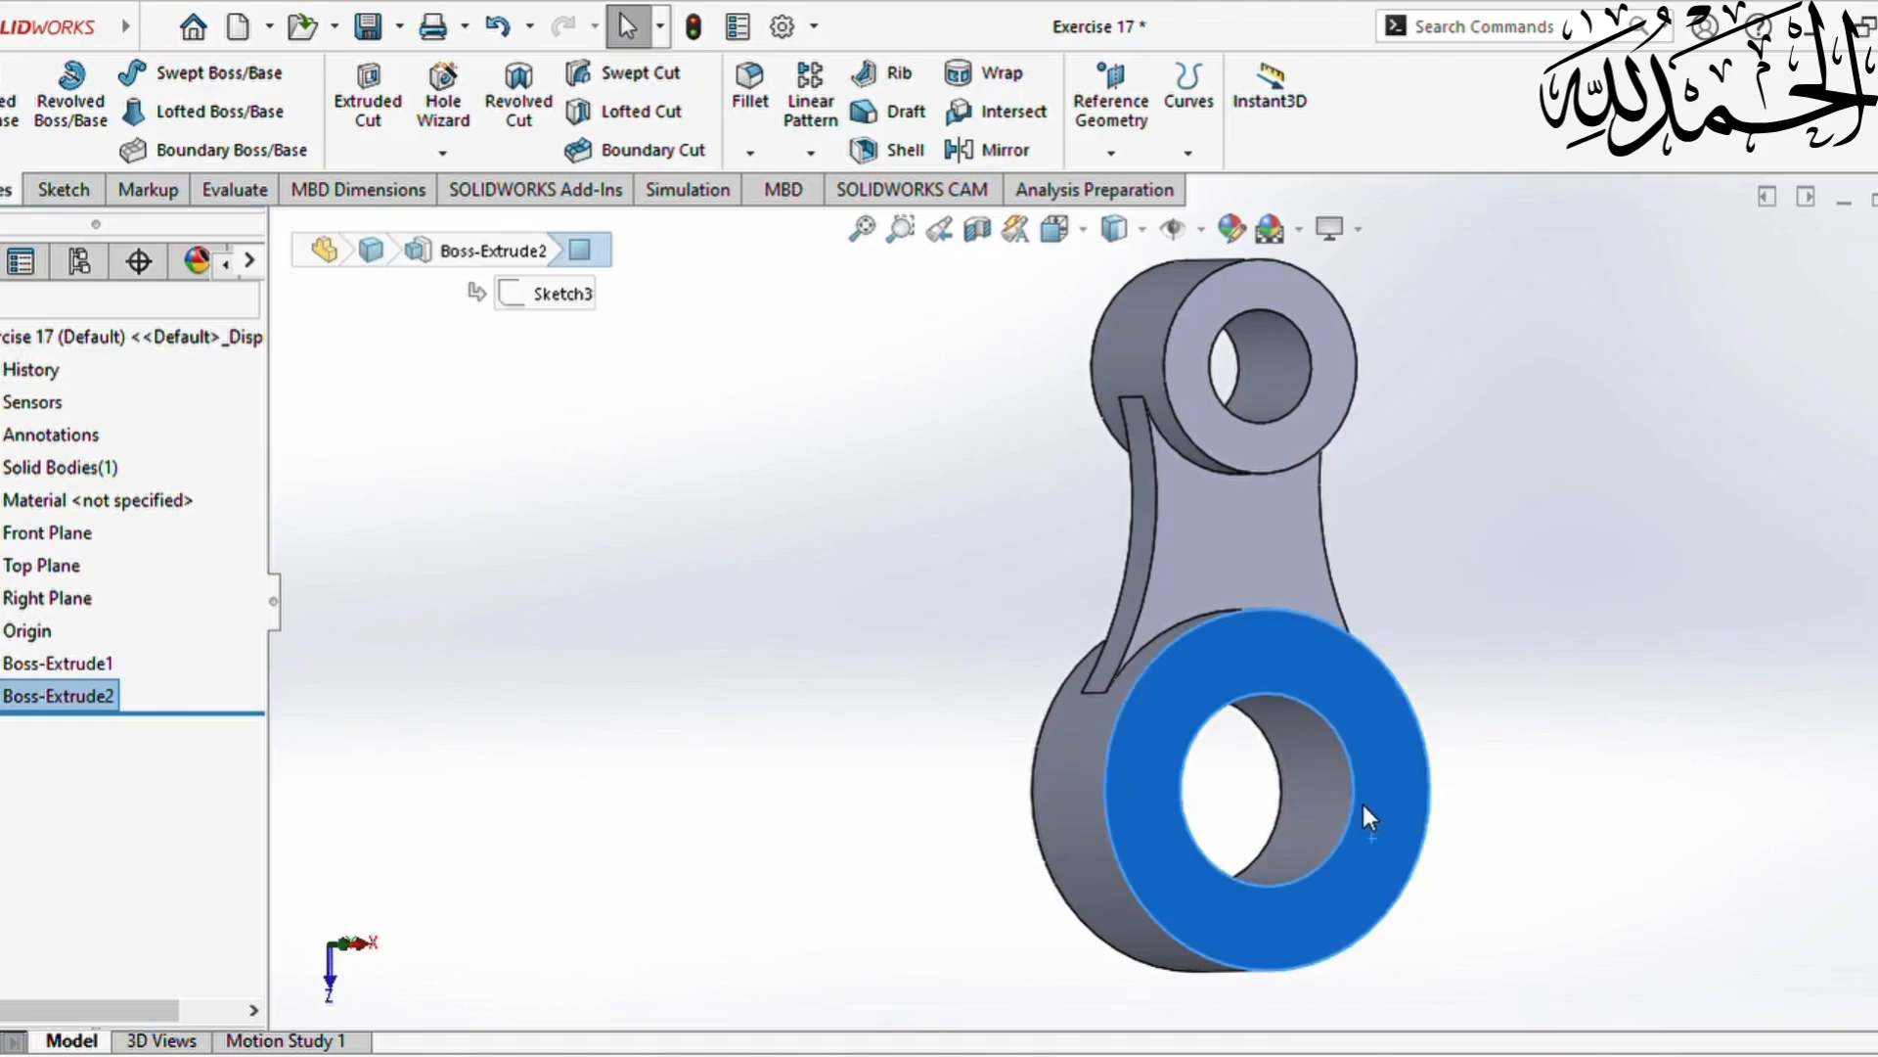
{"action": "left_click", "coordinate": [1511, 743]}
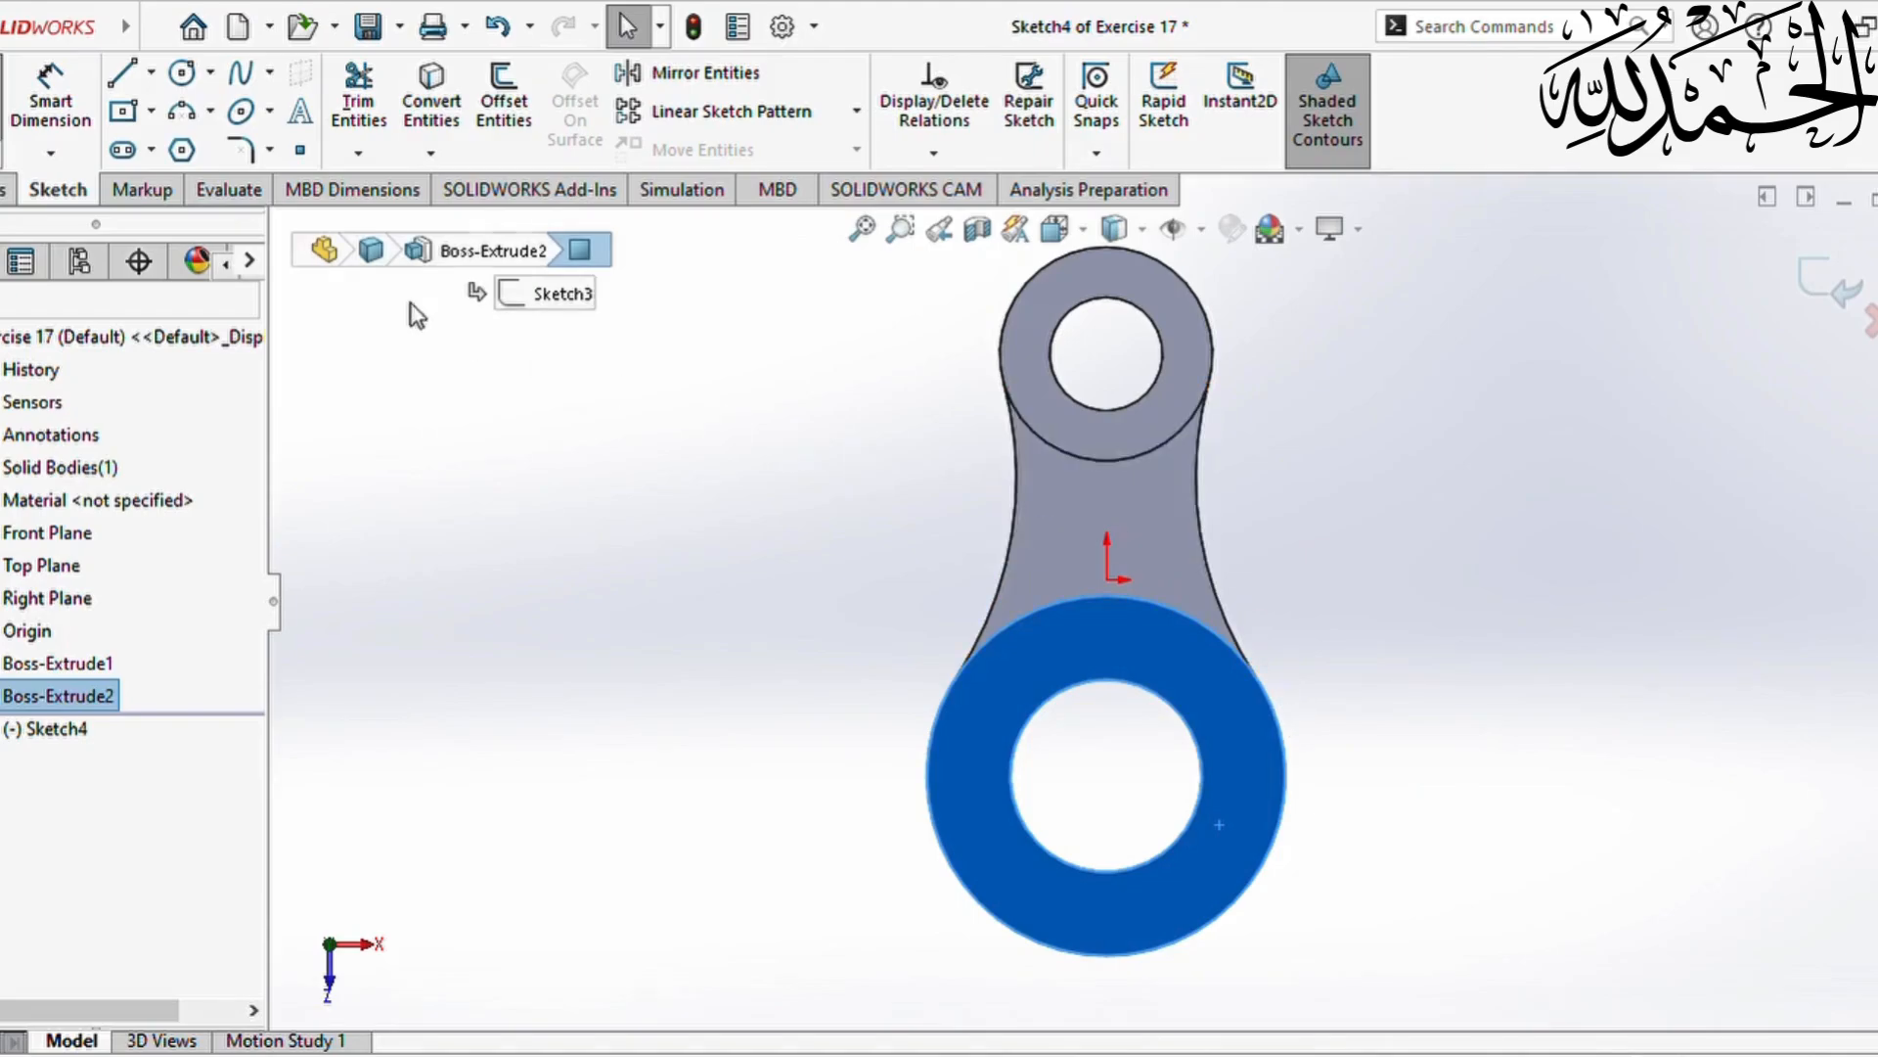
{"action": "left_click", "coordinate": [181, 73]}
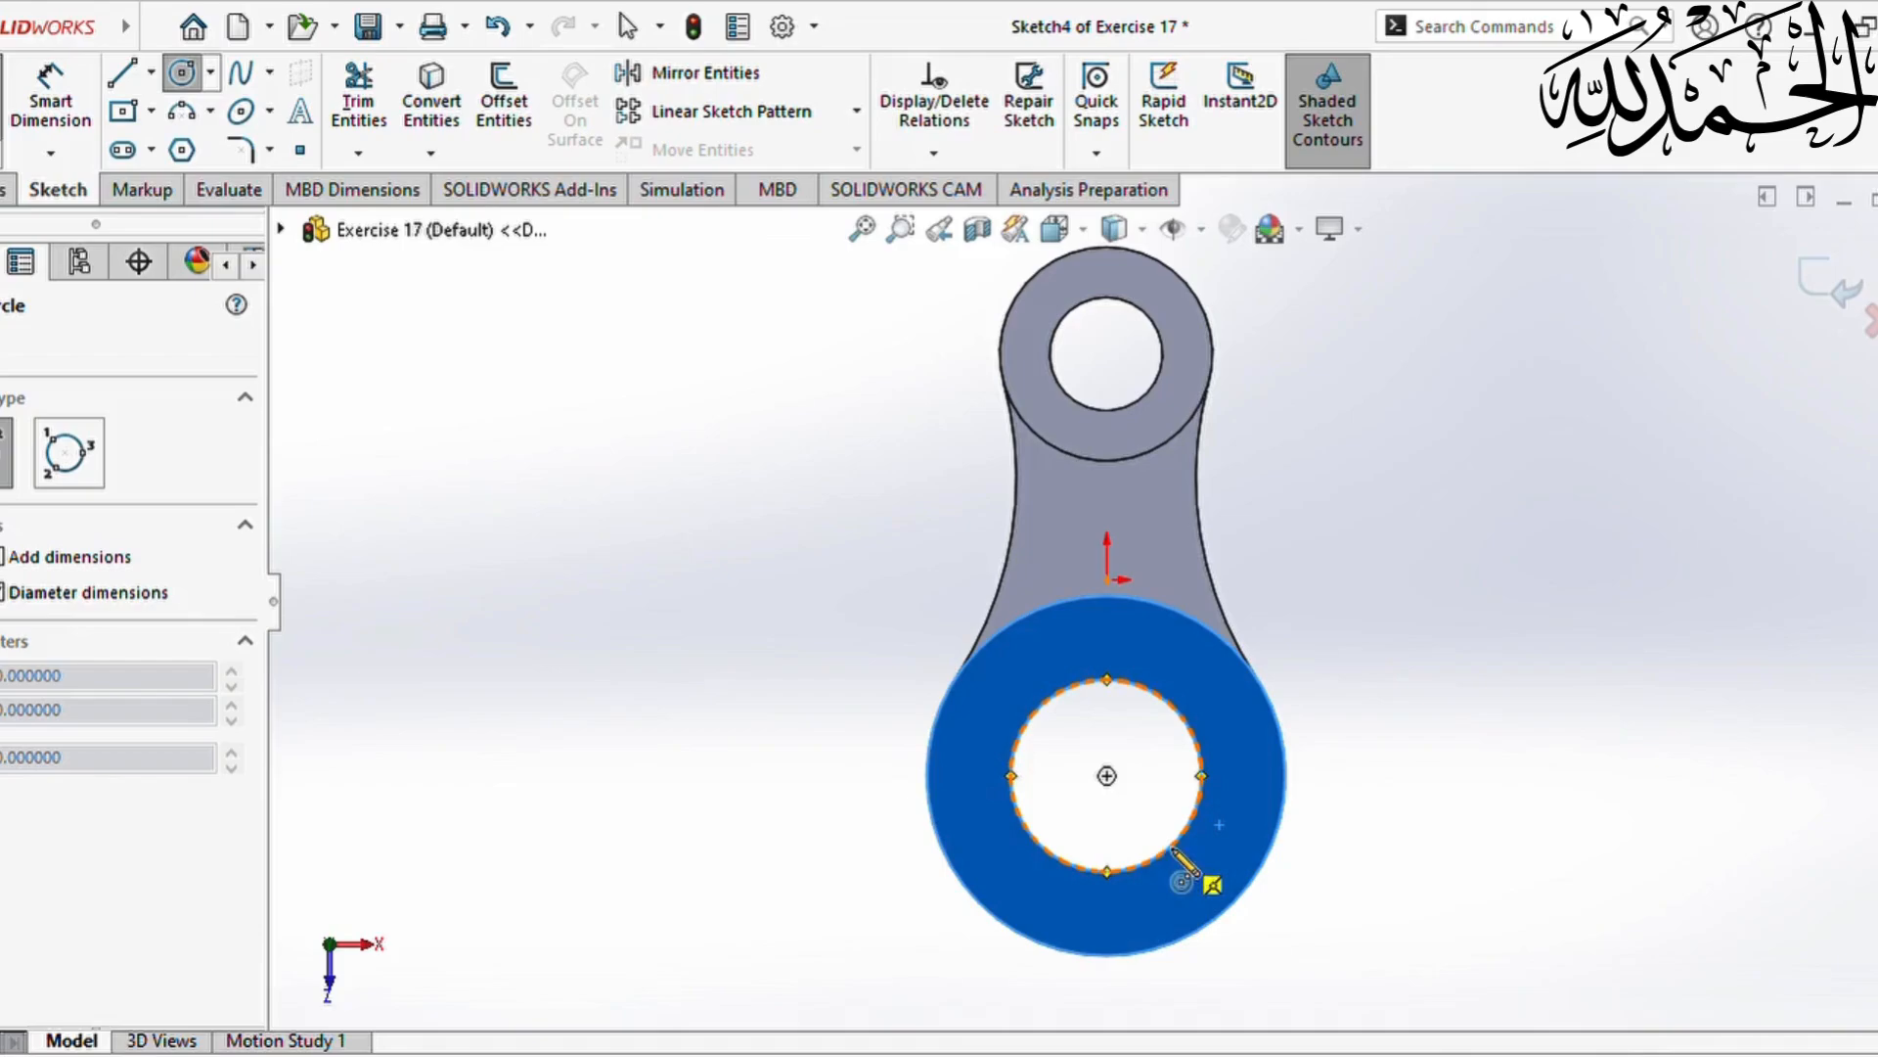
{"action": "left_click", "coordinate": [1106, 776]}
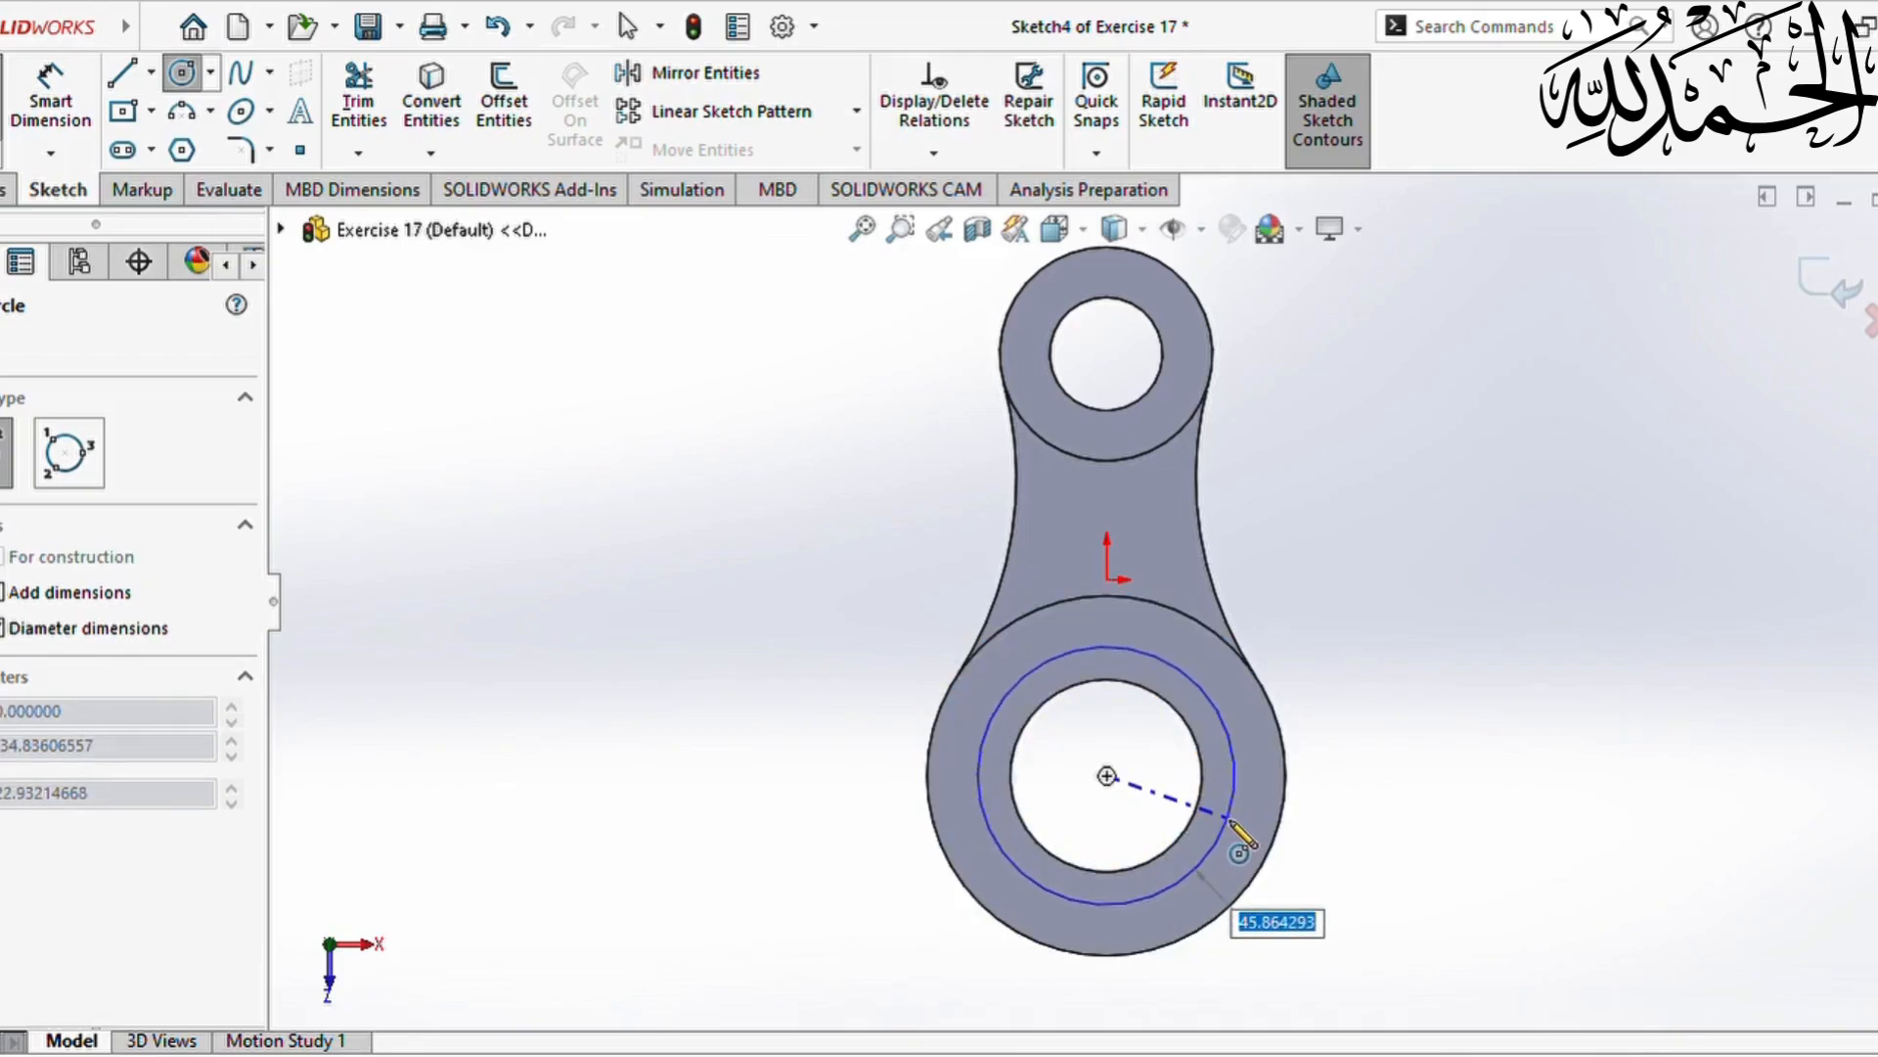
{"action": "type", "text": "55"}
{"action": "key", "text": "Return"}
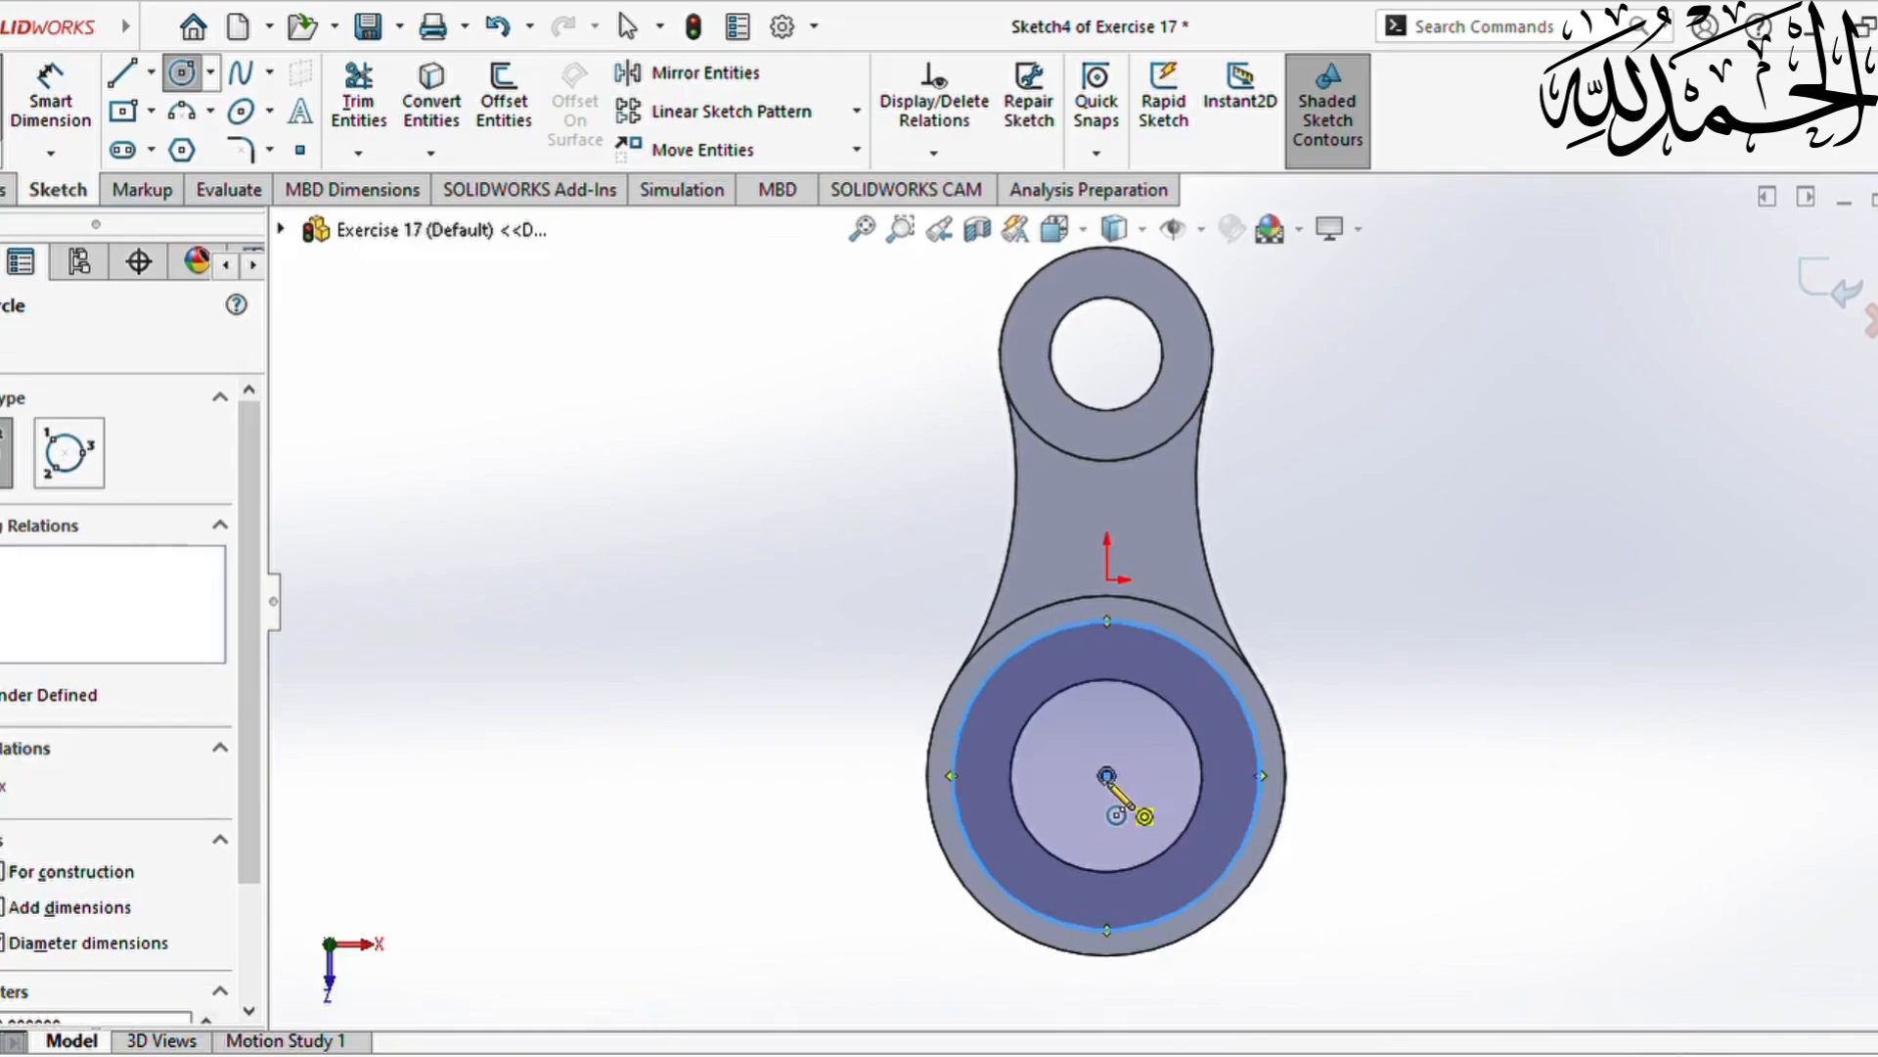
Step: Sketch a 43 mm diameter circle on the lower boss face, concentric with the 55 mm circle
{"action": "left_click", "coordinate": [1106, 776]}
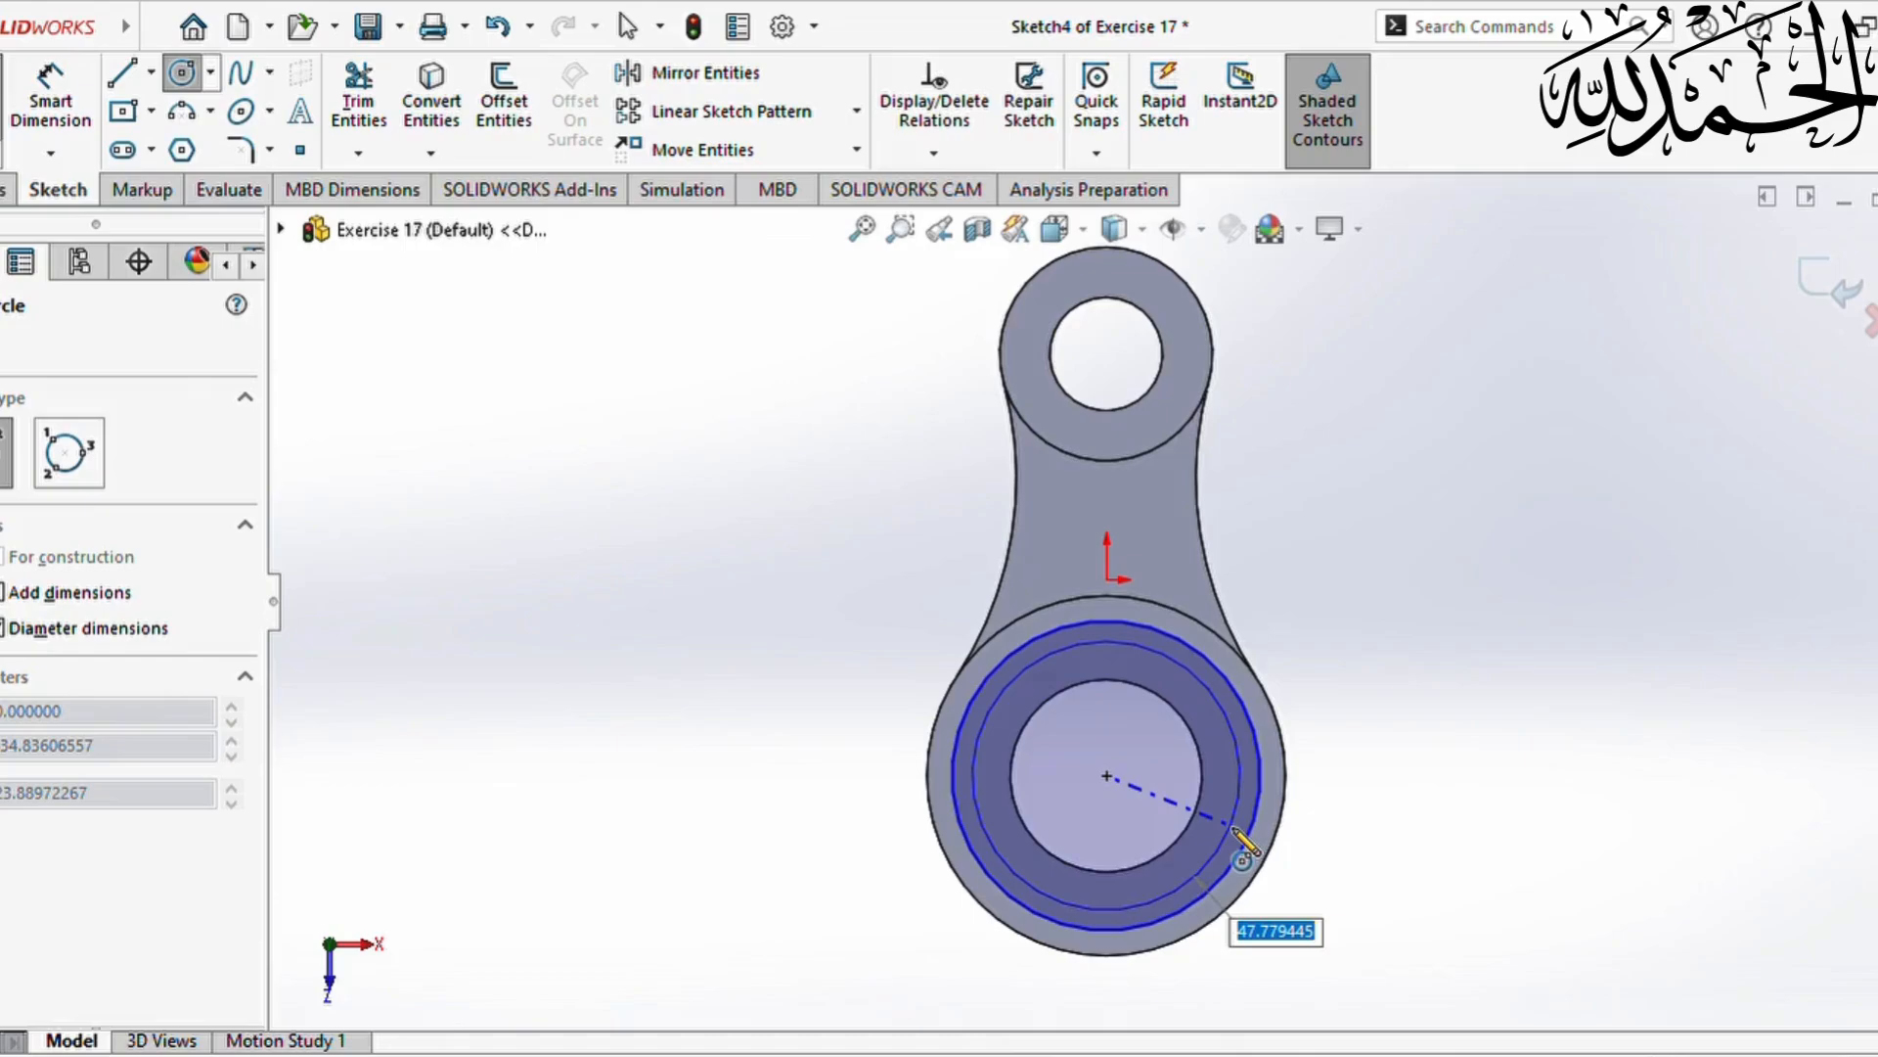
{"action": "type", "text": "43"}
{"action": "key", "text": "Return"}
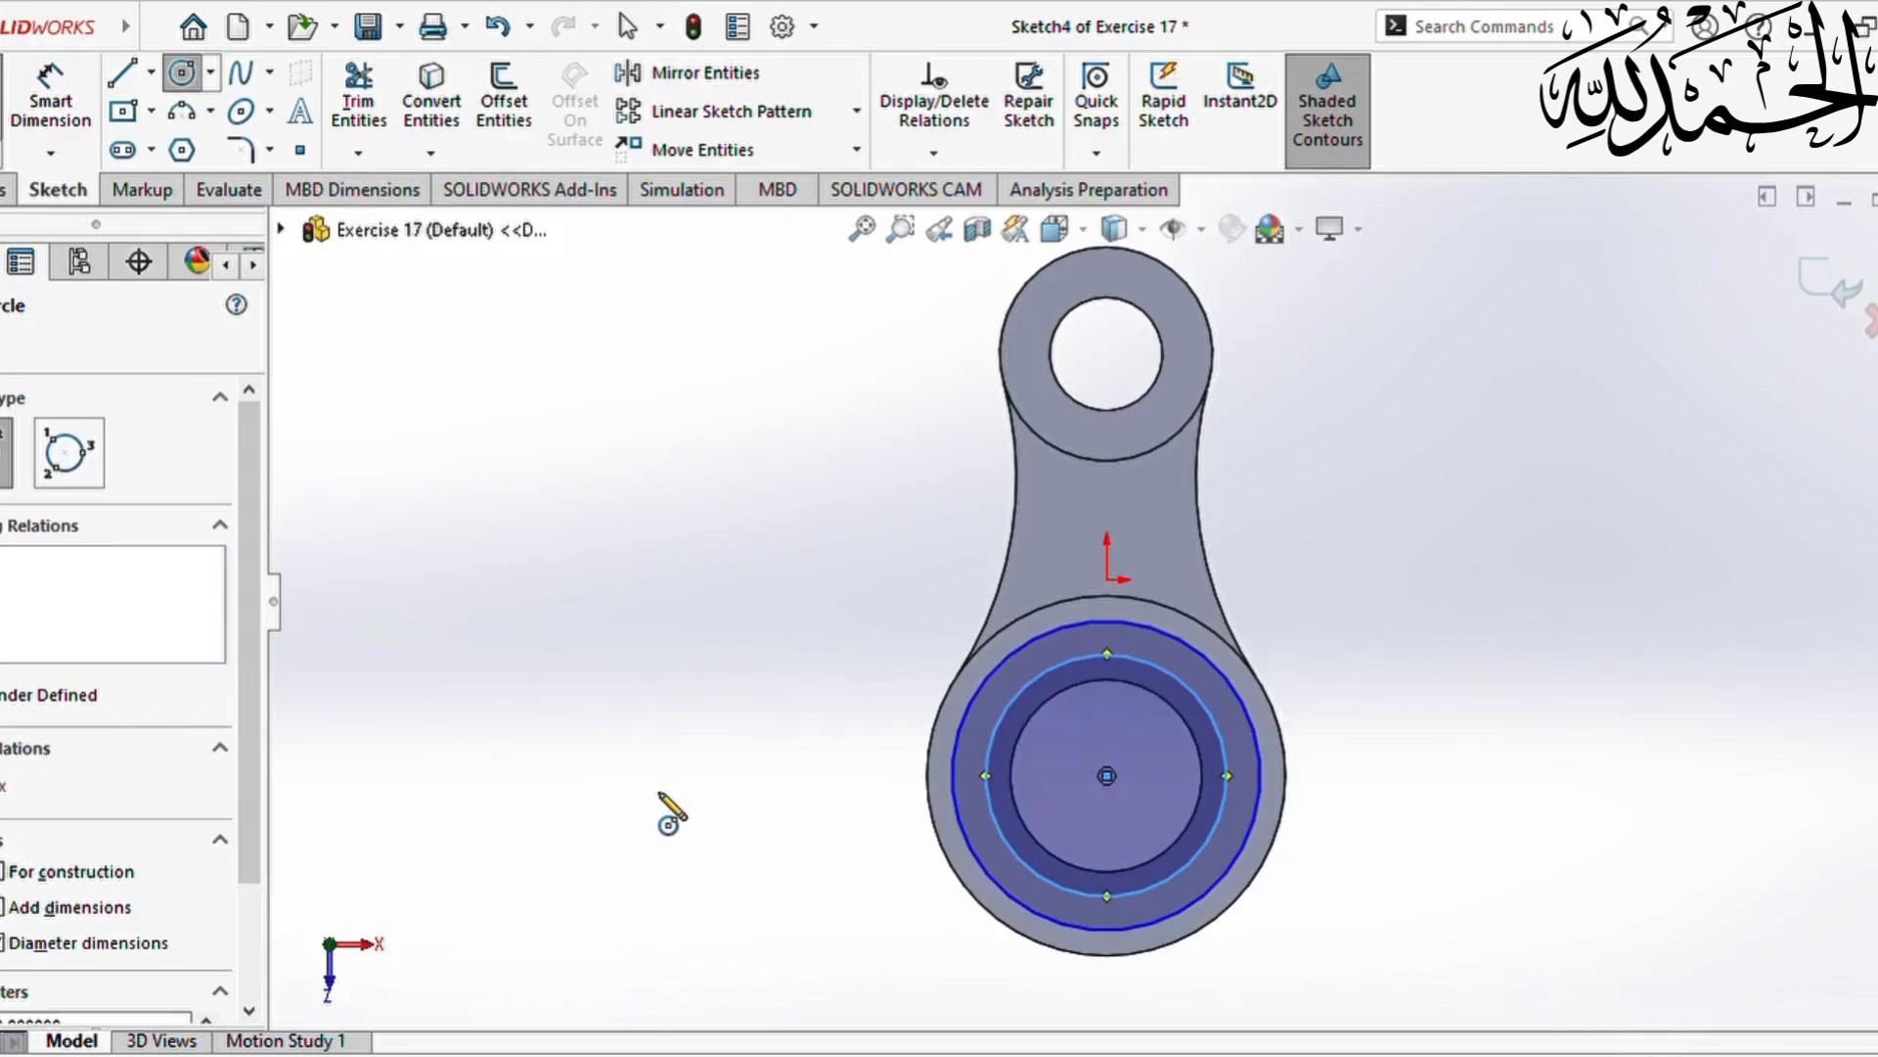
{"action": "key", "text": "Escape"}
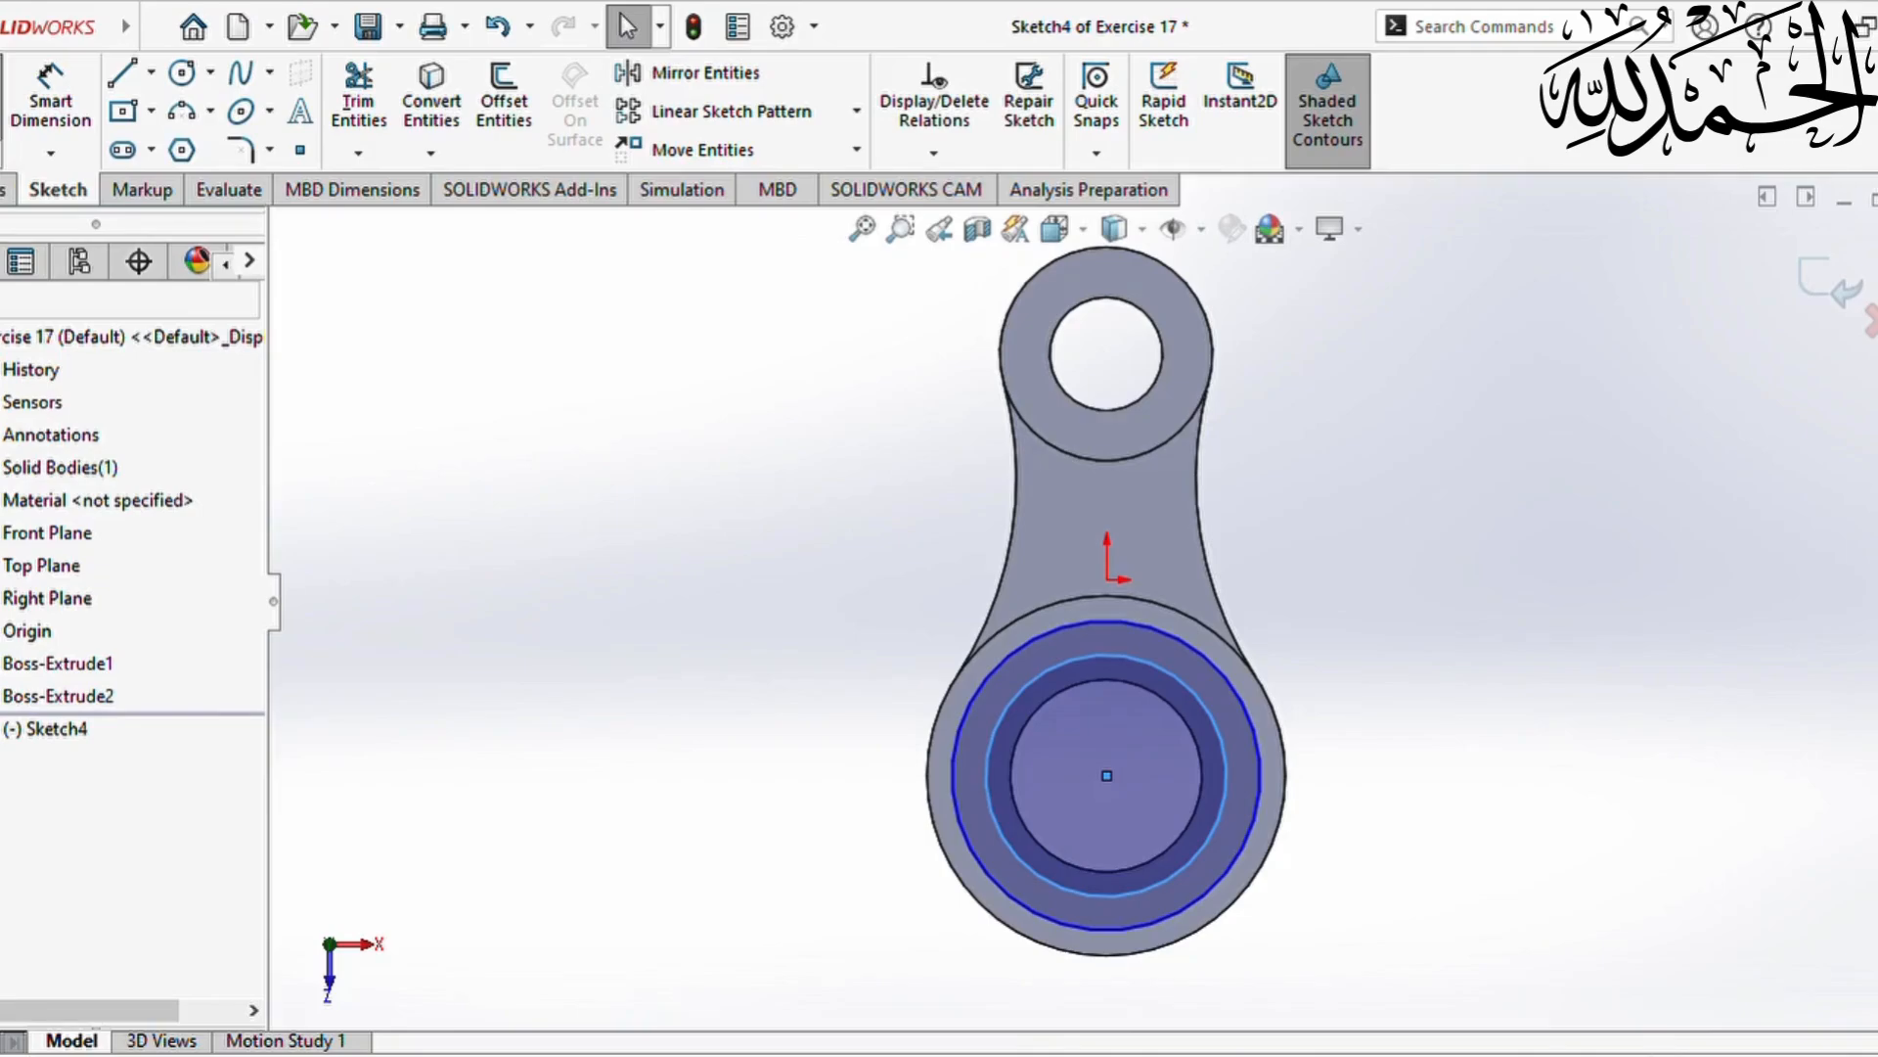
Step: Cut the ring between the 55 mm and 43 mm circles 5 mm deep into the lower boss with a blind Extruded Cut
{"action": "left_click", "coordinate": [5, 189]}
{"action": "left_click", "coordinate": [368, 108]}
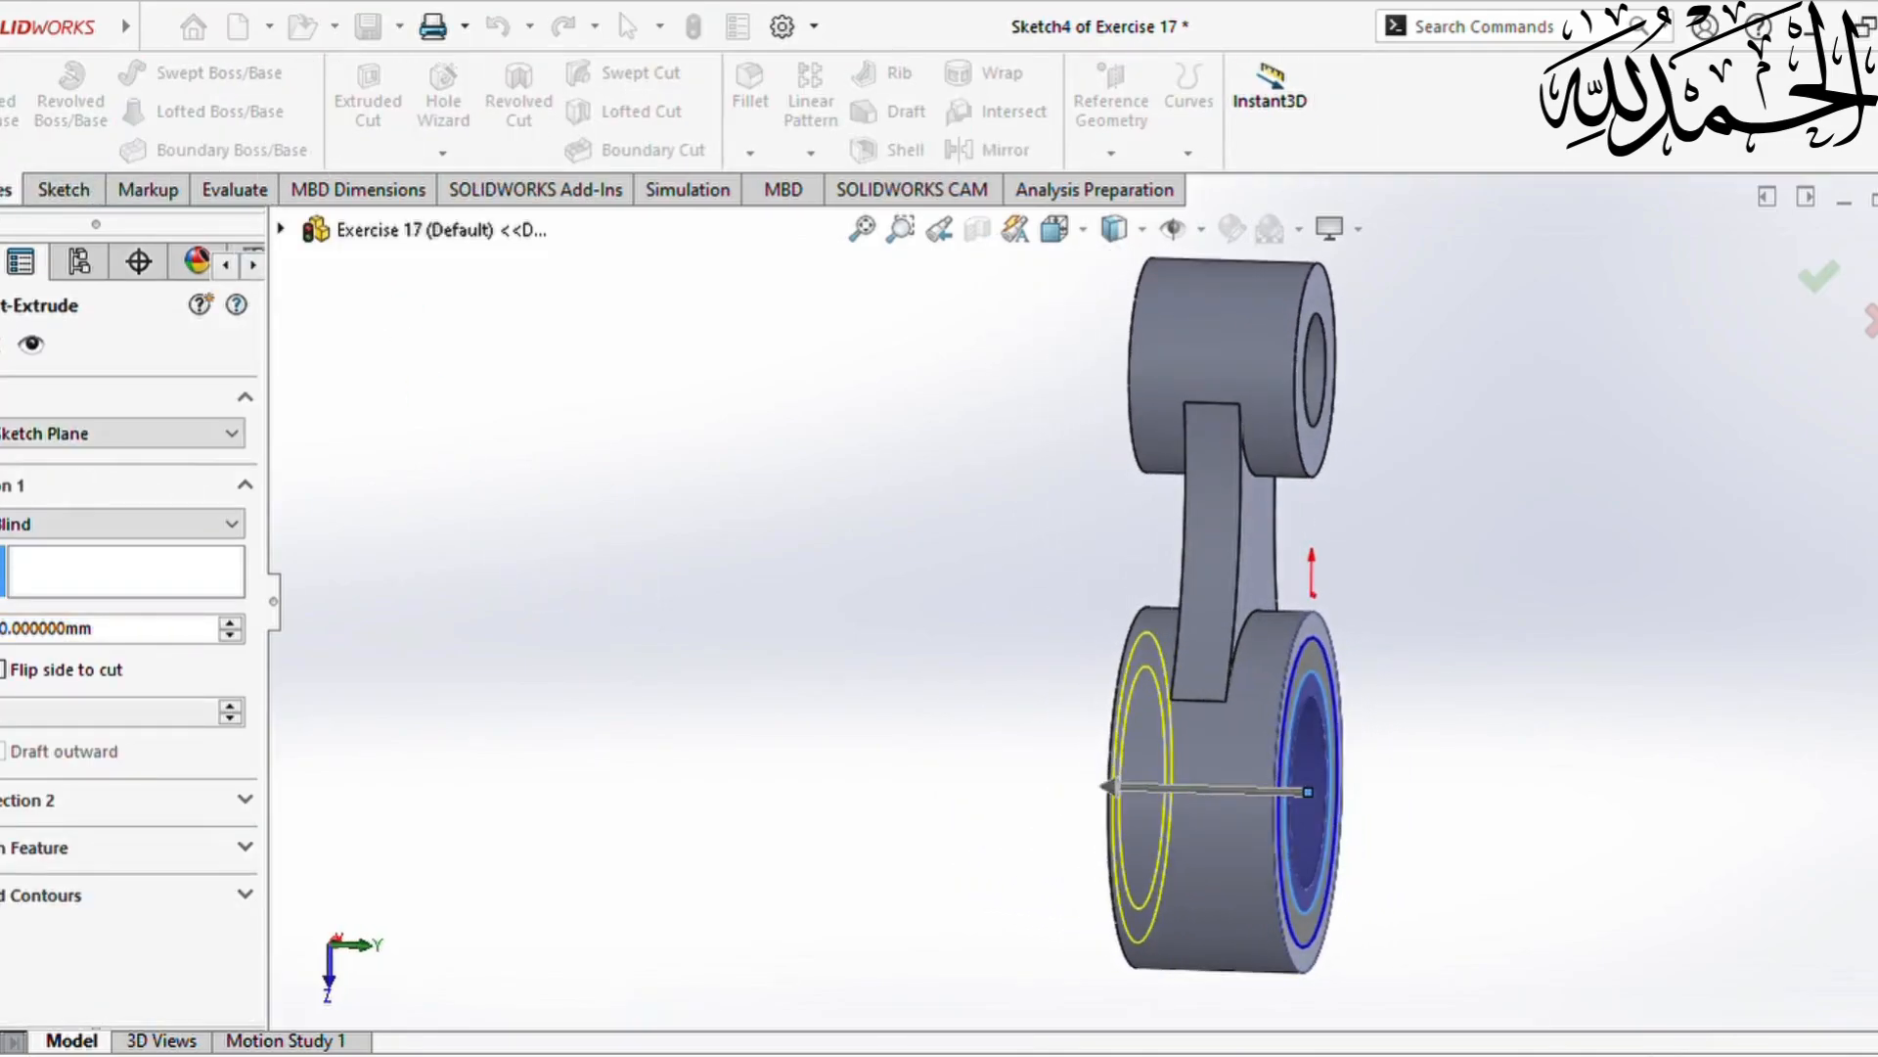
{"action": "double_click", "coordinate": [155, 631]}
{"action": "type", "text": "5"}
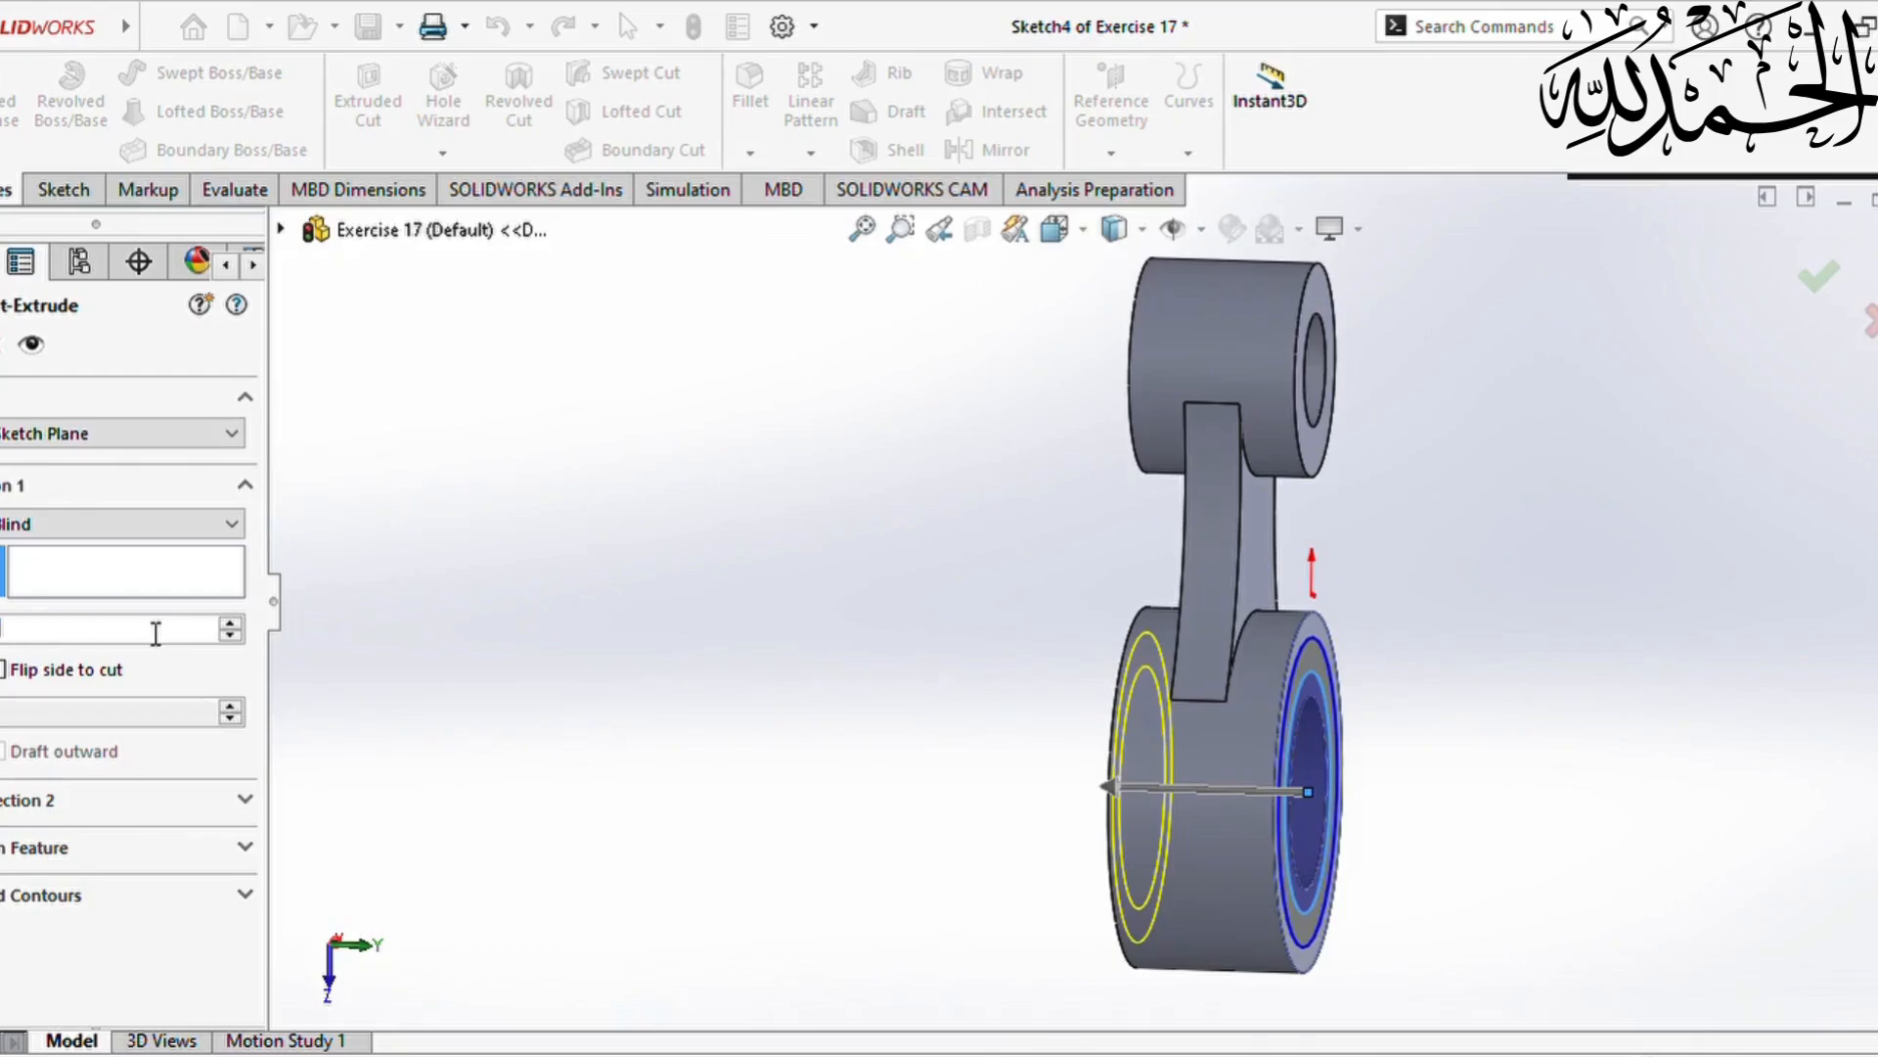
{"action": "key", "text": "Return"}
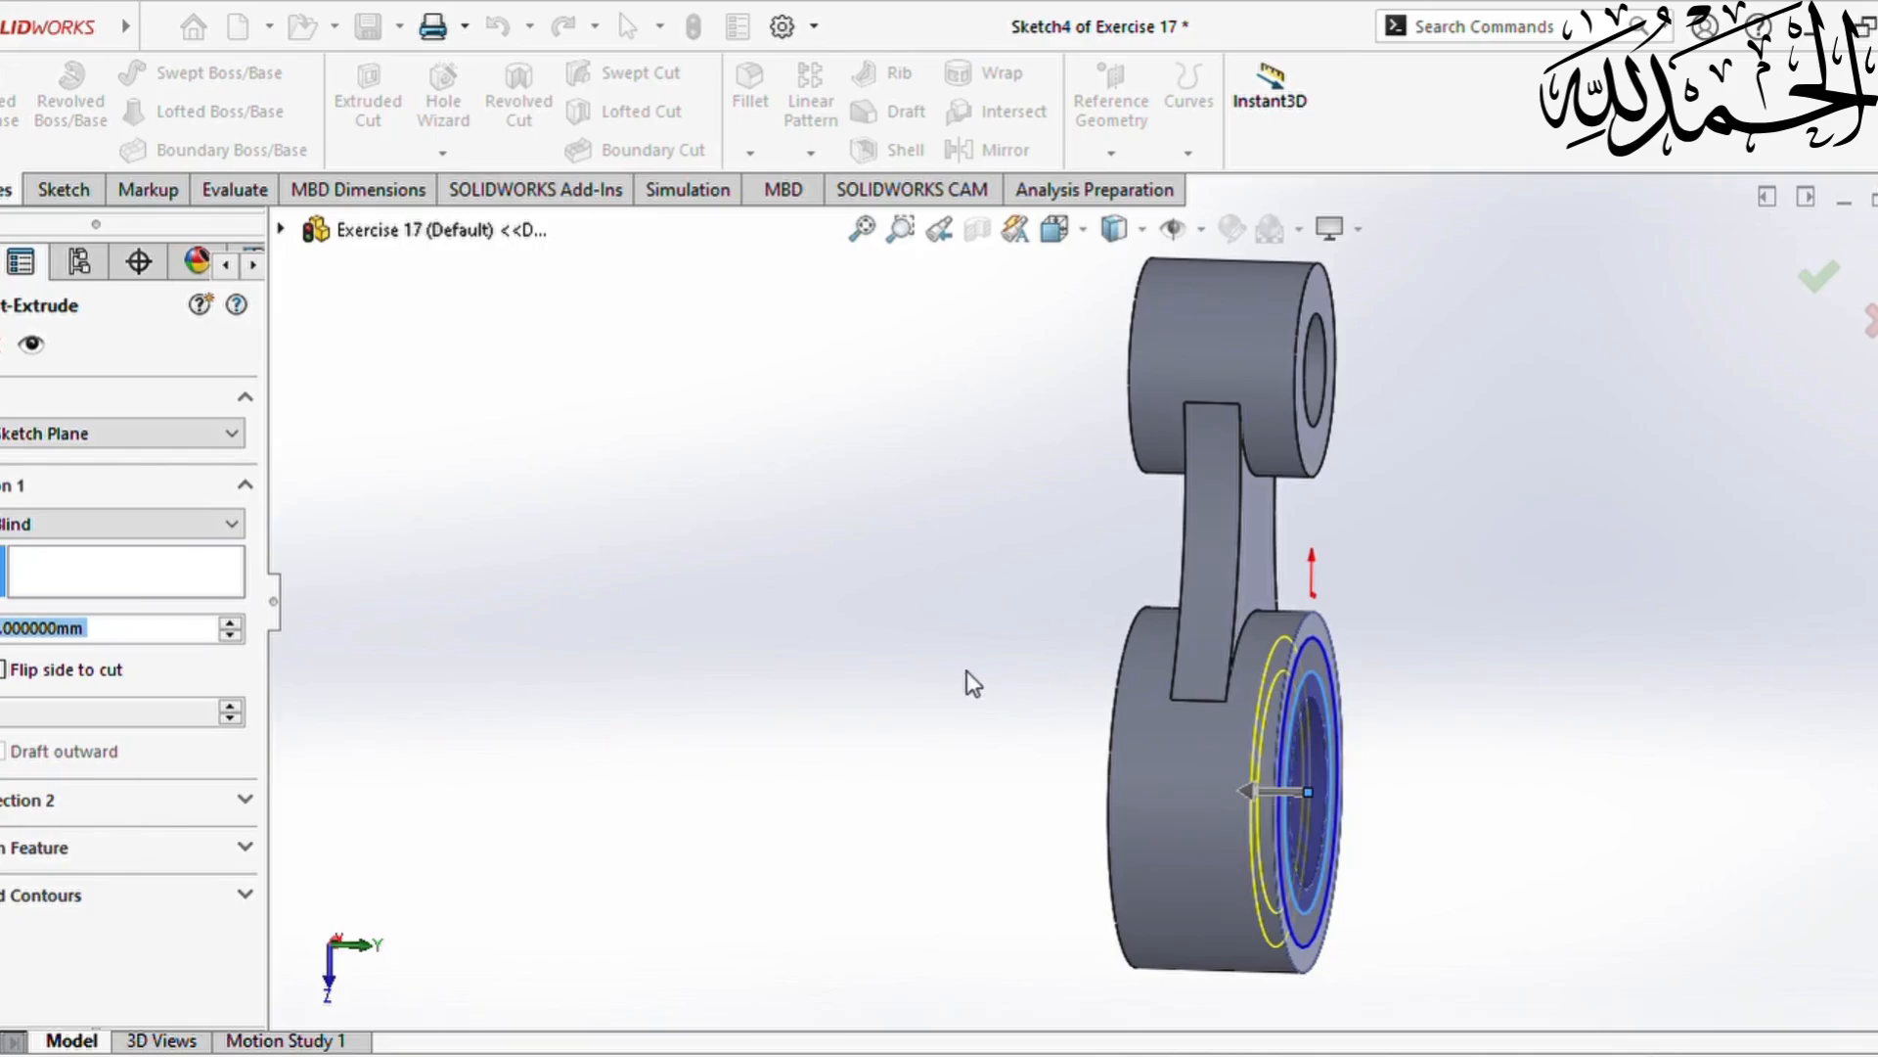
{"action": "key", "text": "Return"}
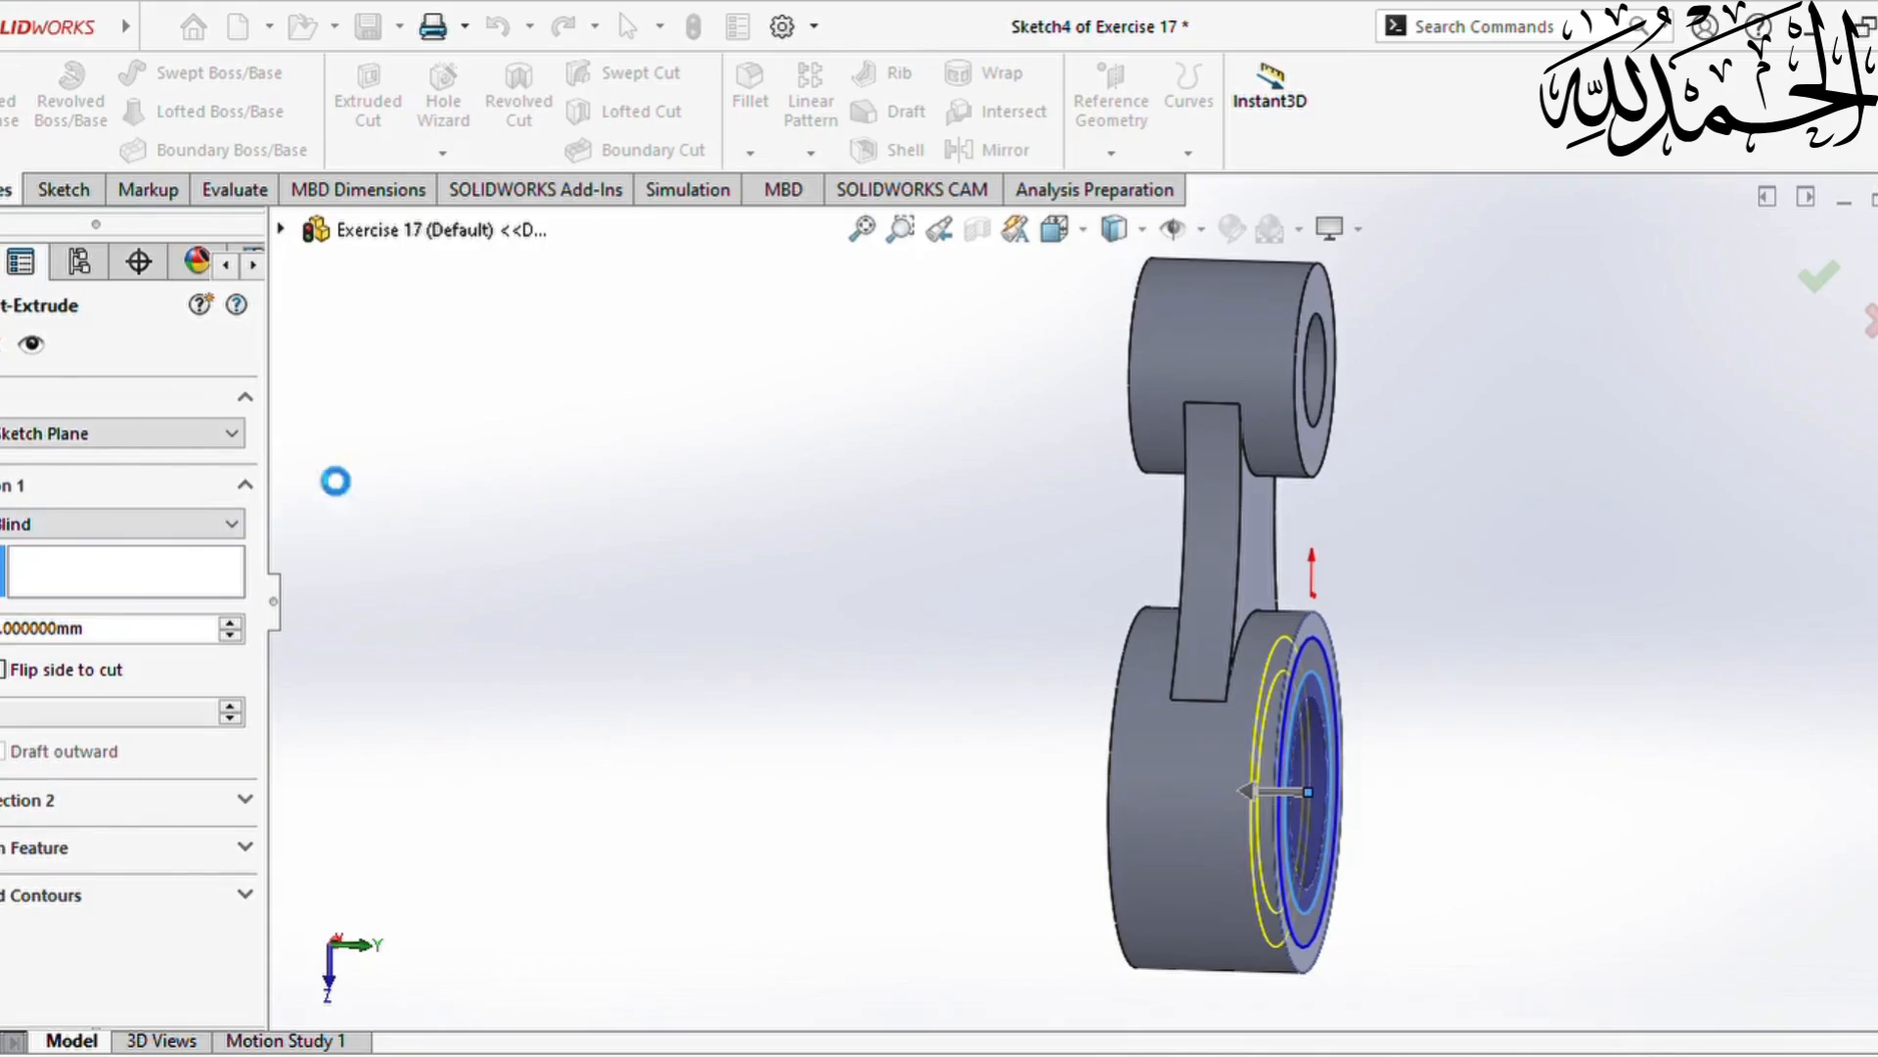
Step: Start a sketch on the narrow ring face around the lower hole and convert its inner and outer edges into the sketch
{"action": "middle_click_drag", "start_coordinate": [768, 647], "coordinate": [650, 626]}
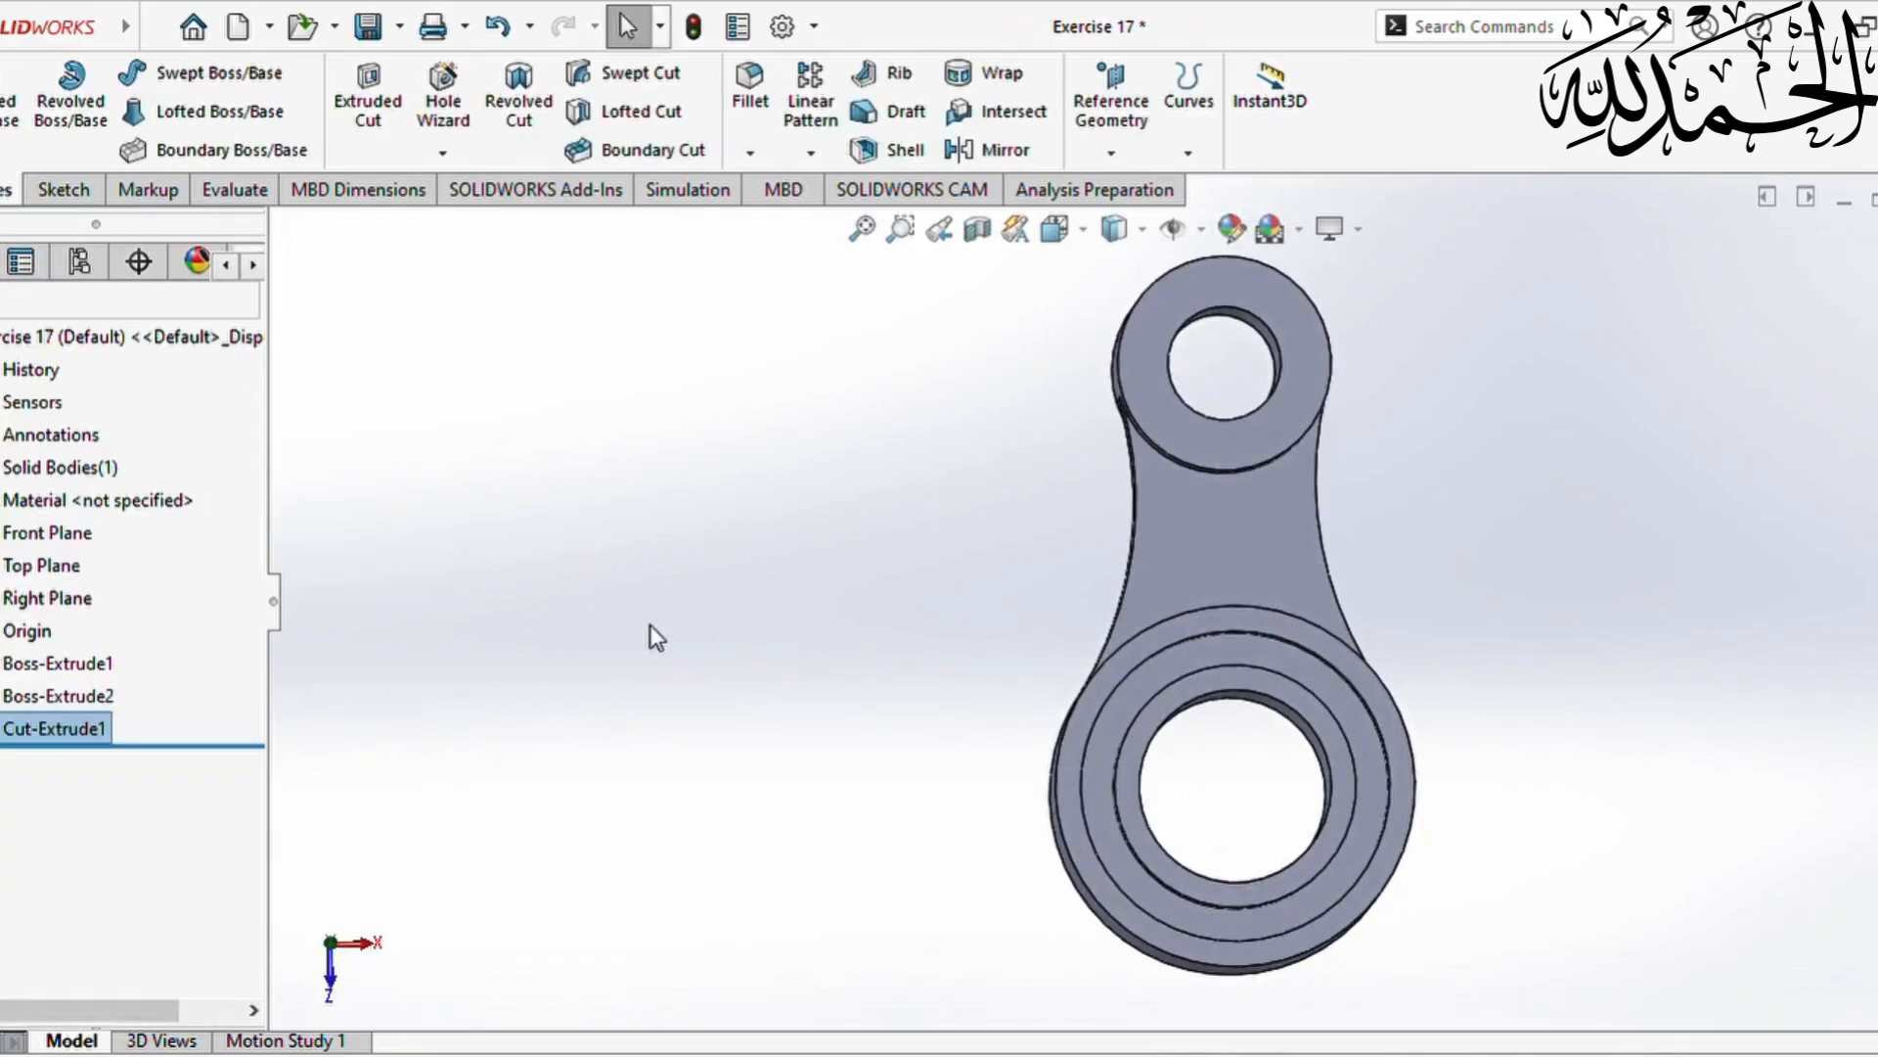
{"action": "left_click", "coordinate": [1138, 842]}
{"action": "left_click", "coordinate": [1289, 756]}
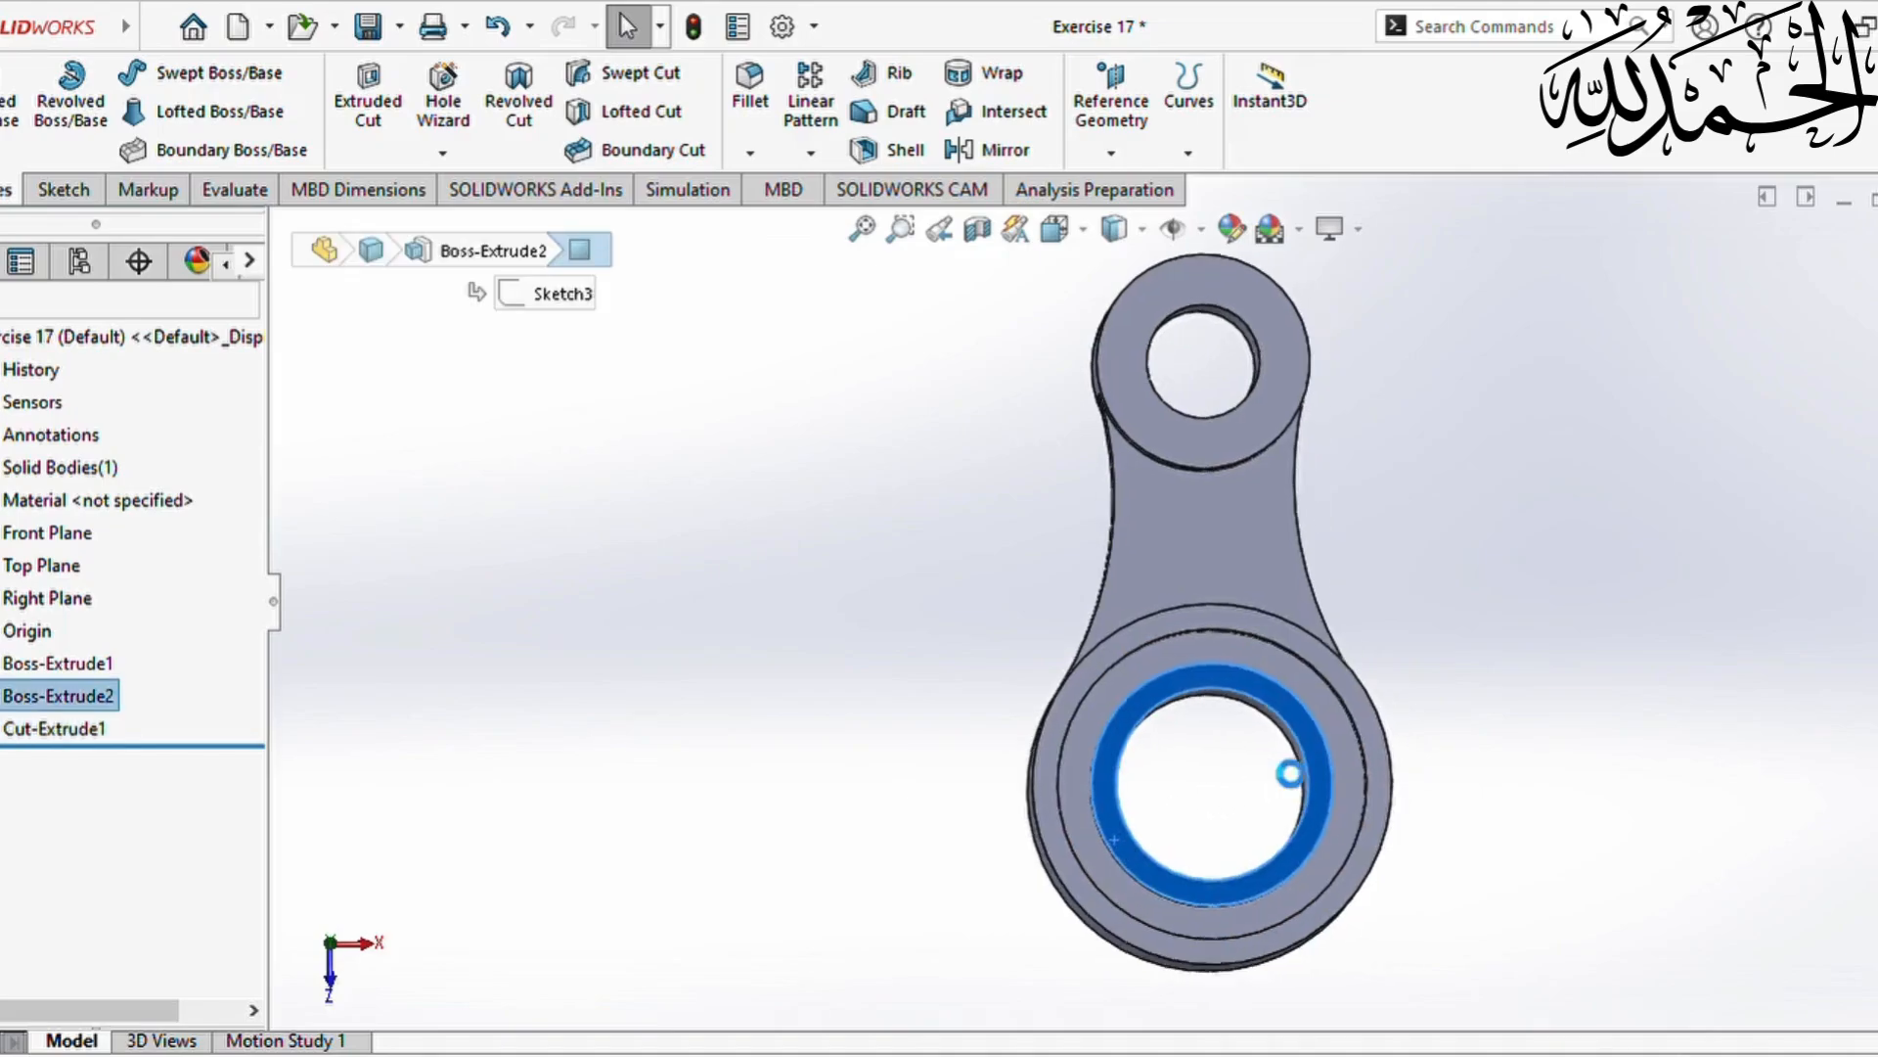
{"action": "left_click", "coordinate": [415, 111]}
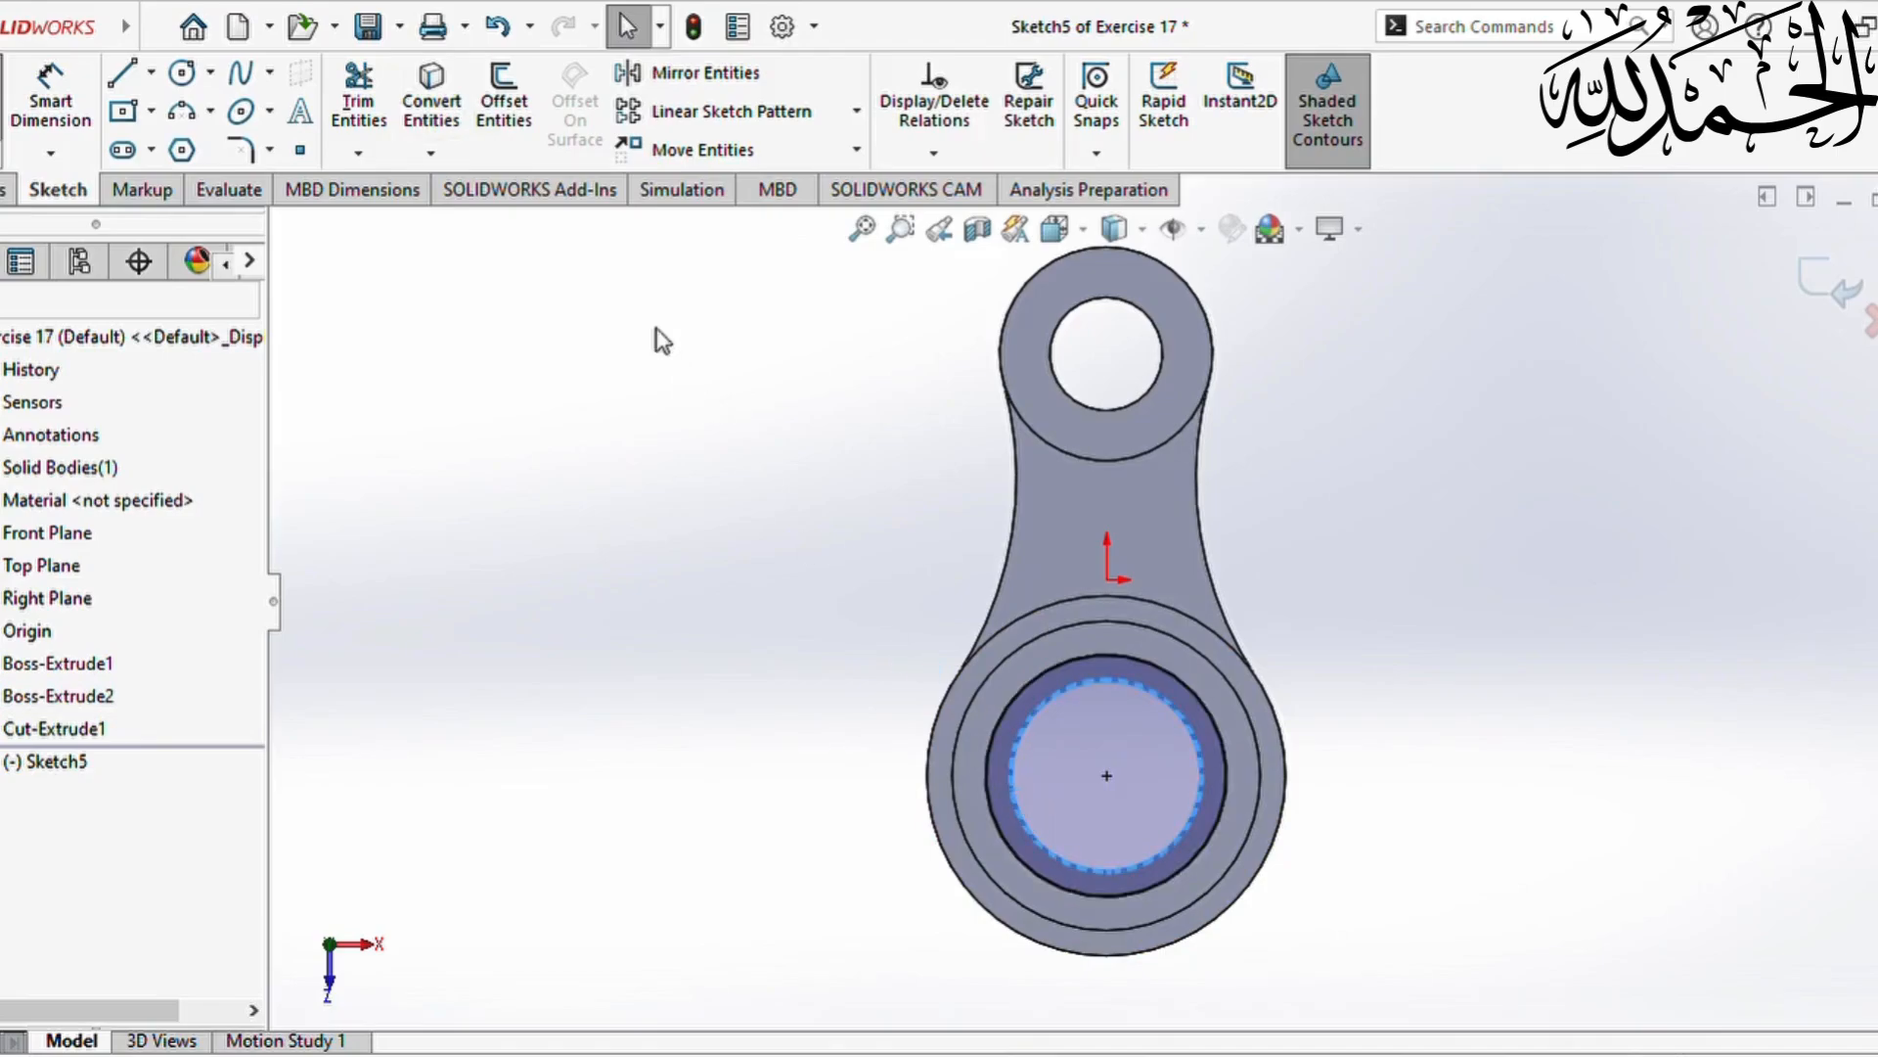
{"action": "left_click", "coordinate": [428, 104]}
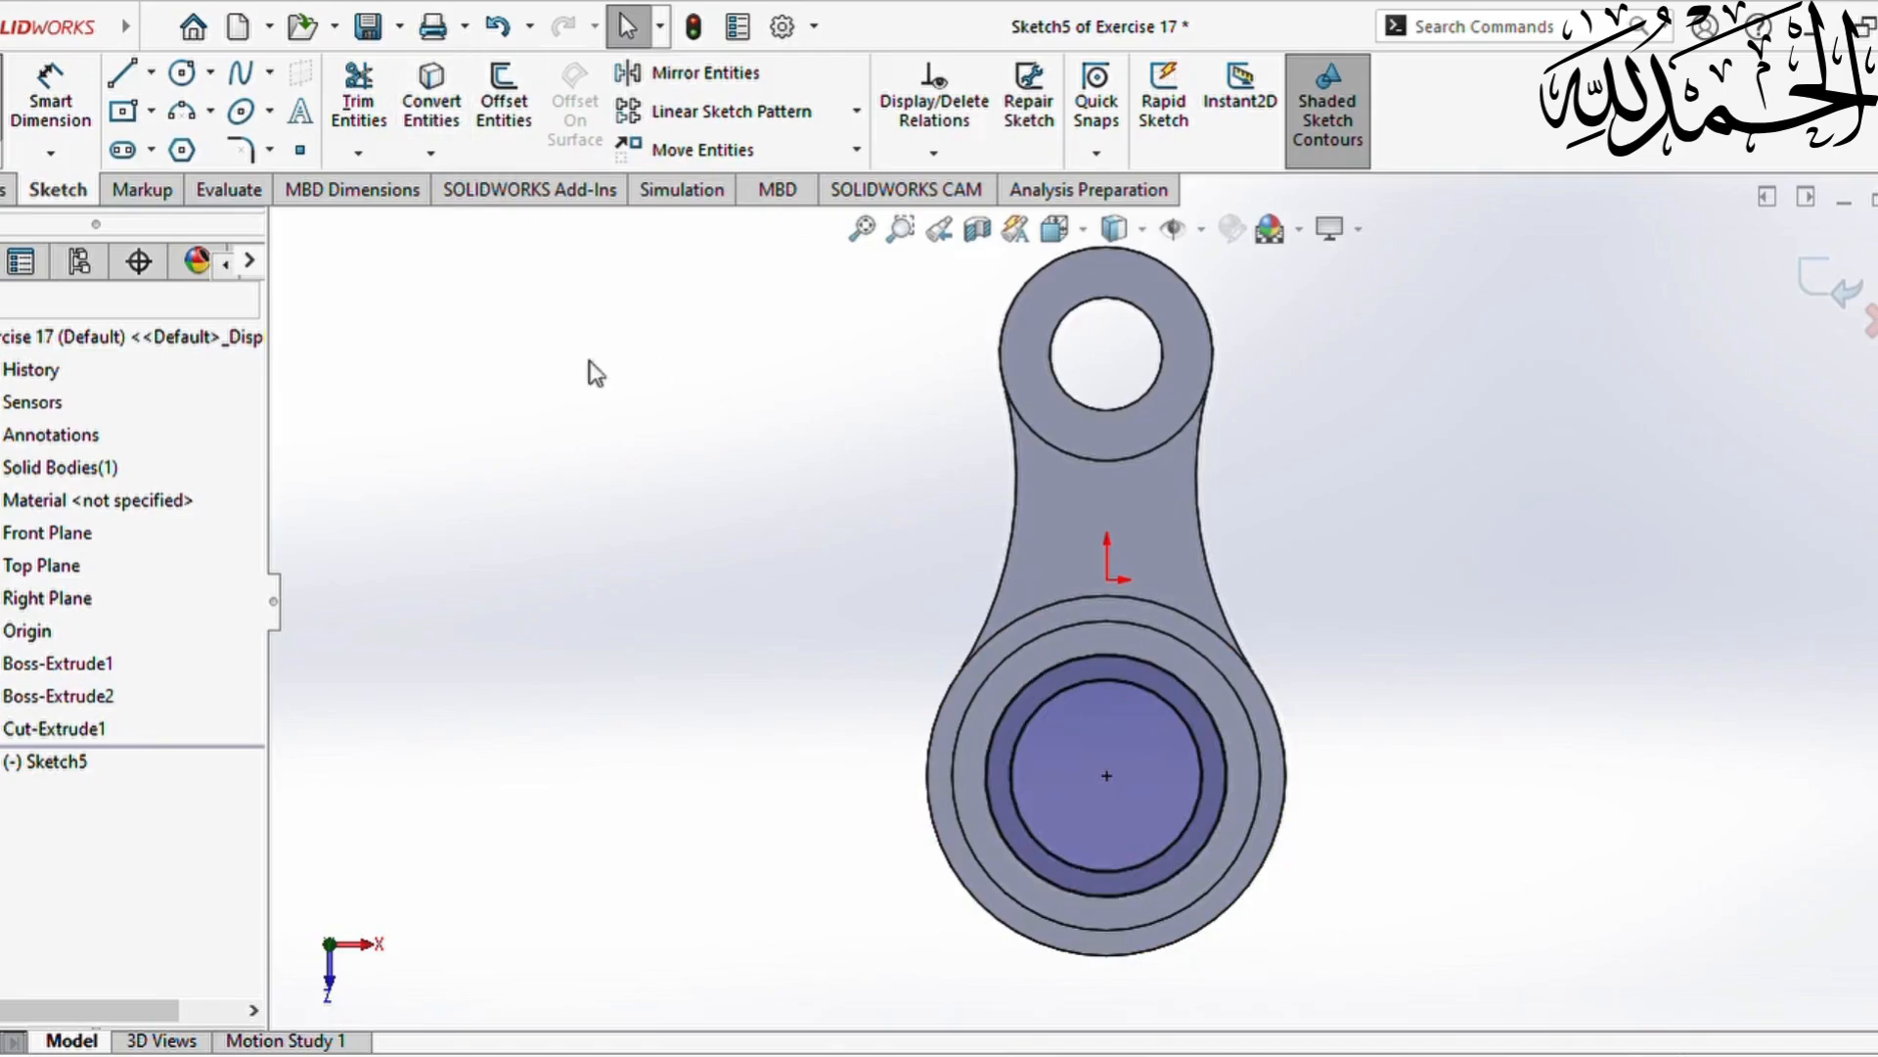
Step: Extrude the ring profile outward from the lower boss face as a blind boss merged with the body, and save the part
{"action": "left_click", "coordinate": [5, 190]}
{"action": "left_click", "coordinate": [20, 98]}
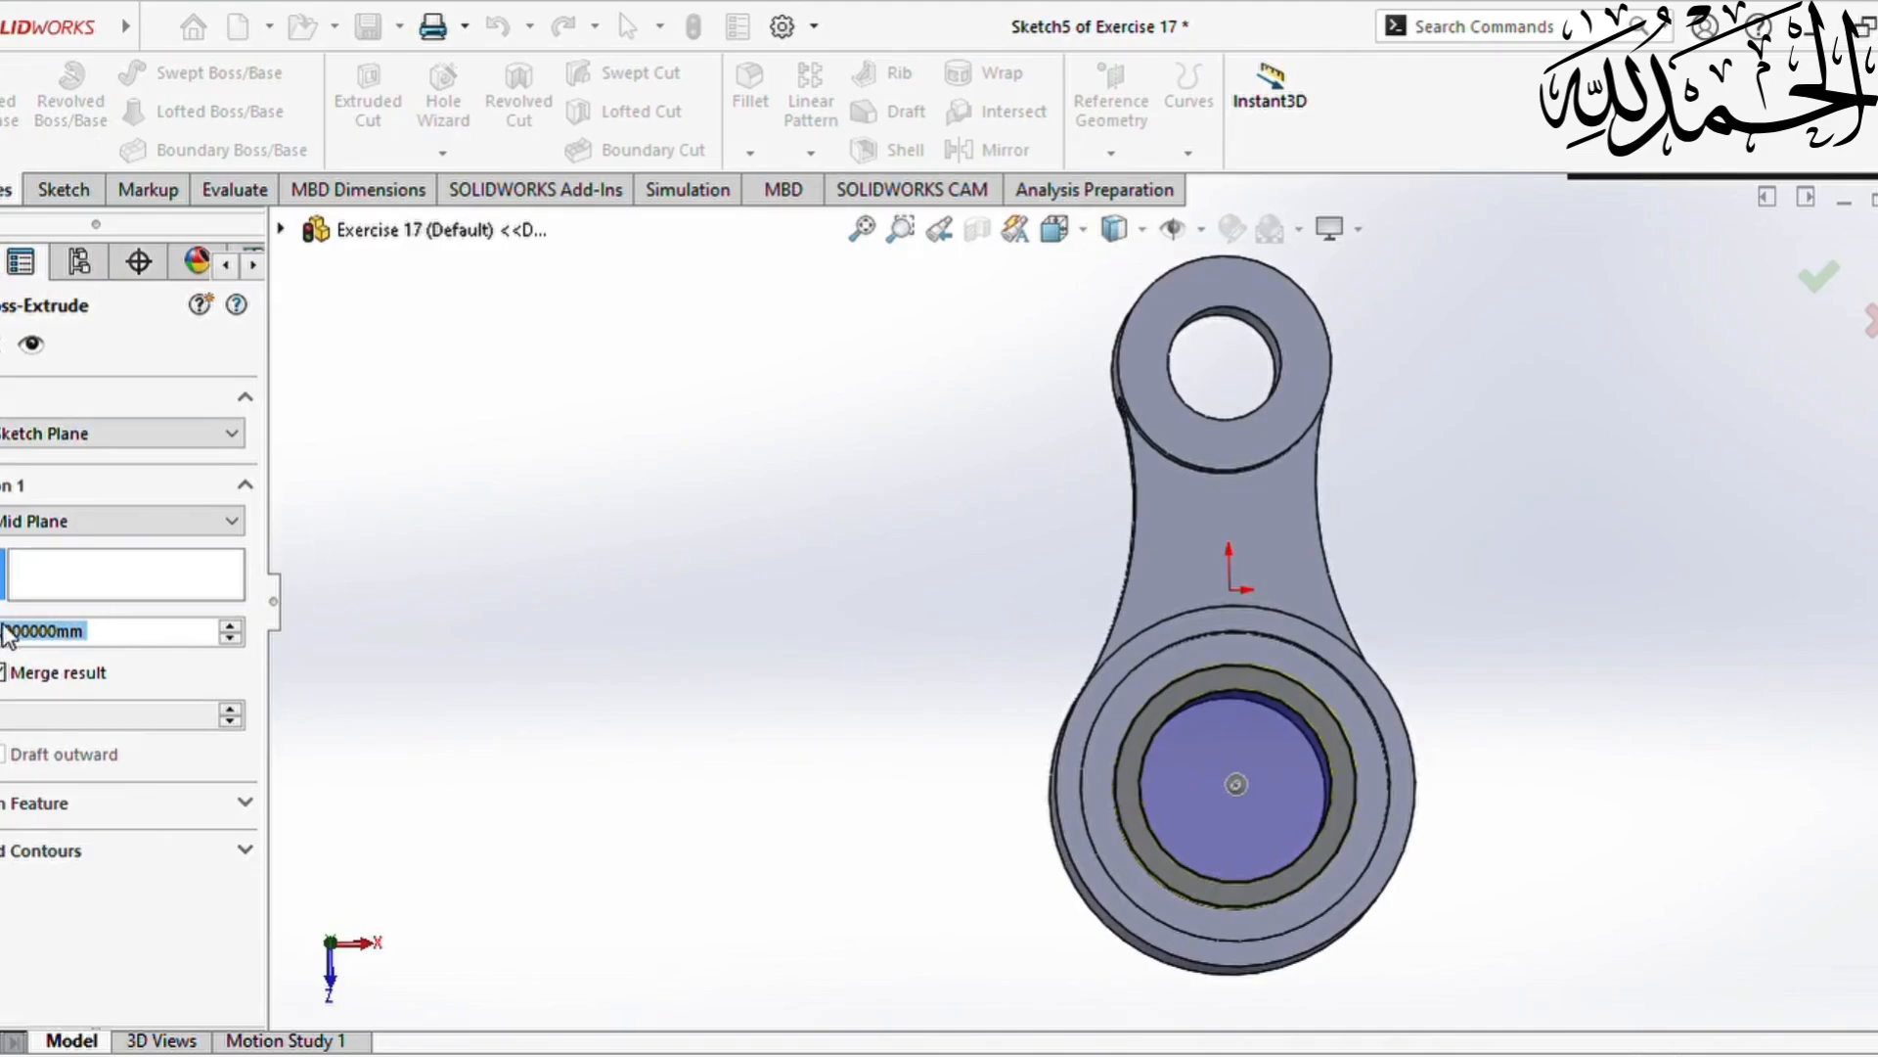
{"action": "middle_click_drag", "start_coordinate": [503, 717], "coordinate": [608, 744]}
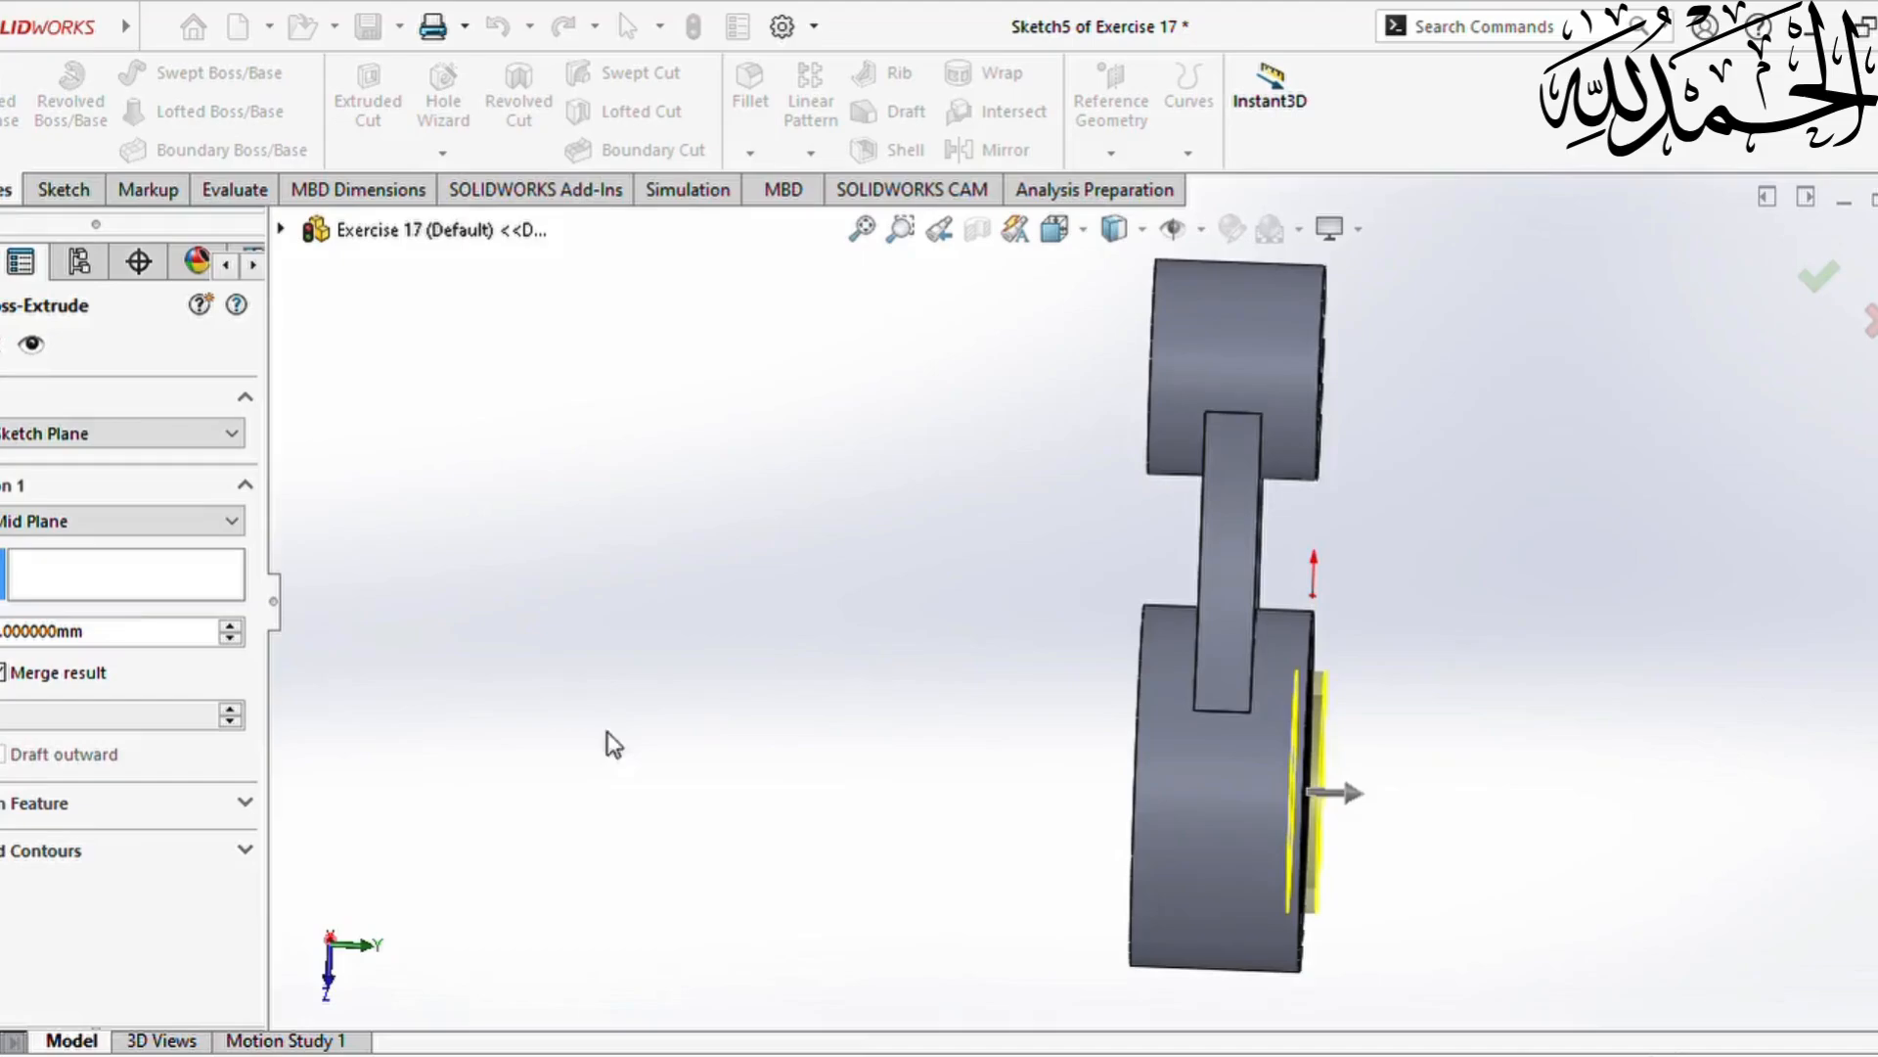
{"action": "left_click", "coordinate": [51, 548]}
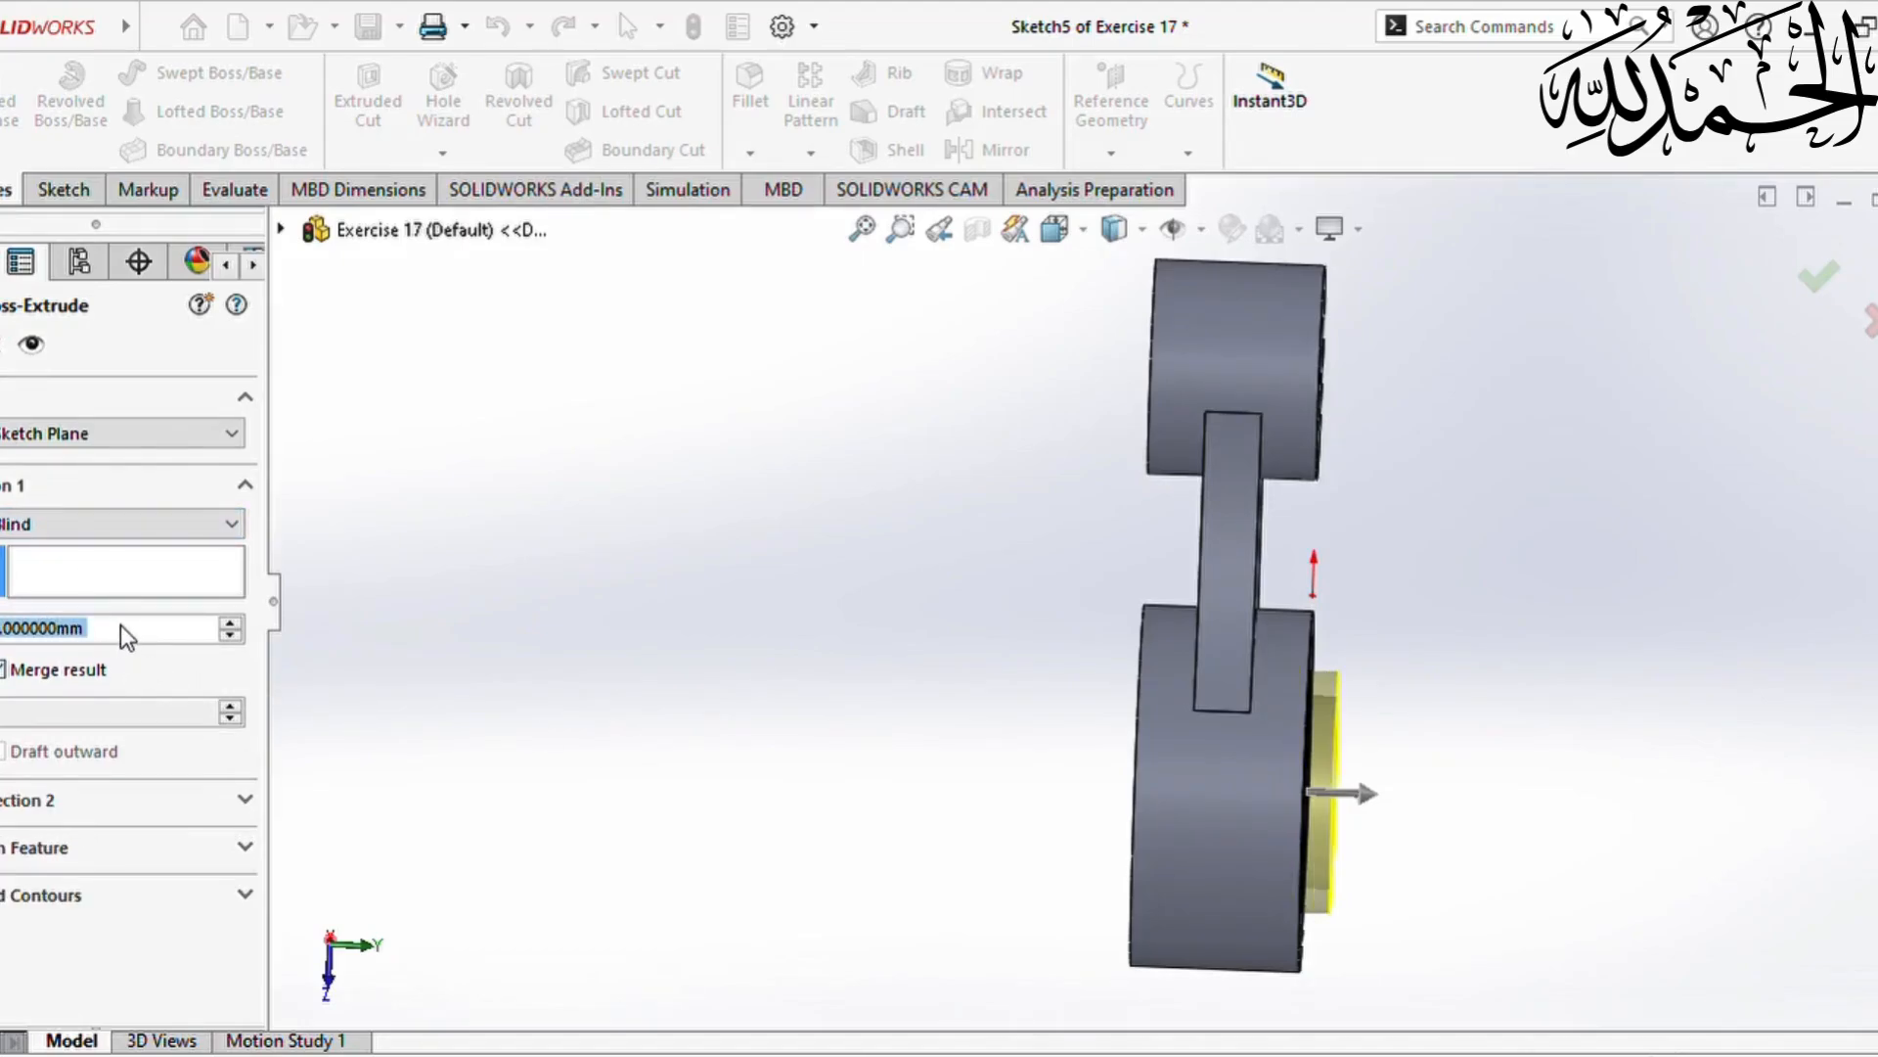
{"action": "type", "text": "5"}
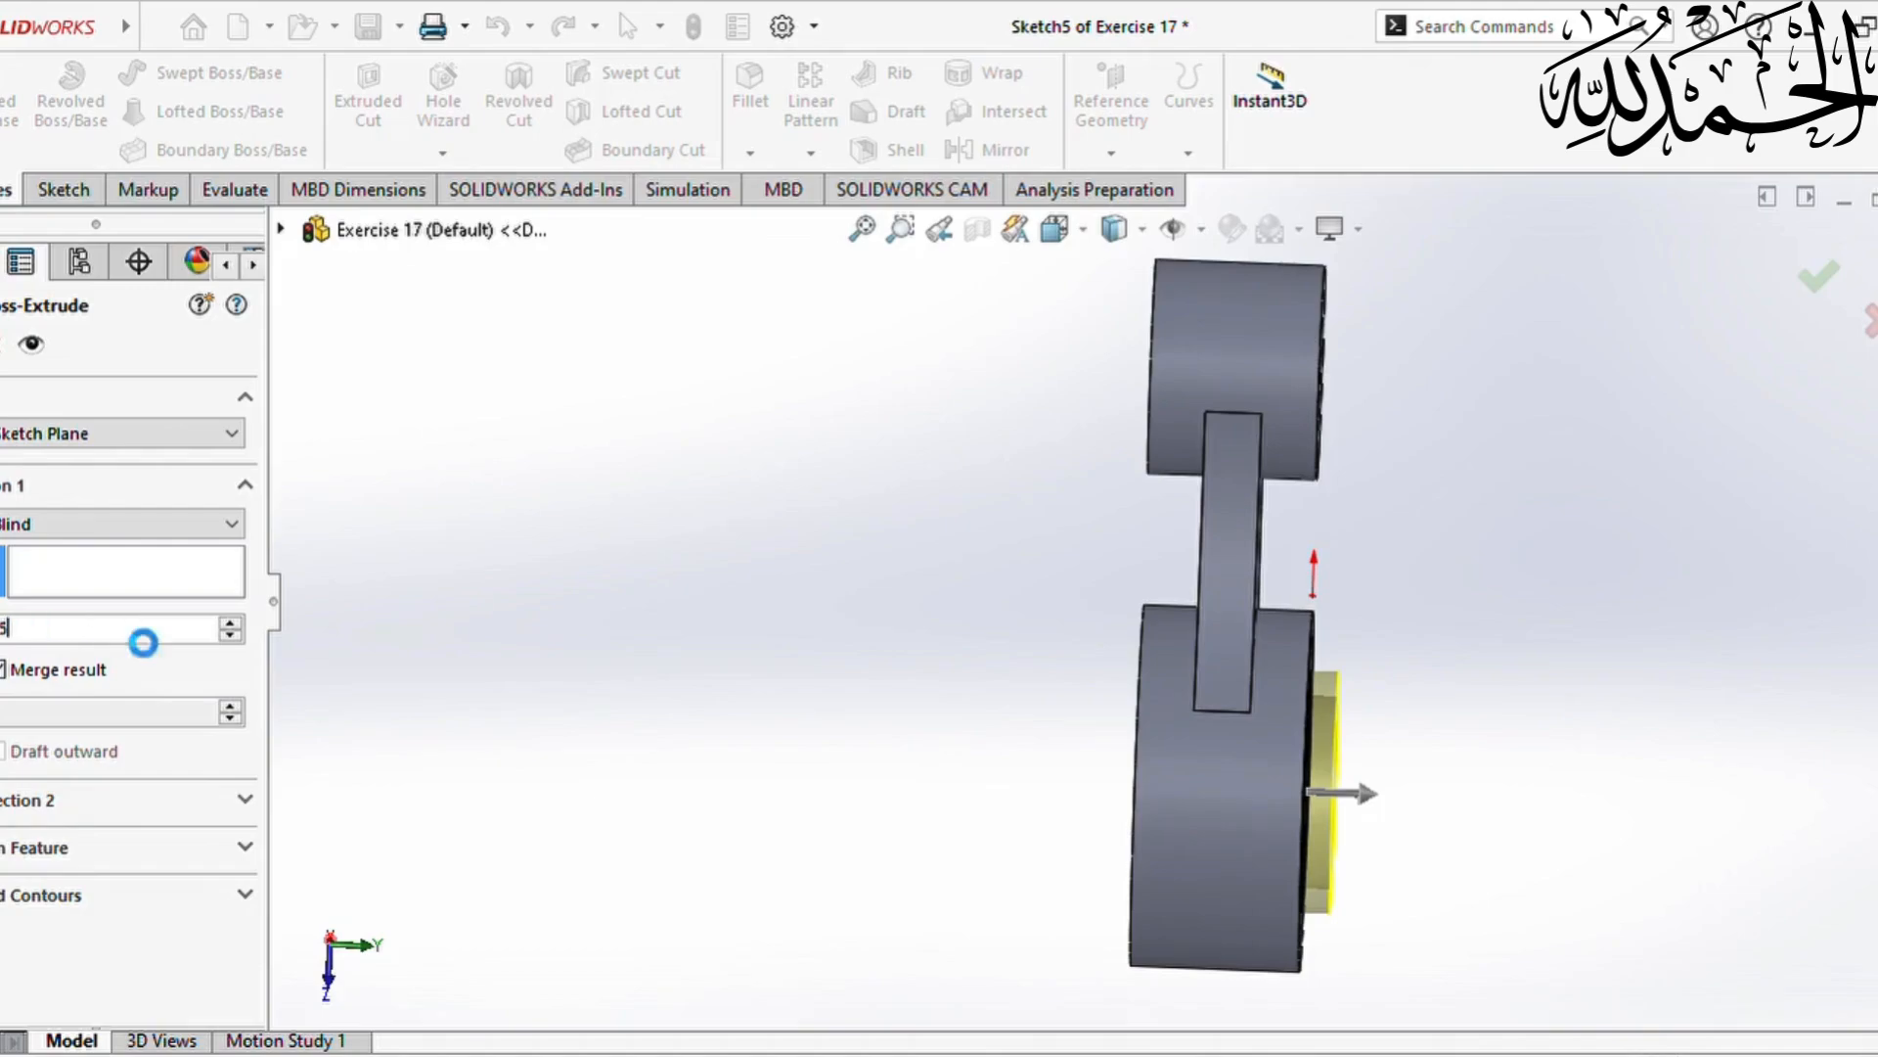
{"action": "key", "text": "Return"}
{"action": "middle_click_drag", "start_coordinate": [678, 536], "coordinate": [586, 555]}
{"action": "left_click", "coordinate": [0, 344]}
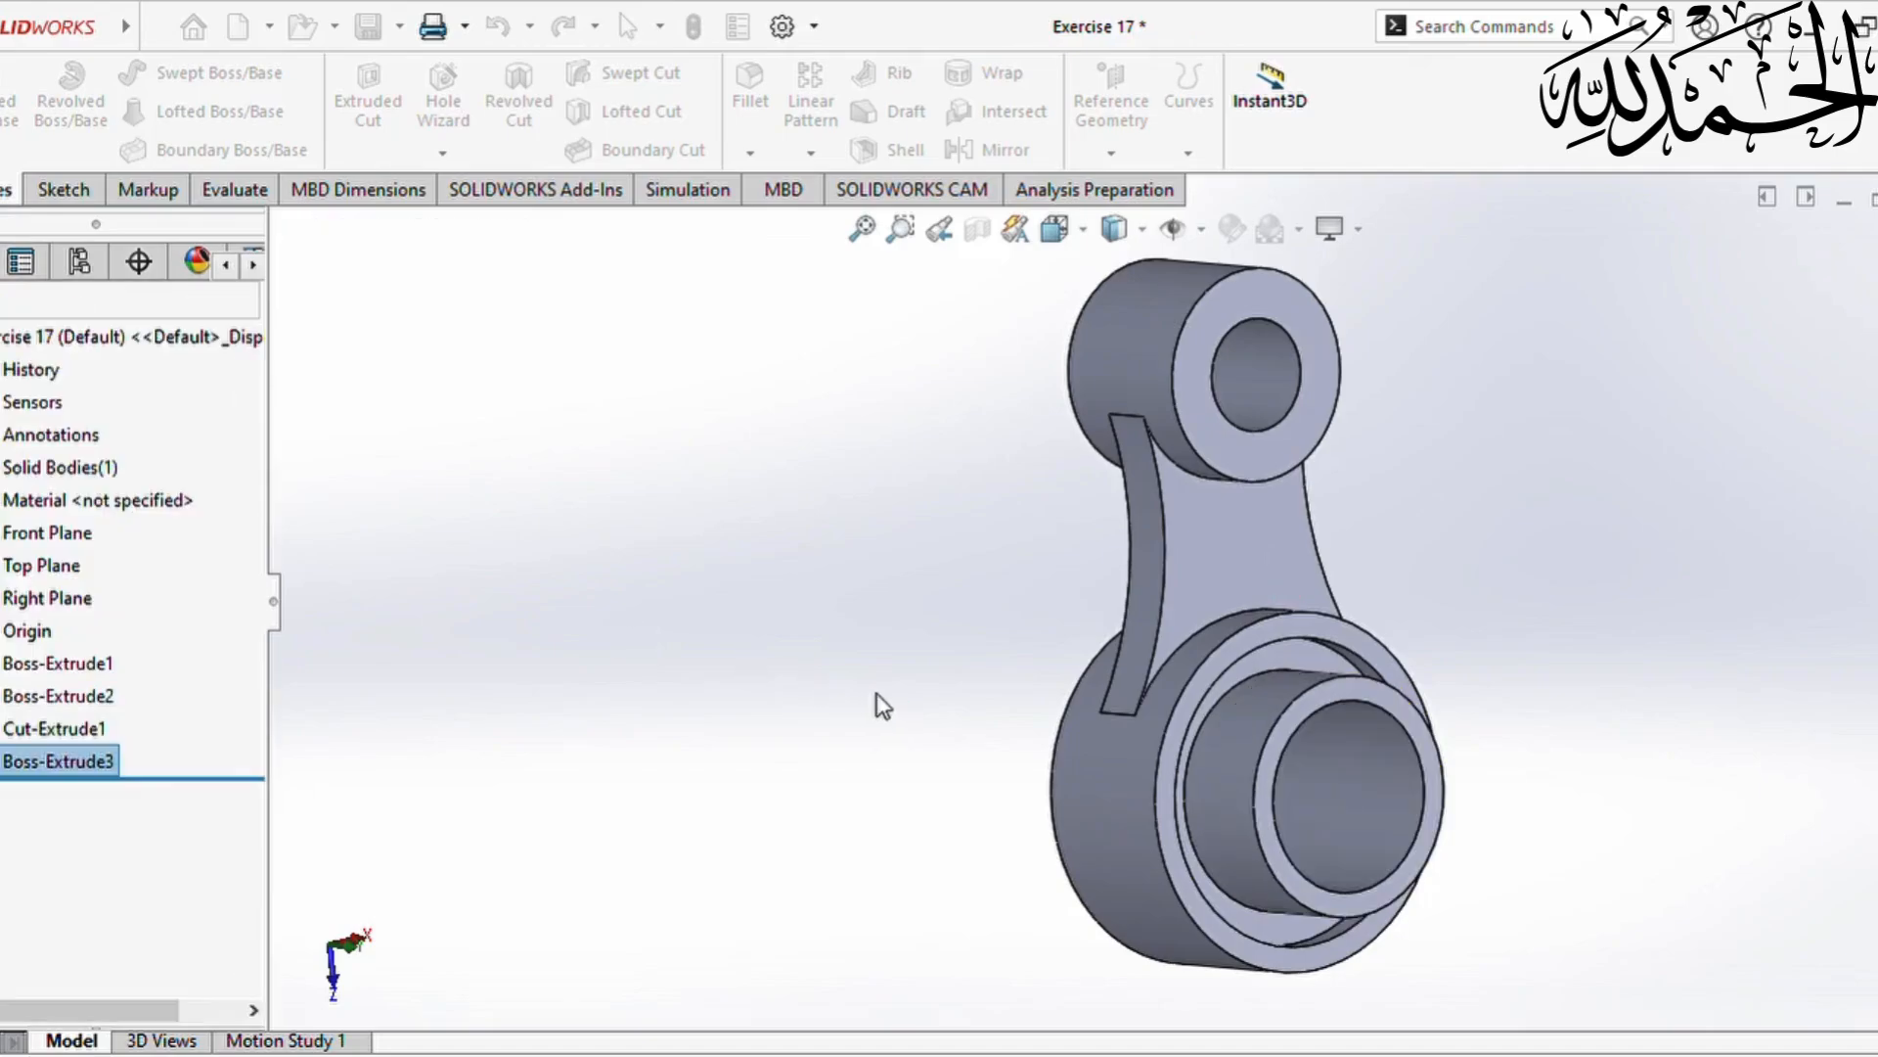
{"action": "middle_click_drag", "start_coordinate": [959, 721], "coordinate": [1037, 979]}
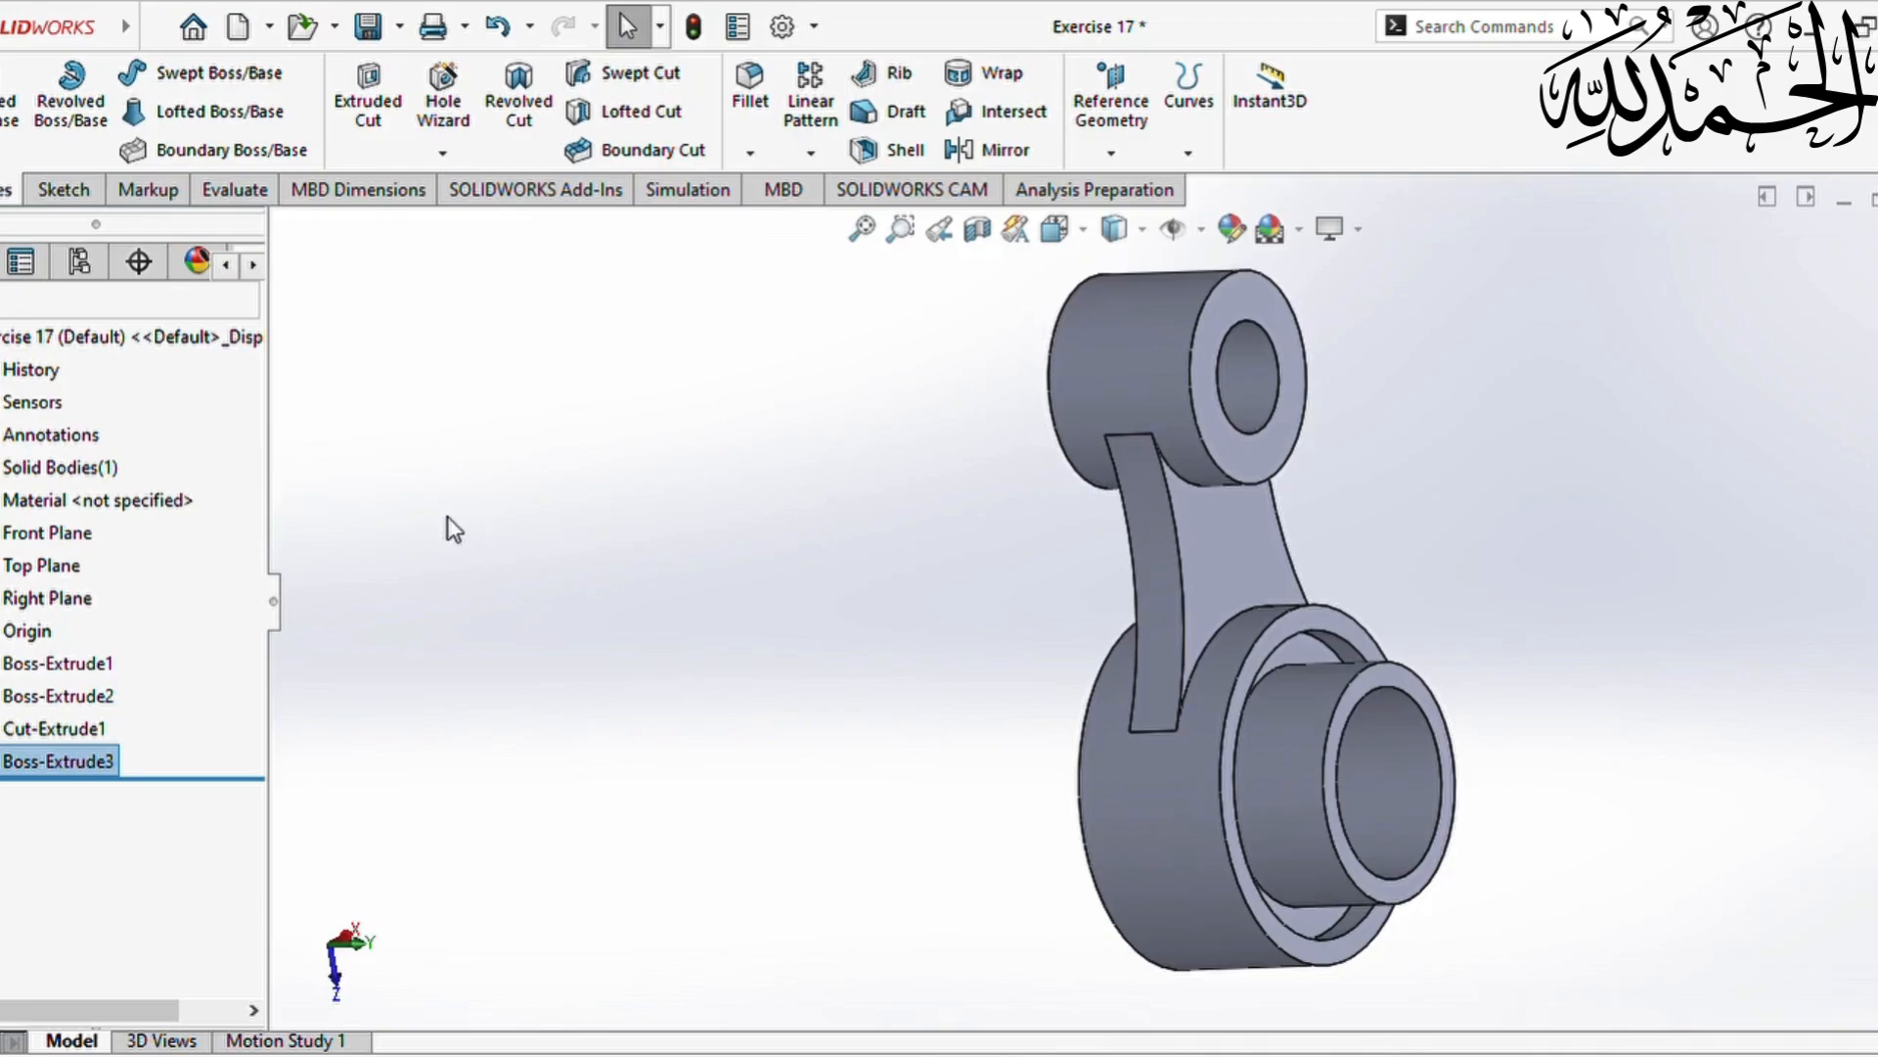
{"action": "left_click", "coordinate": [367, 26]}
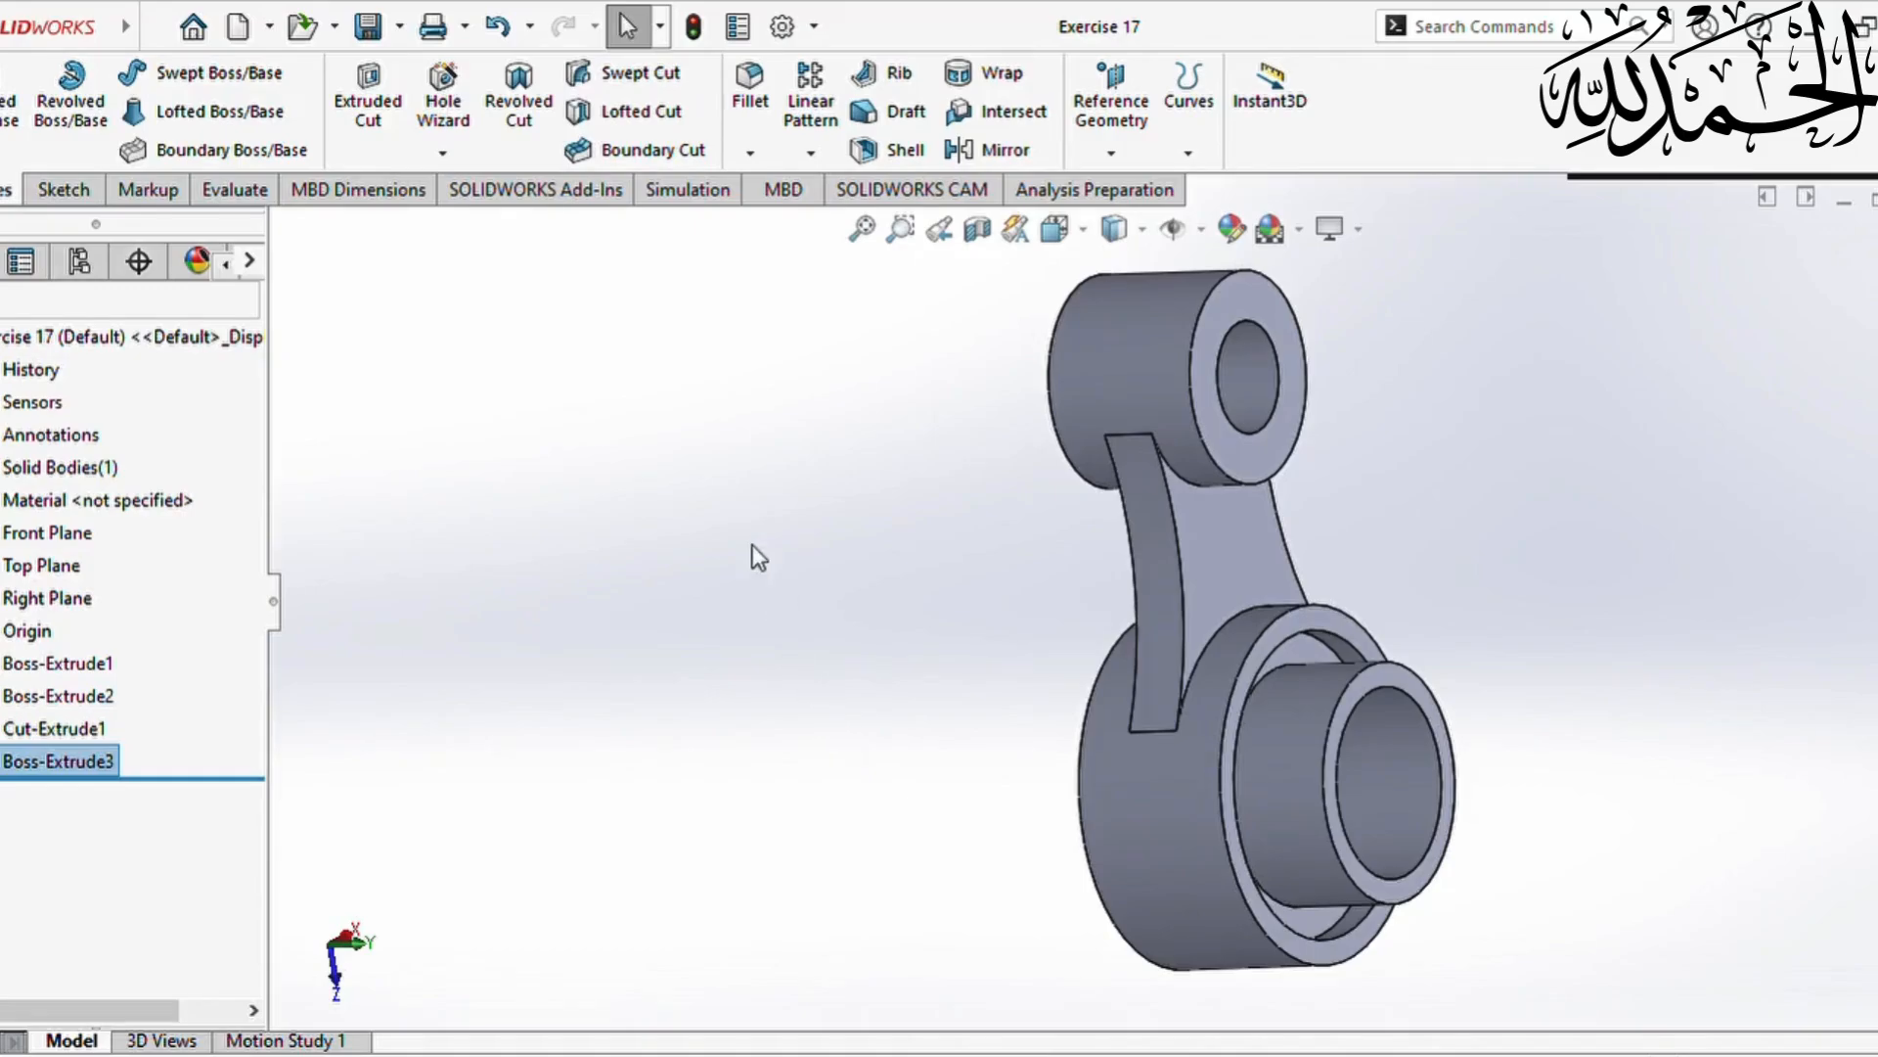
Step: Apply a light violet-blue colour to the whole part
{"action": "left_click", "coordinate": [134, 335]}
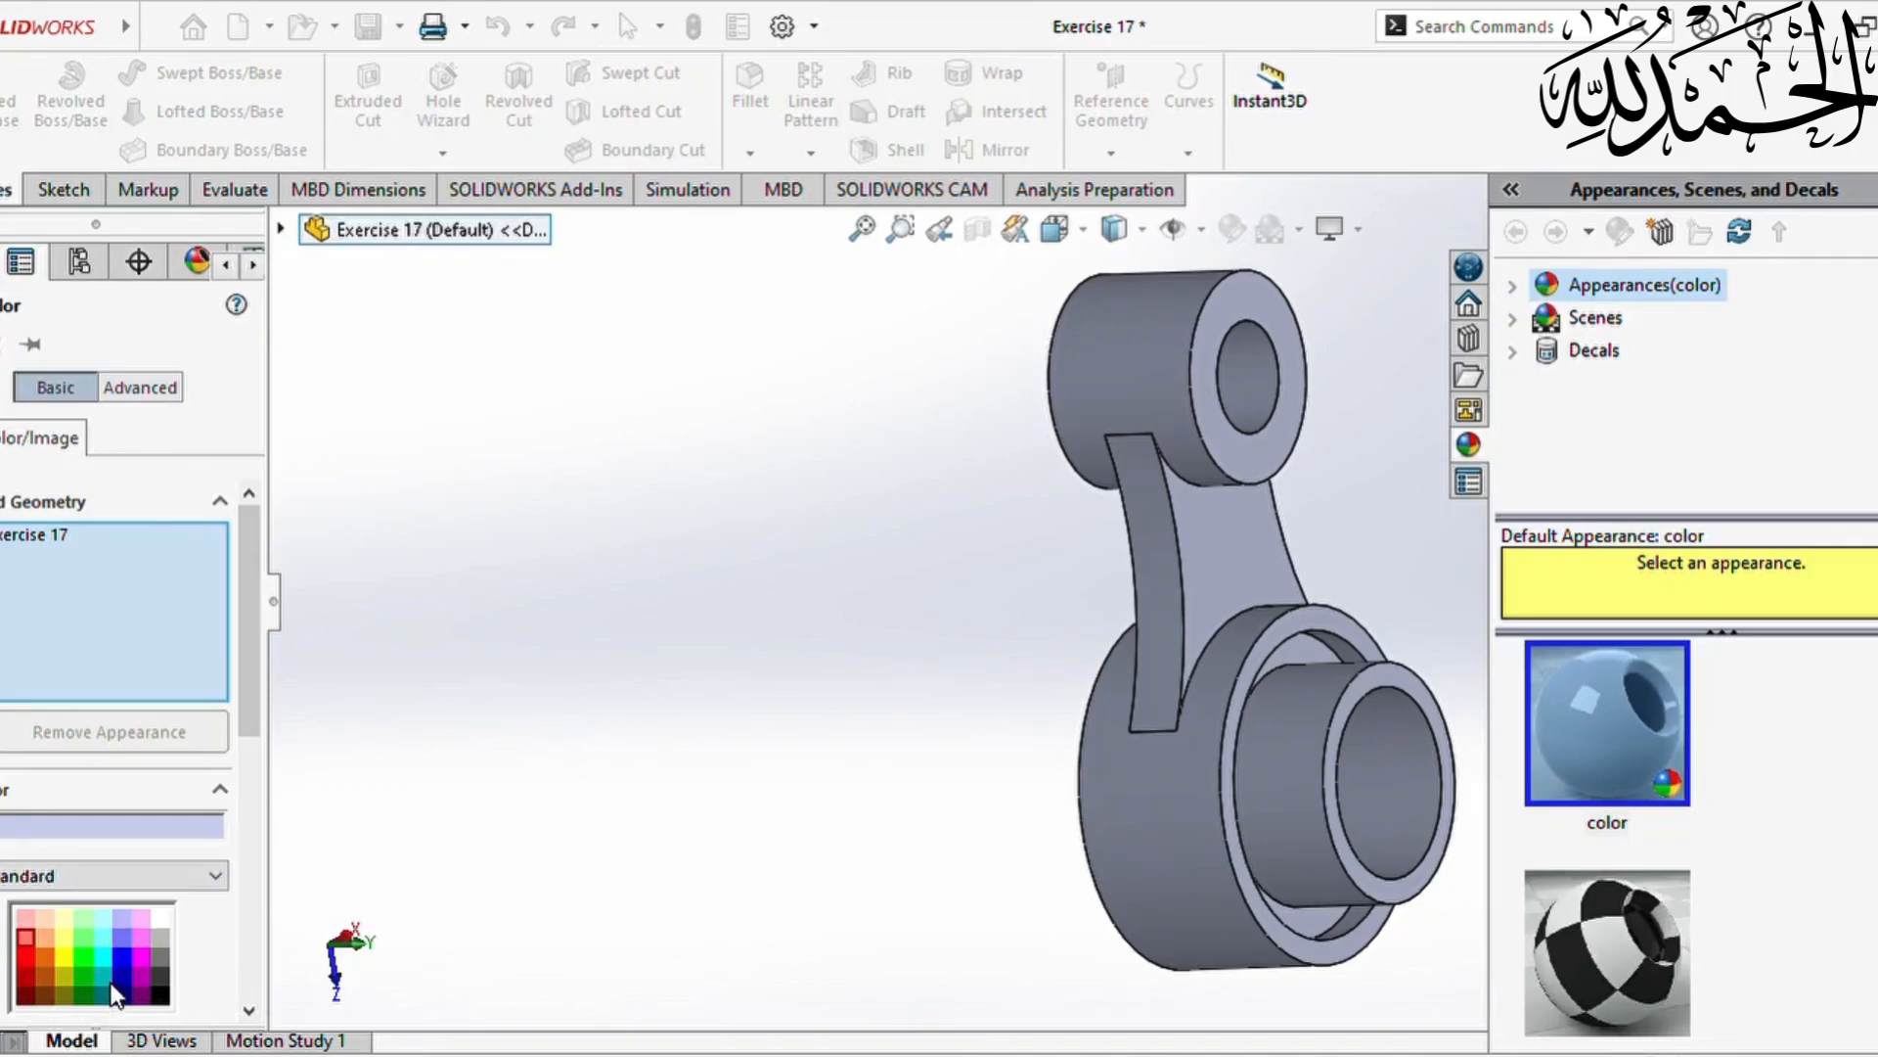
{"action": "left_click", "coordinate": [106, 989]}
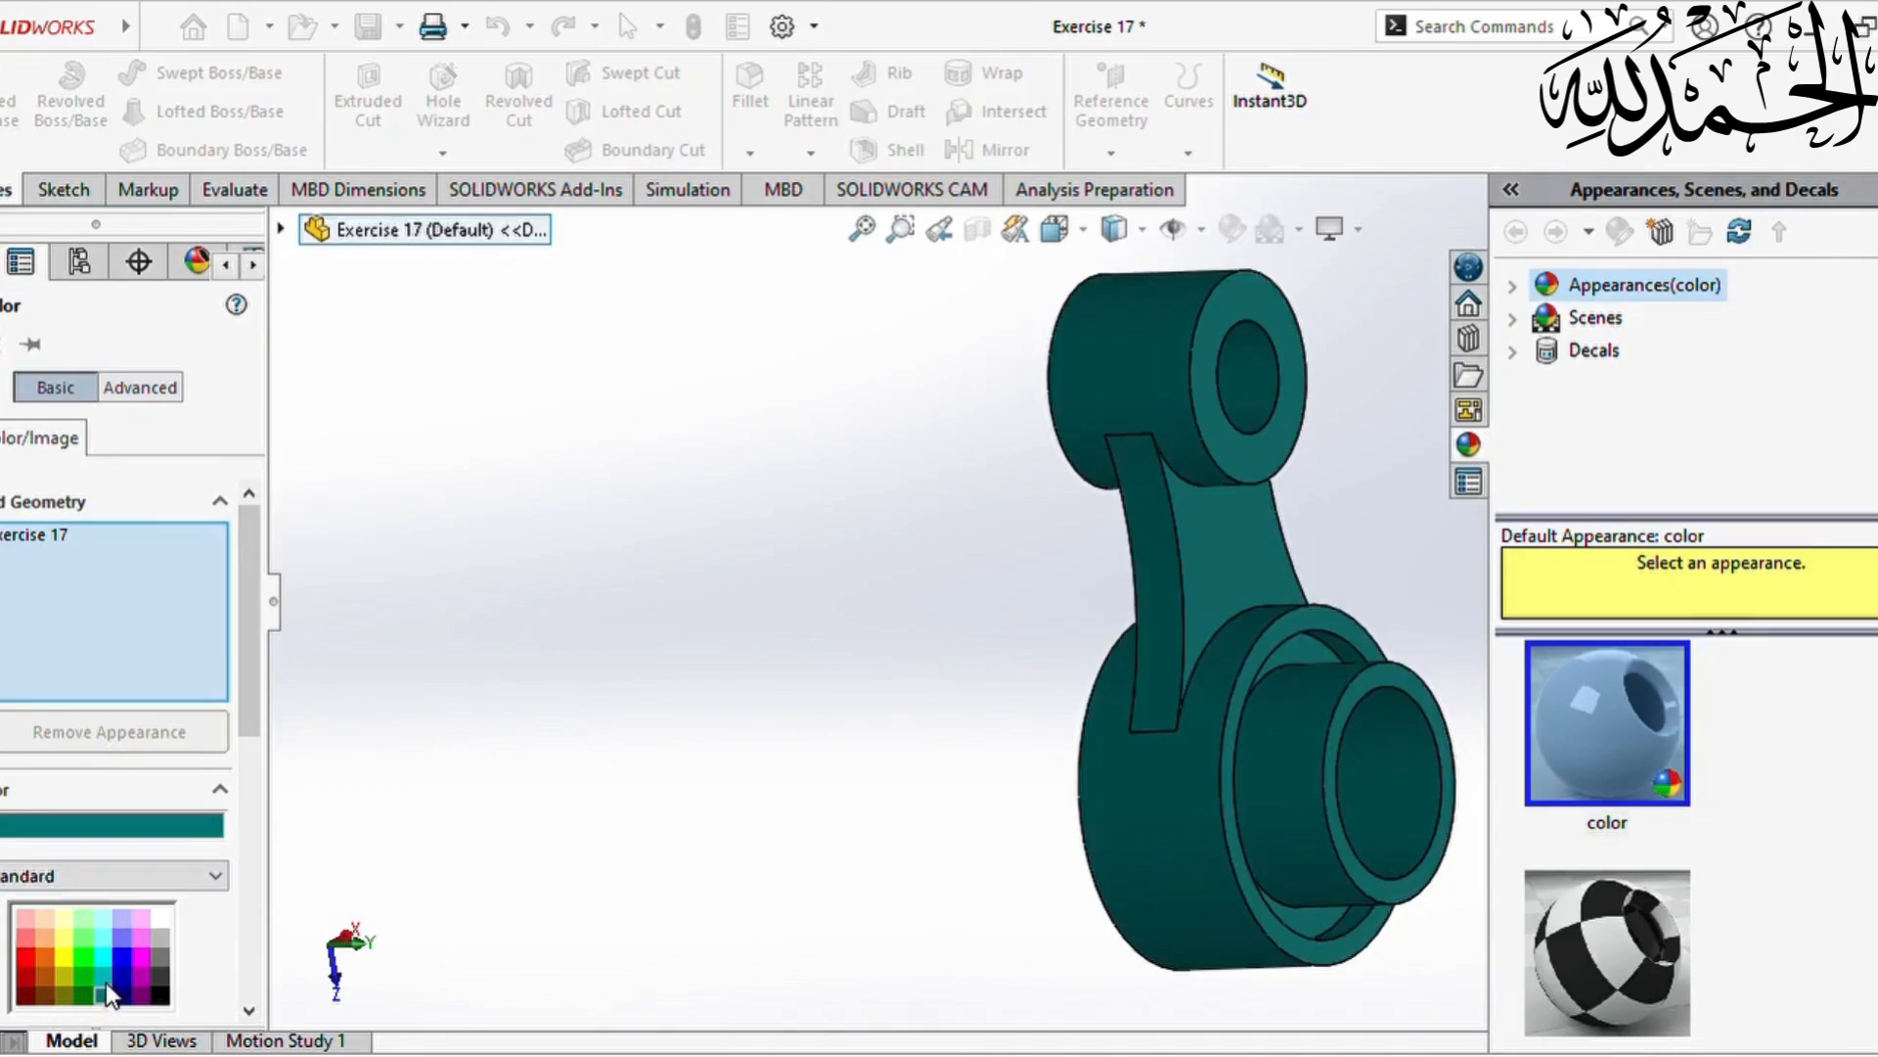
{"action": "left_click", "coordinate": [110, 969]}
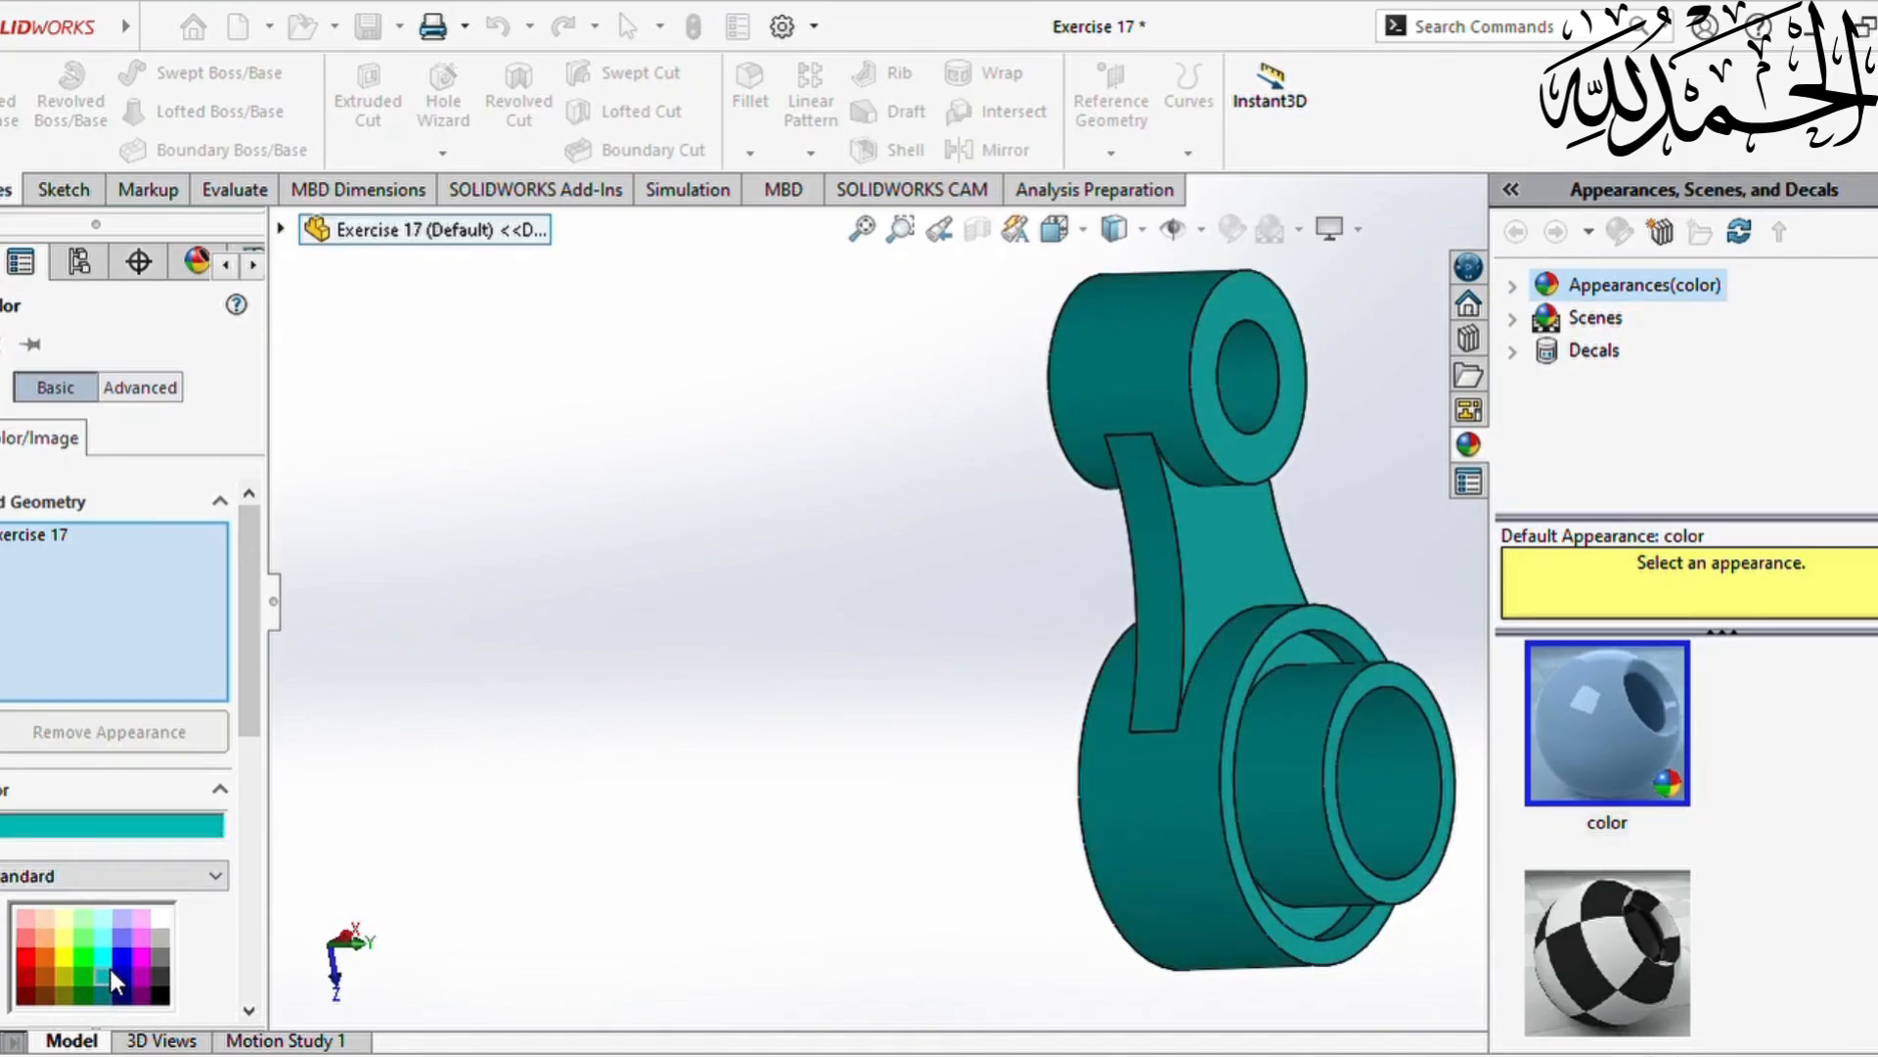
{"action": "left_click", "coordinate": [116, 937]}
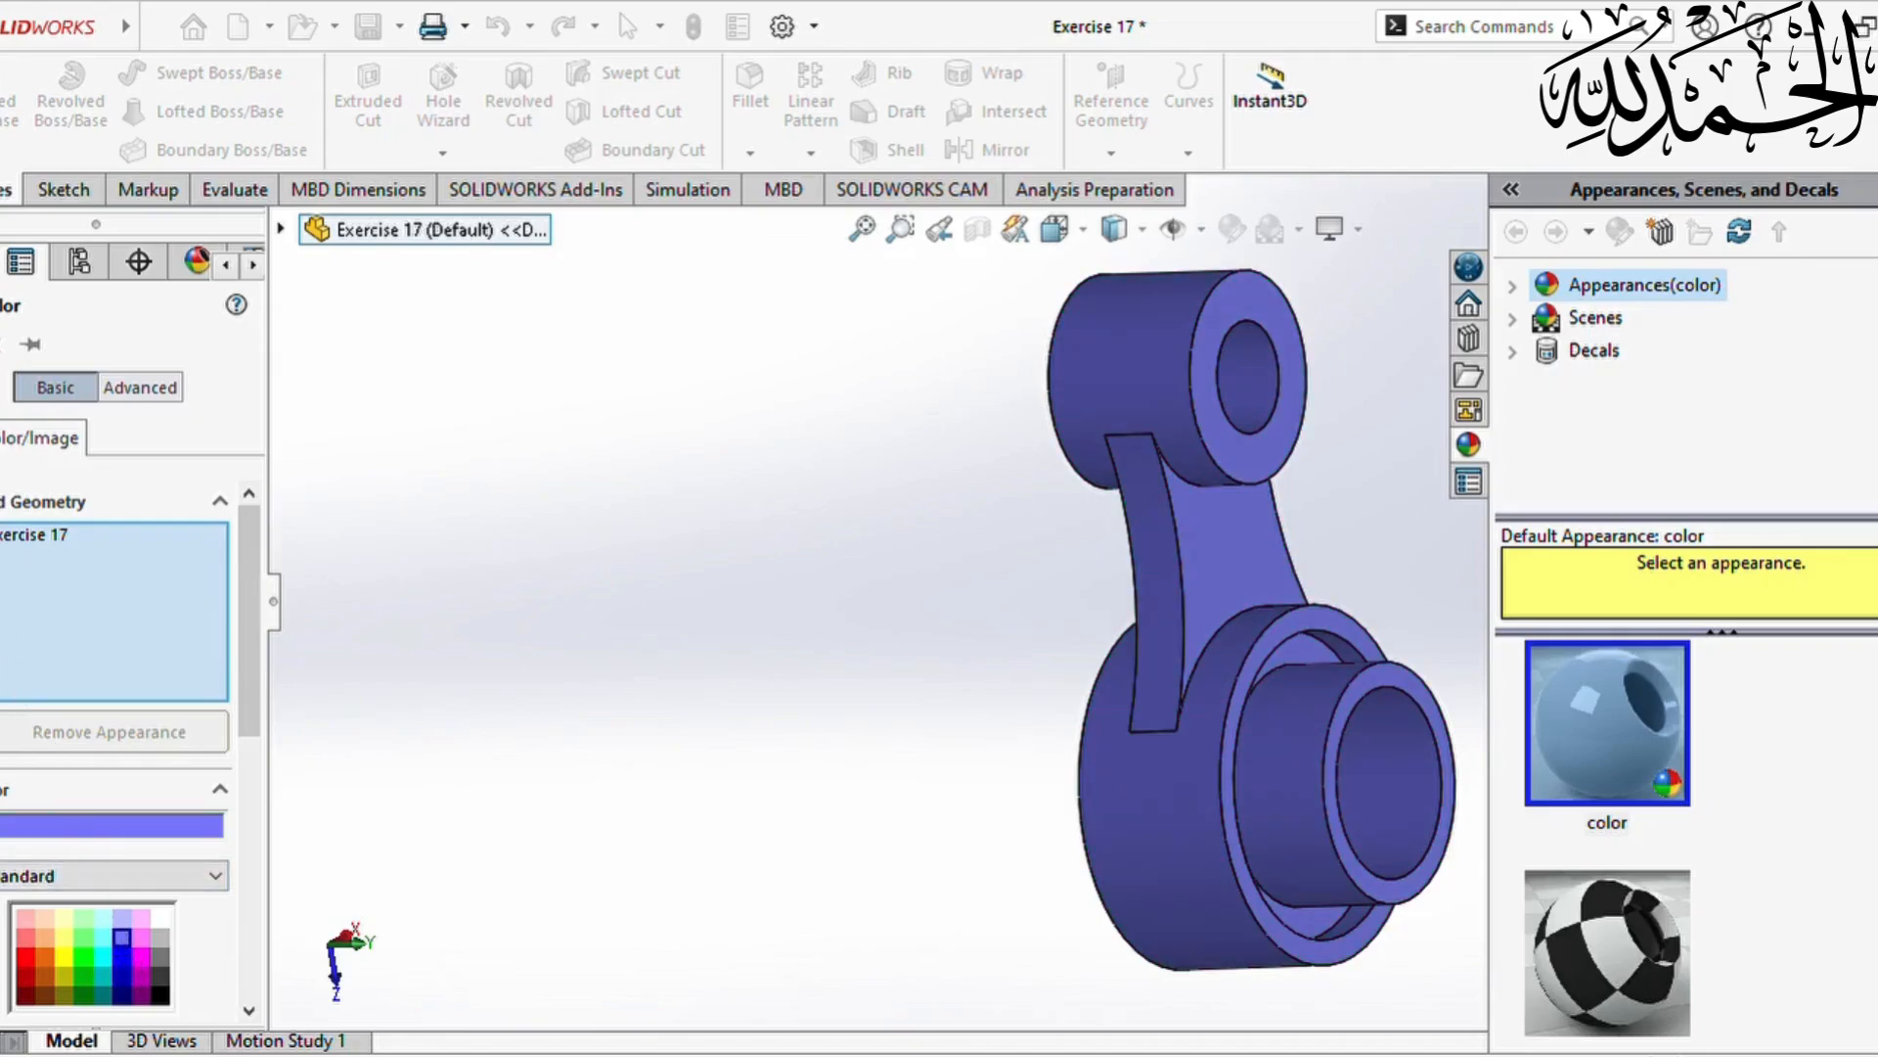
{"action": "left_click", "coordinate": [2, 345]}
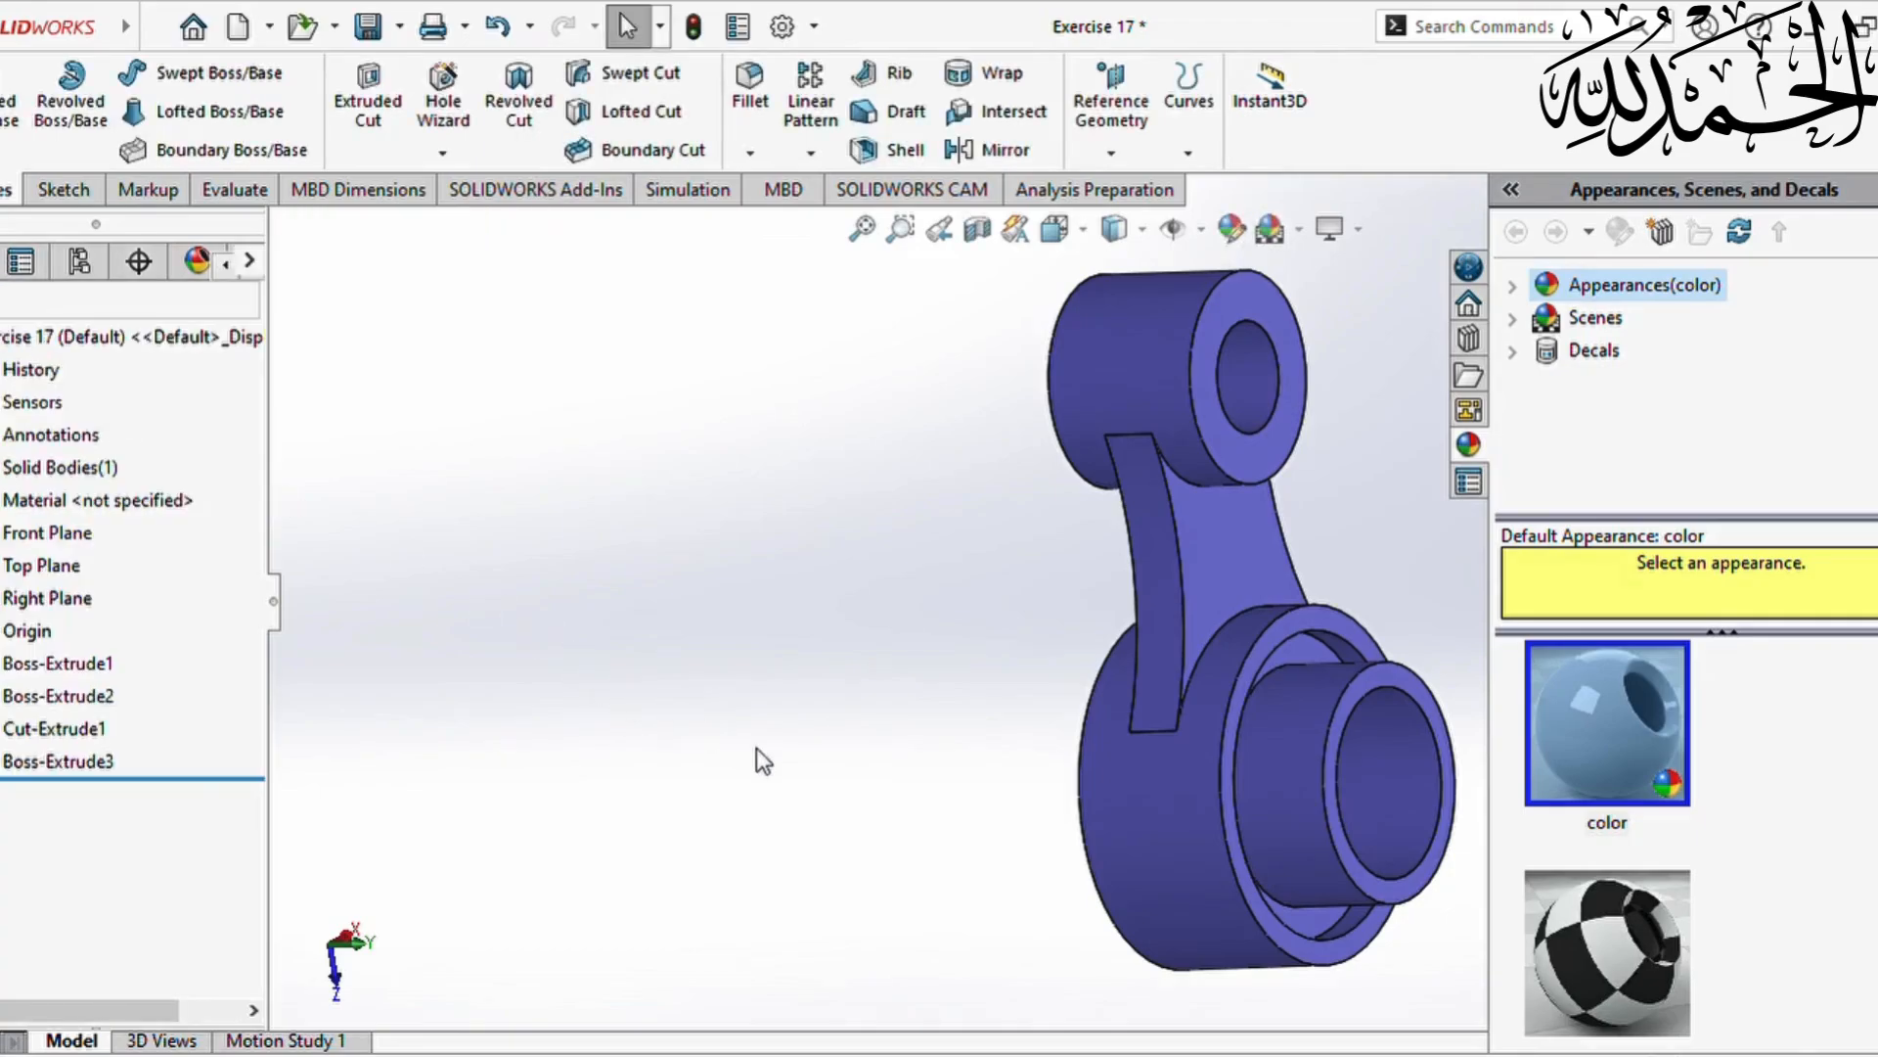
Step: Colour the recessed groove face between the lower boss's outer rim and its inner sleeve red
{"action": "middle_click_drag", "start_coordinate": [1116, 869], "coordinate": [1188, 709]}
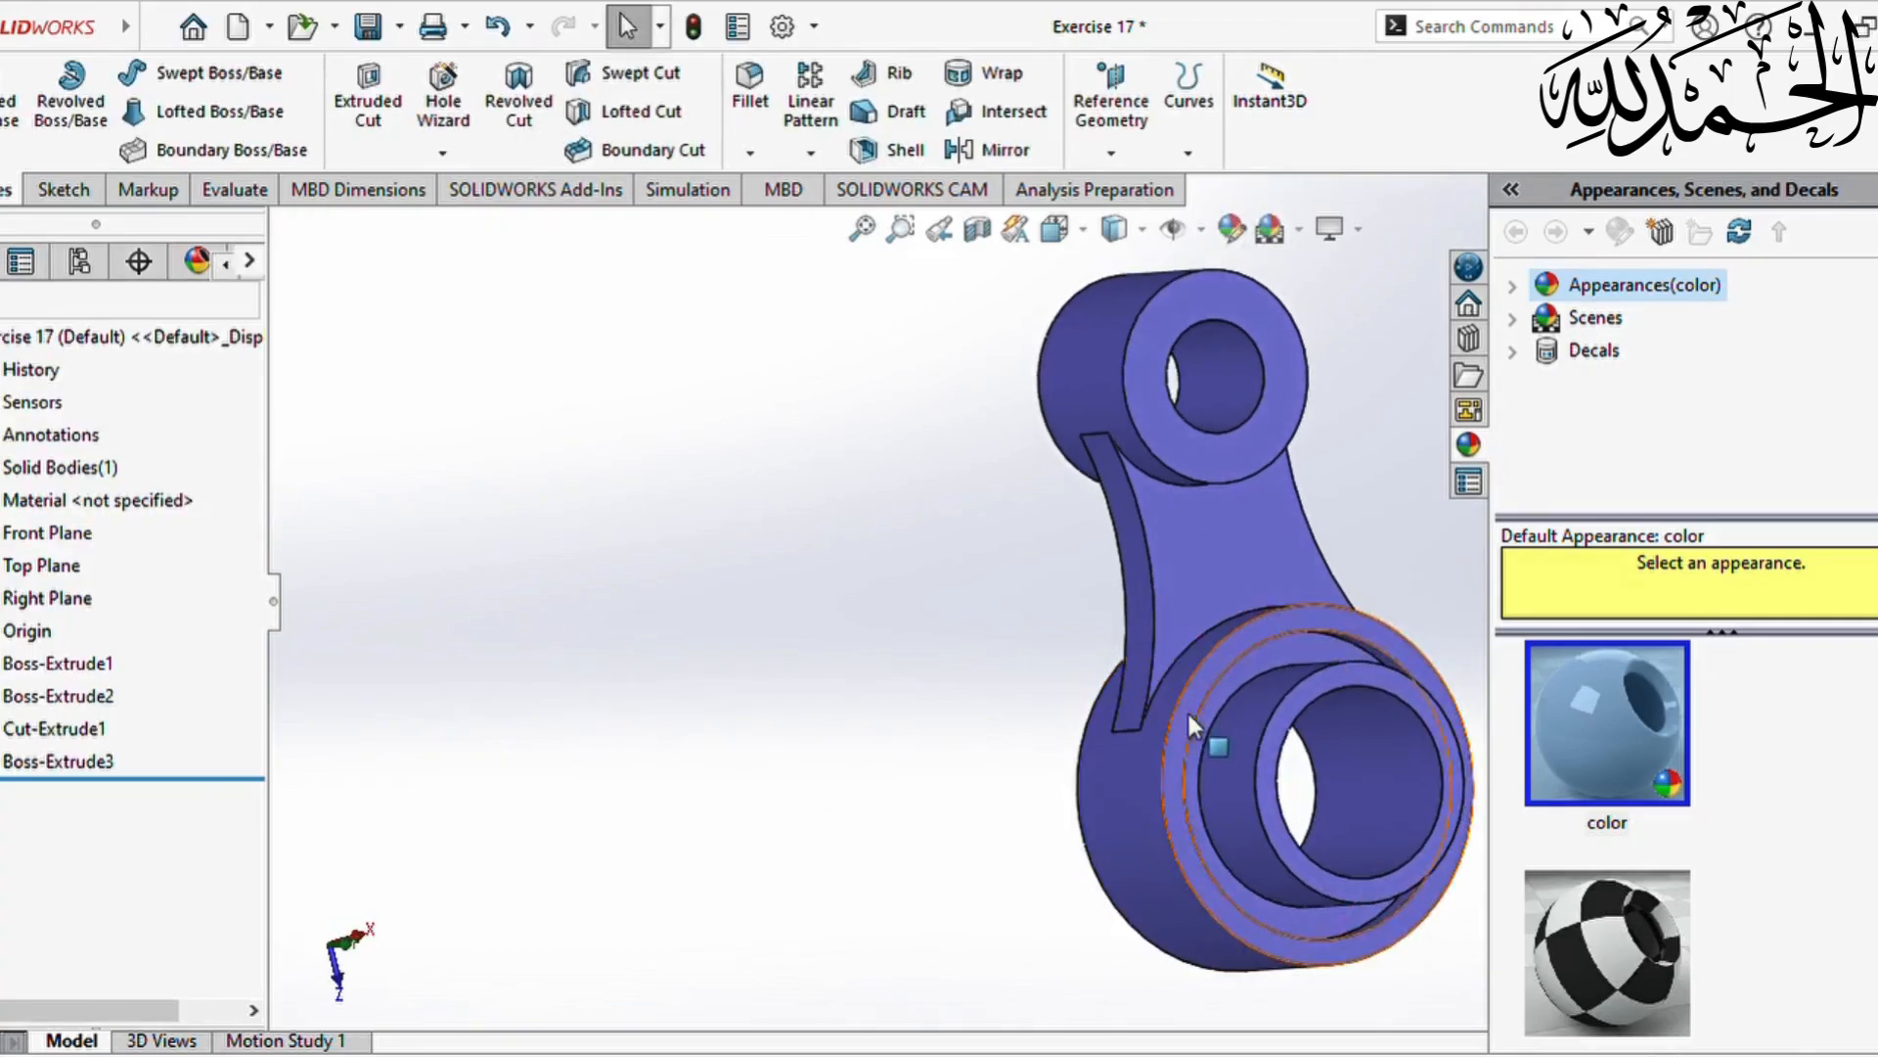
{"action": "left_click", "coordinate": [1249, 659]}
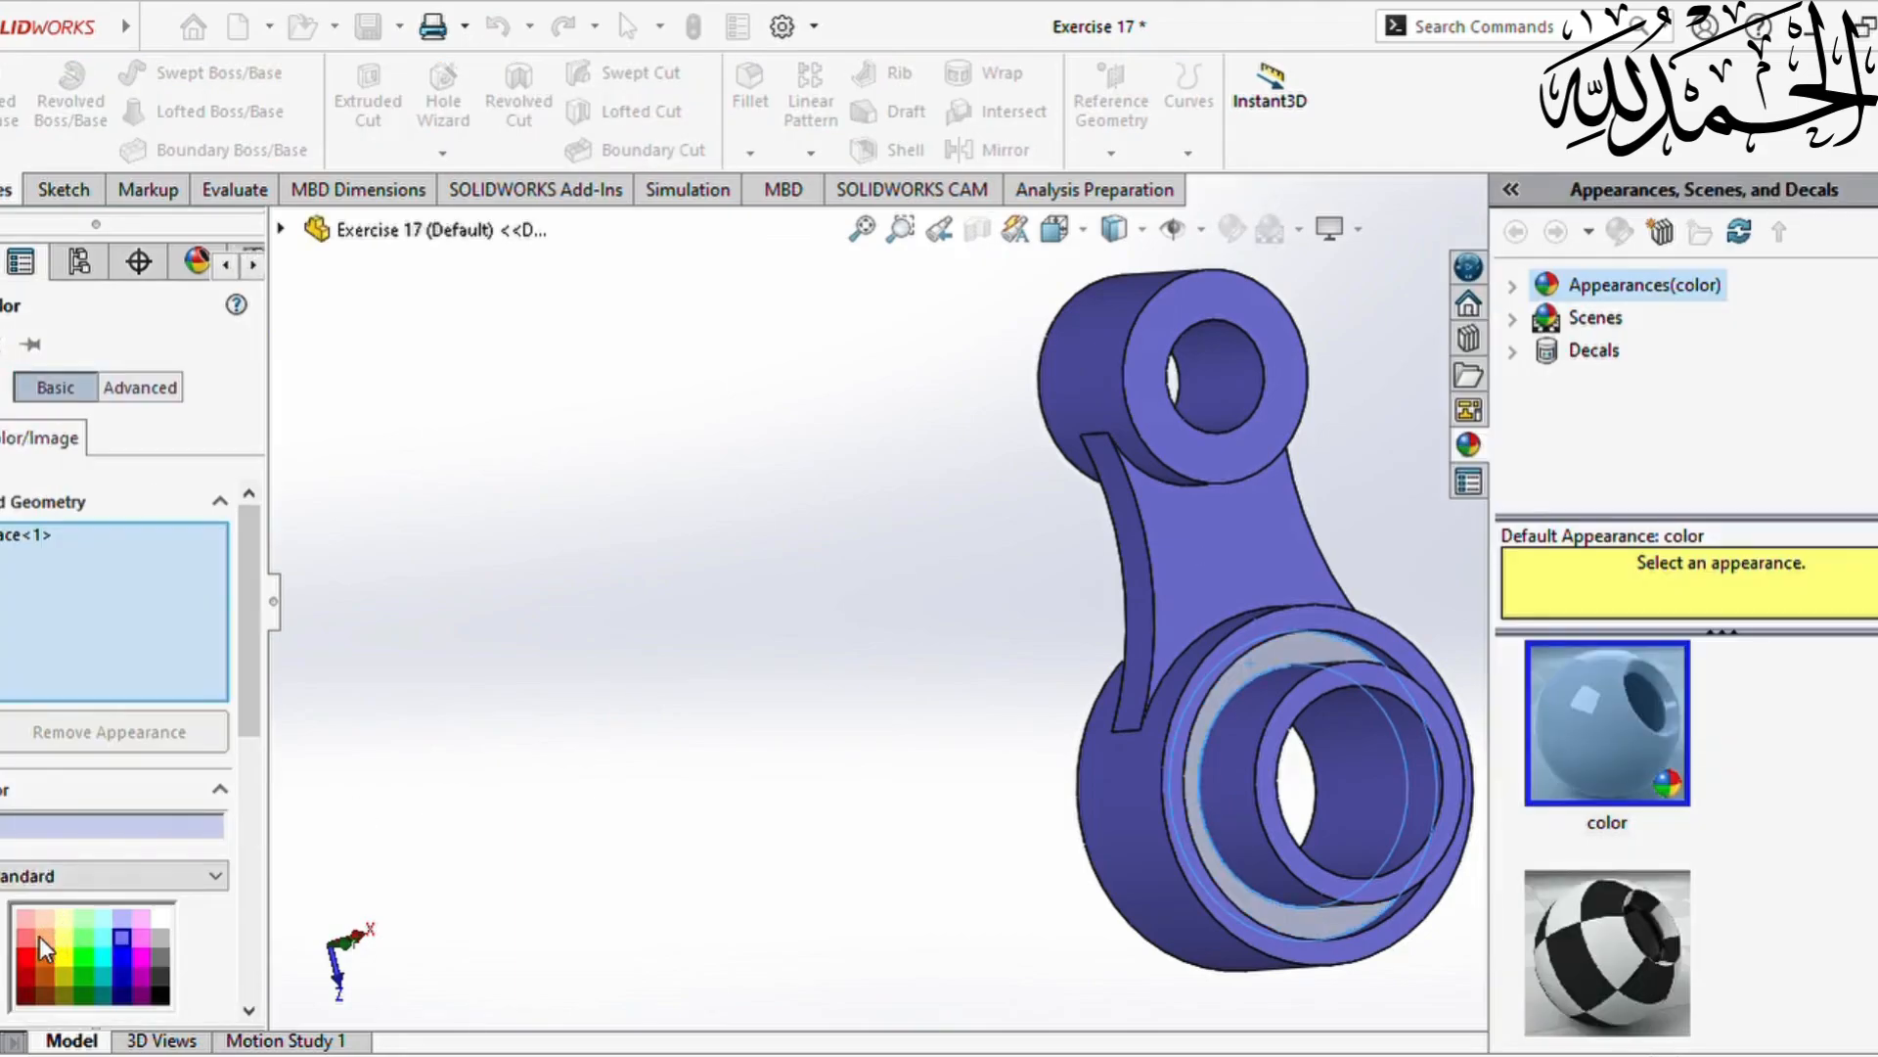
{"action": "left_click", "coordinate": [33, 936]}
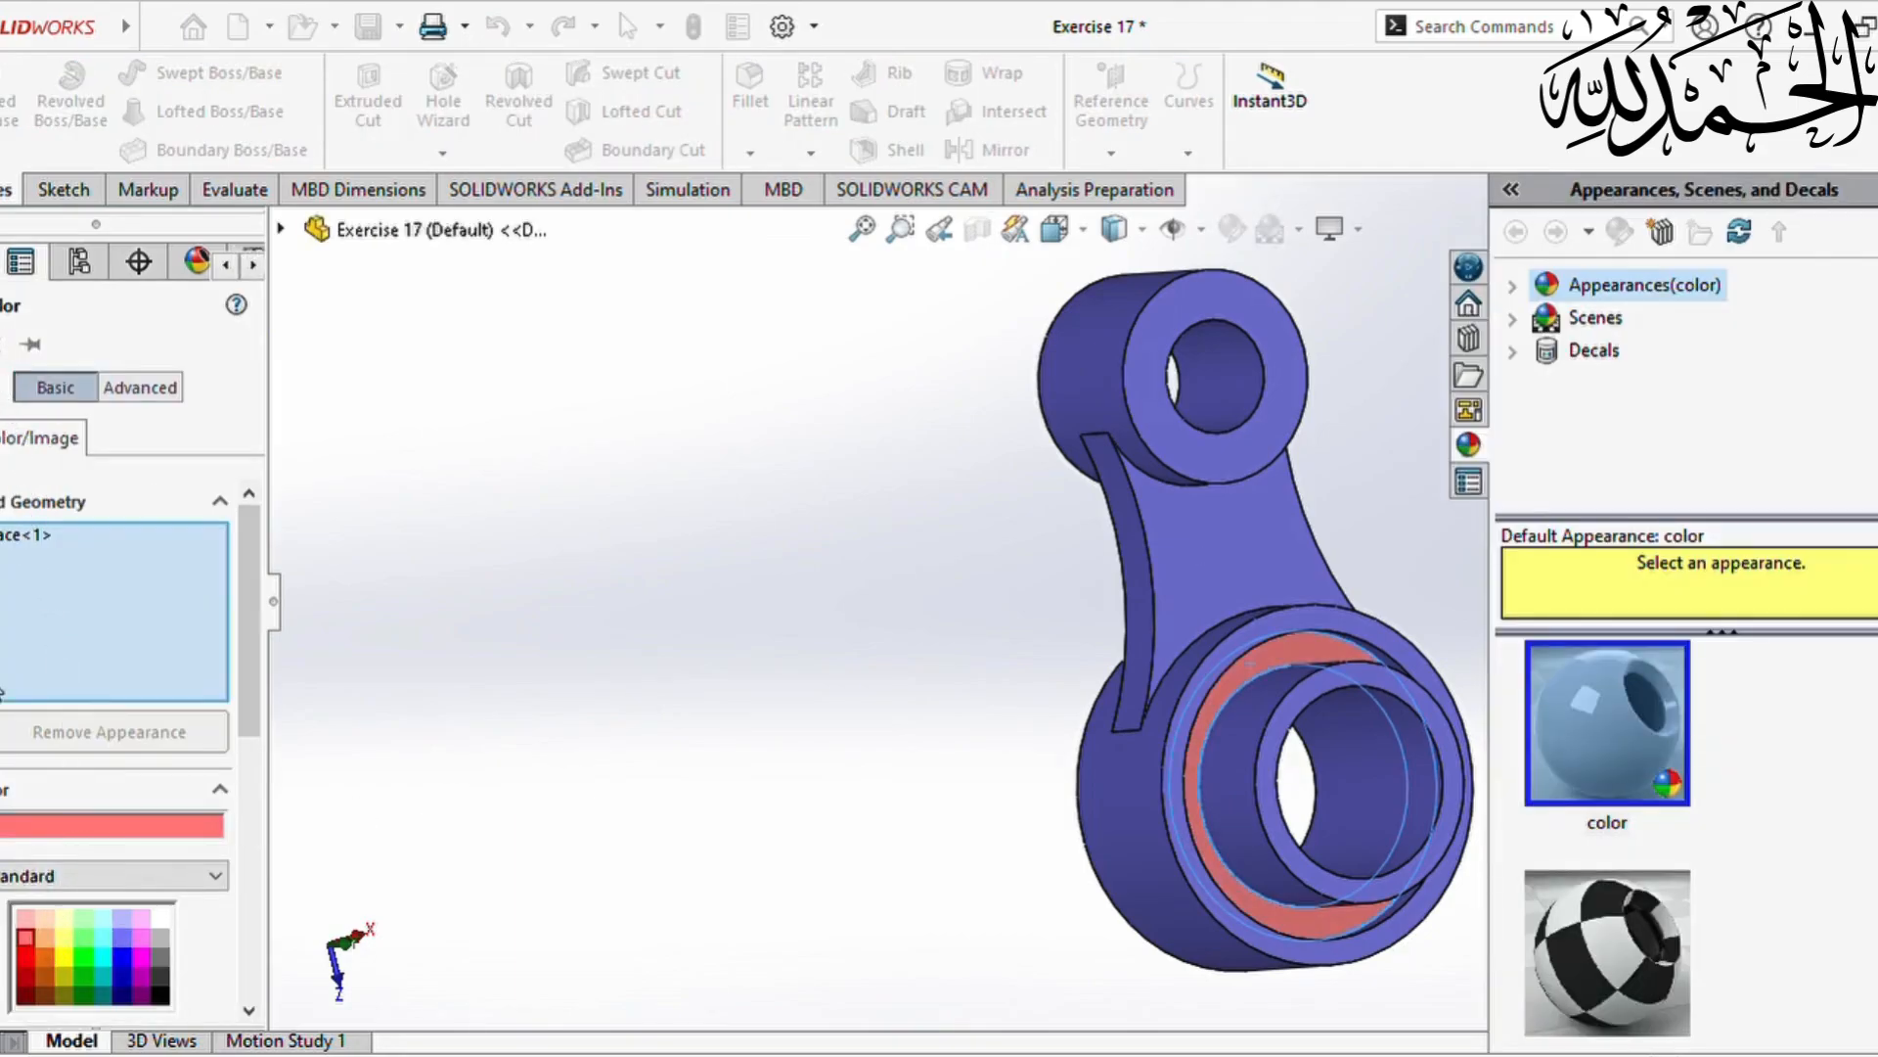
{"action": "left_click", "coordinate": [26, 956]}
{"action": "left_click", "coordinate": [0, 345]}
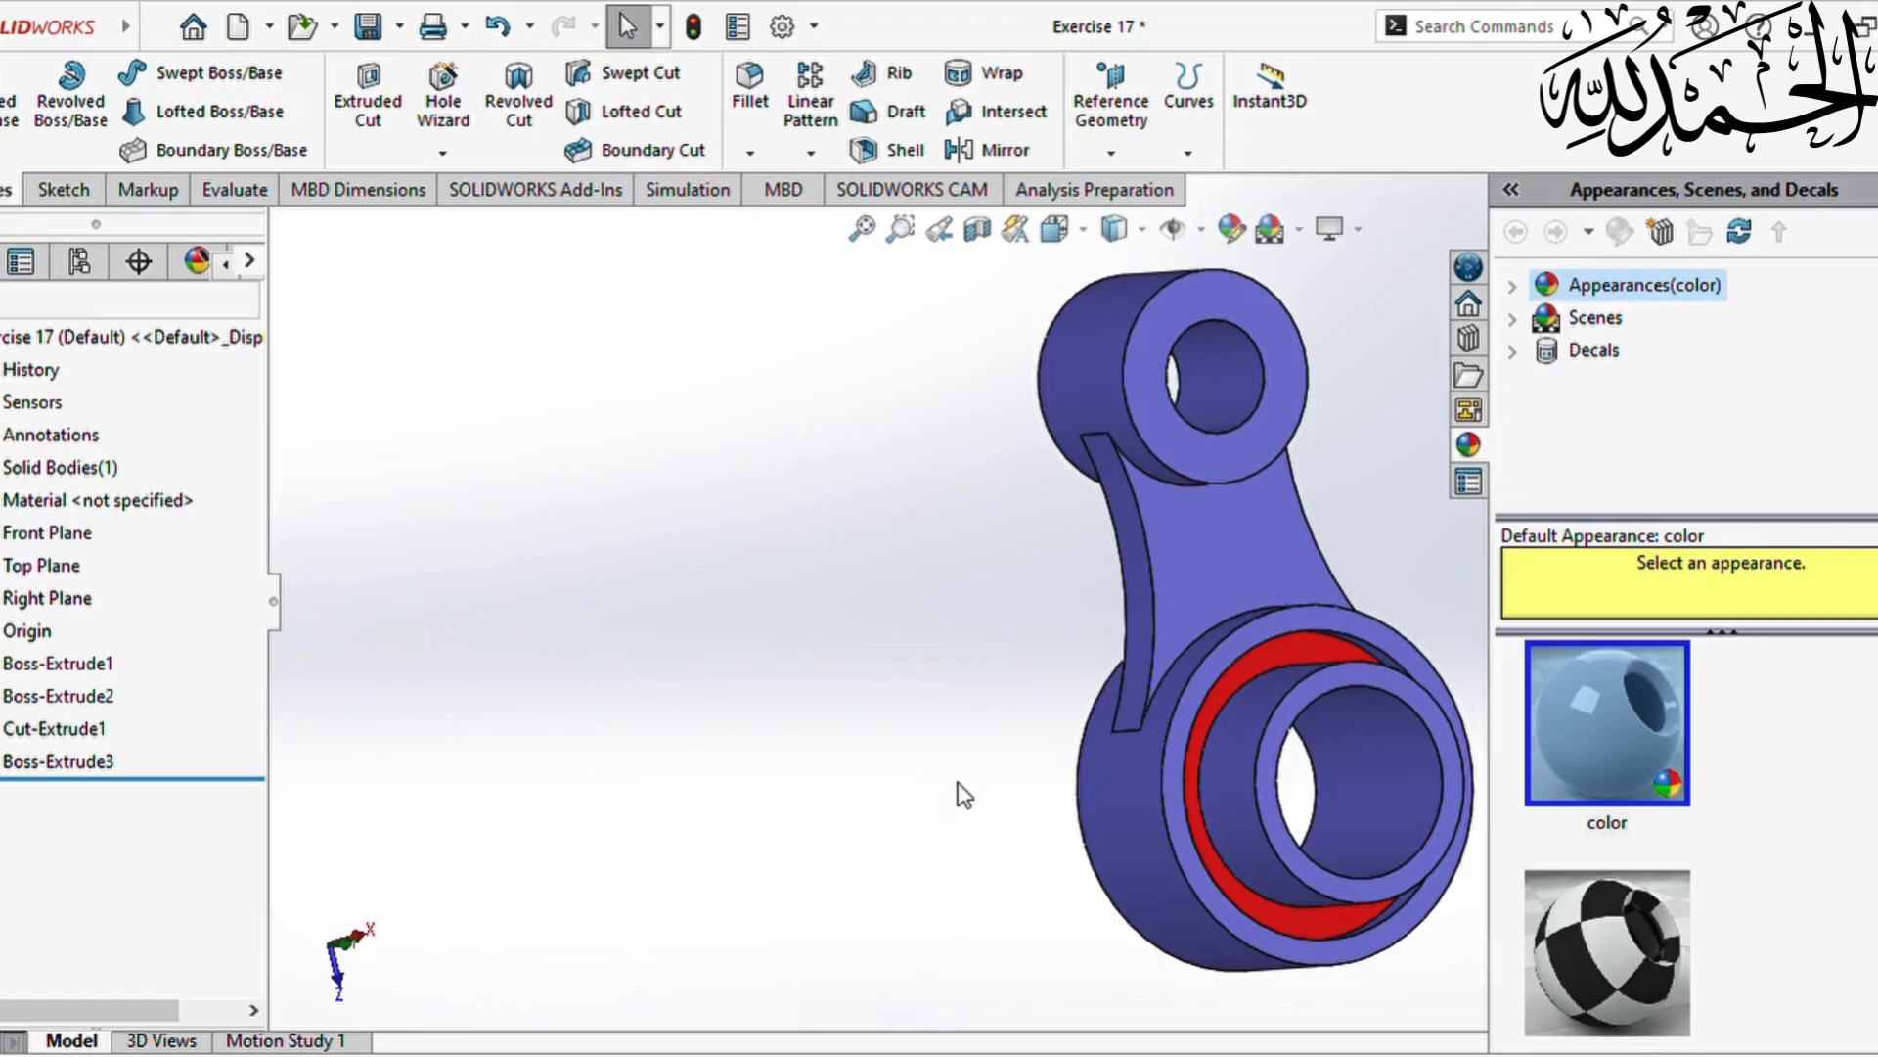
Step: Colour the outer cylindrical face of the lower boss green
{"action": "left_click", "coordinate": [1103, 820]}
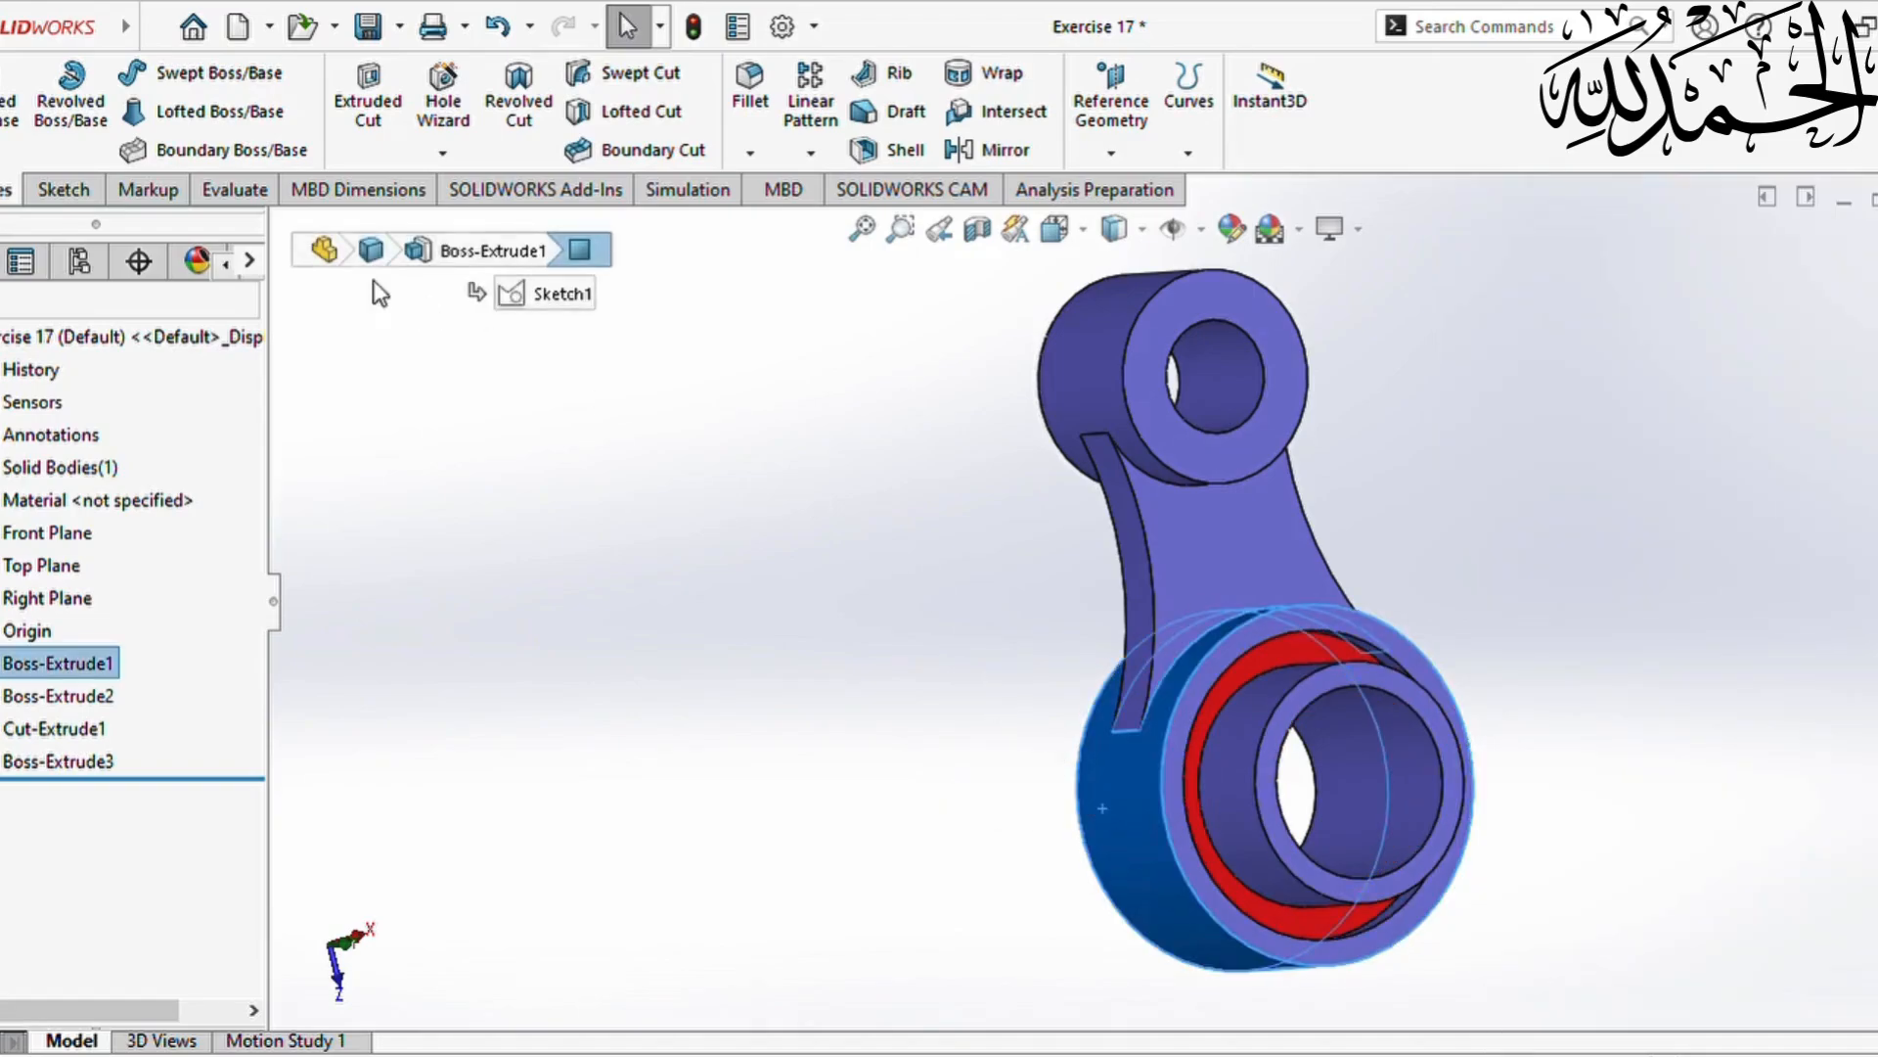
{"action": "left_click", "coordinate": [1235, 234]}
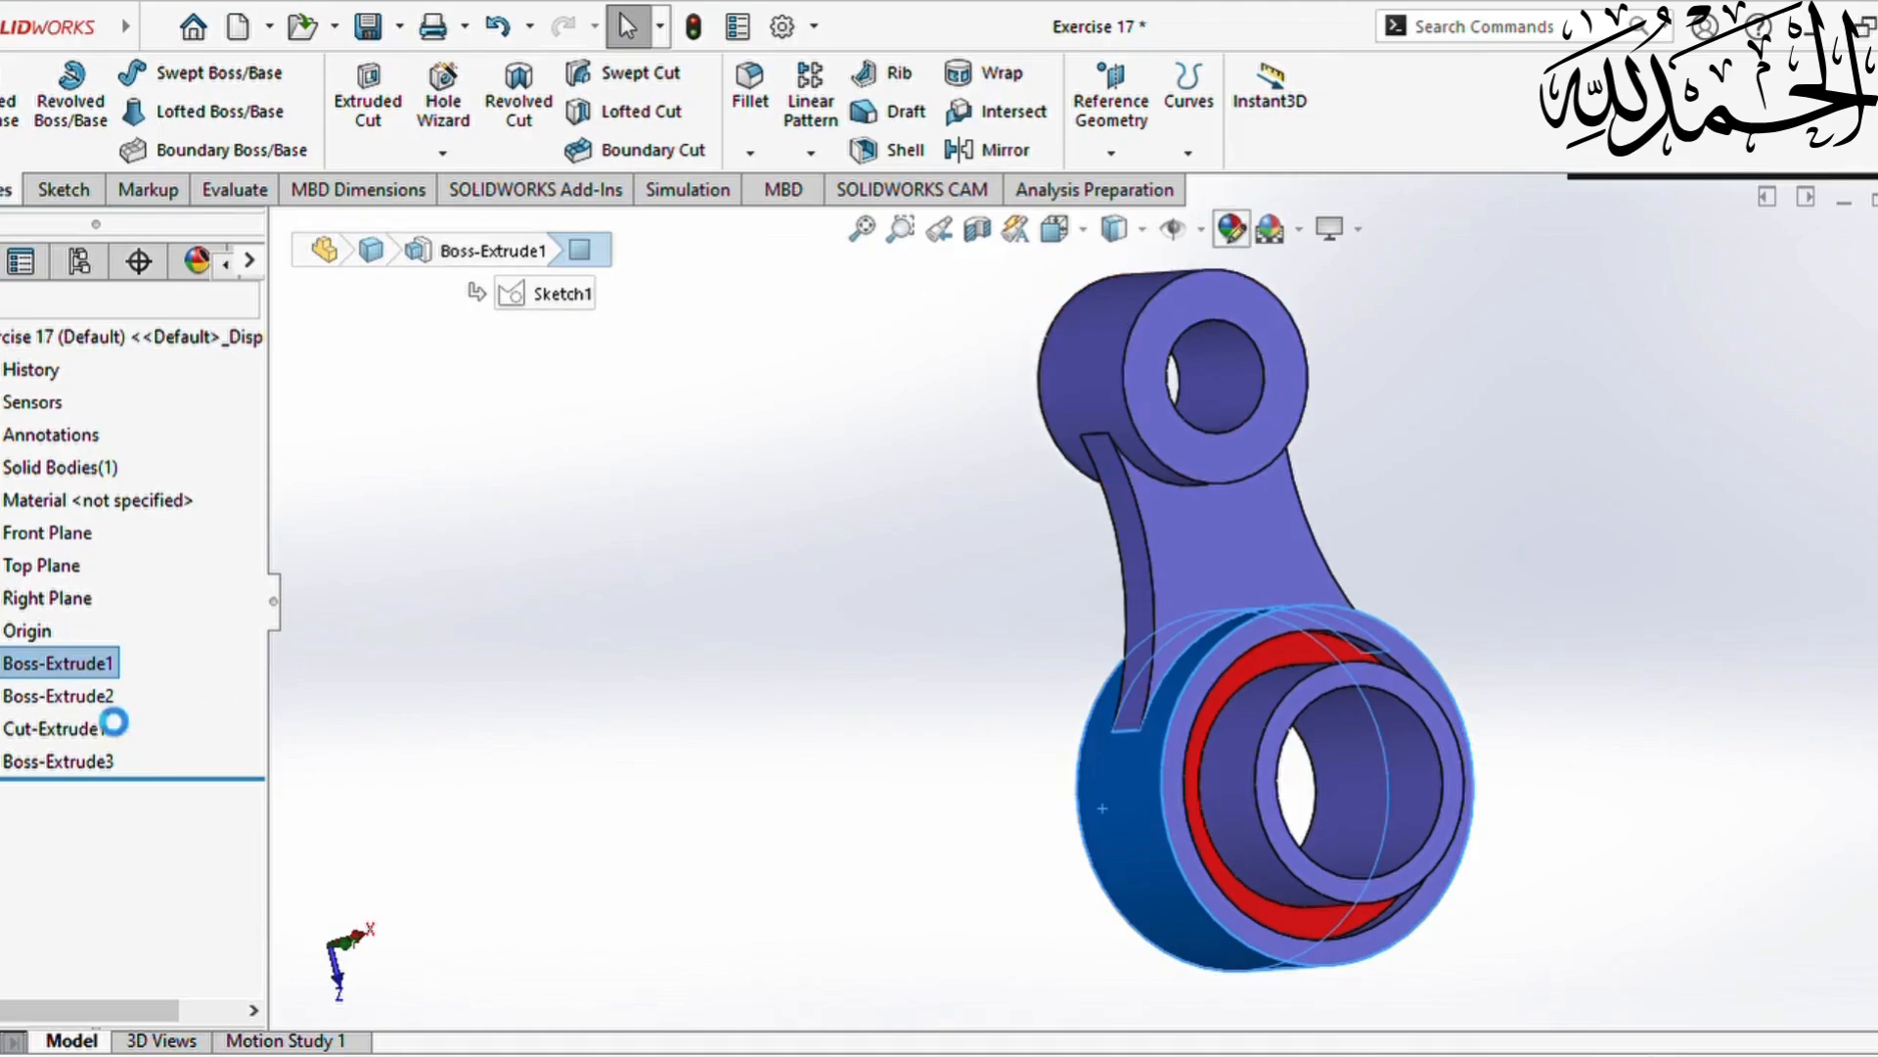
{"action": "left_click", "coordinate": [81, 941]}
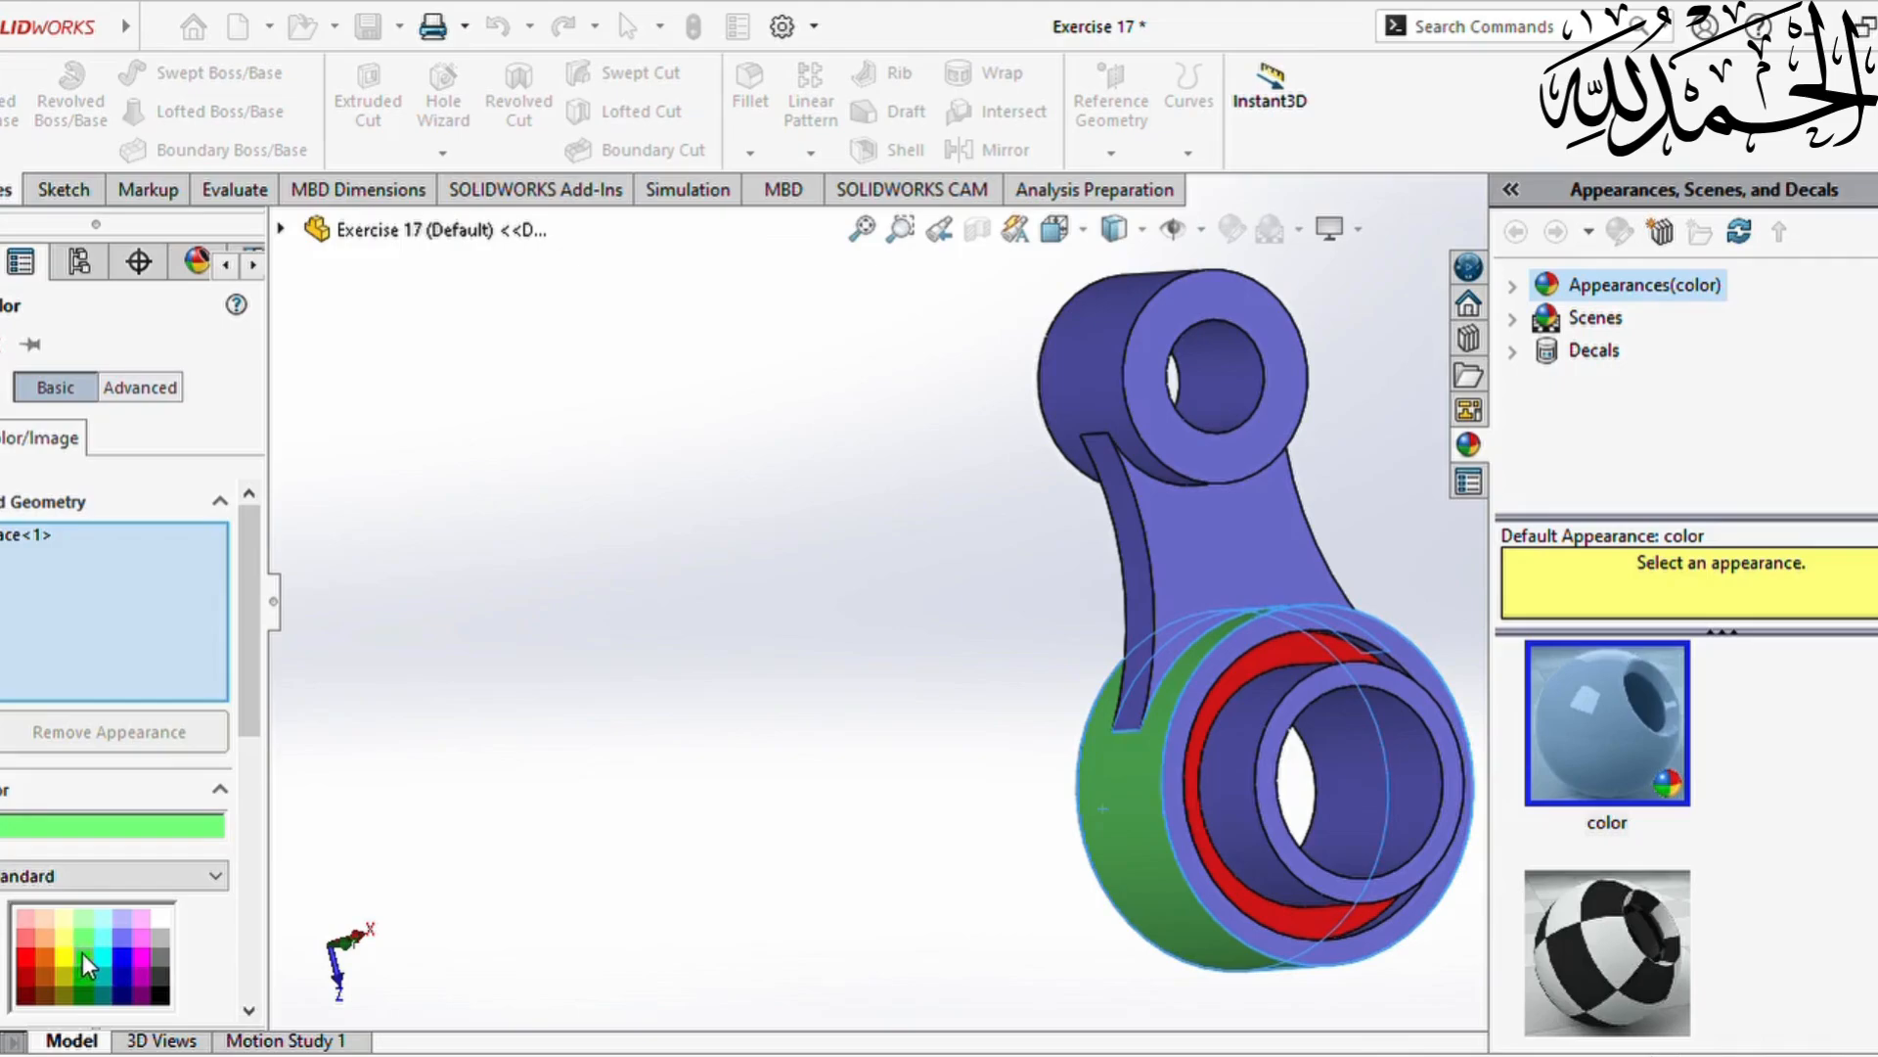
{"action": "left_click", "coordinate": [82, 955]}
{"action": "left_click", "coordinate": [1, 344]}
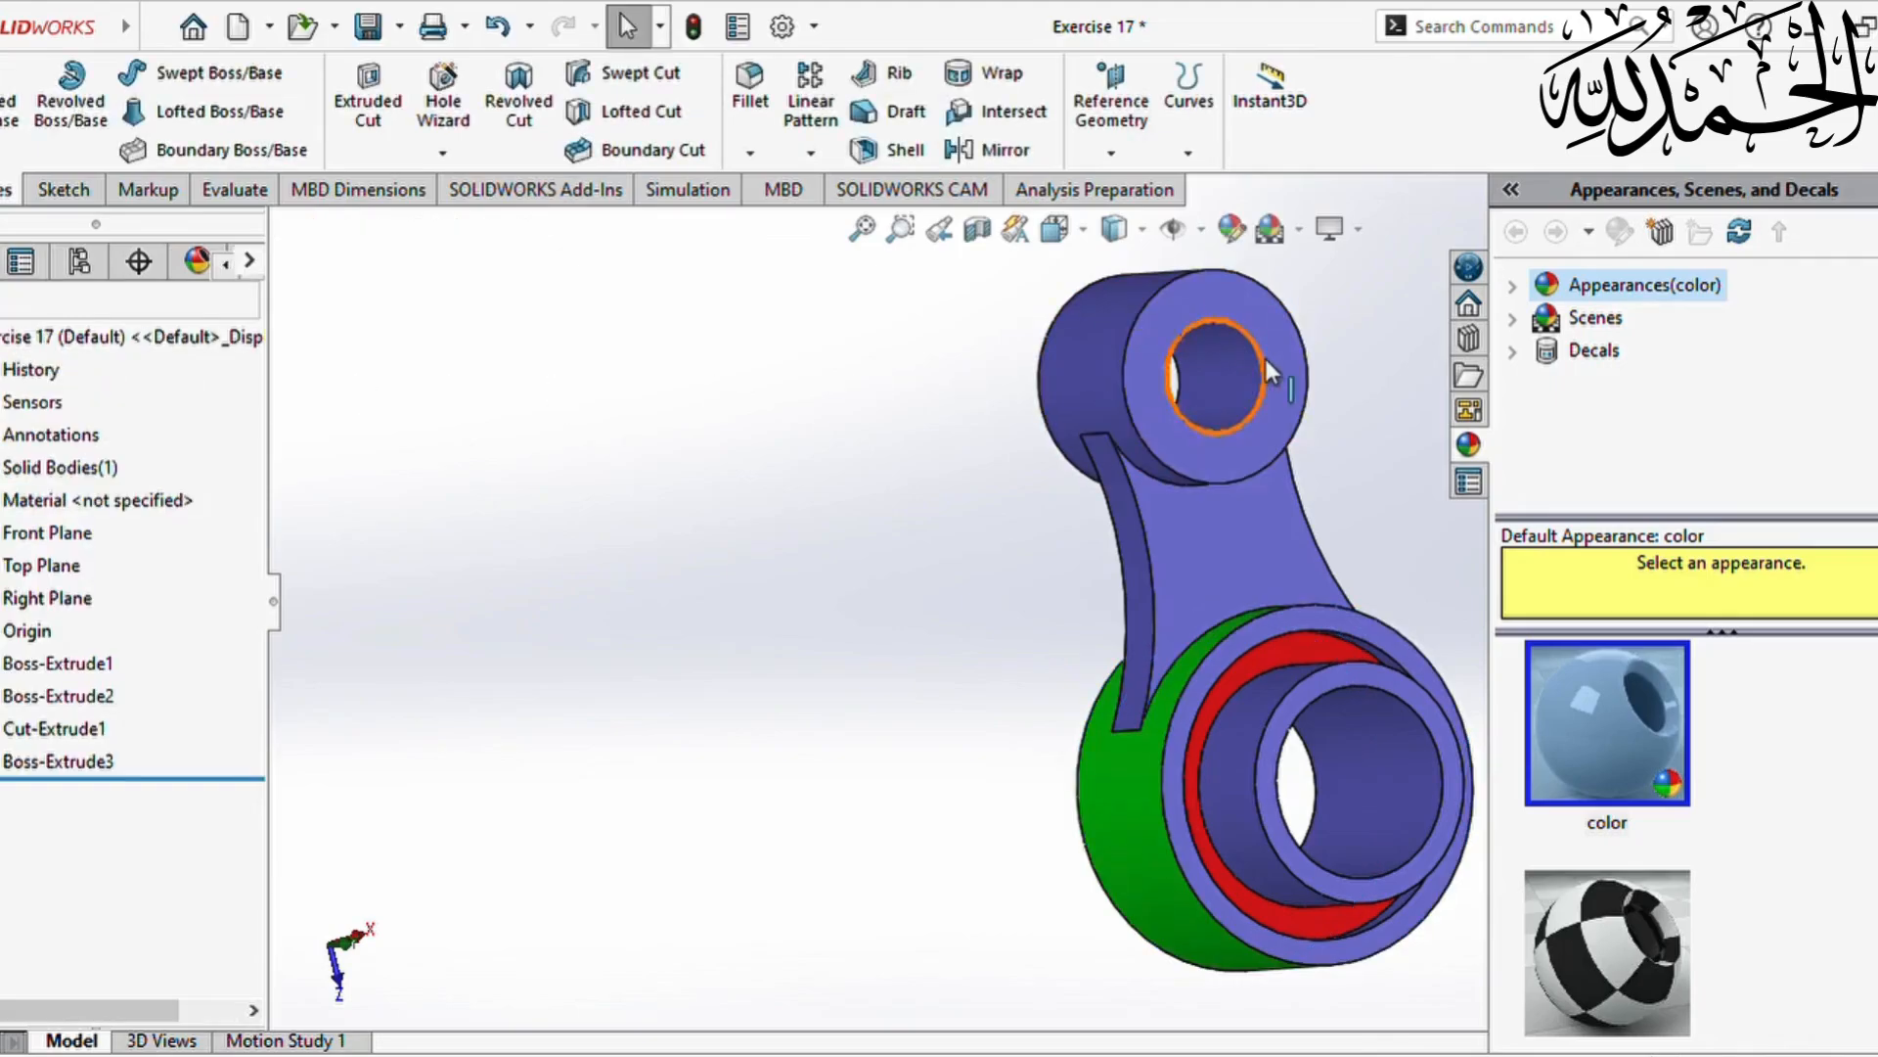
Step: Select the inner surfaces of the upper and lower holes together and colour them yellow
{"action": "left_click", "coordinate": [1225, 369]}
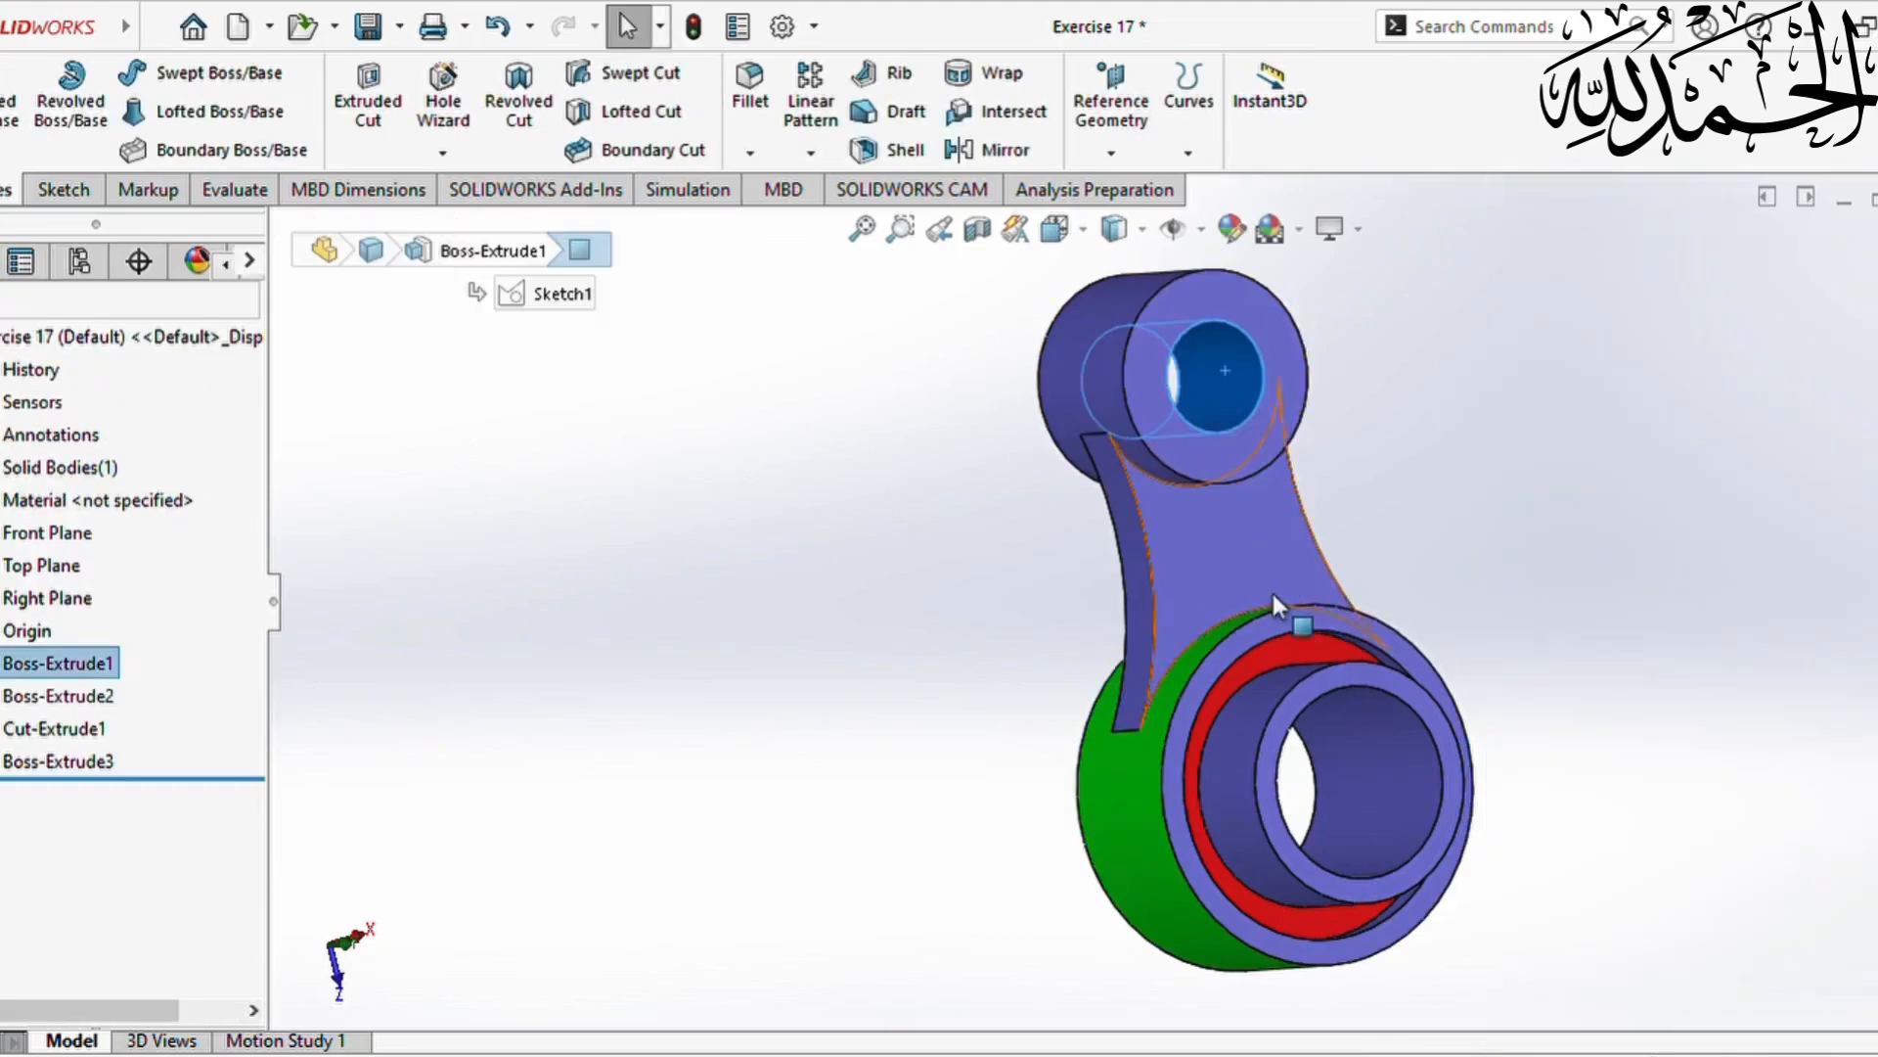
{"action": "left_click", "coordinate": [1367, 728], "text": "ctrl"}
{"action": "left_click", "coordinate": [1268, 231]}
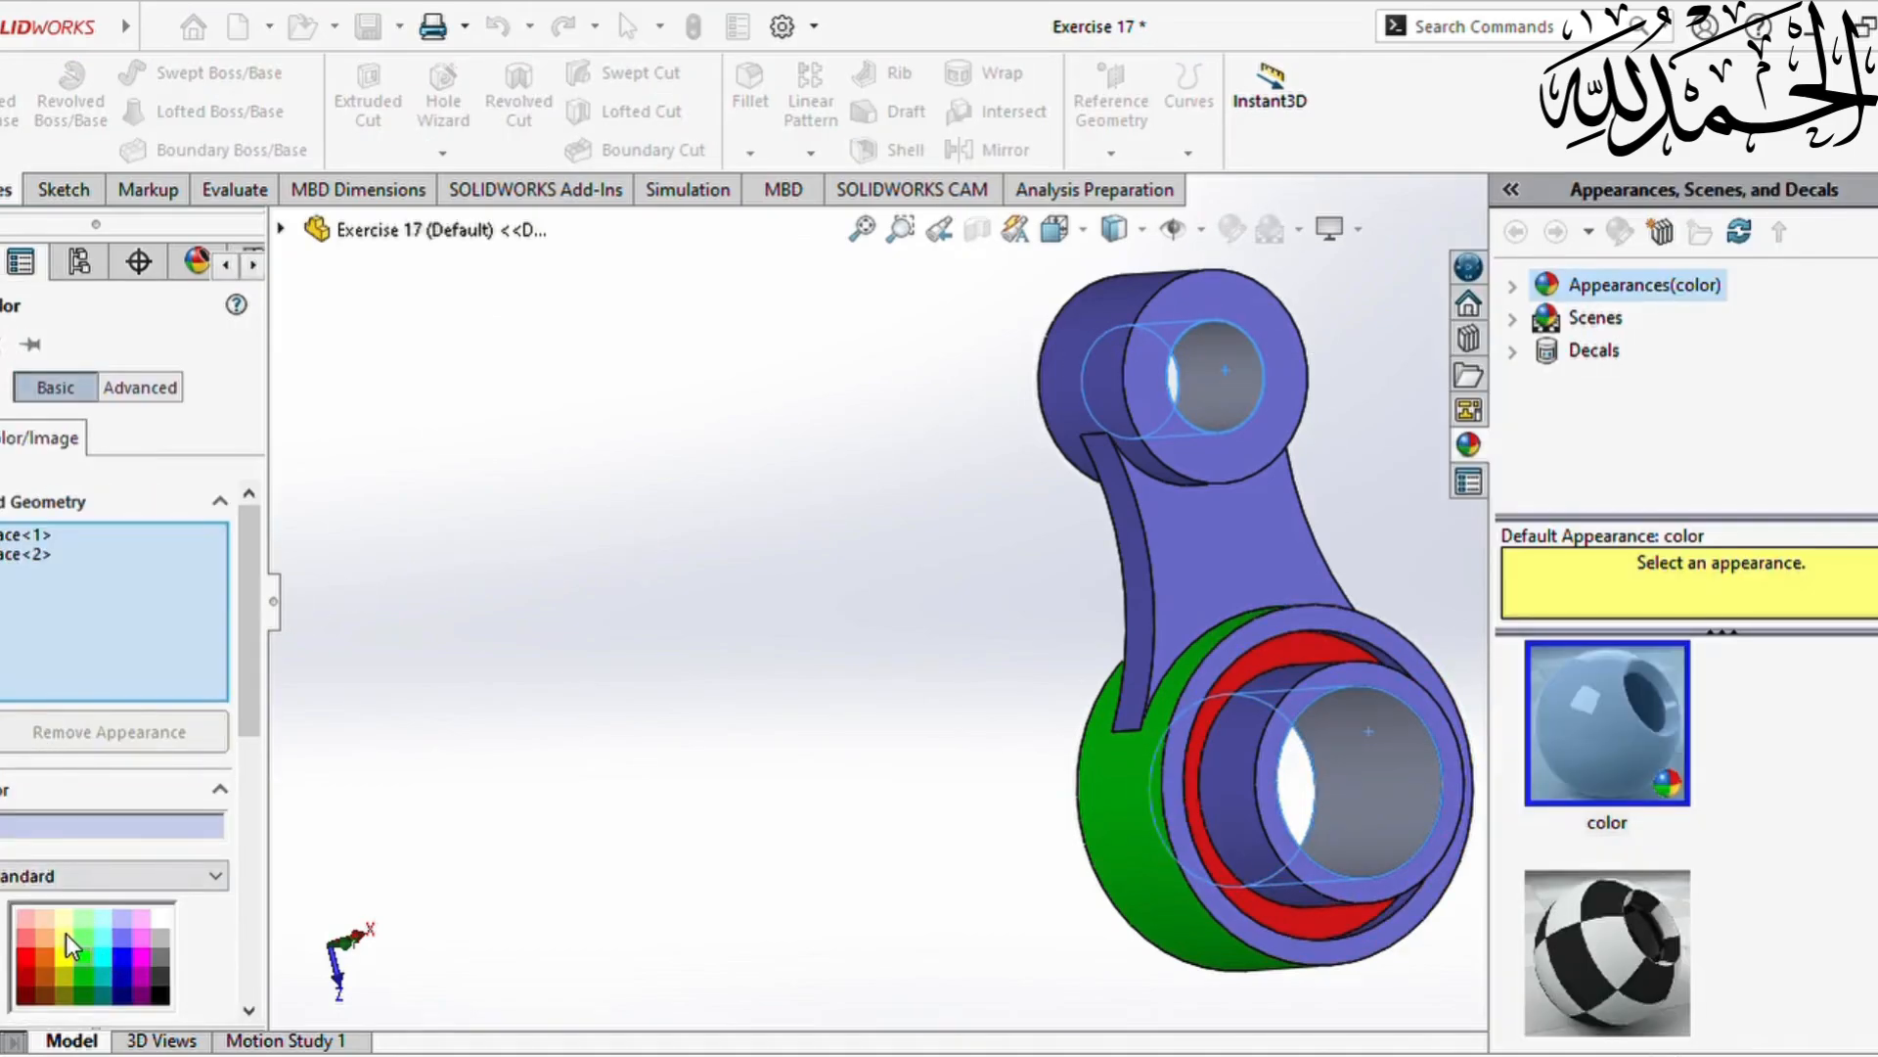
{"action": "left_click", "coordinate": [65, 935]}
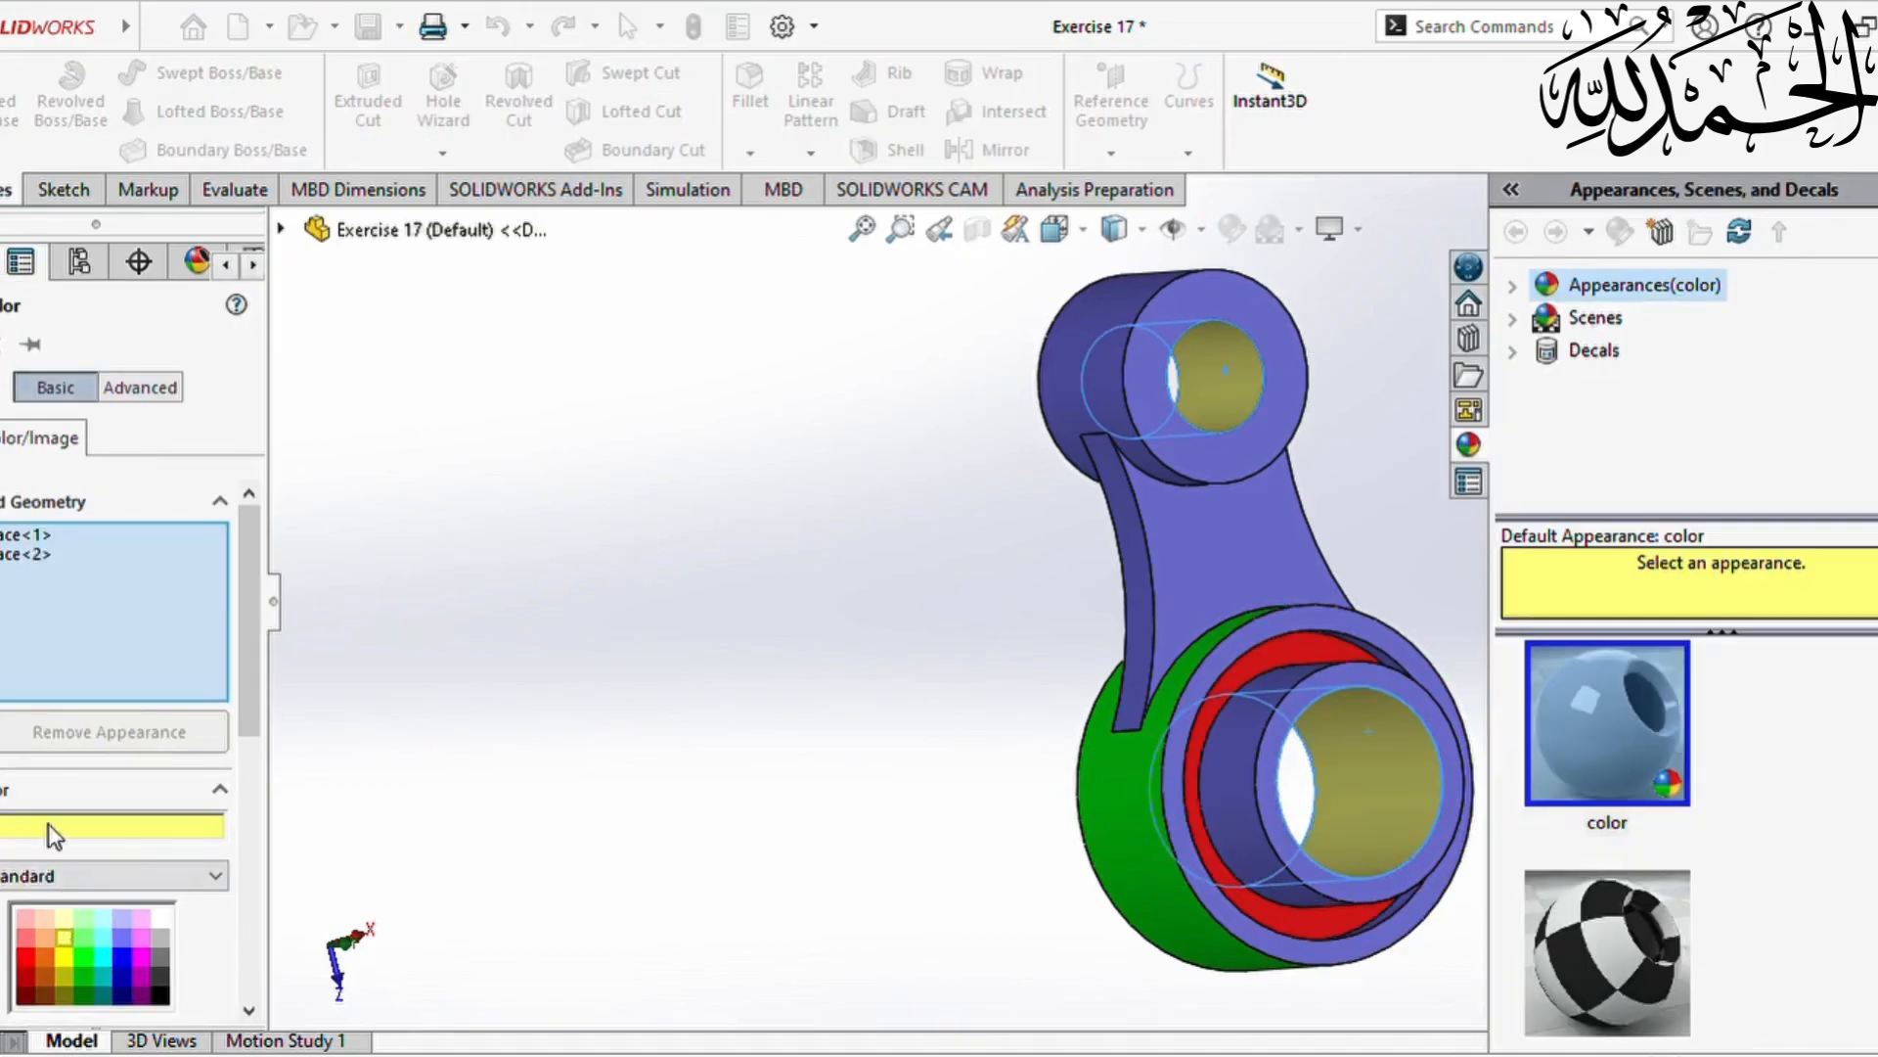
{"action": "left_click", "coordinate": [63, 956]}
{"action": "left_click", "coordinate": [0, 345]}
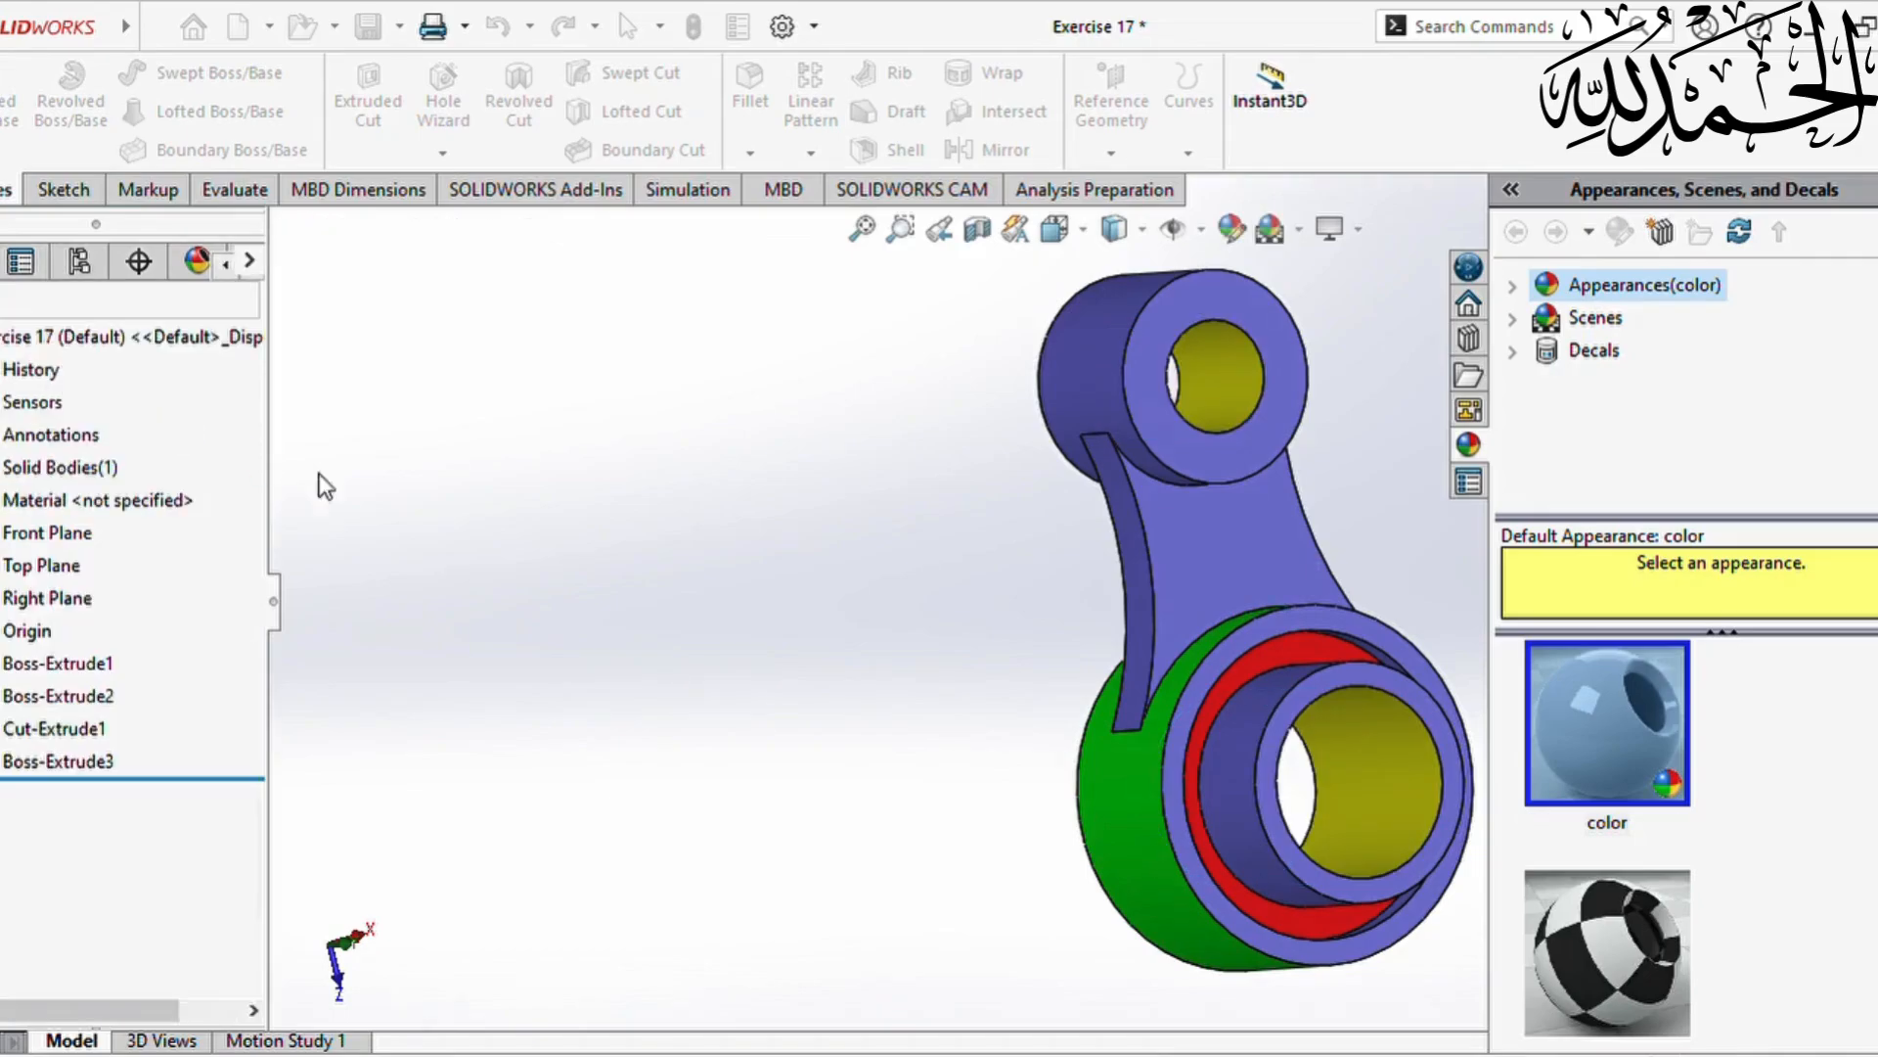
Step: Save the part with its new face colours
{"action": "left_click", "coordinate": [796, 636]}
{"action": "left_click", "coordinate": [367, 29]}
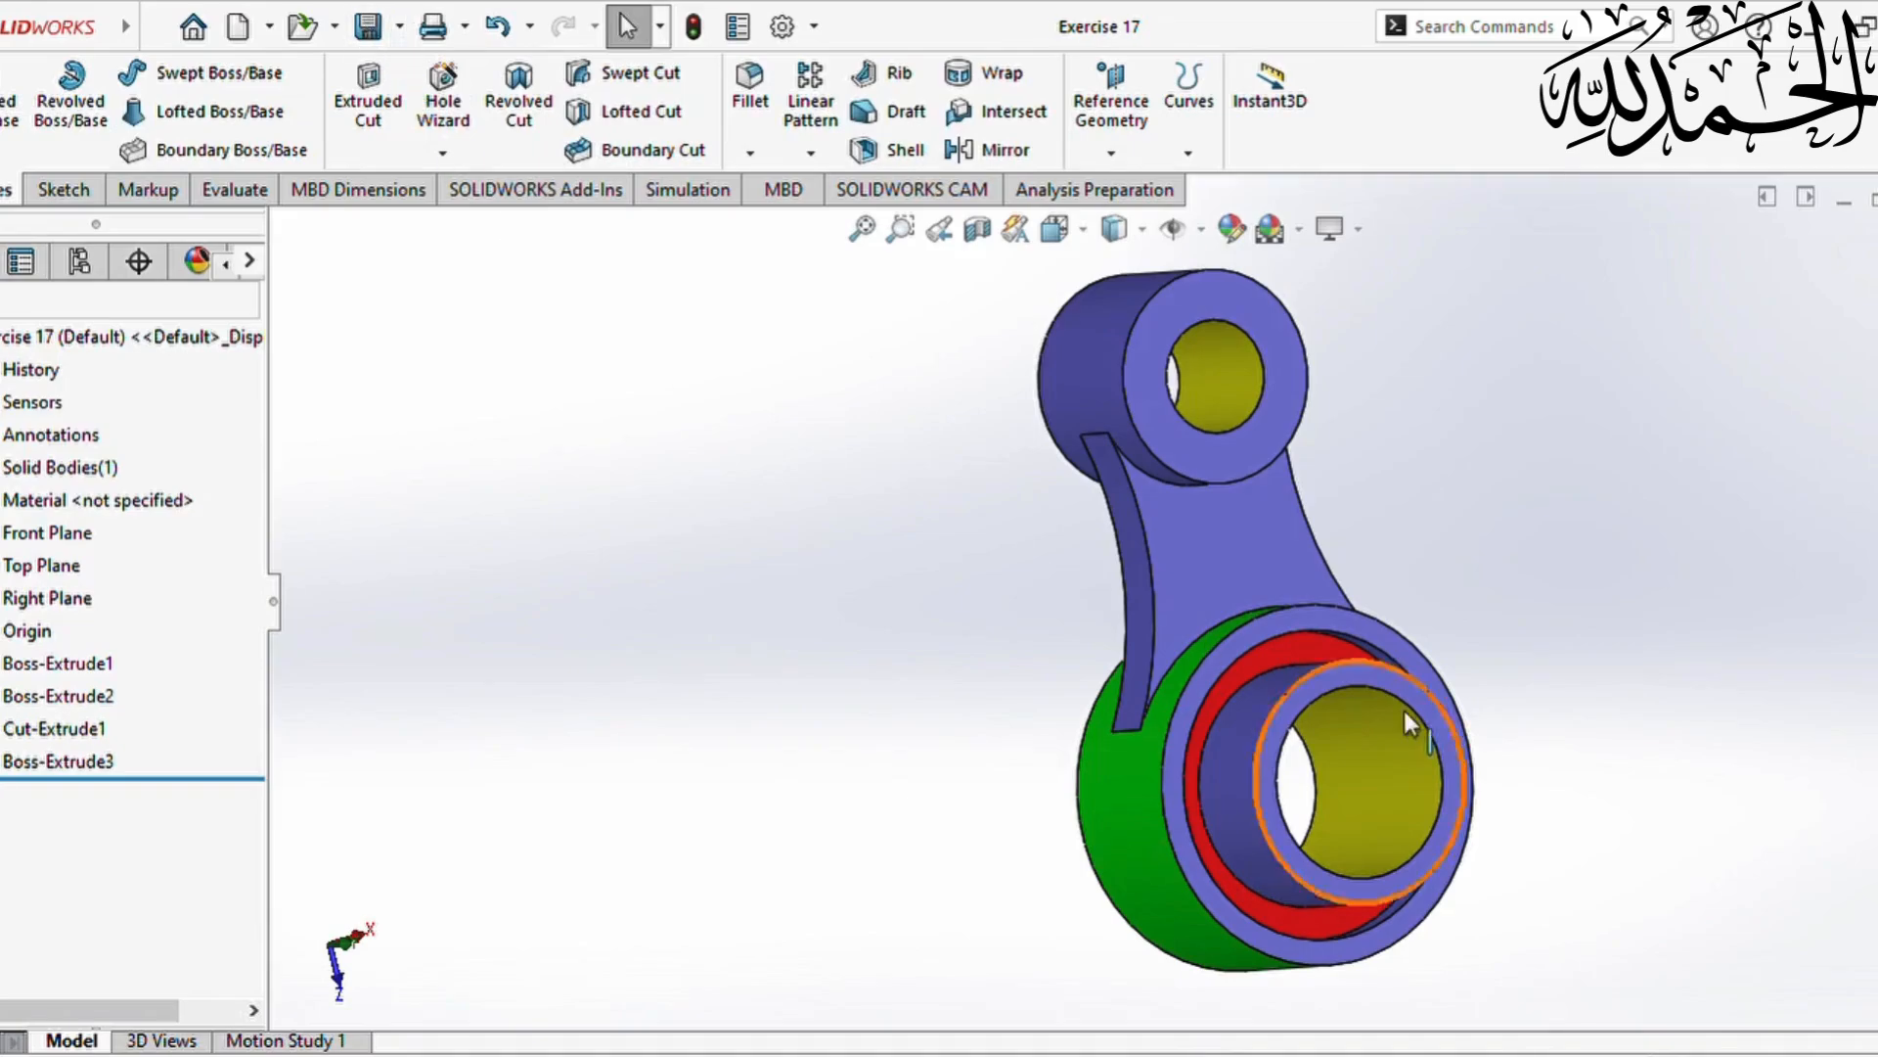
{"action": "middle_click_drag", "start_coordinate": [1634, 725], "coordinate": [1383, 678]}
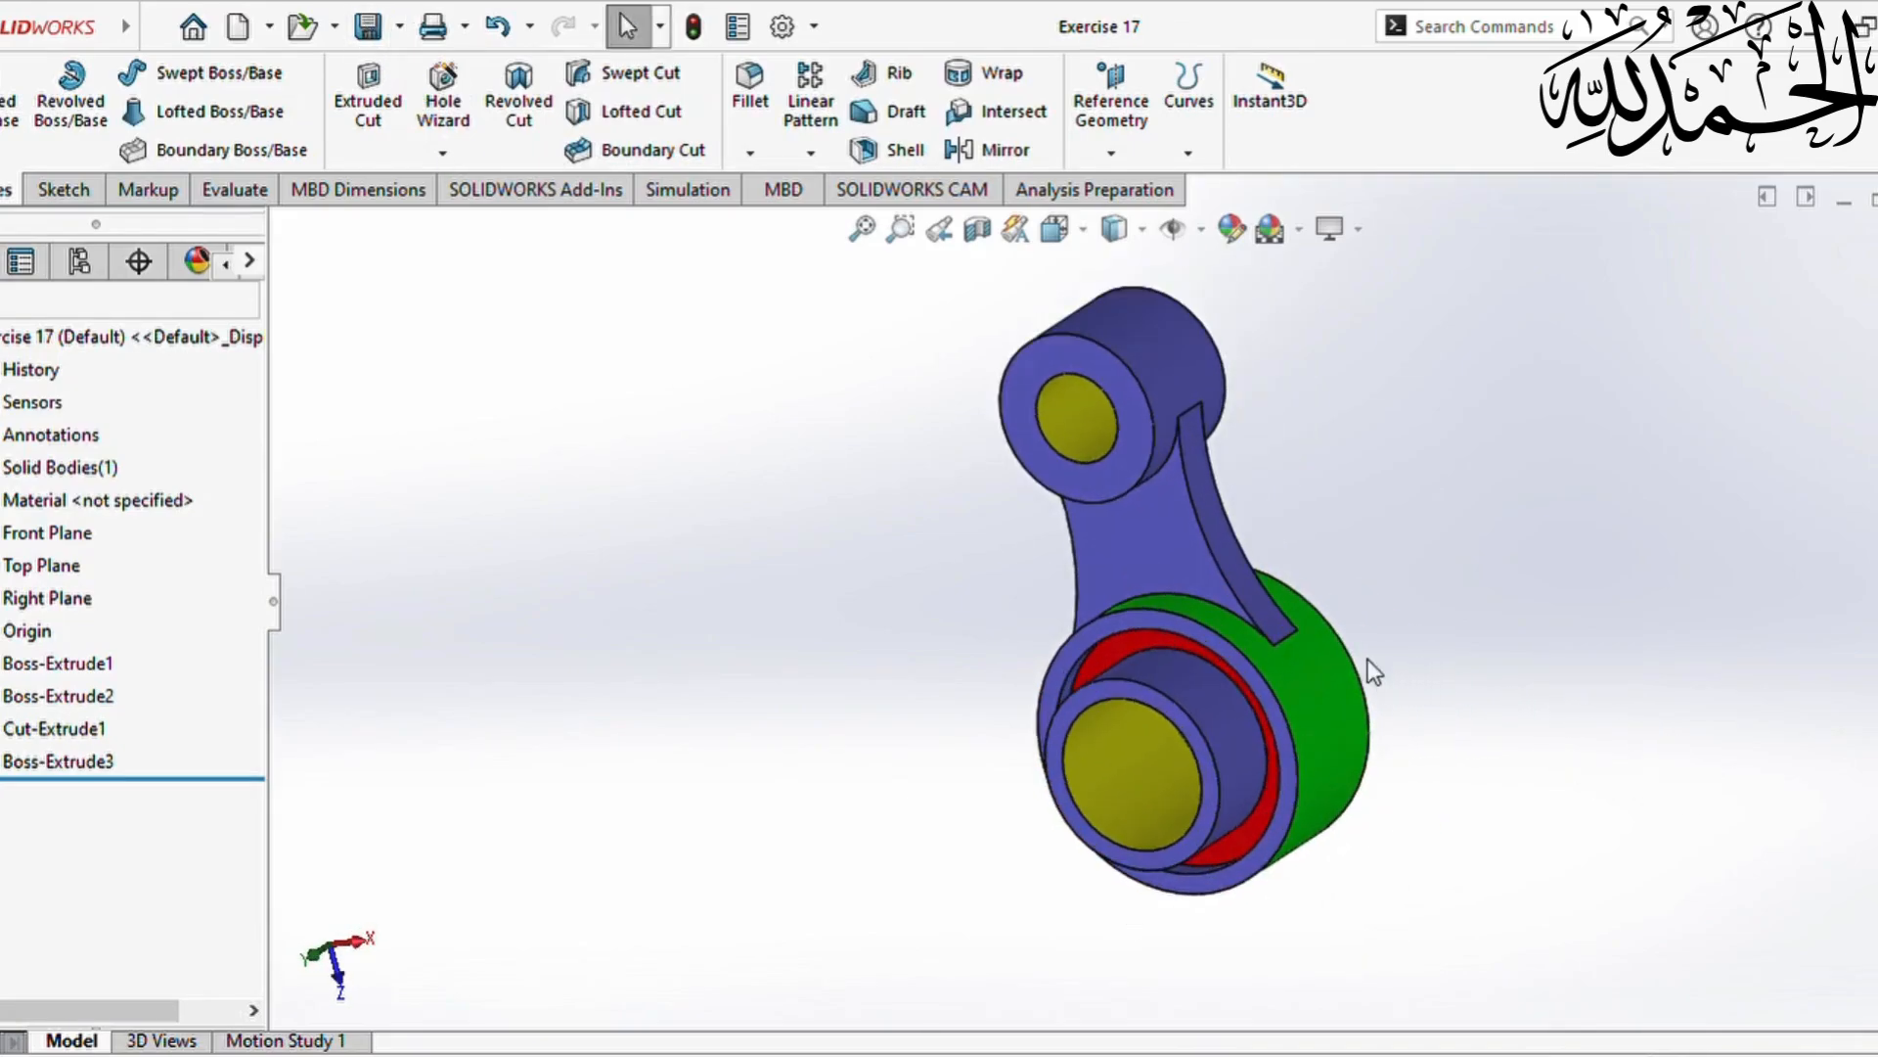